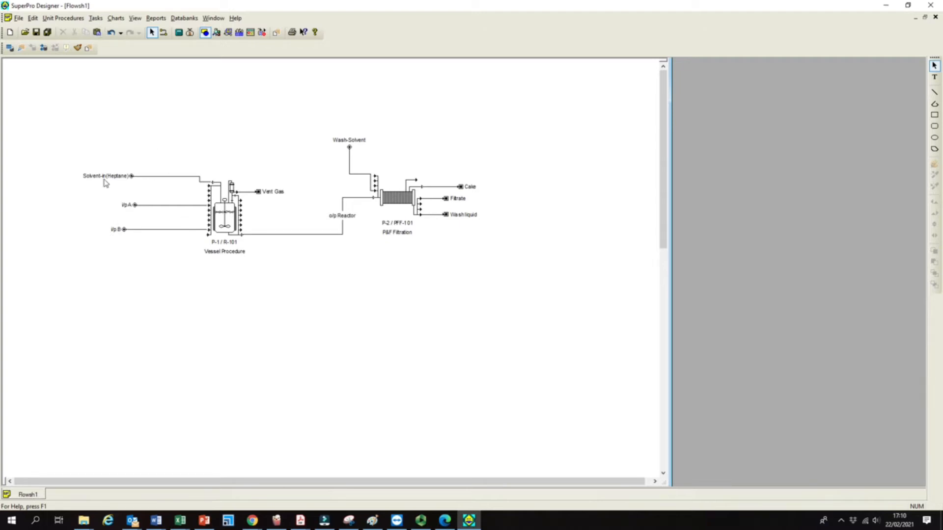
left_click(96, 20)
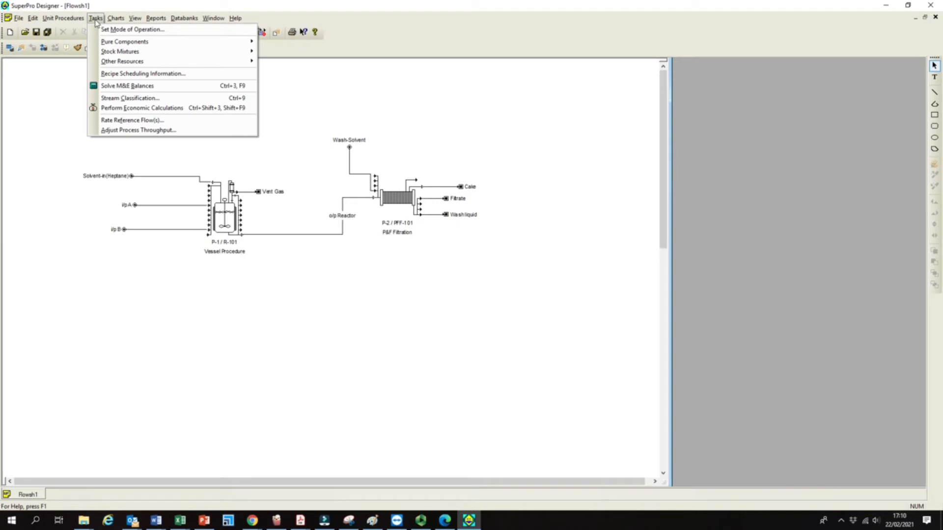
mouse_move(106, 43)
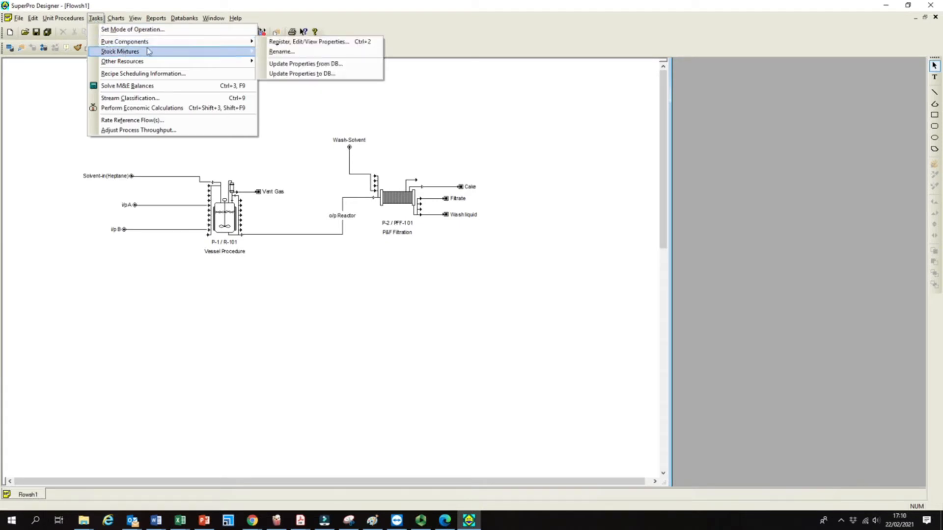
left_click(284, 43)
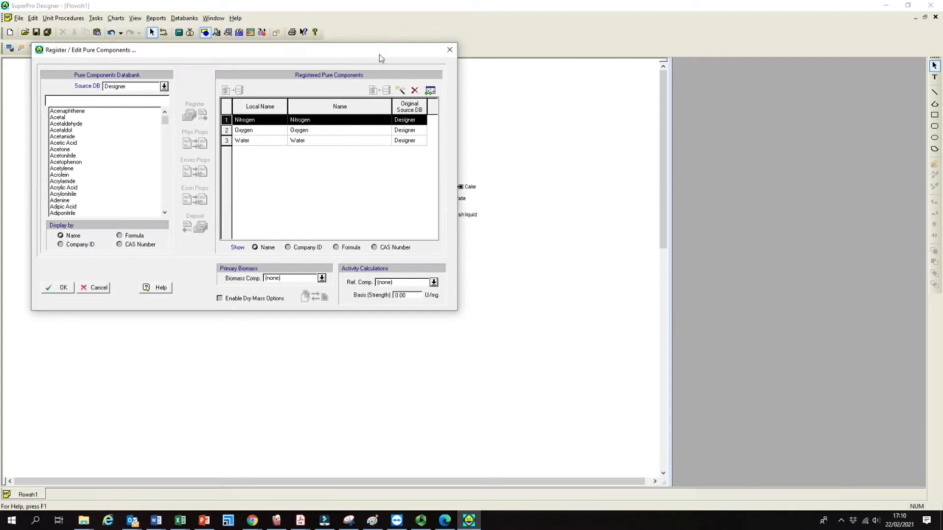
left_click_drag(377, 52, 409, 127)
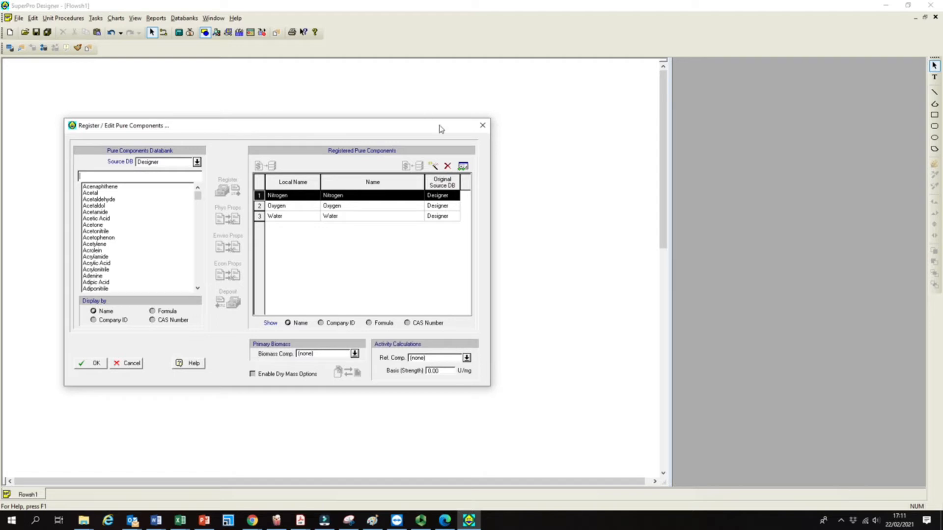
left_click(482, 126)
left_click(297, 289)
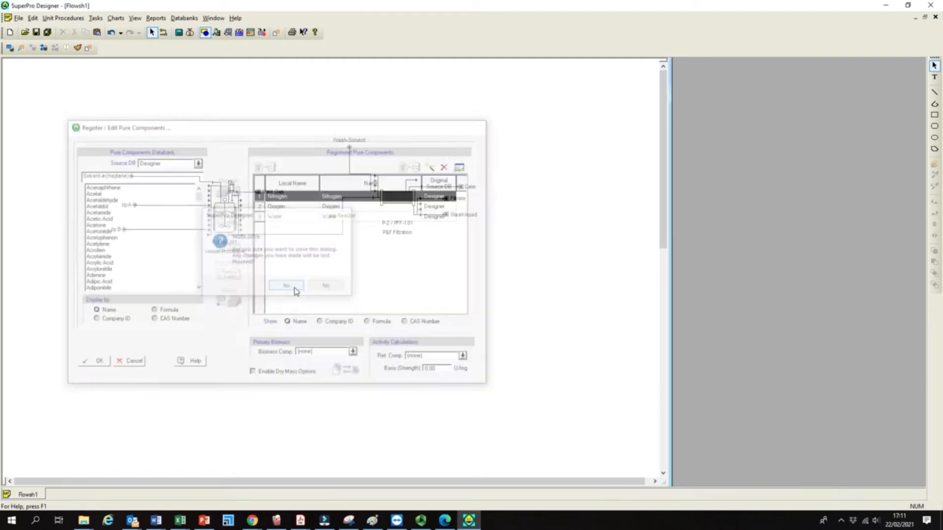
left_click(62, 18)
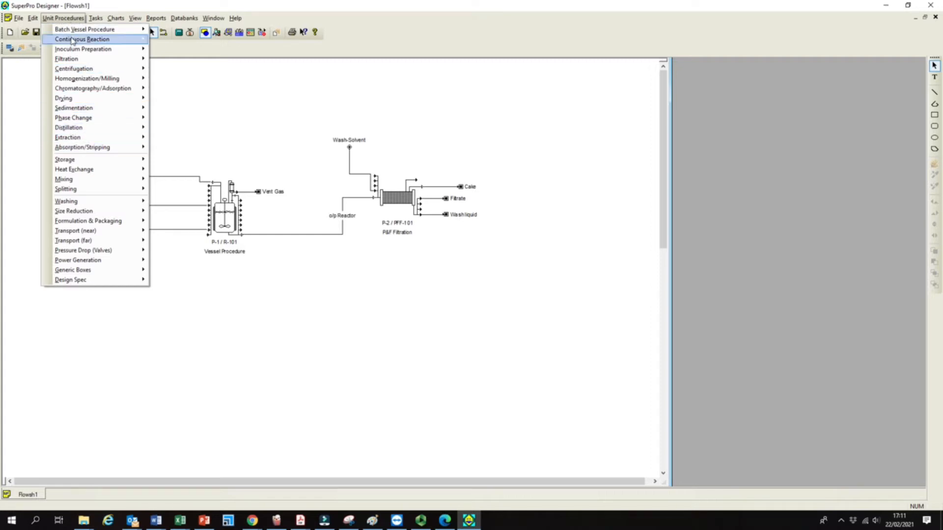
left_click(275, 112)
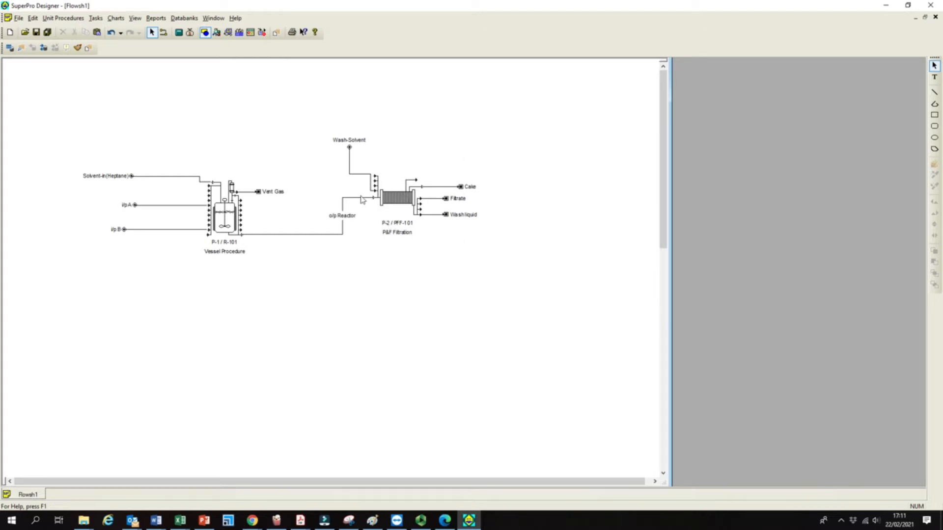
Register Heptane from the Designer databank as a pure component of the process.
left_click(96, 18)
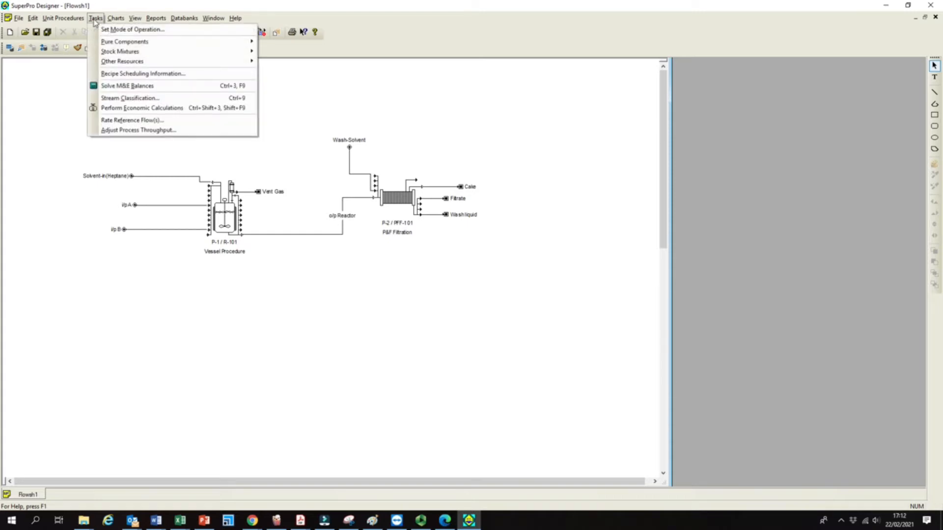
mouse_move(119, 45)
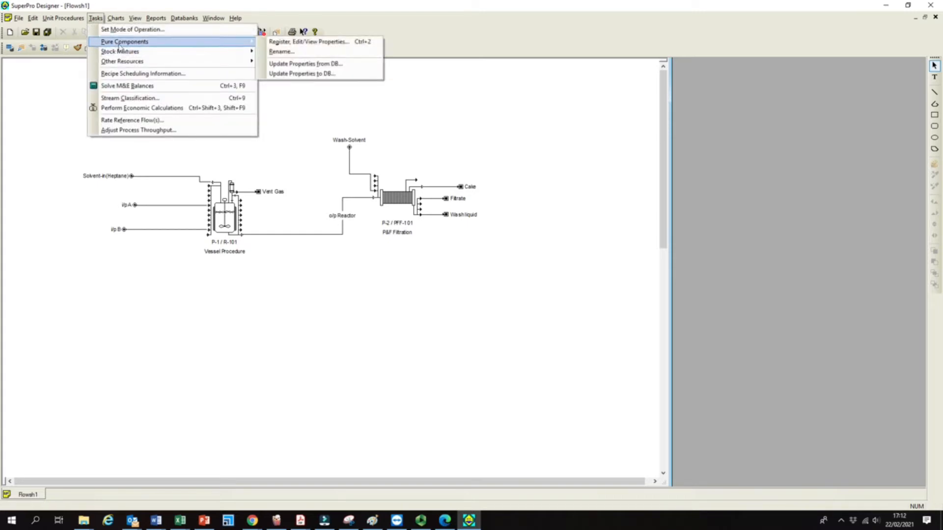
left_click(297, 44)
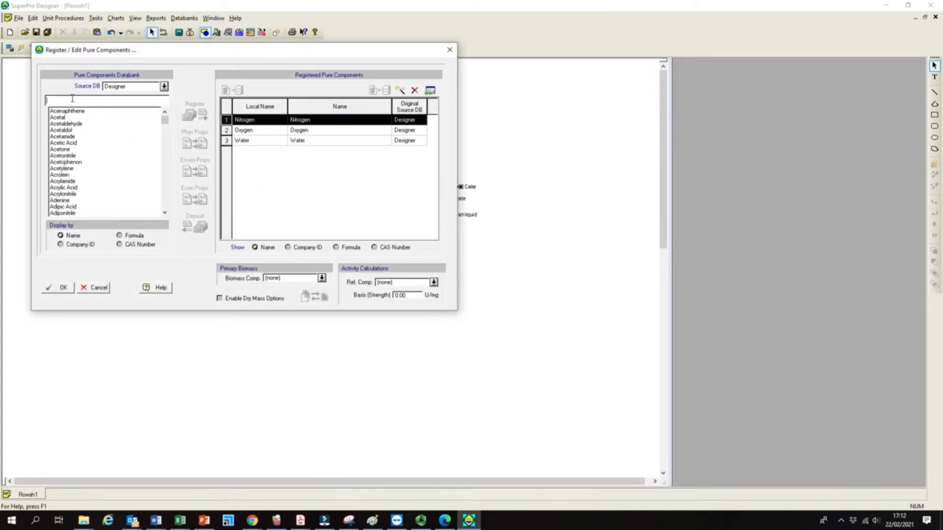
type("Hept")
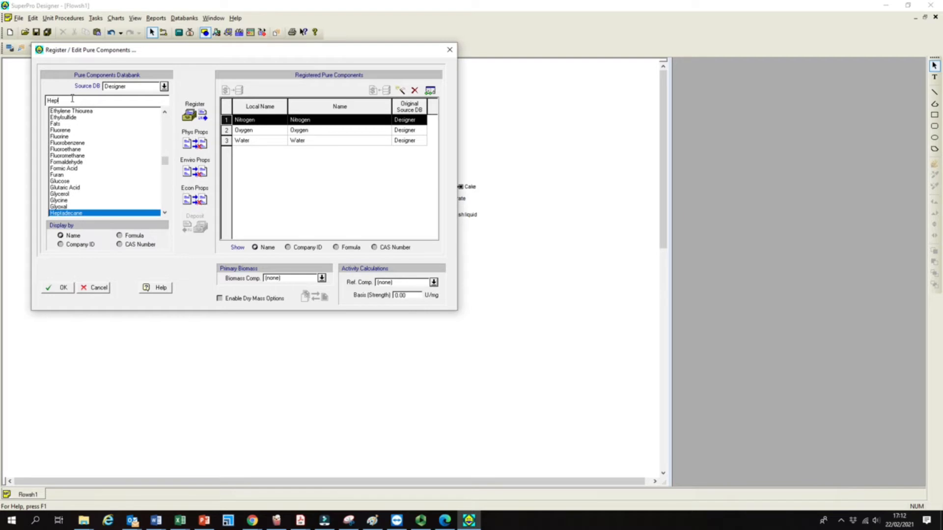
type("ane")
left_click_drag(80, 100, 39, 98)
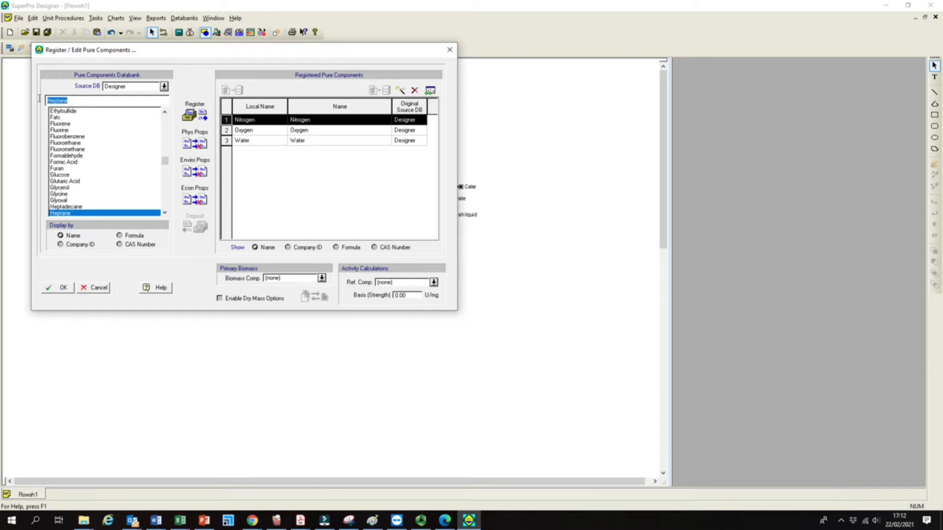
double_click(60, 214)
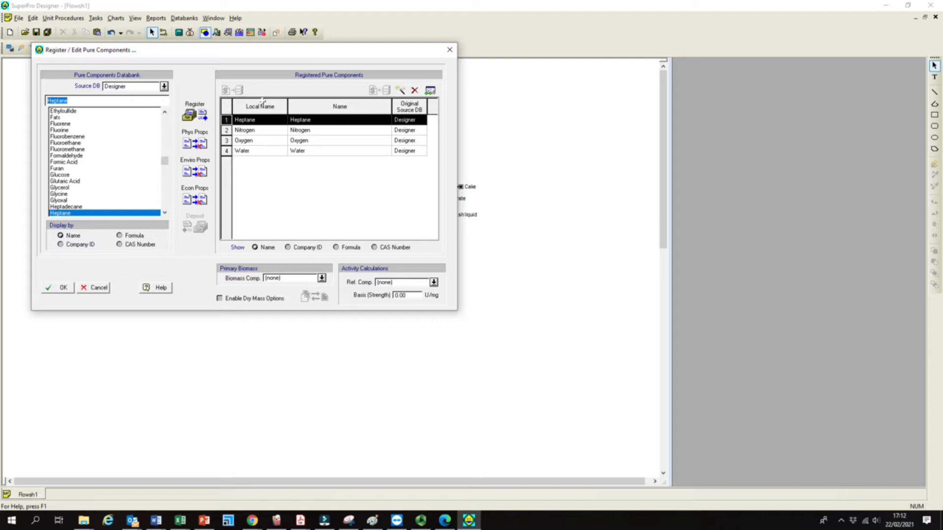
left_click(73, 118)
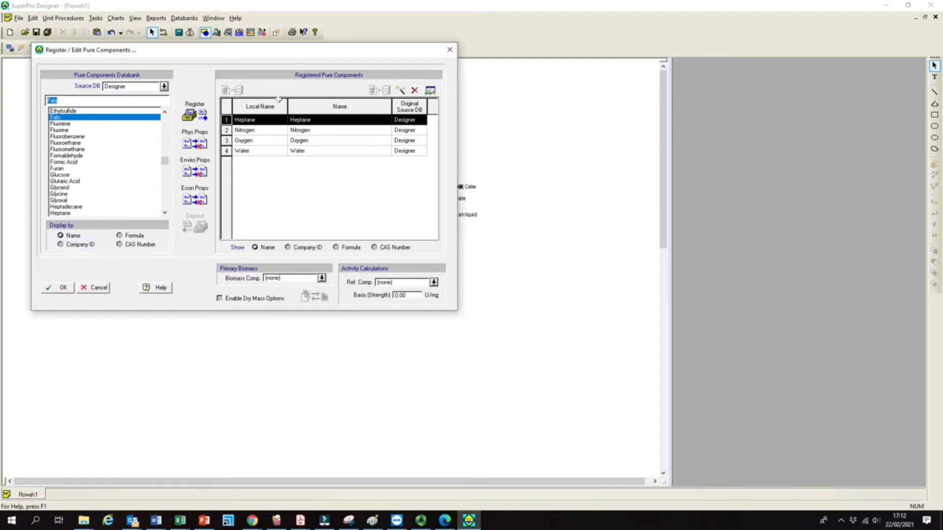
Define a new pure component named Compound A, using Sucrose as the source of its default property values.
left_click(400, 93)
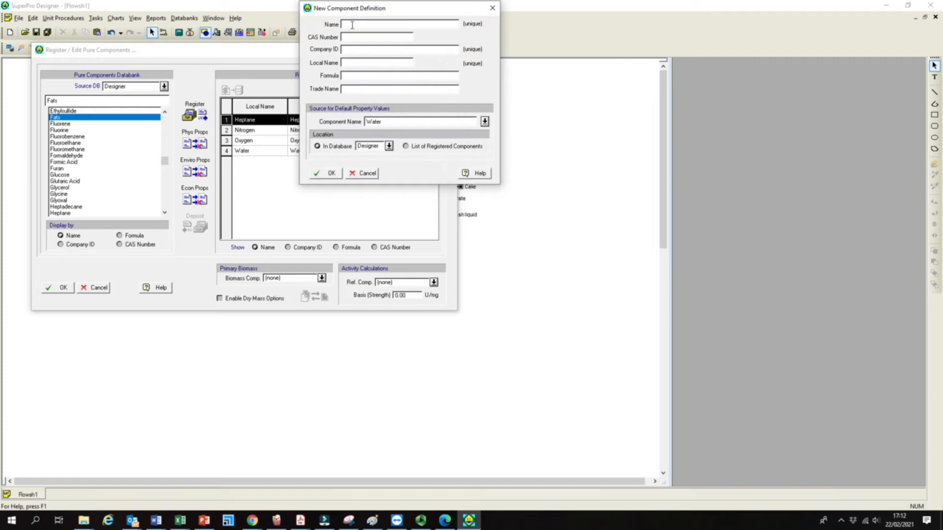
type("on")
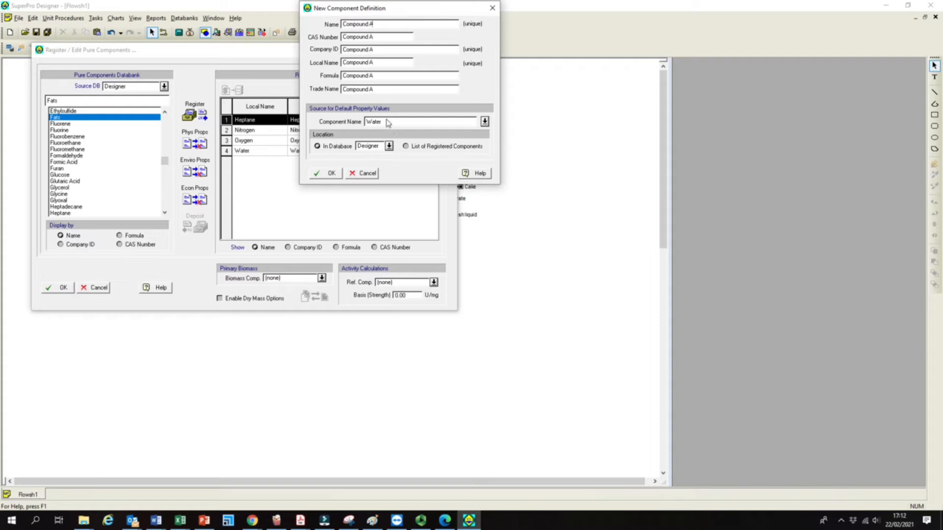
left_click_drag(366, 122, 380, 121)
type("Sucrose")
left_click(386, 89)
double_click(405, 125)
left_click(396, 122)
left_click(332, 175)
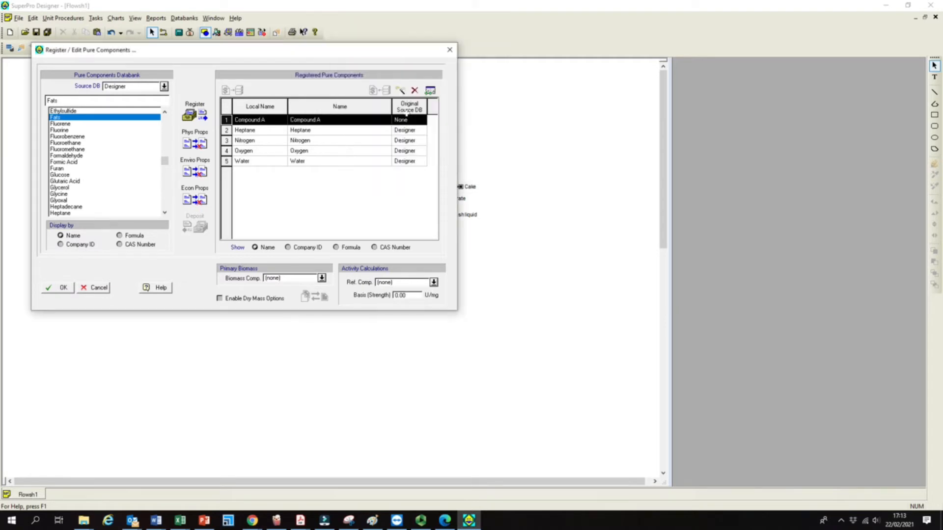
Set Compound A's molecular weight to 150 g/gmol in its constant physical properties.
double_click(311, 120)
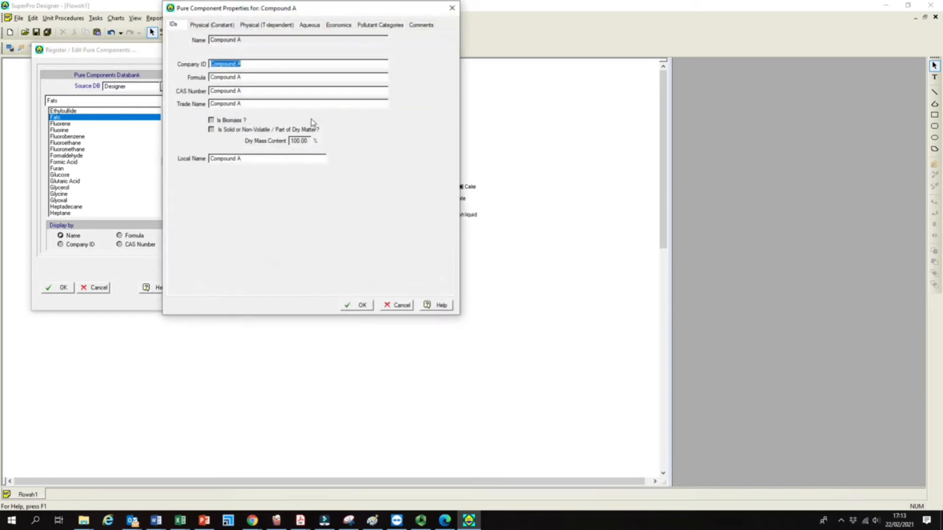
left_click_drag(288, 15, 360, 118)
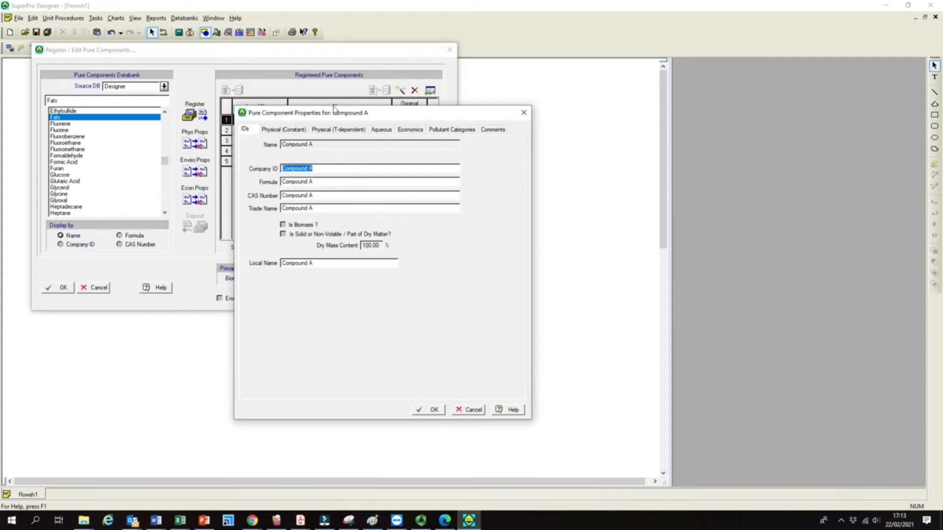
left_click(290, 131)
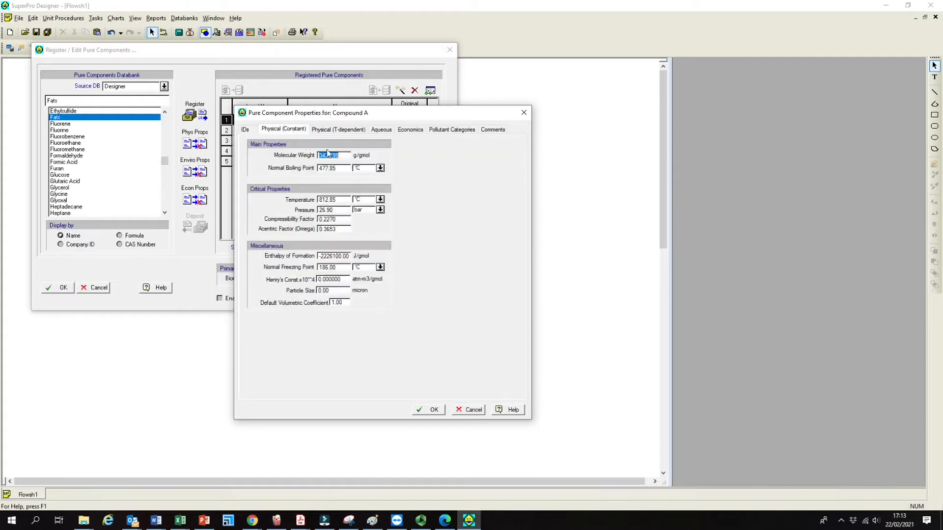
key("Tab")
key("Tab")
double_click(344, 155)
type("1000")
double_click(338, 169)
double_click(343, 155)
Review Compound A's economic data, pollutant categories and physical constants, and accept its properties.
left_click(421, 133)
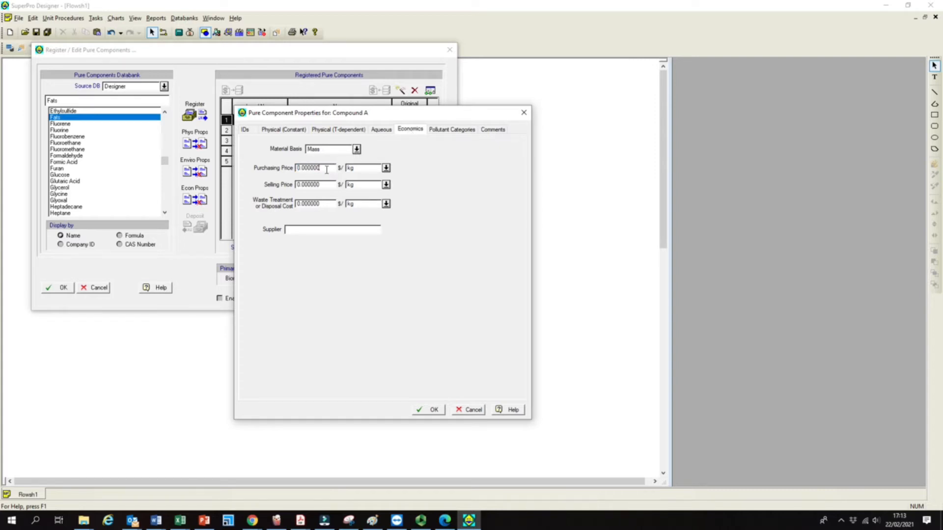
key("Tab")
left_click(450, 129)
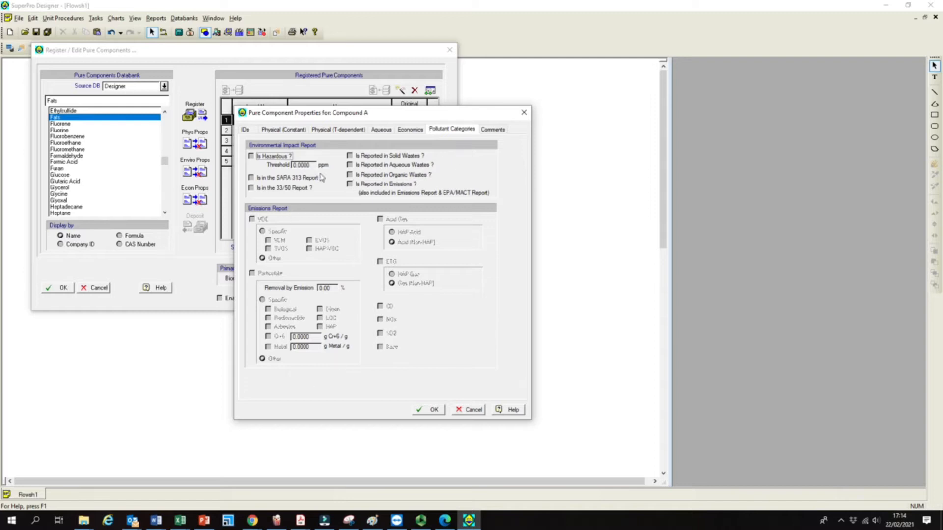
left_click(281, 130)
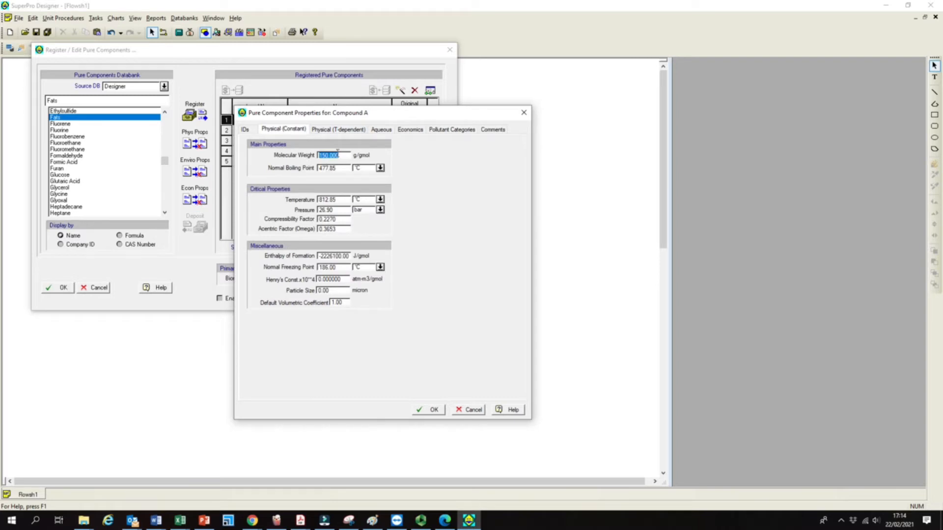
left_click(432, 411)
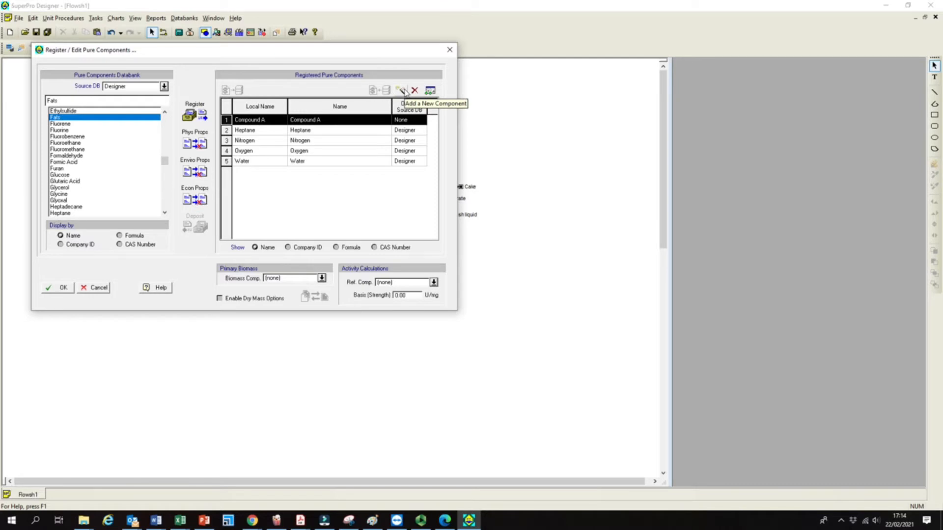
Define a new pure component named Compound B with Water as the source of its default property values.
left_click(403, 91)
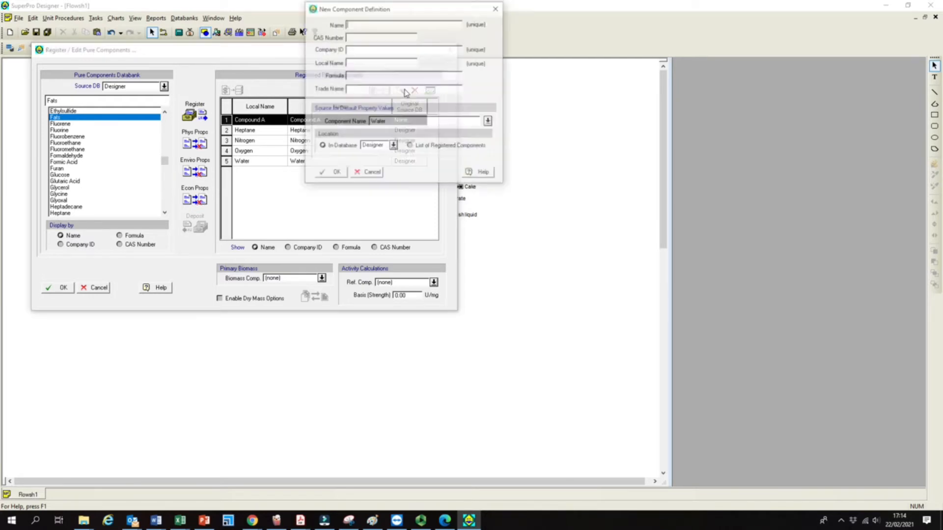
type("Compound B")
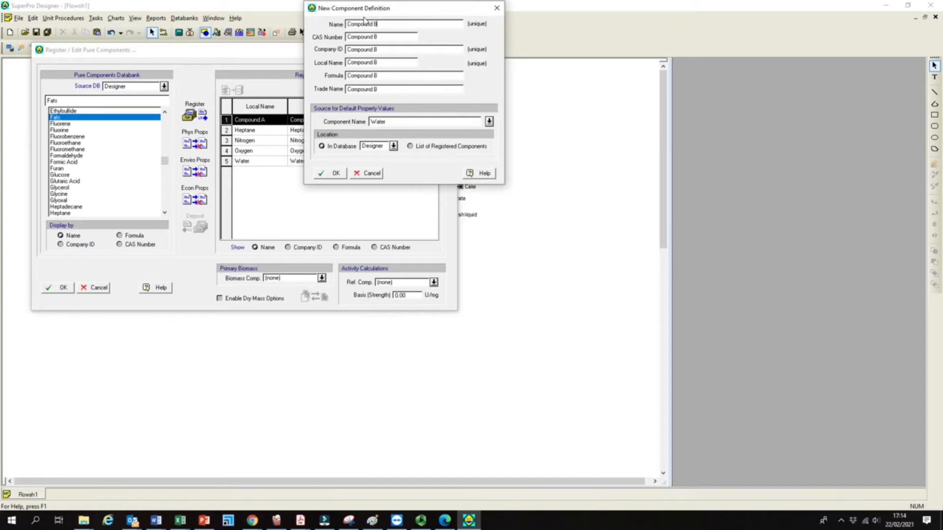
double_click(398, 122)
left_click(323, 174)
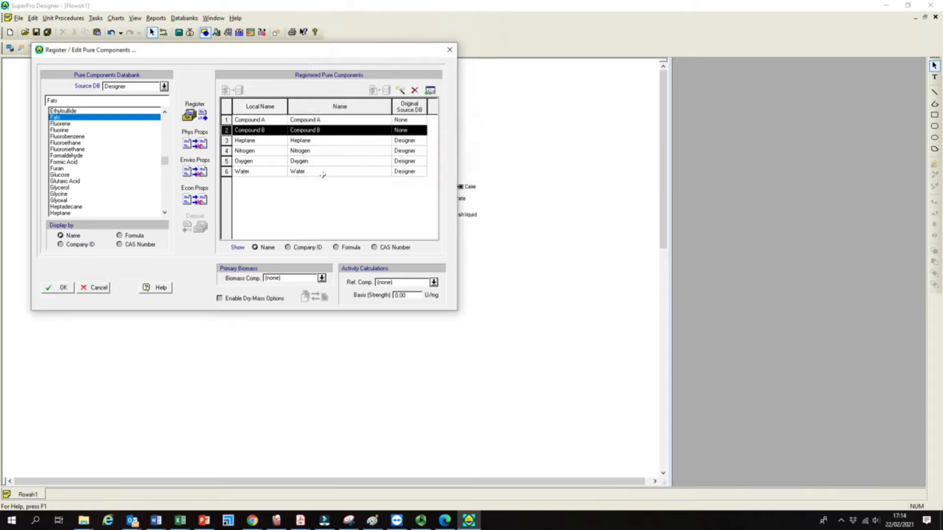
Set Compound B's molecular weight to 25 g/gmol and accept its properties.
double_click(313, 131)
left_click(224, 25)
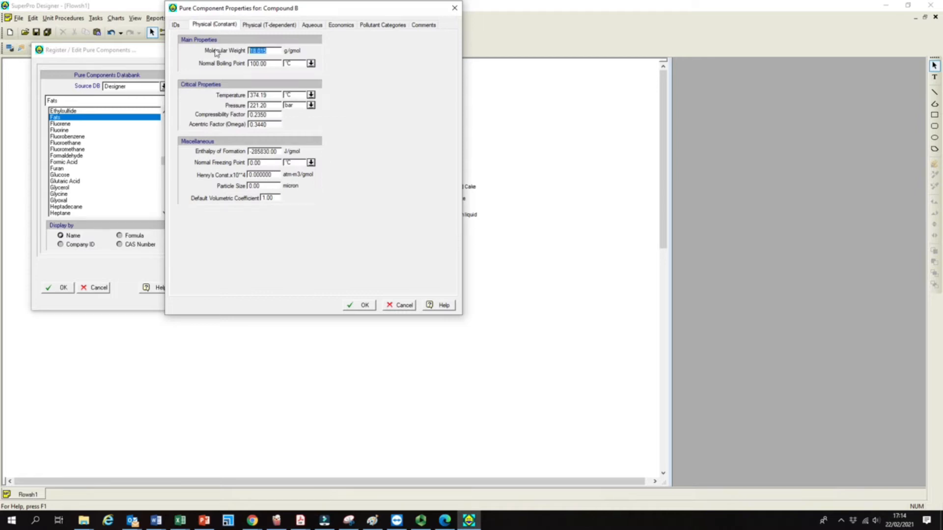
type("25")
left_click(360, 305)
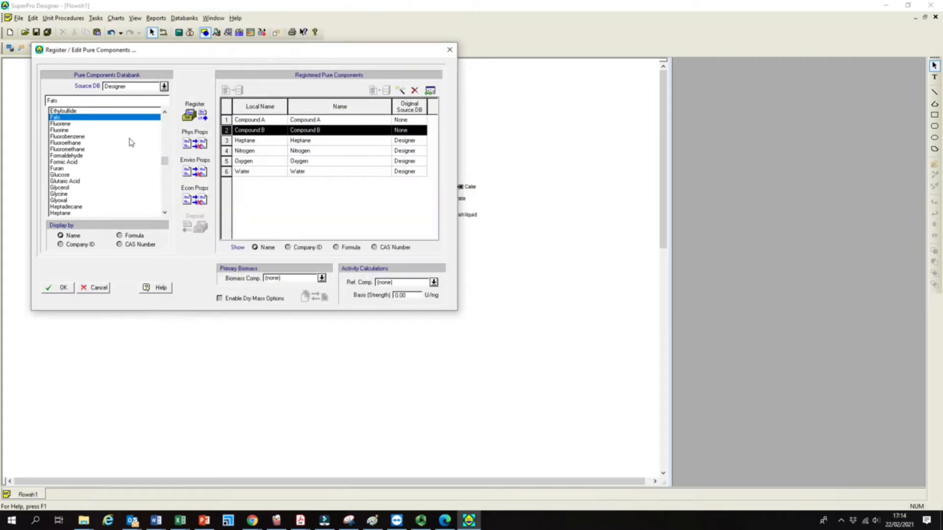
left_click(265, 119)
left_click(258, 129)
left_click(263, 110)
left_click(263, 119)
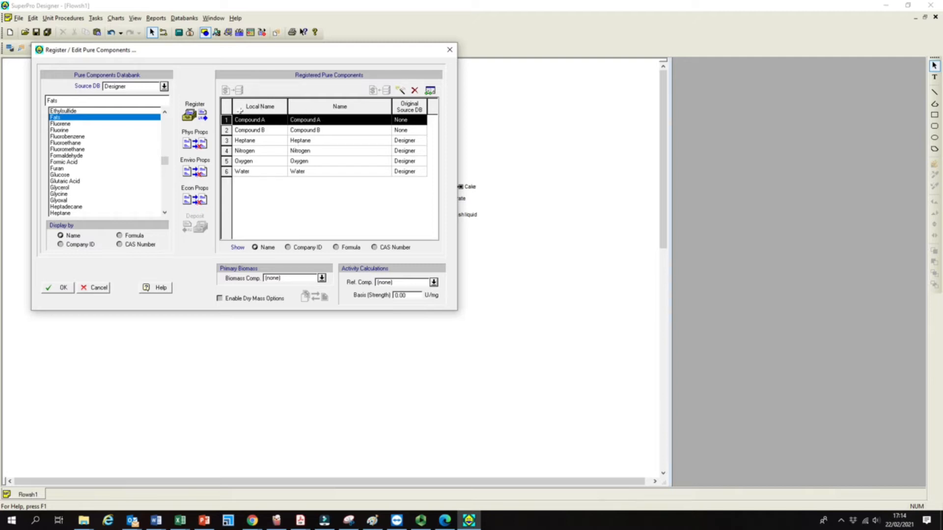
Define a new pure component named Product C with Water as the source of its default property values.
left_click(402, 91)
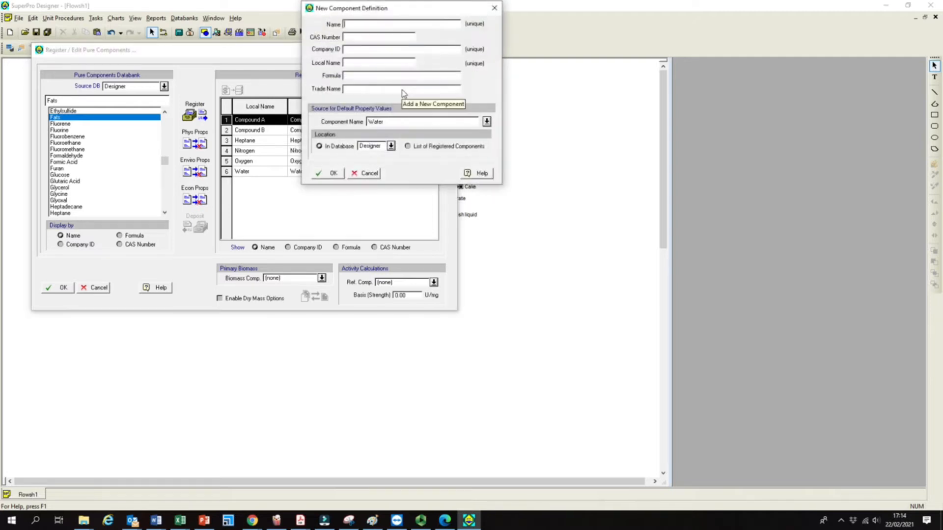
type("Com")
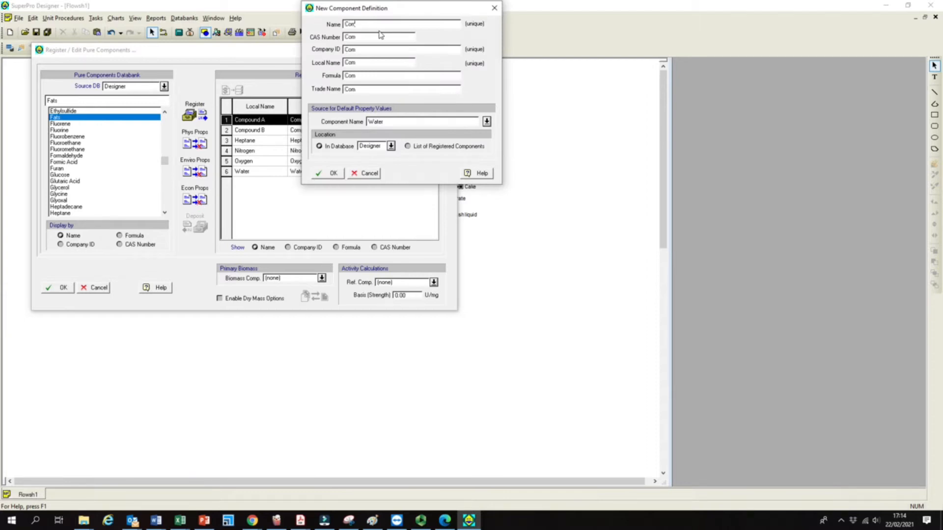
key("BackSpace")
key("BackSpace")
key("BackSpace")
type("Proc")
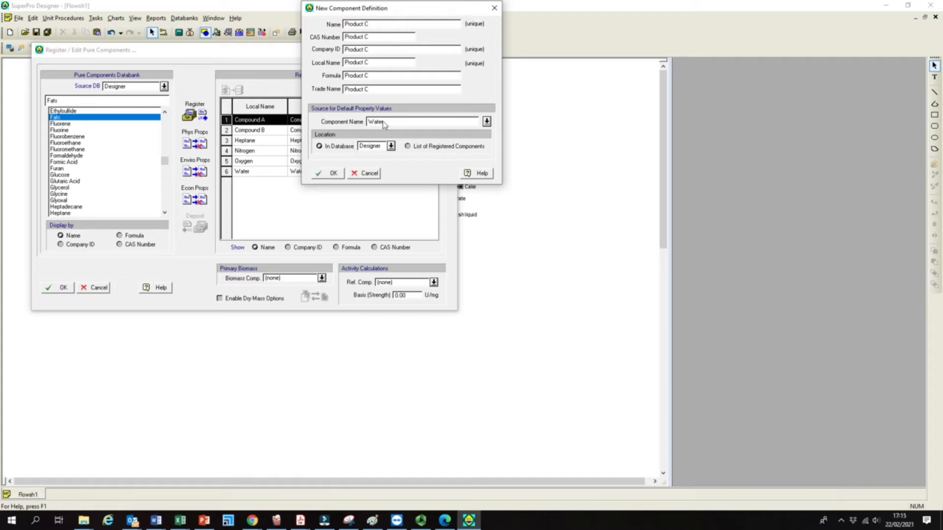
left_click(330, 174)
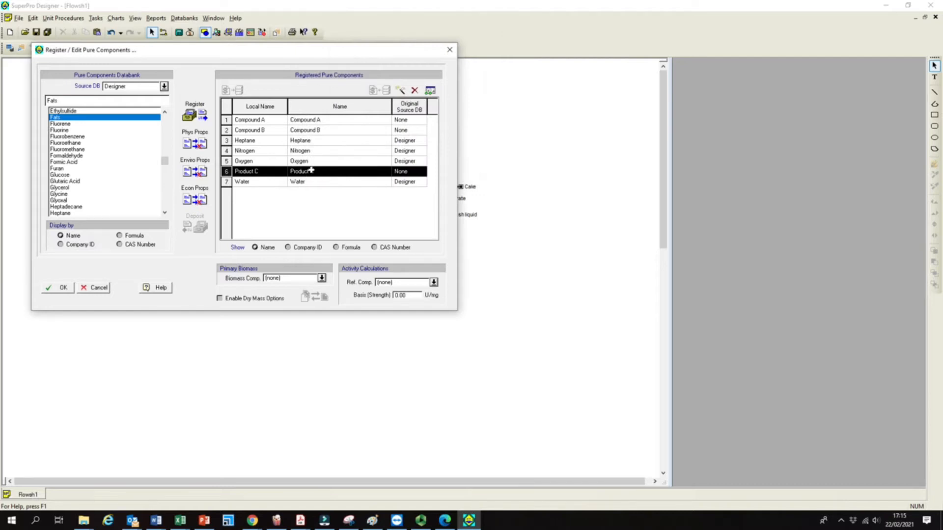
Set Product C's molecular weight to 1000 g/gmol and accept its properties.
double_click(312, 170)
left_click(199, 35)
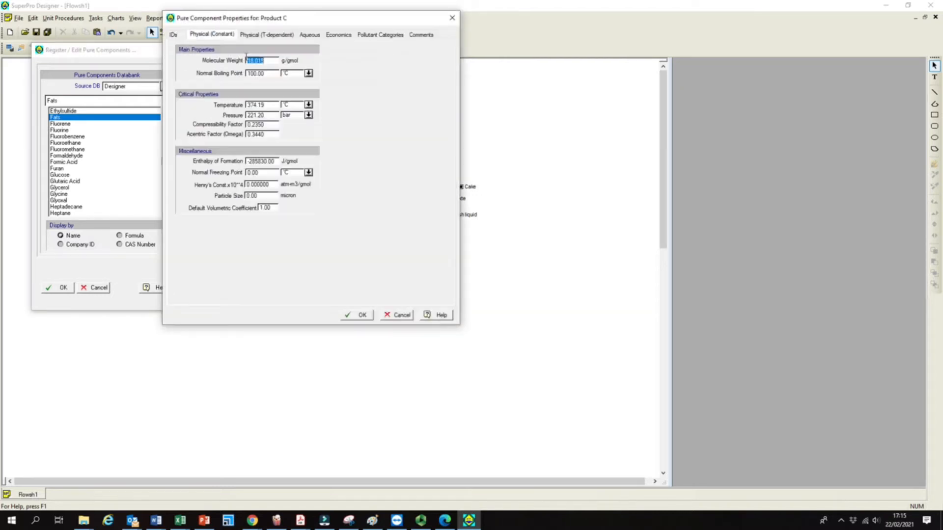
type("1000")
type(".")
double_click(269, 63)
left_click(362, 315)
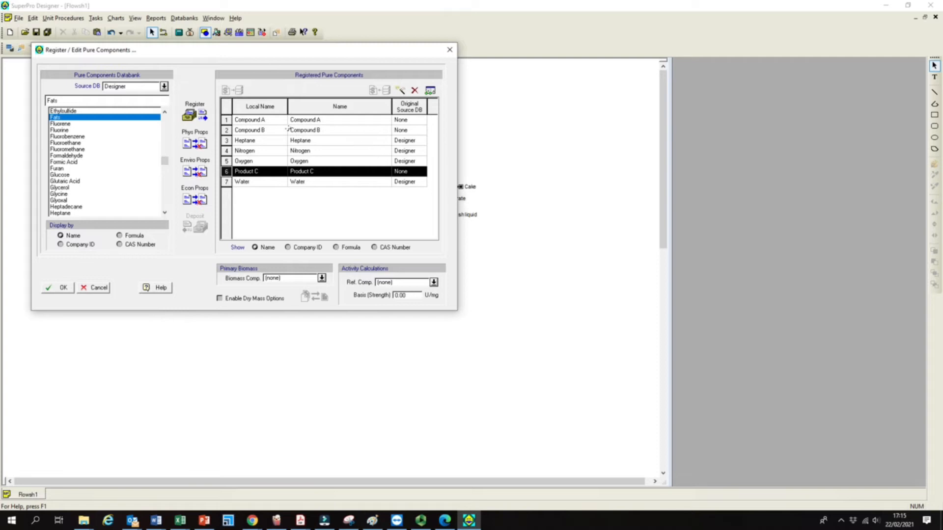
Review the registered entries for Compound A, Compound B, Product C and Heptane, and accept the pure component registration.
left_click(325, 120)
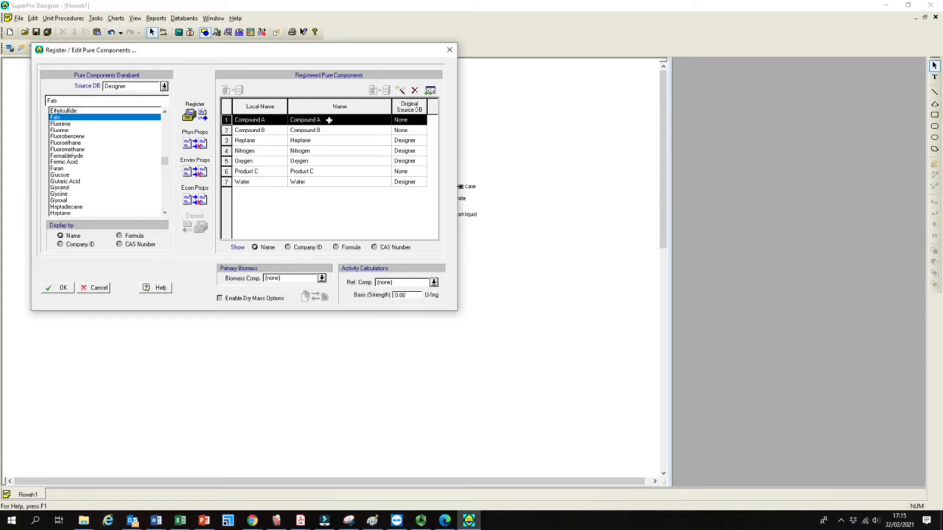
left_click(248, 131)
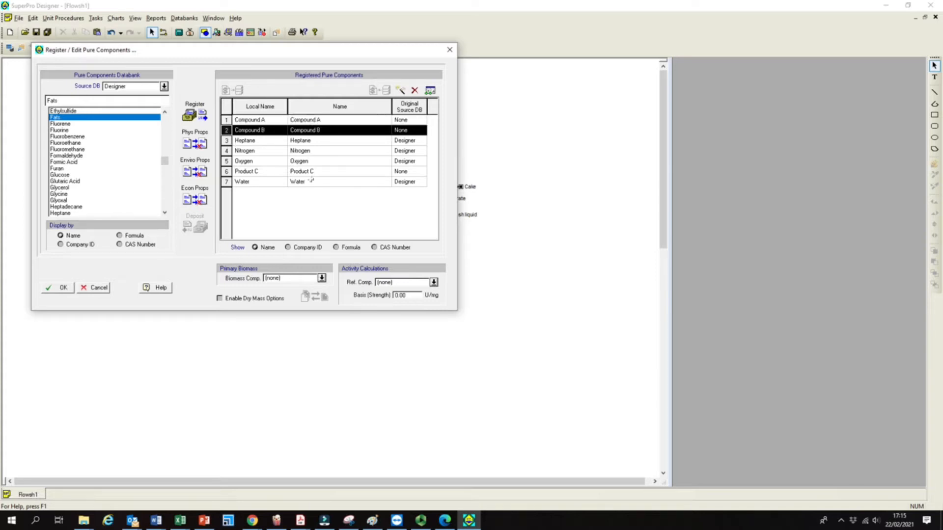
left_click(311, 171)
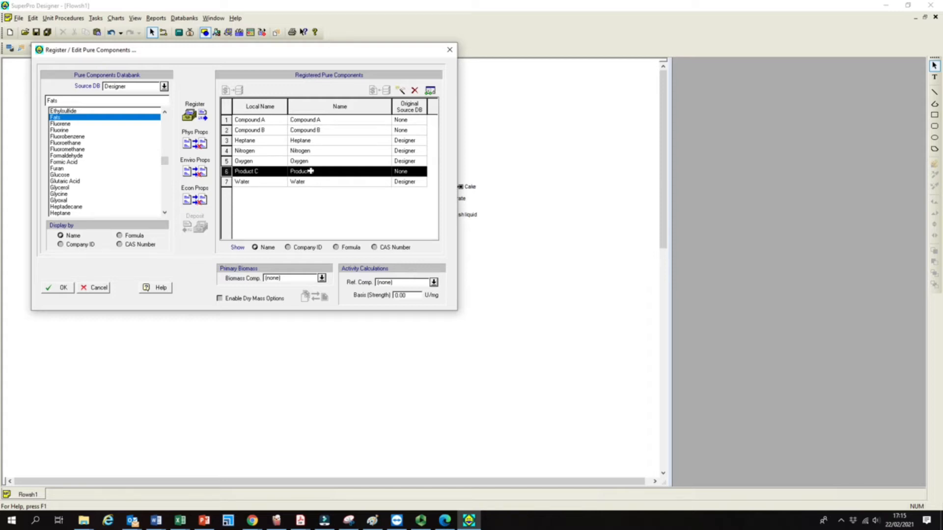
left_click(322, 119)
left_click(330, 132)
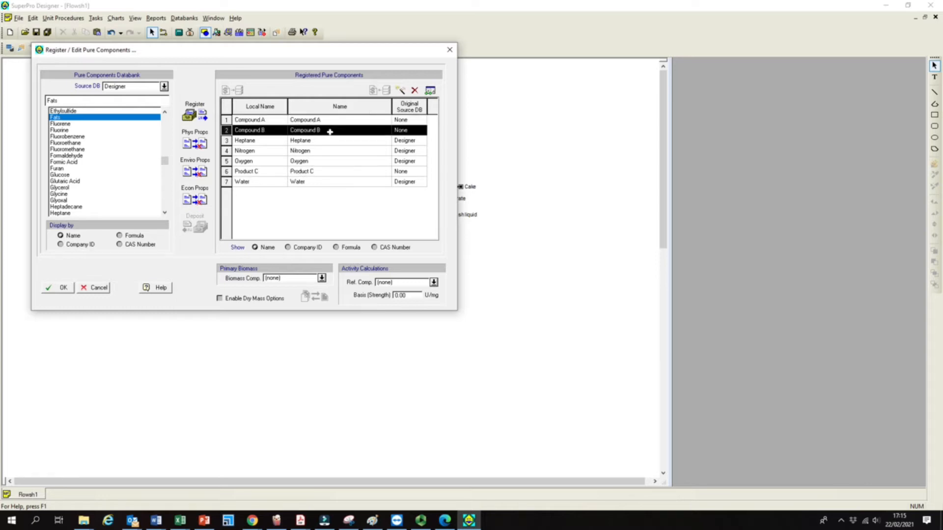
left_click(316, 170)
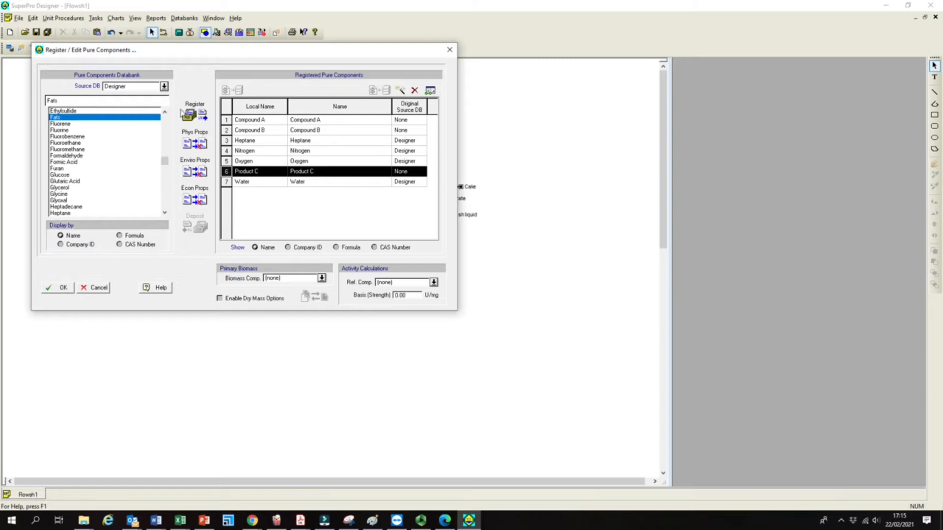
left_click(310, 119)
left_click(321, 129)
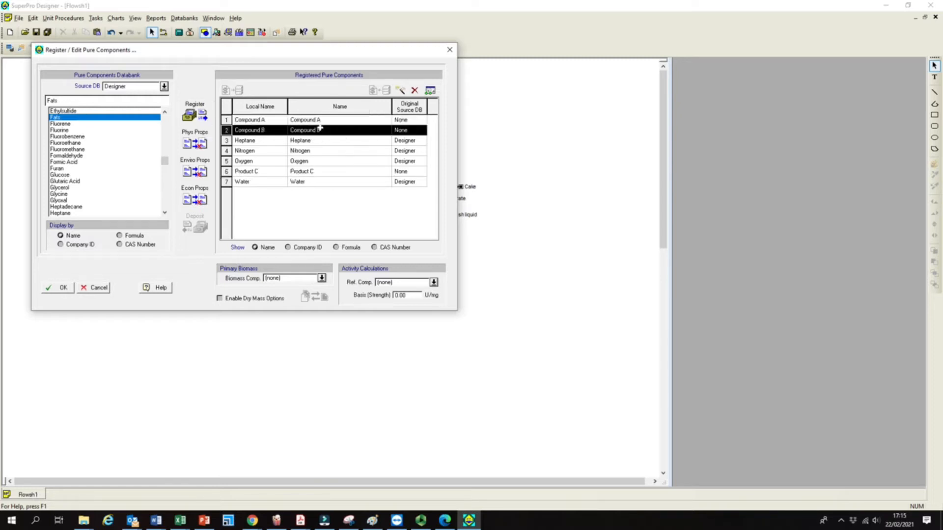
left_click(306, 142)
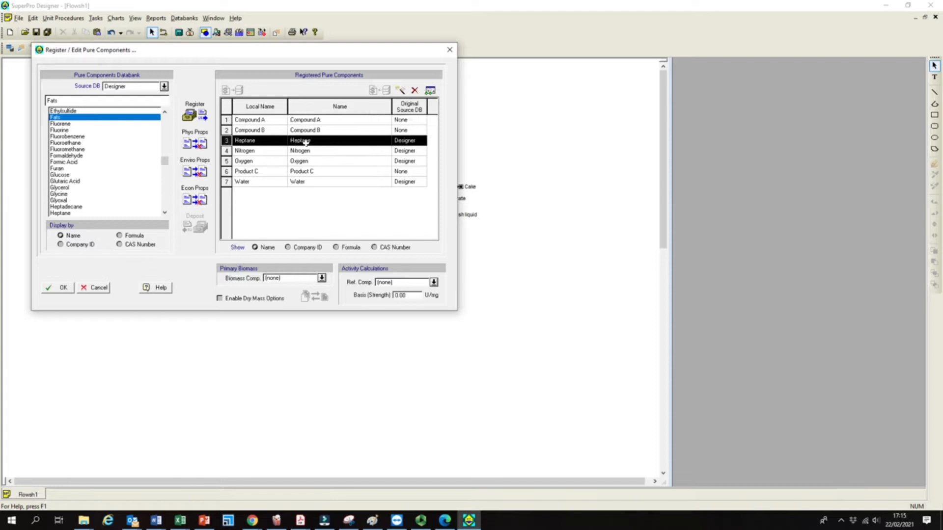
left_click(63, 289)
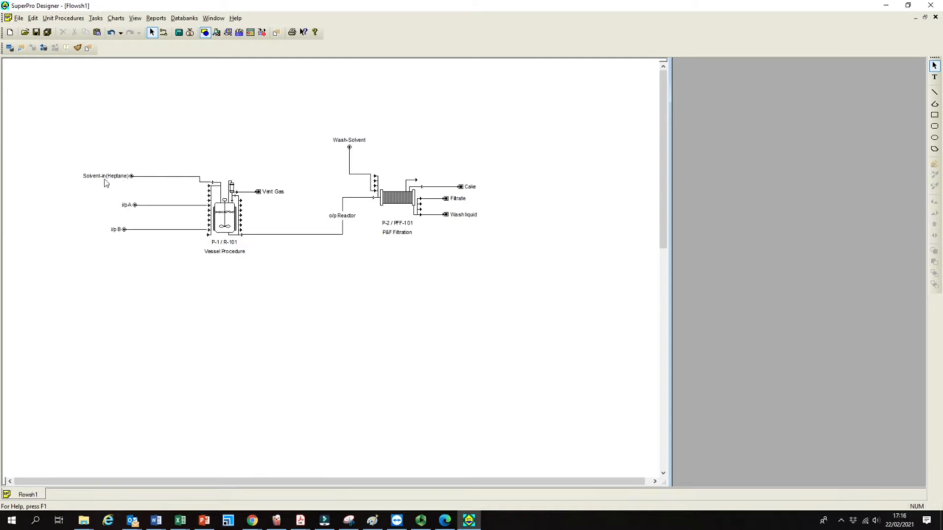
Examine the registered ingredients available for the Solvent-in(Heptane) stream, and close its properties without making changes.
double_click(172, 178)
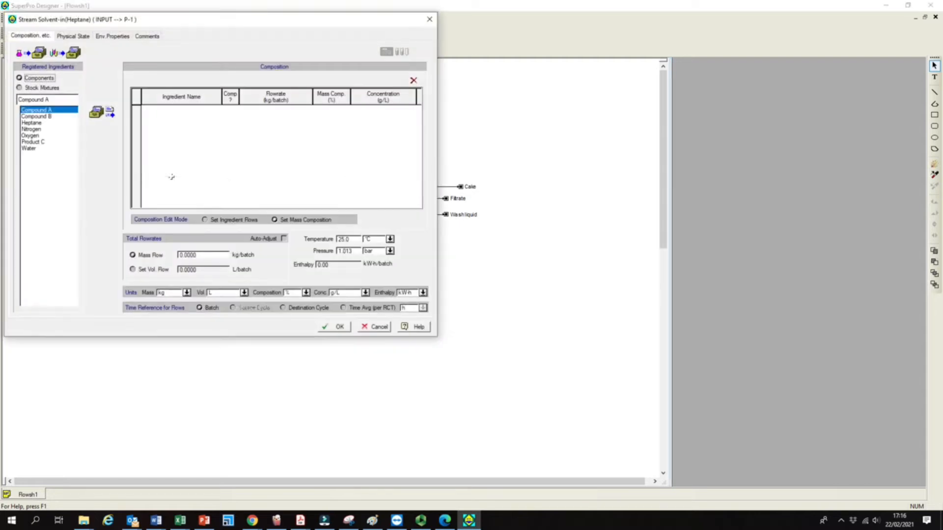
left_click(44, 118)
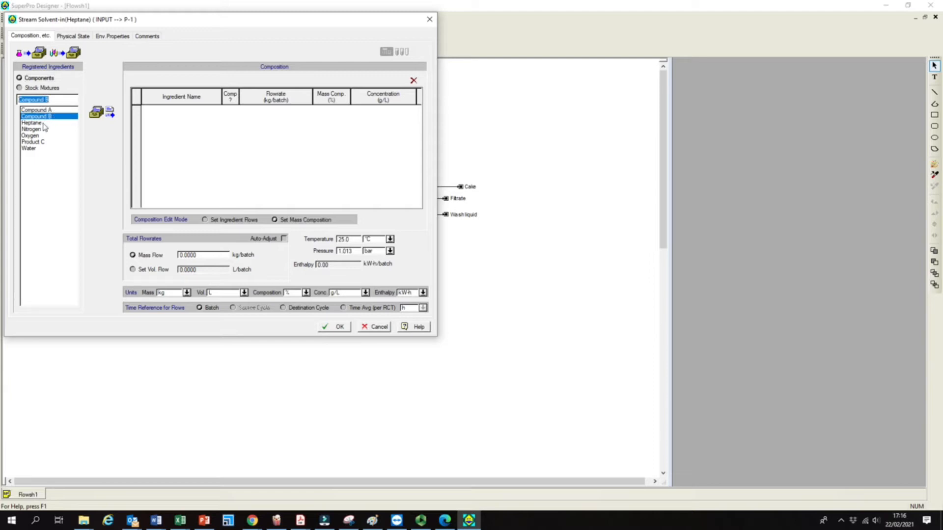
left_click(43, 142)
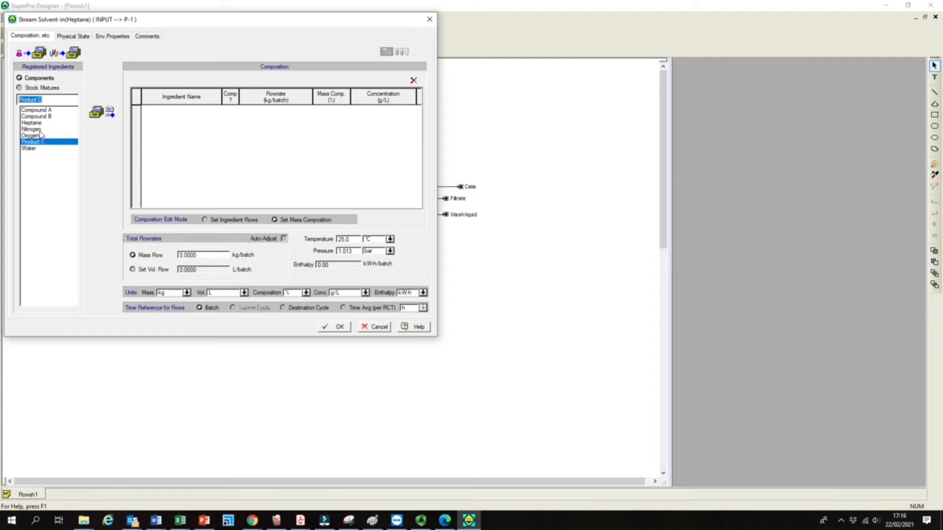
left_click(39, 129)
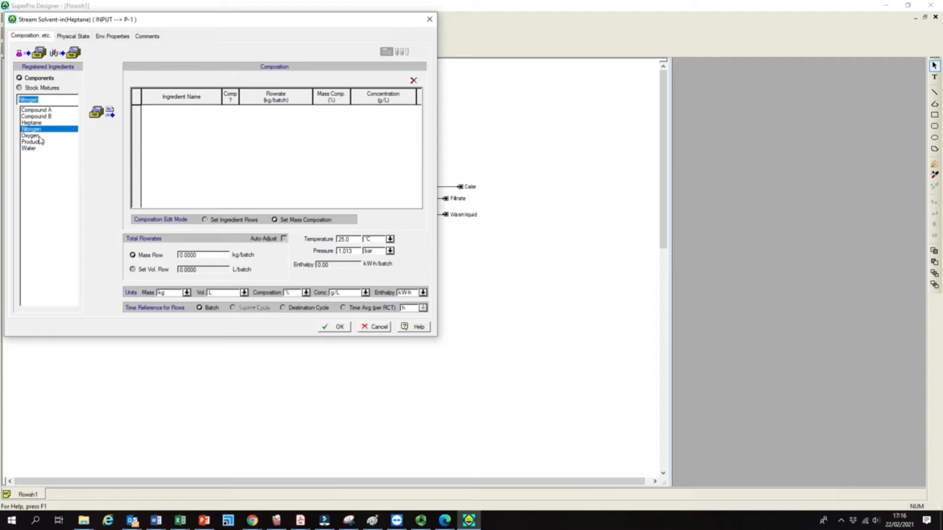
left_click(39, 137)
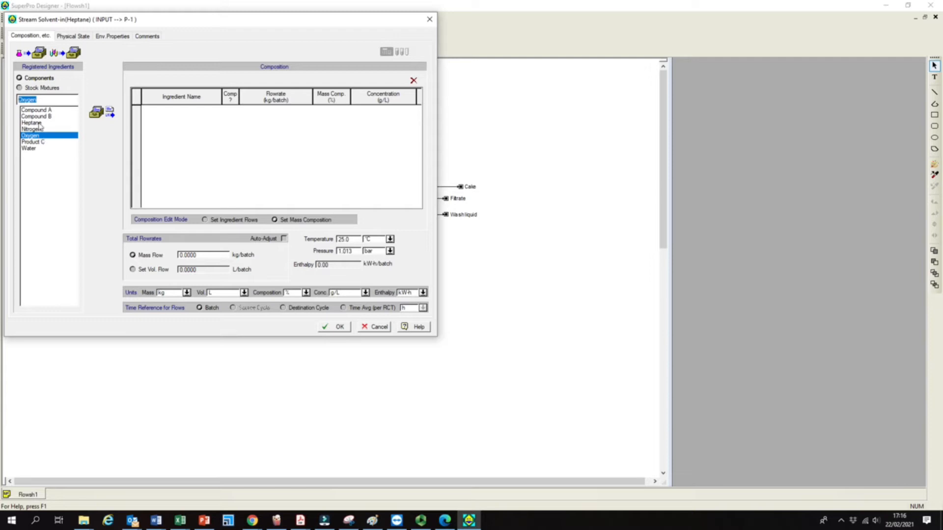
left_click(44, 130)
left_click(41, 137)
left_click(40, 148)
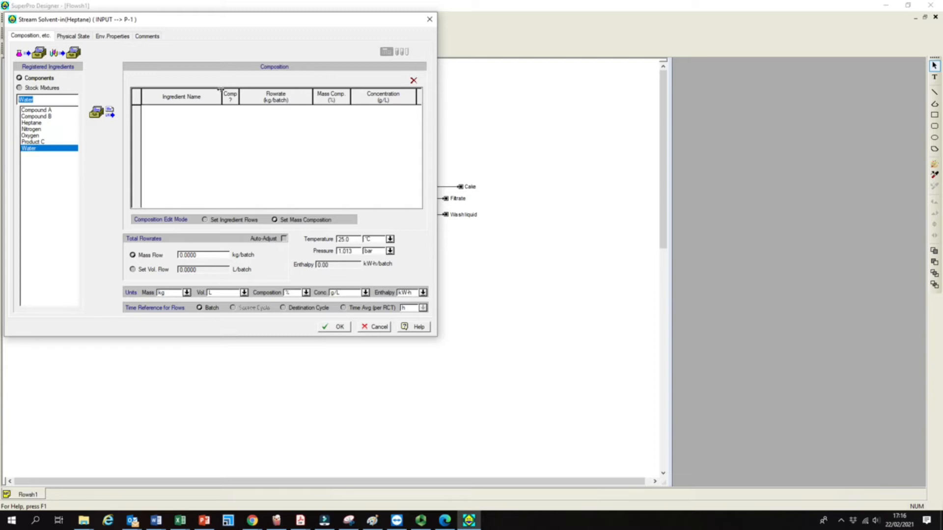
left_click_drag(217, 20, 425, 85)
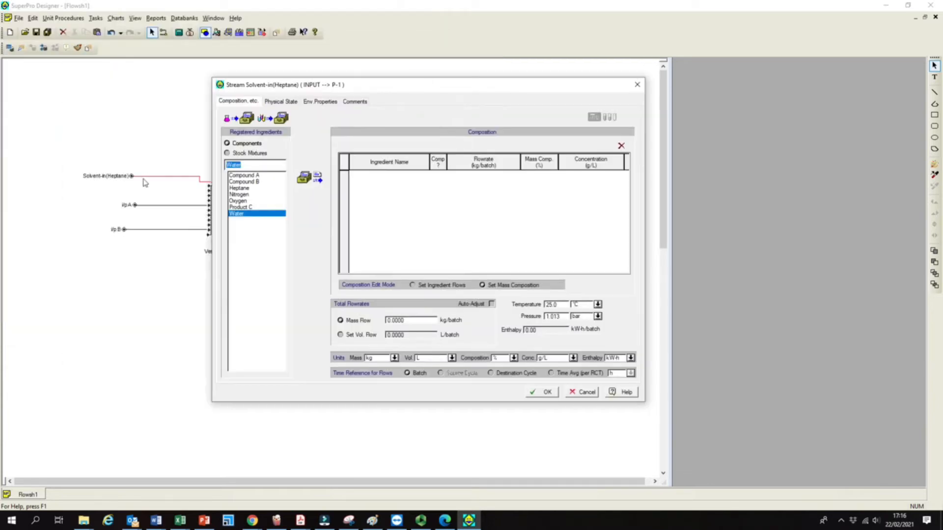
left_click(637, 84)
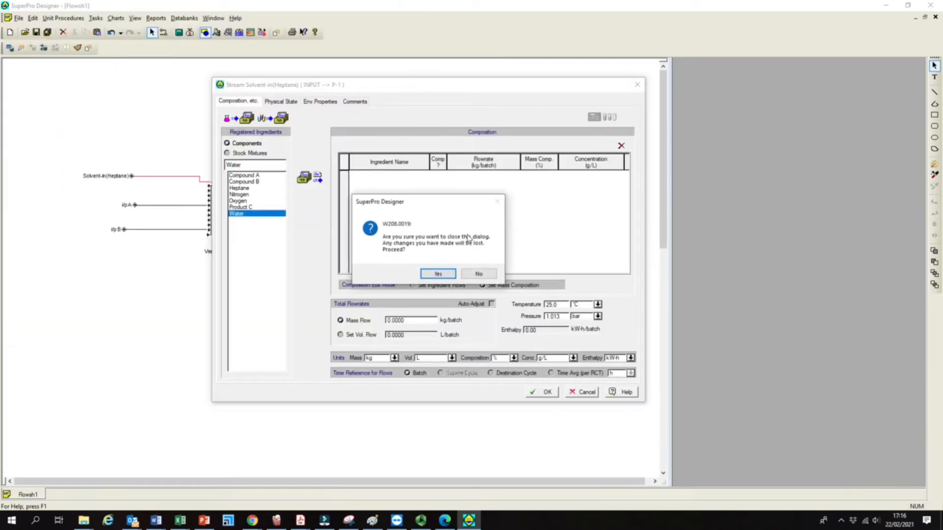
left_click(437, 272)
Add Heptane as the ingredient of the Solvent-in(Heptane) stream and accept its composition.
left_click(152, 190)
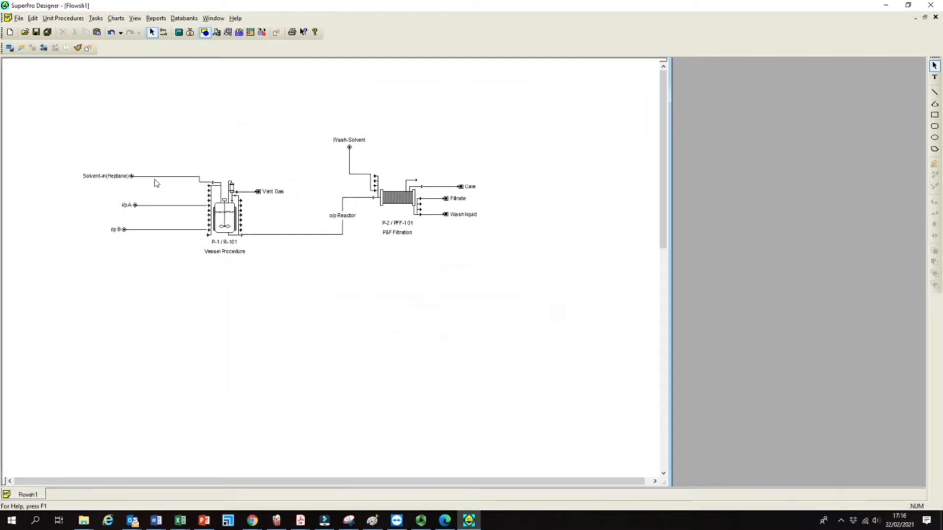
left_click(158, 178)
double_click(168, 179)
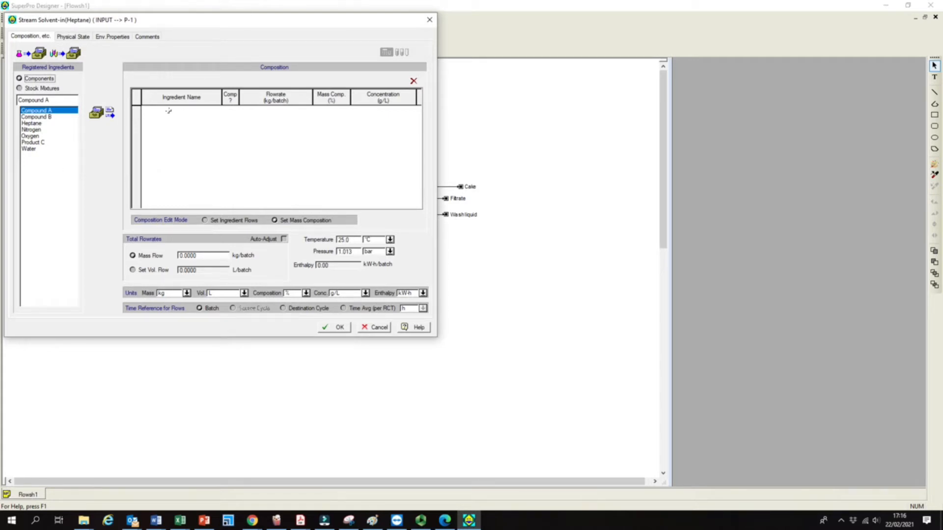
double_click(43, 124)
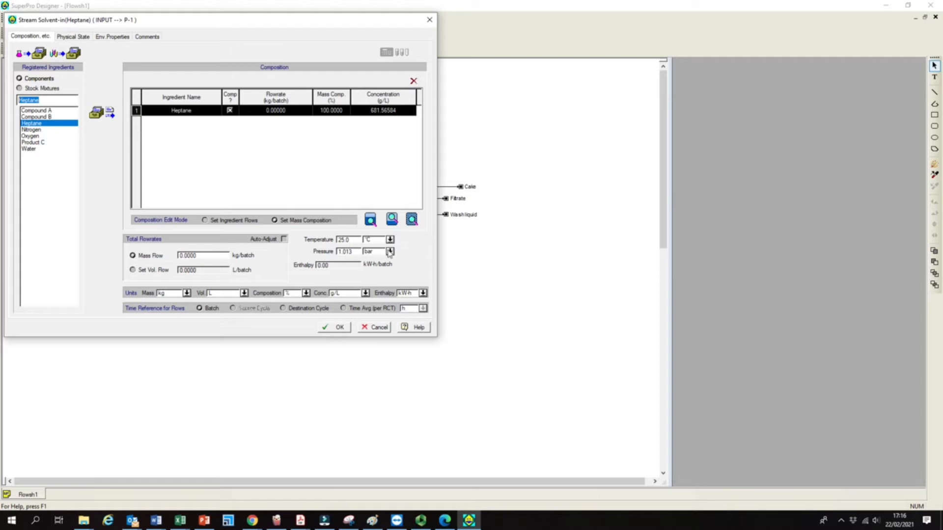
left_click(342, 328)
left_click(342, 327)
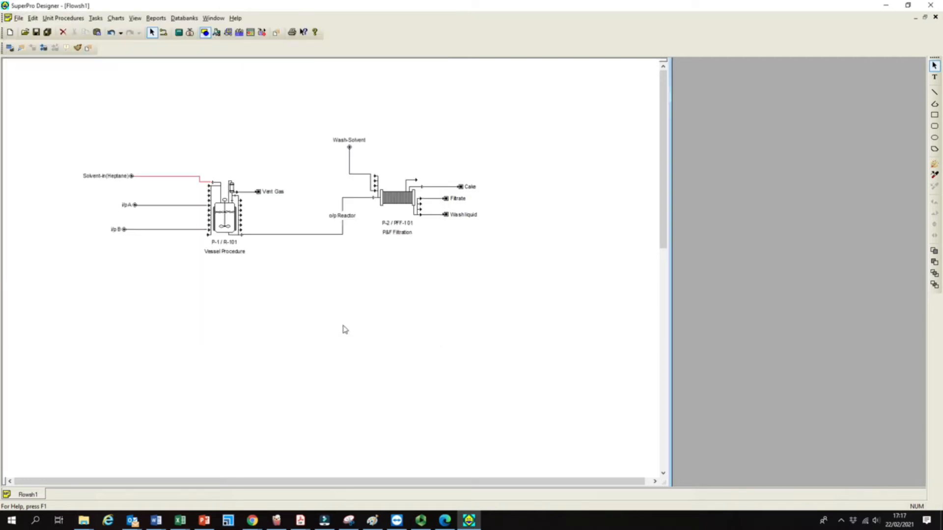
Add Compound A as the ingredient of the i/p A stream and accept its composition.
left_click(142, 209)
double_click(150, 207)
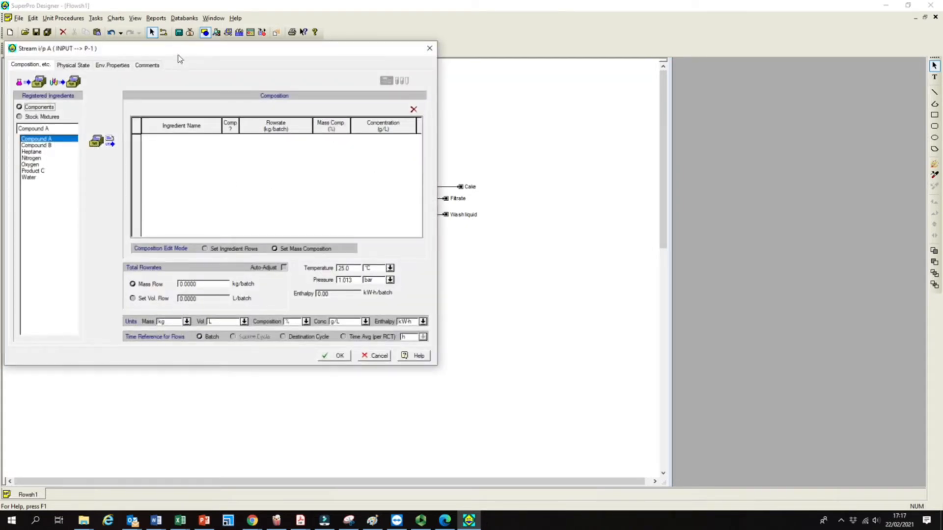
left_click_drag(178, 50, 330, 78)
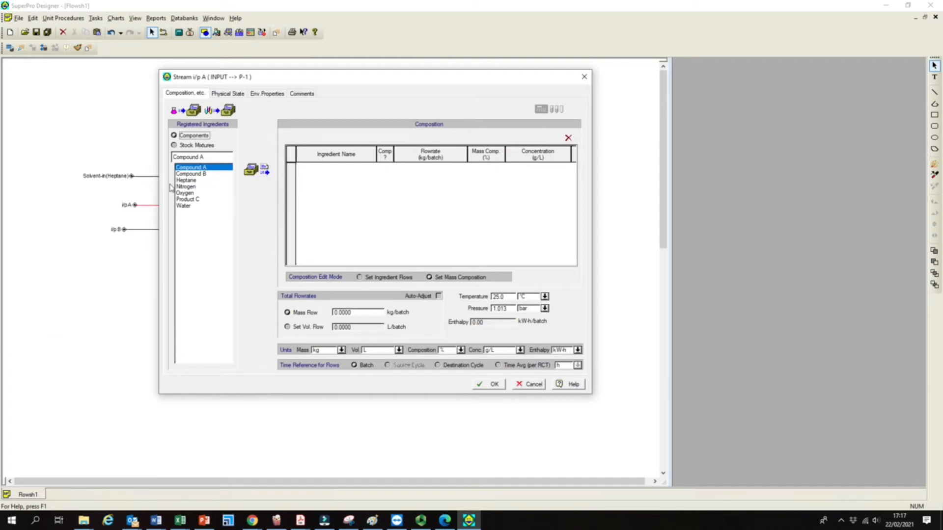
double_click(203, 169)
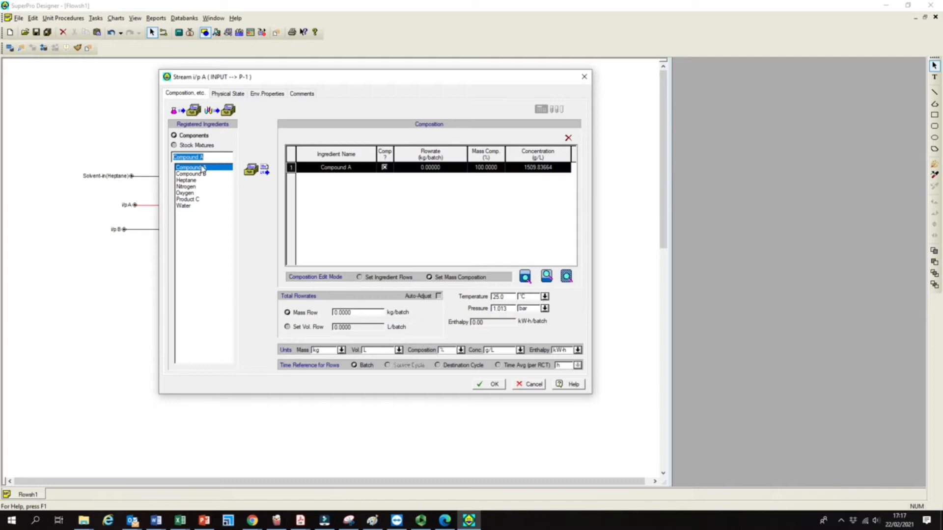
left_click(496, 386)
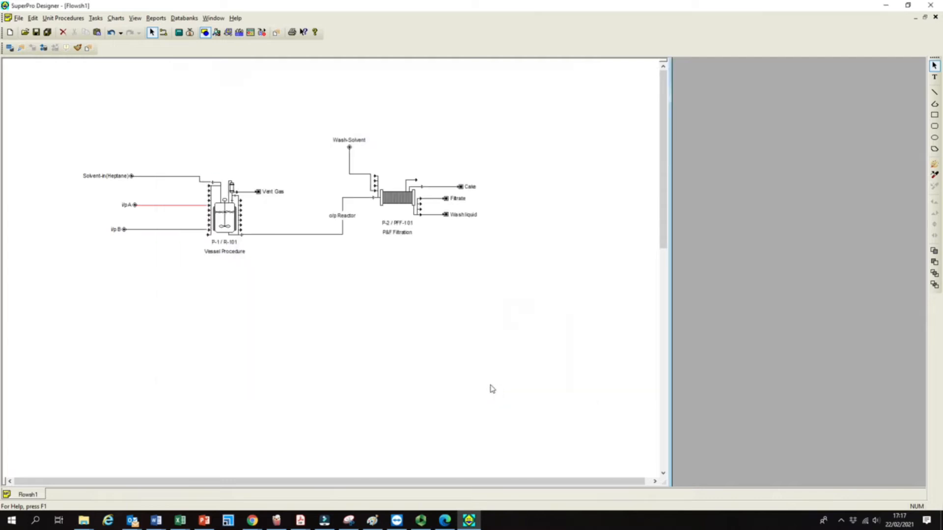
Add Compound B as the ingredient of the i/p B stream and accept its composition.
left_click(129, 232)
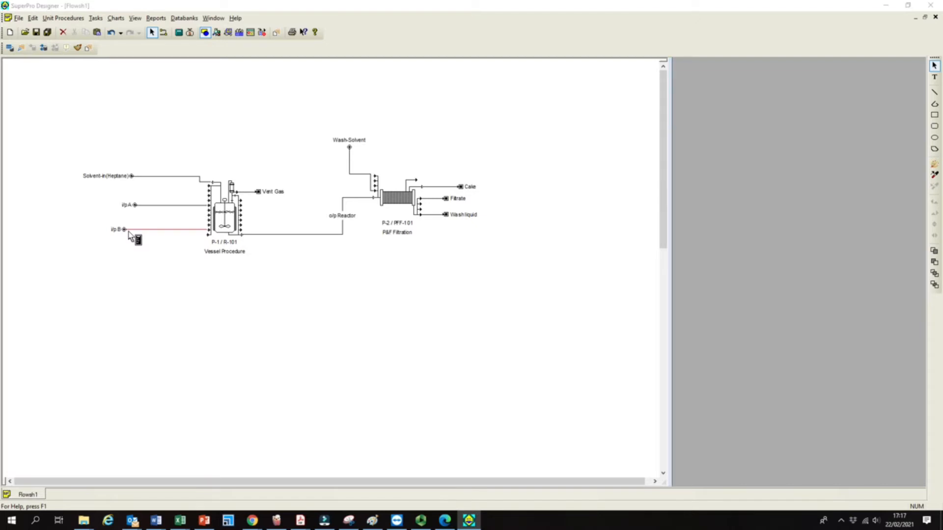
double_click(130, 235)
double_click(40, 171)
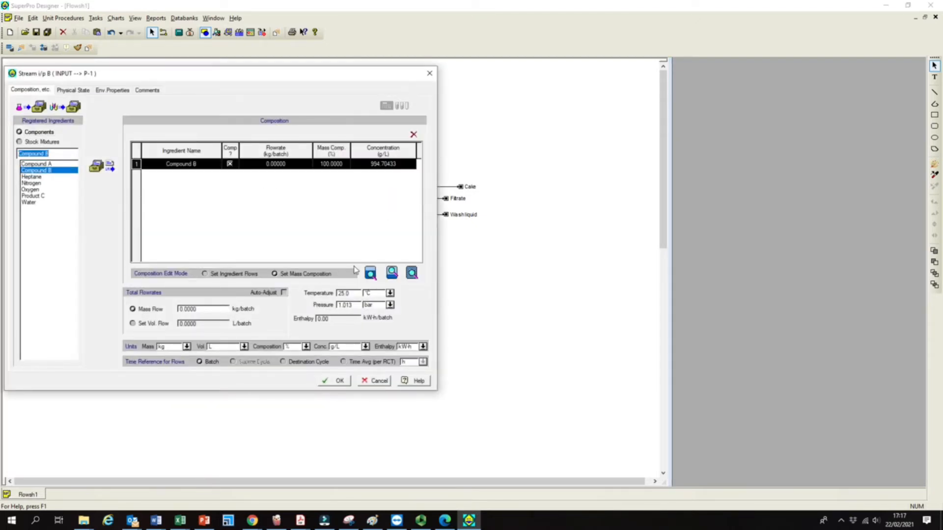
left_click(338, 381)
left_click(70, 156)
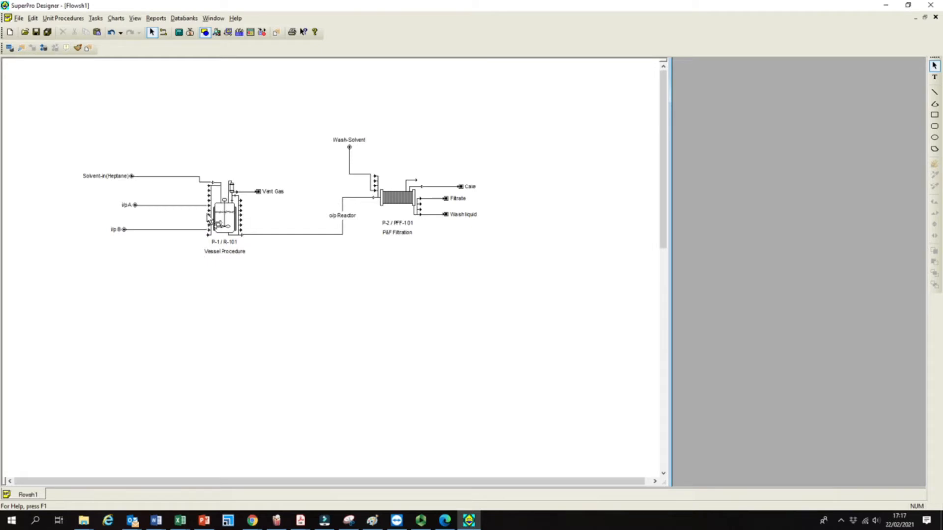
Check the composition of the i/p A stream and close its properties.
double_click(143, 210)
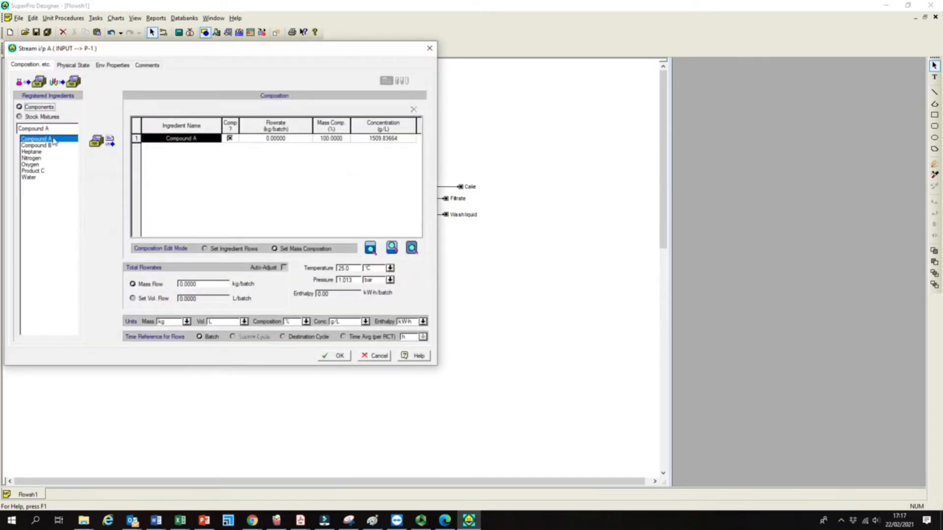
left_click(430, 49)
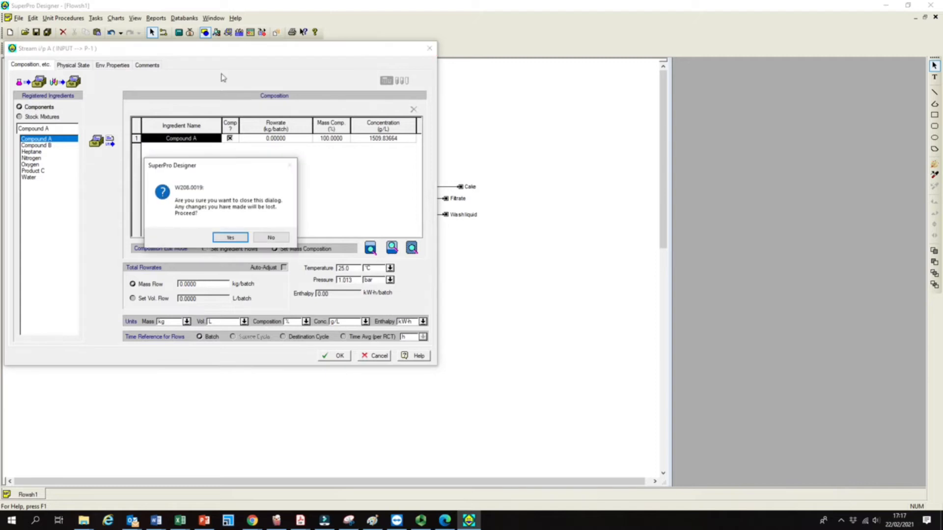
left_click(229, 239)
left_click(152, 253)
double_click(183, 205)
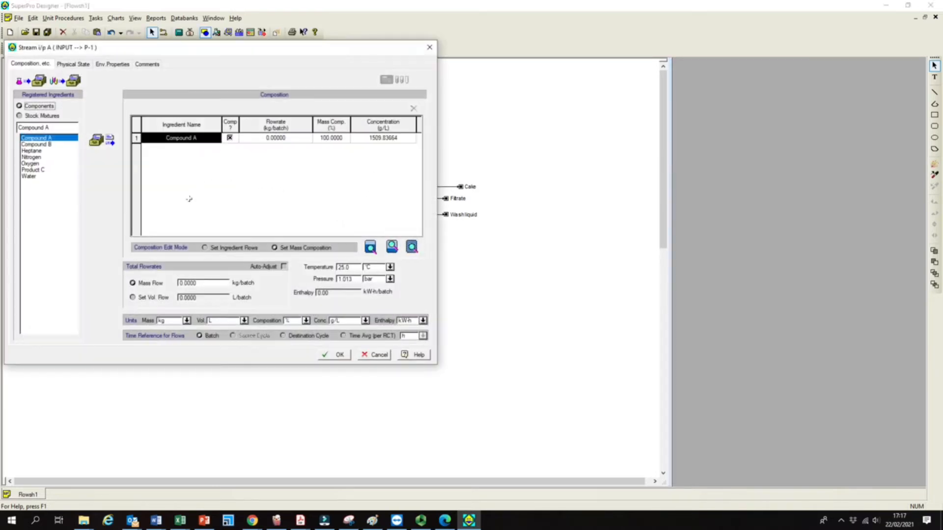
left_click(335, 356)
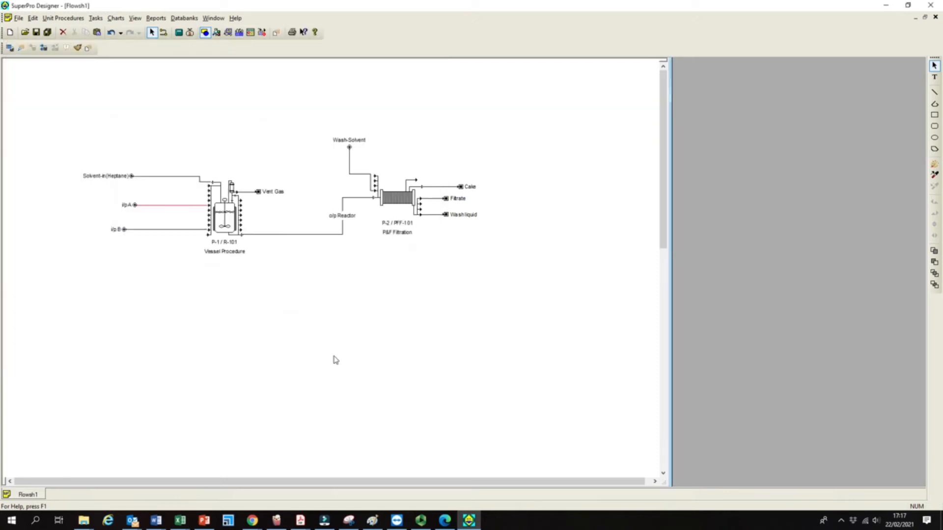
Open the Solvent-in(Heptane) stream's properties to check its composition.
double_click(147, 181)
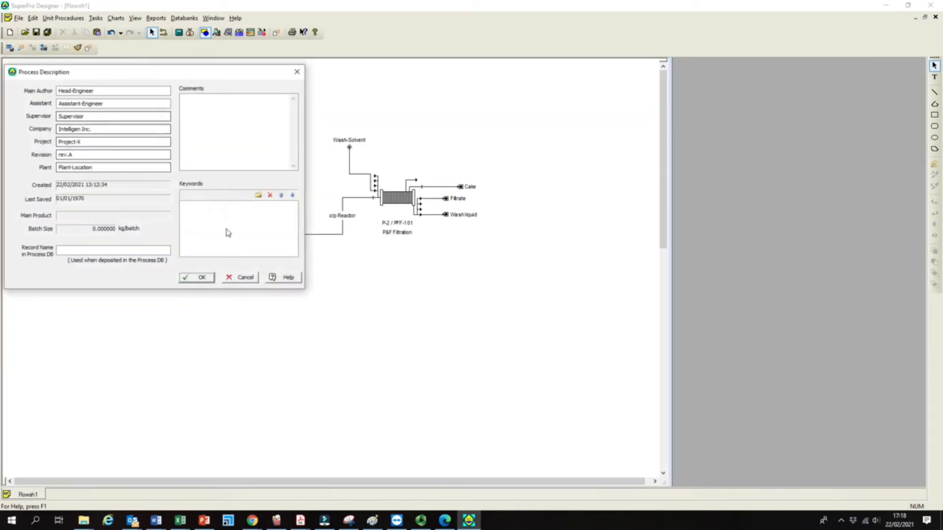
left_click(241, 278)
double_click(159, 175)
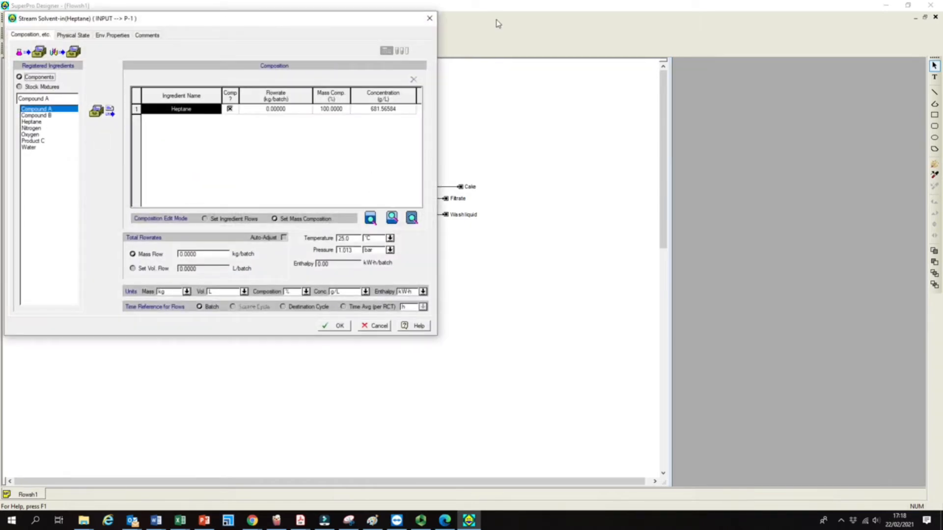
Close the Solvent-in(Heptane) stream's properties without saving and check the composition of the i/p B stream.
left_click(430, 20)
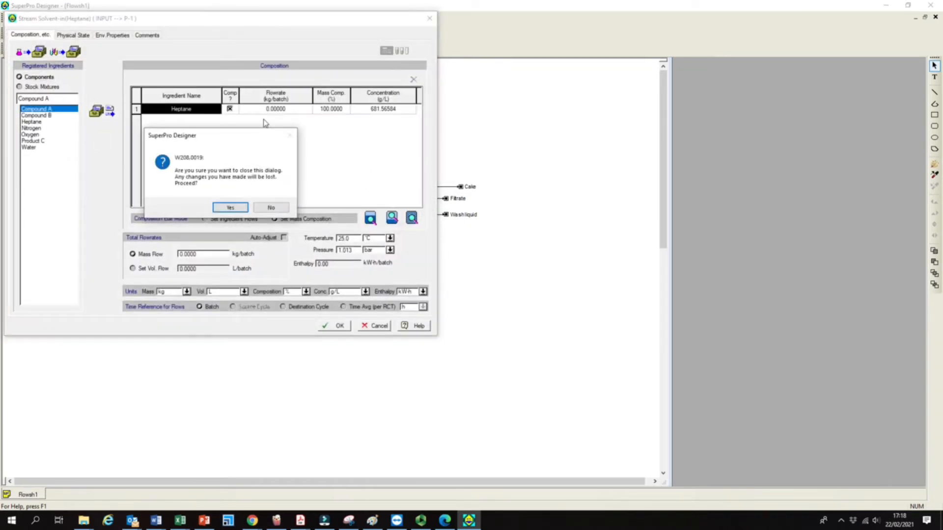
left_click(229, 208)
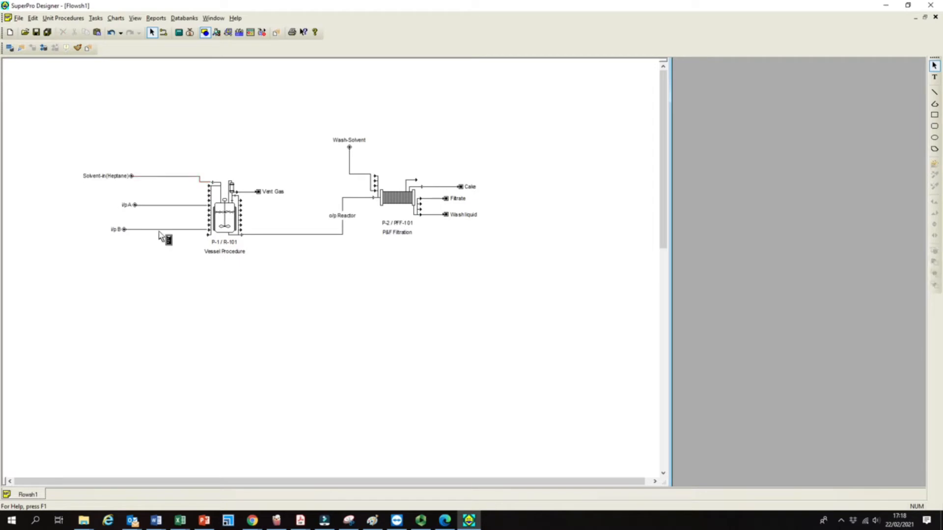
double_click(158, 231)
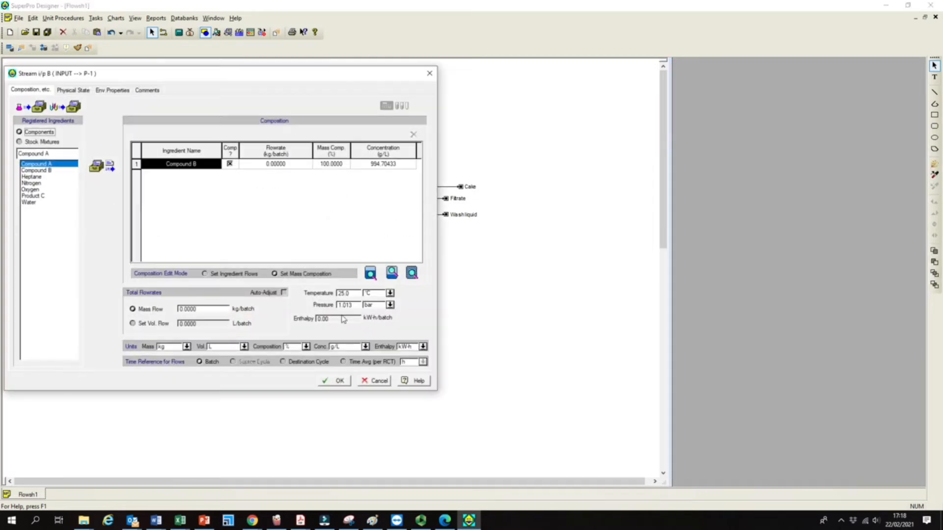
left_click(339, 383)
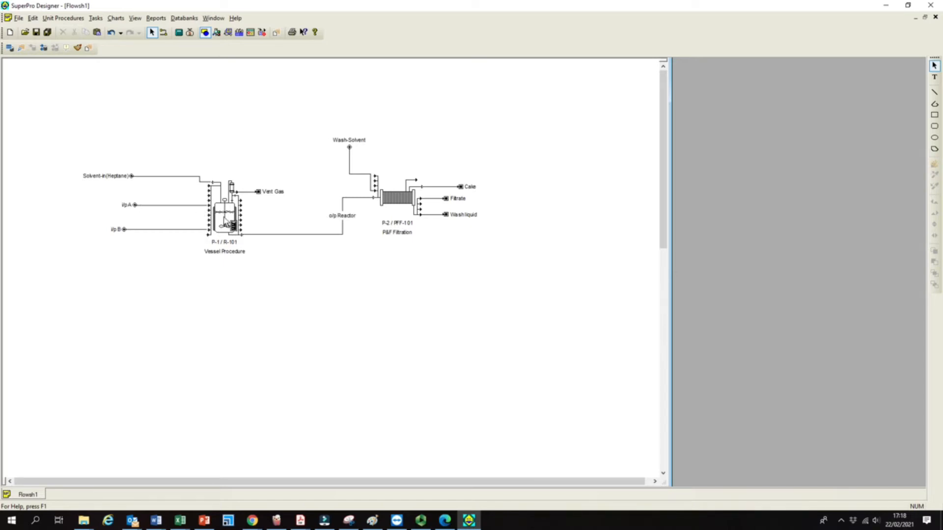
Open the operation sequence of vessel procedure P-1 and place its window clear of the reactor.
left_click(225, 221)
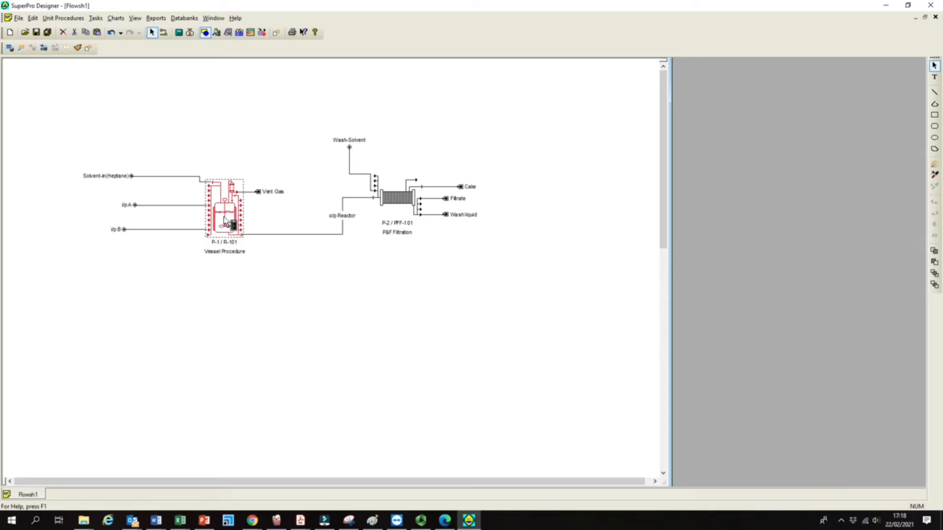
right_click(224, 221)
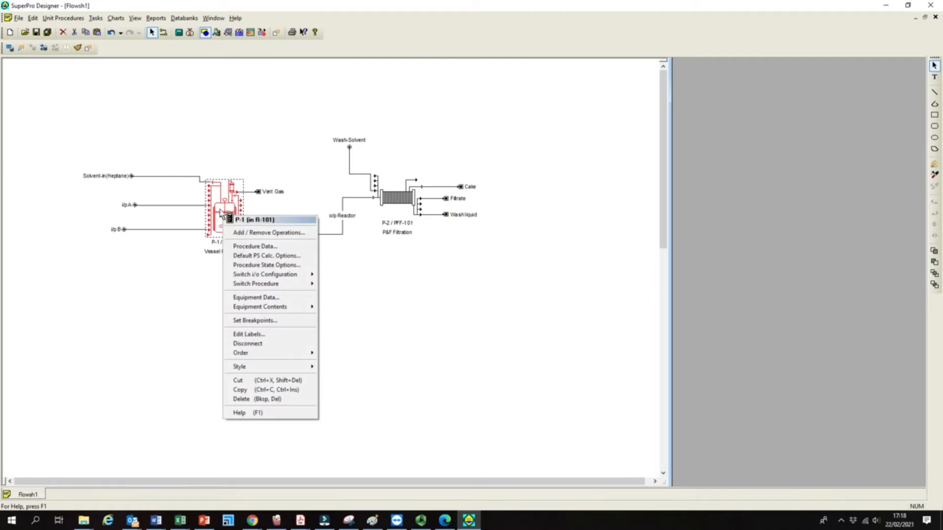
left_click(225, 220)
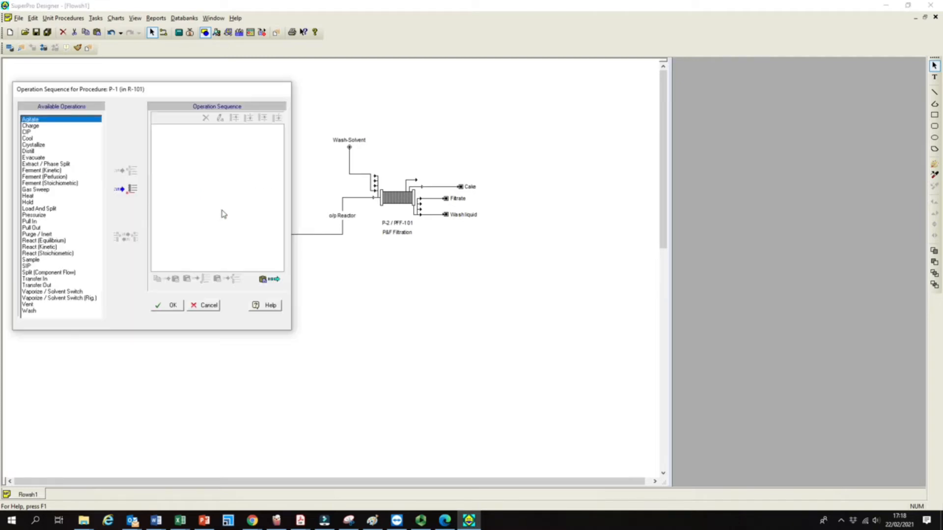
left_click_drag(111, 93, 282, 158)
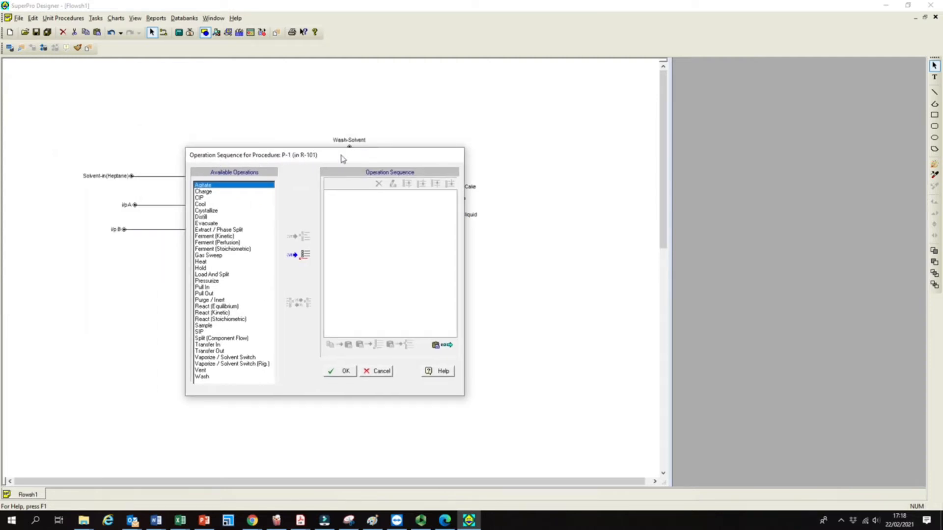
left_click_drag(341, 155, 451, 149)
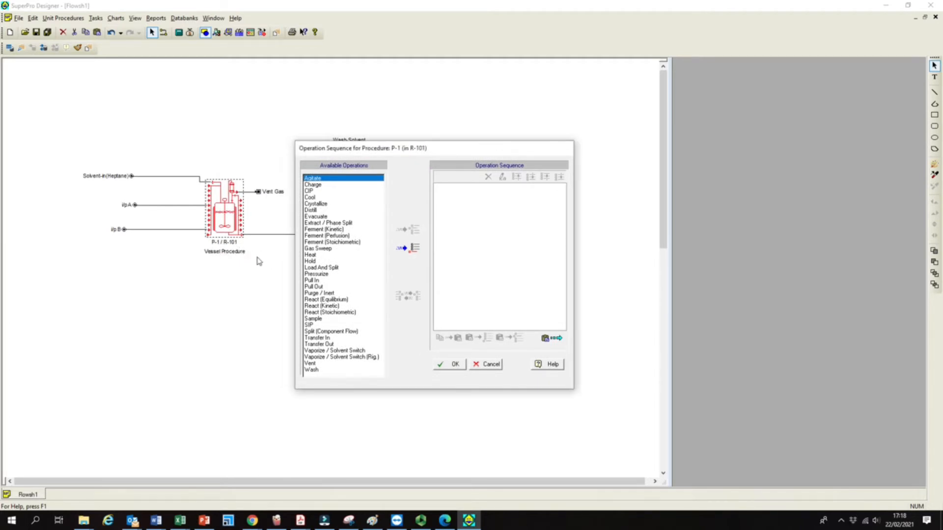
left_click_drag(400, 149, 396, 182)
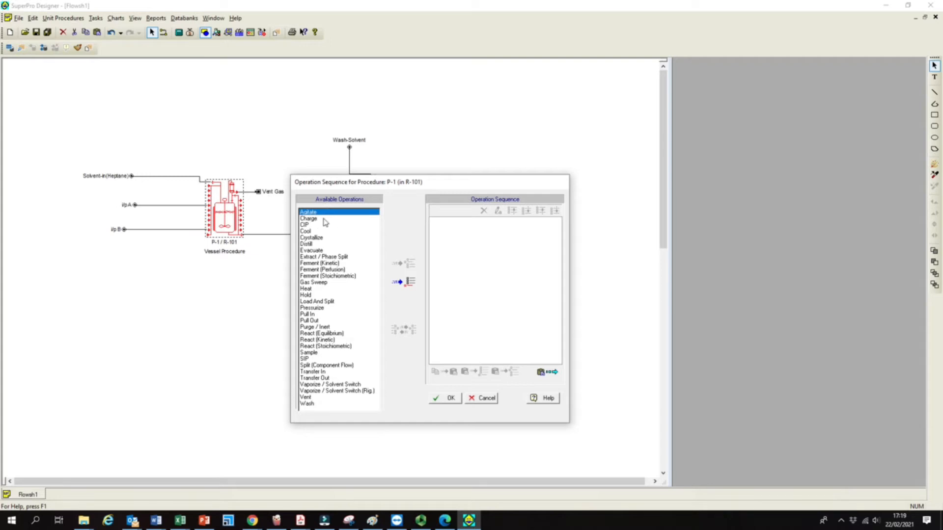
Add a Charge operation to the vessel procedure's sequence and rename it Charge Heptane.
left_click(325, 219)
double_click(325, 221)
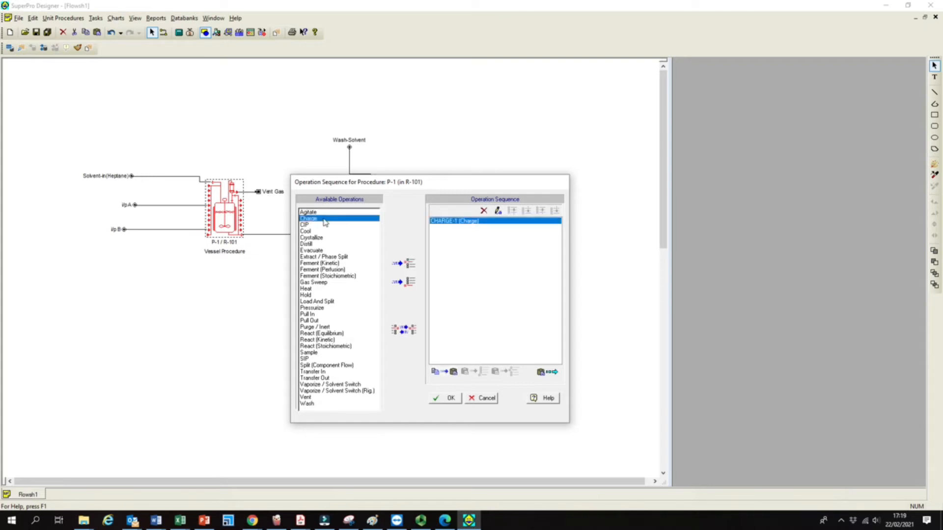
double_click(470, 222)
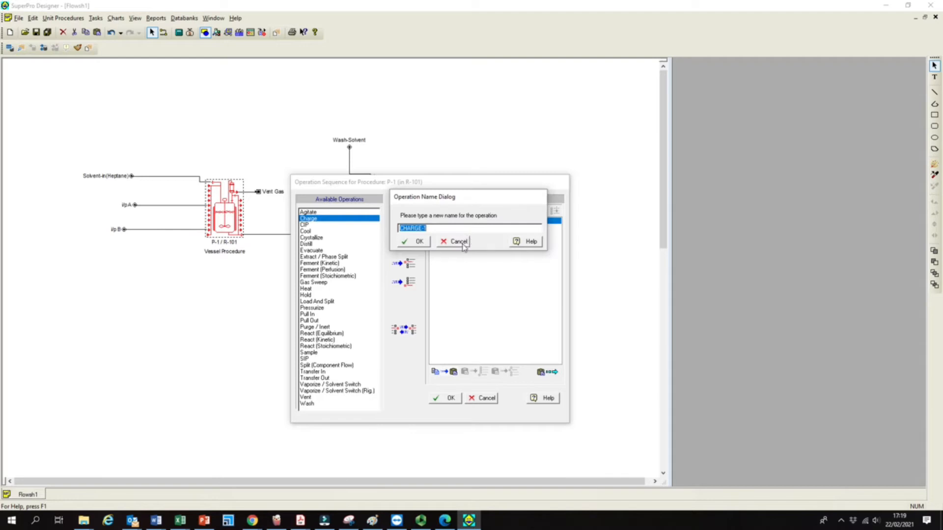
left_click(462, 242)
double_click(465, 222)
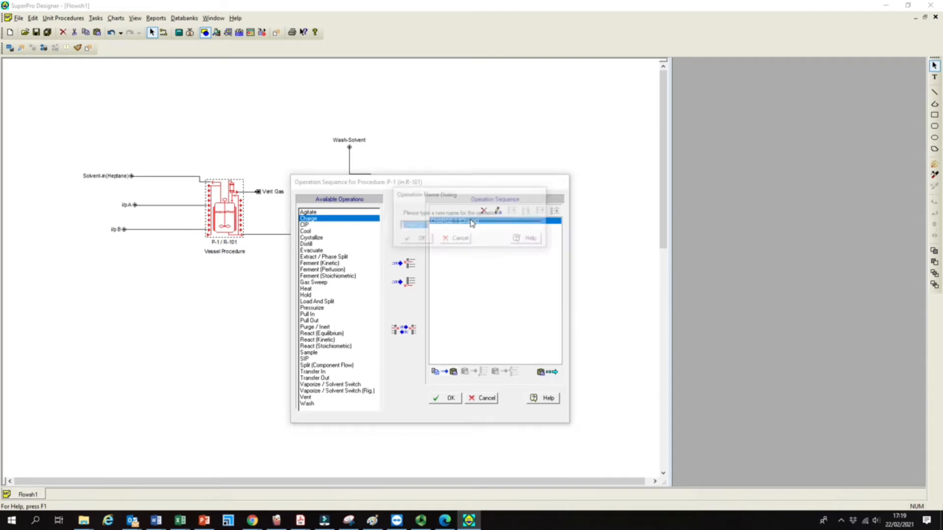
type("Charge Heptane")
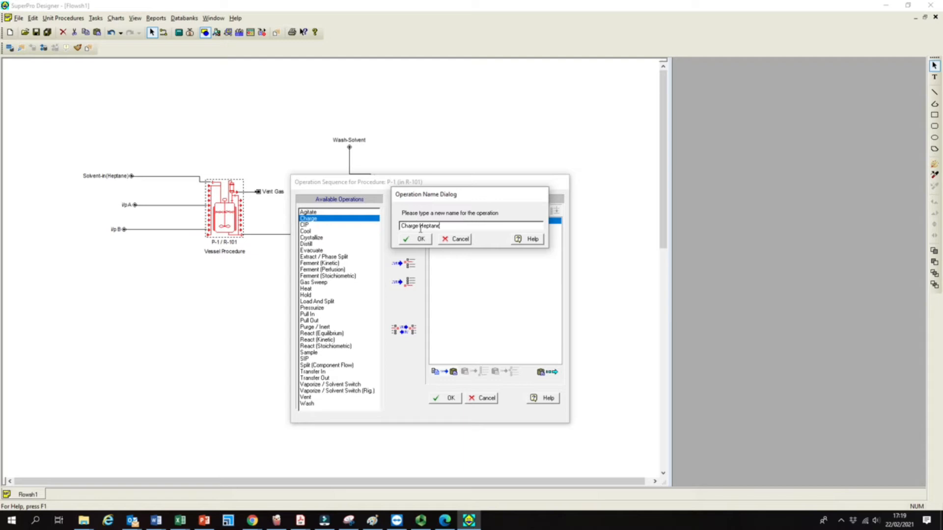
left_click_drag(417, 226, 400, 227)
left_click(415, 240)
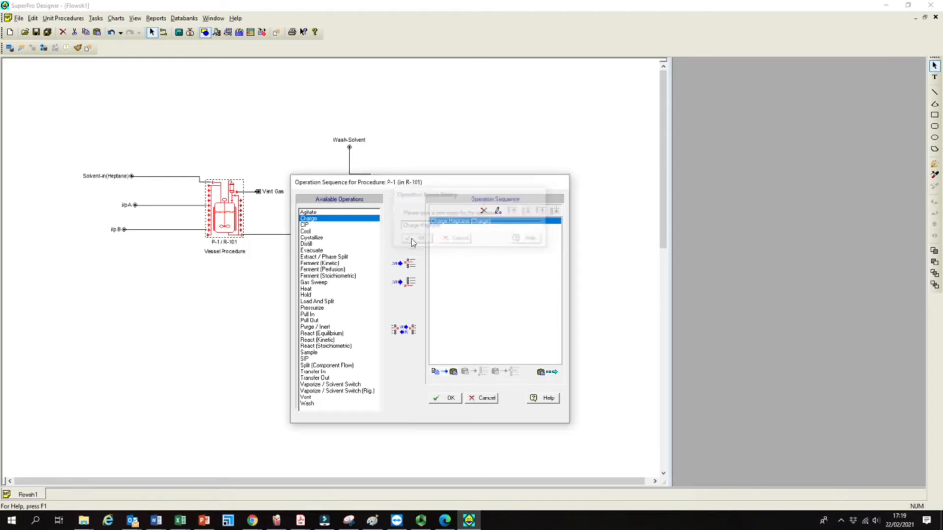
Add a second Charge operation to the sequence and name it Charge A.
double_click(311, 222)
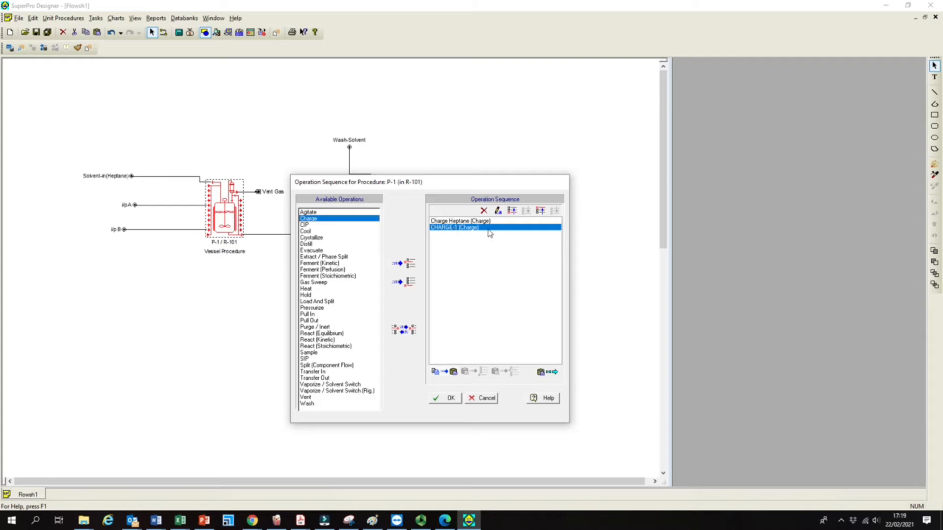
double_click(468, 228)
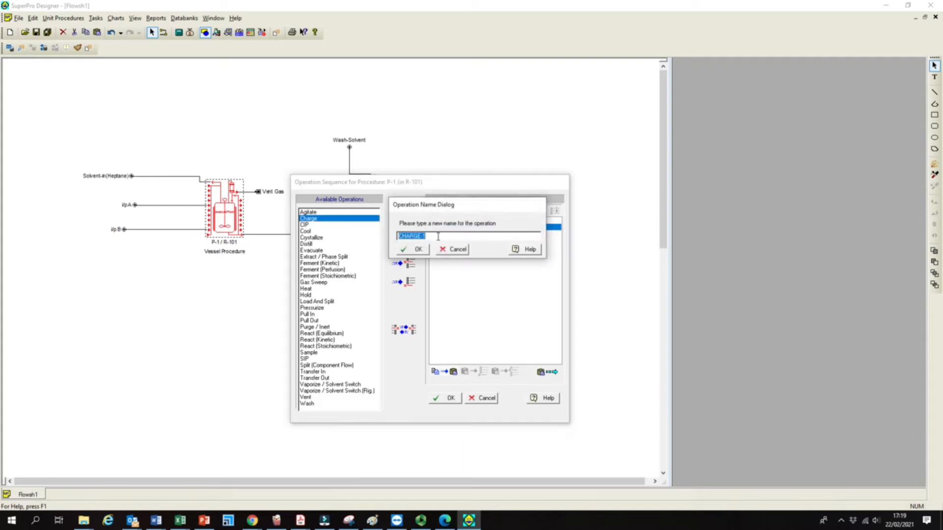
type("C")
left_click(417, 251)
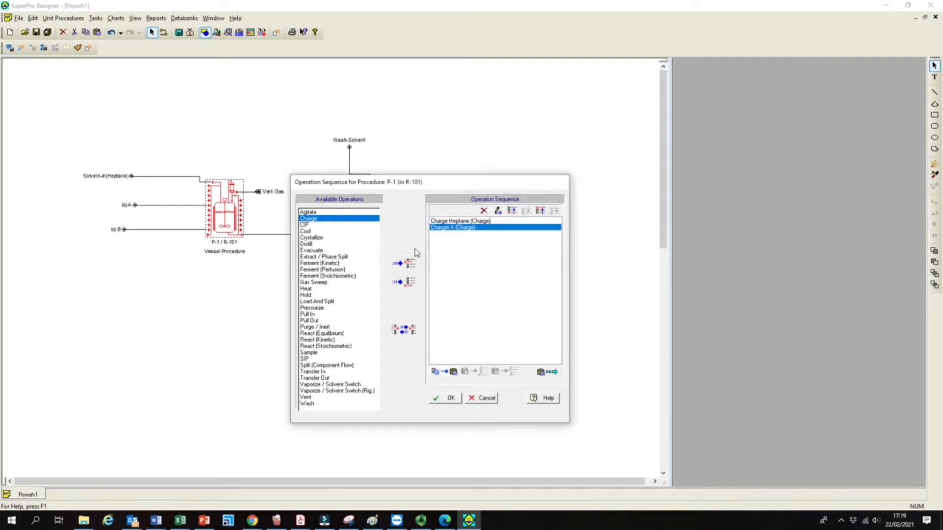
double_click(445, 229)
left_click(397, 237)
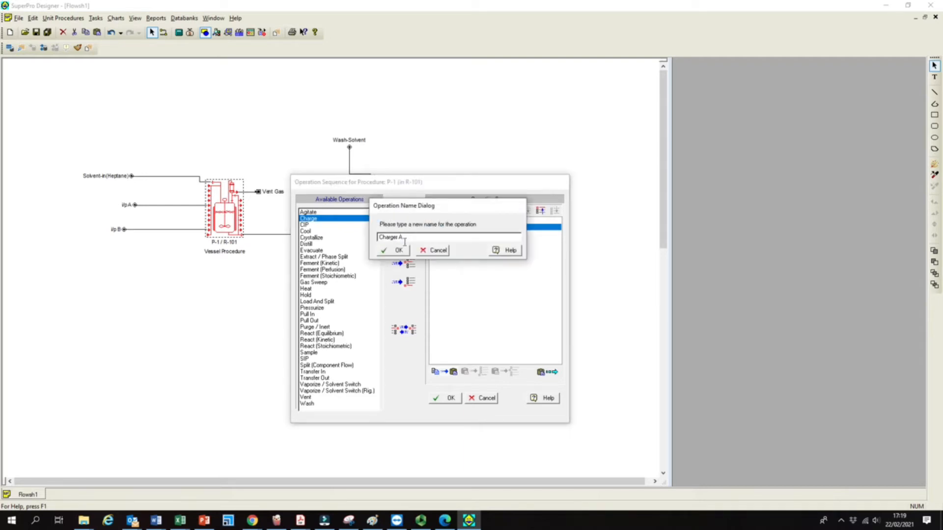
left_click(408, 253)
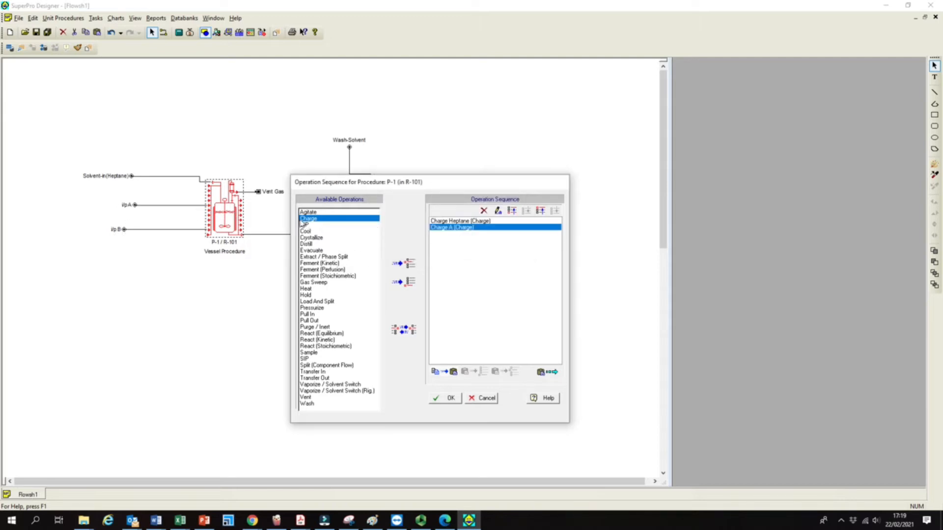
Add a third Charge operation to the sequence and name it Charge B.
double_click(317, 220)
double_click(473, 234)
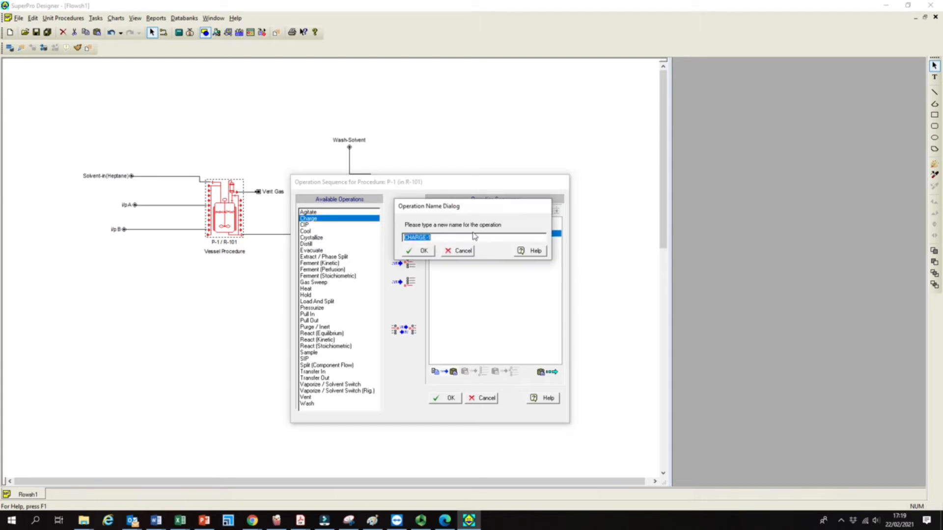
type("Charge B")
left_click(424, 251)
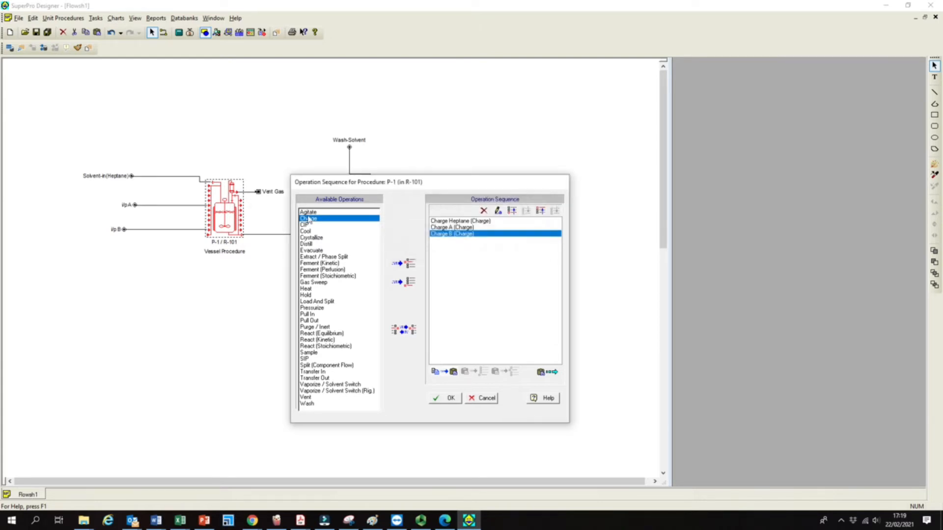
double_click(468, 235)
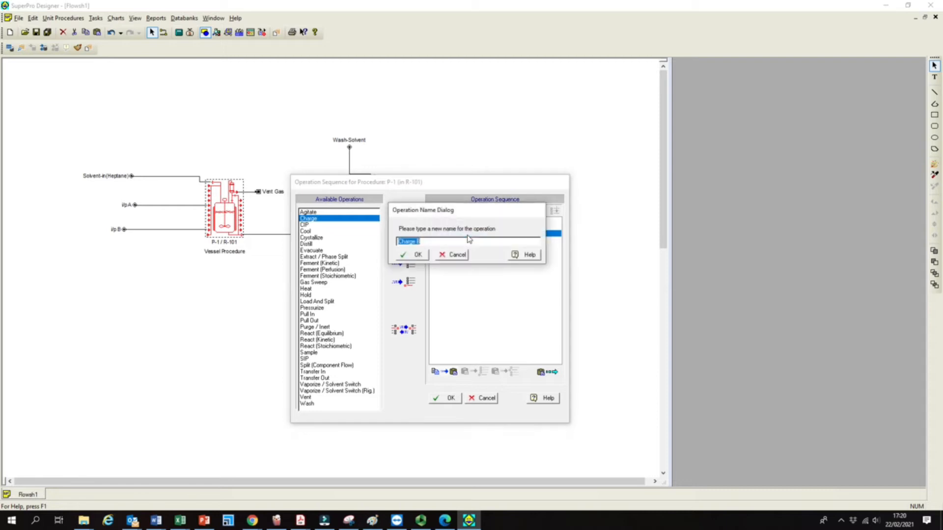
left_click(423, 242)
left_click(418, 255)
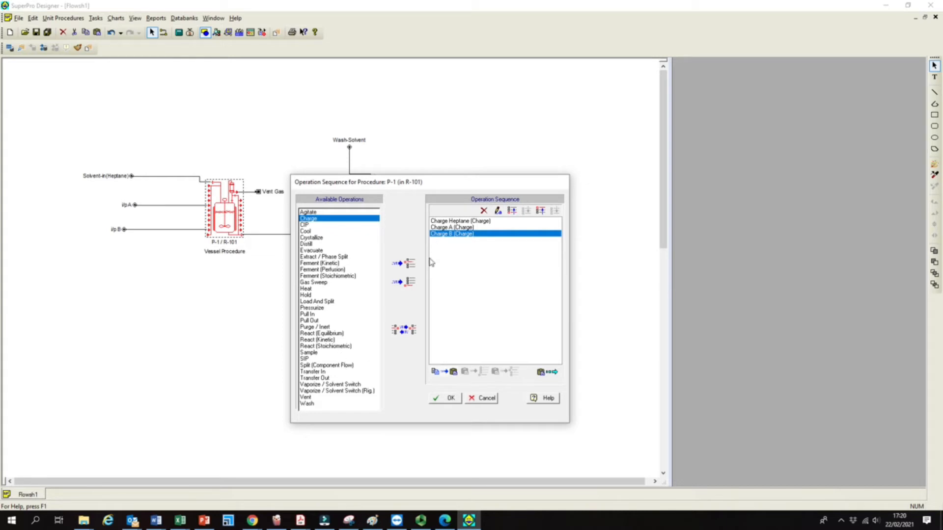
left_click(311, 225)
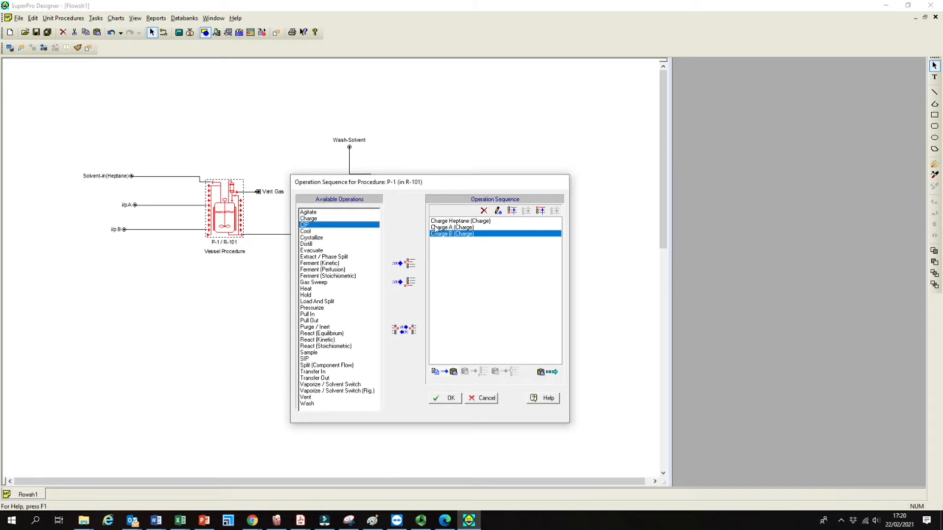
double_click(319, 238)
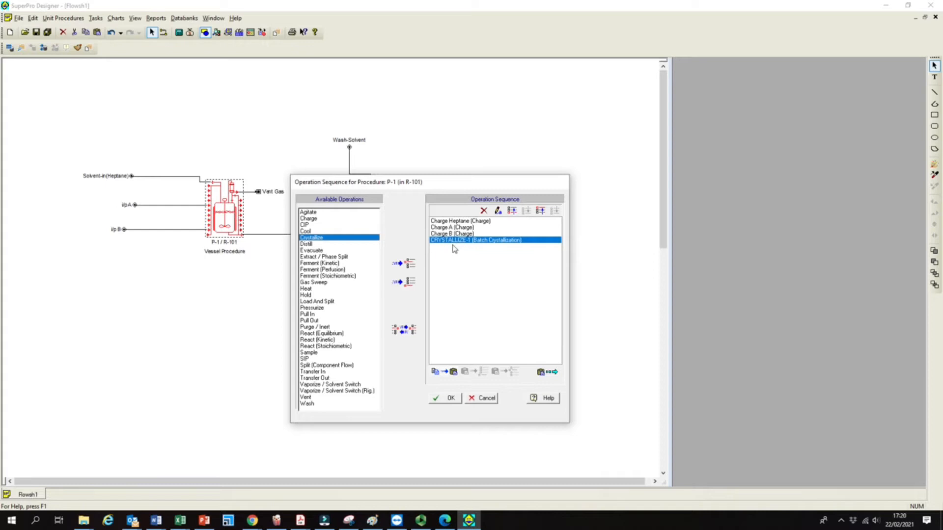
left_click(484, 211)
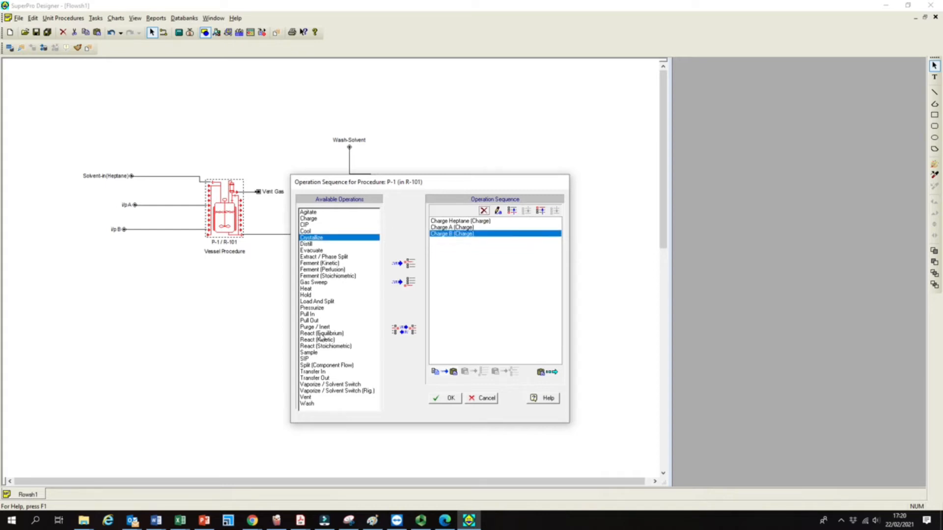
Add a React (Stoichiometric) operation after Charge B in the vessel procedure's sequence.
left_click(318, 346)
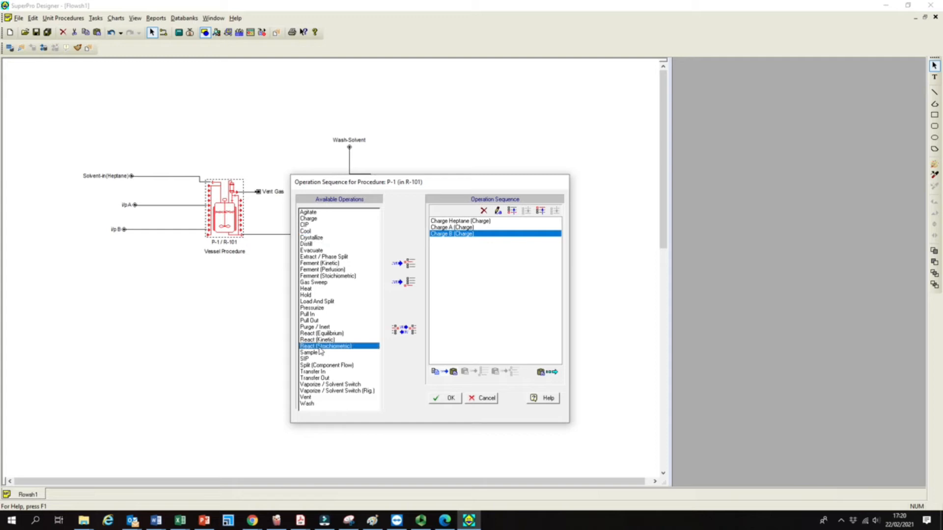
double_click(319, 347)
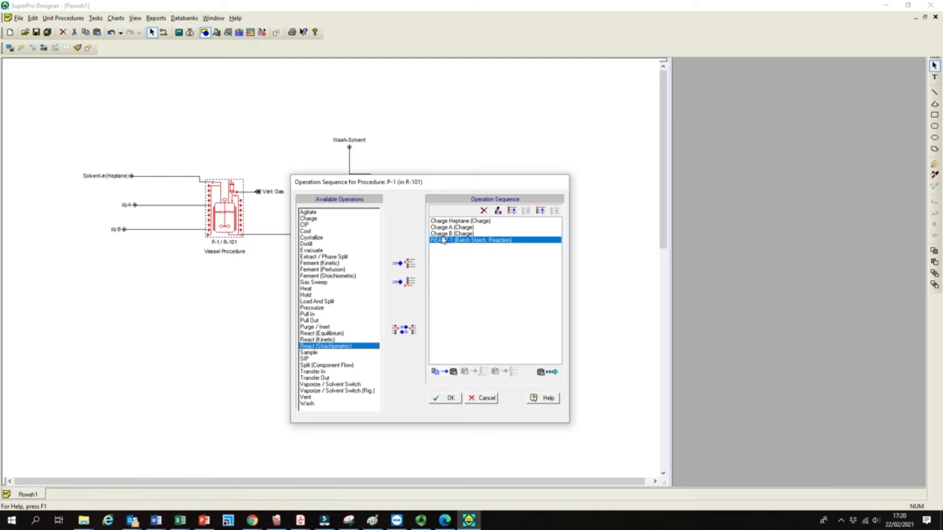
left_click_drag(451, 178, 429, 256)
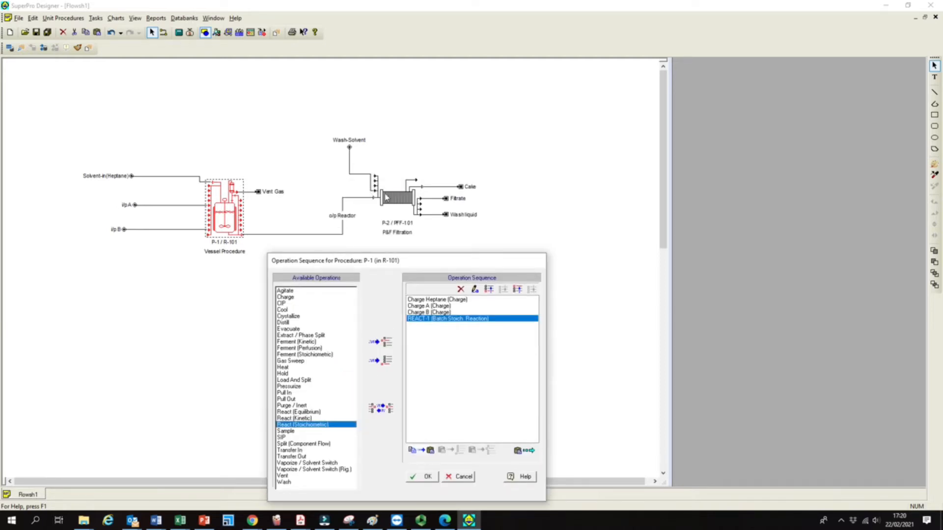
left_click_drag(388, 261, 384, 184)
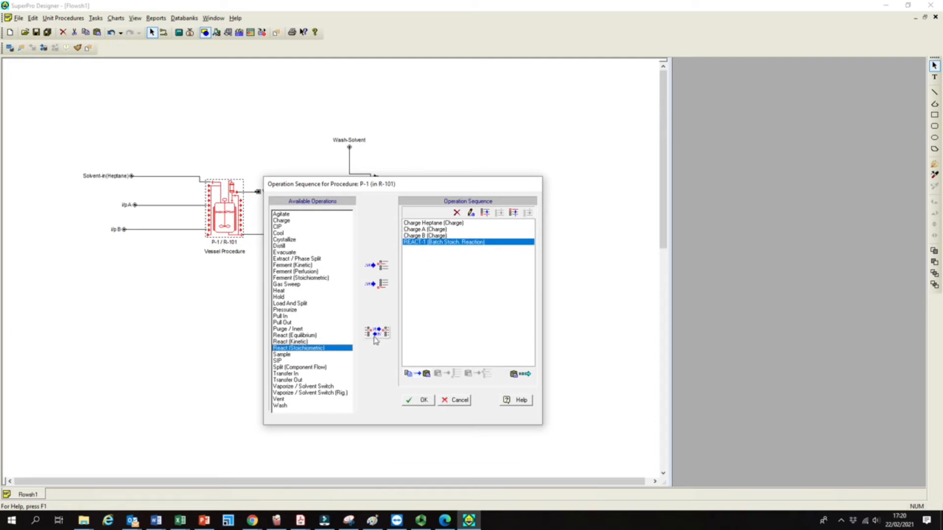
Add a Transfer Out operation after the stoichiometric reaction in the vessel procedure's sequence.
left_click_drag(408, 184, 393, 150)
left_click(263, 234)
left_click(264, 259)
left_click(267, 297)
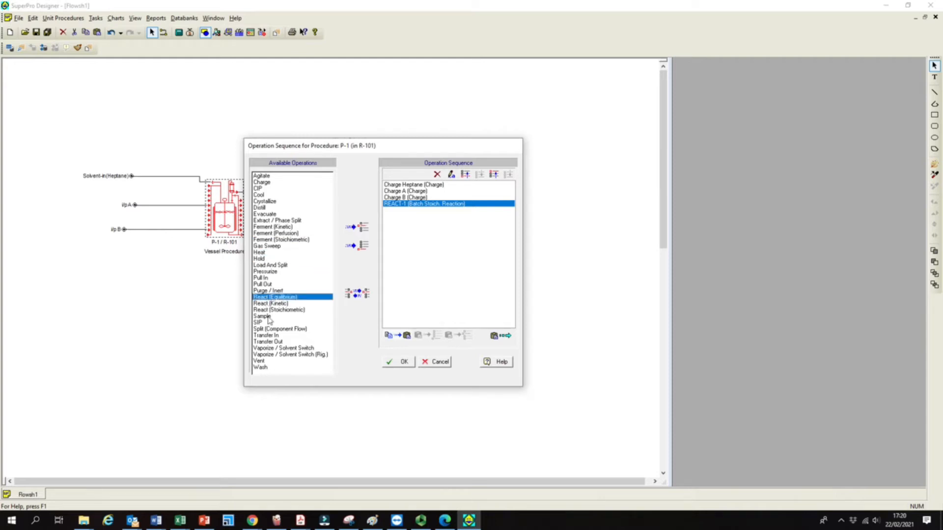
left_click(270, 317)
left_click(271, 342)
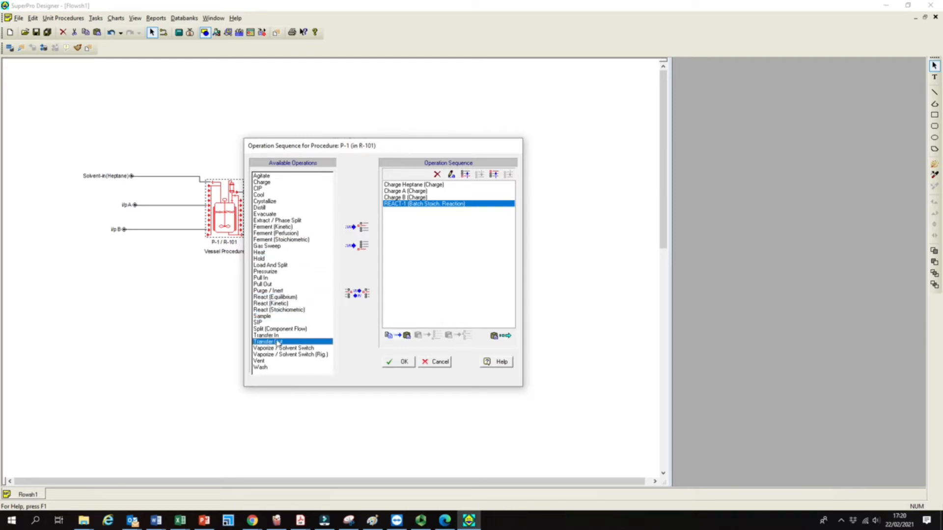
double_click(278, 343)
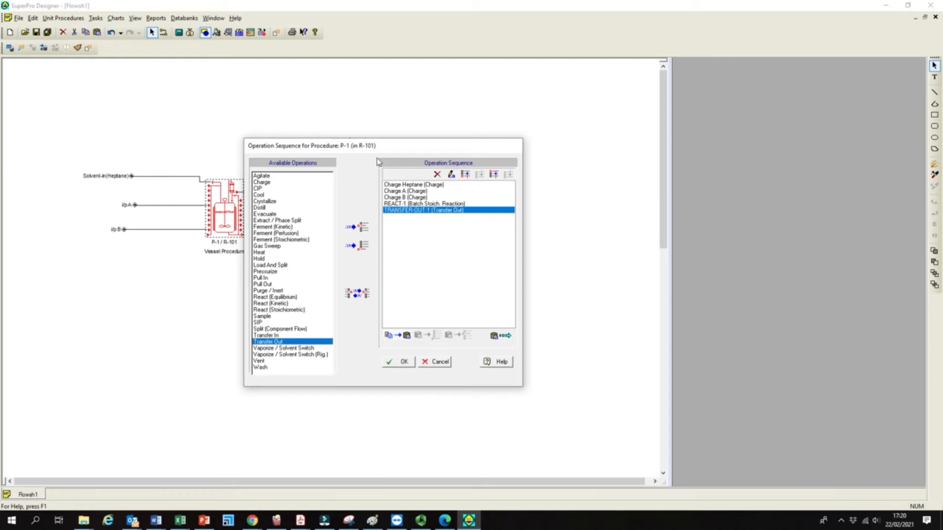
left_click_drag(381, 146, 438, 142)
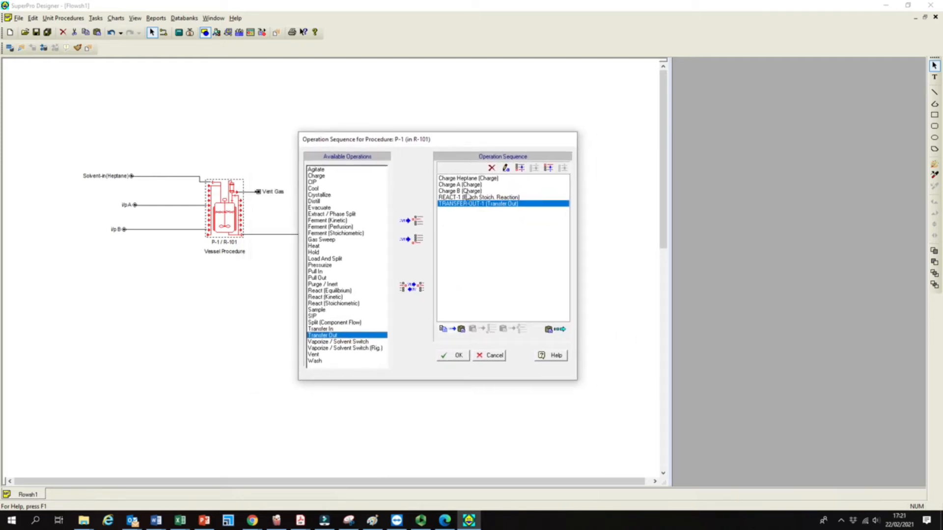
left_click(476, 179)
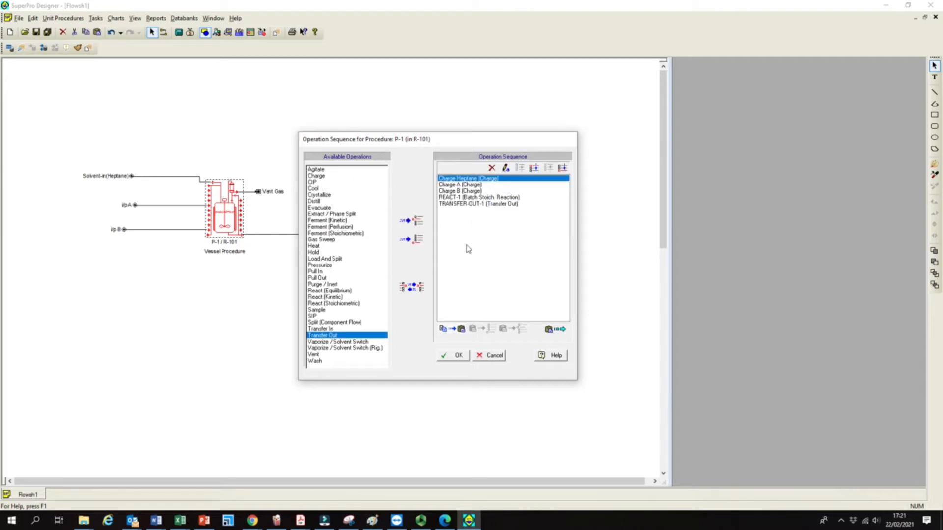
double_click(327, 178)
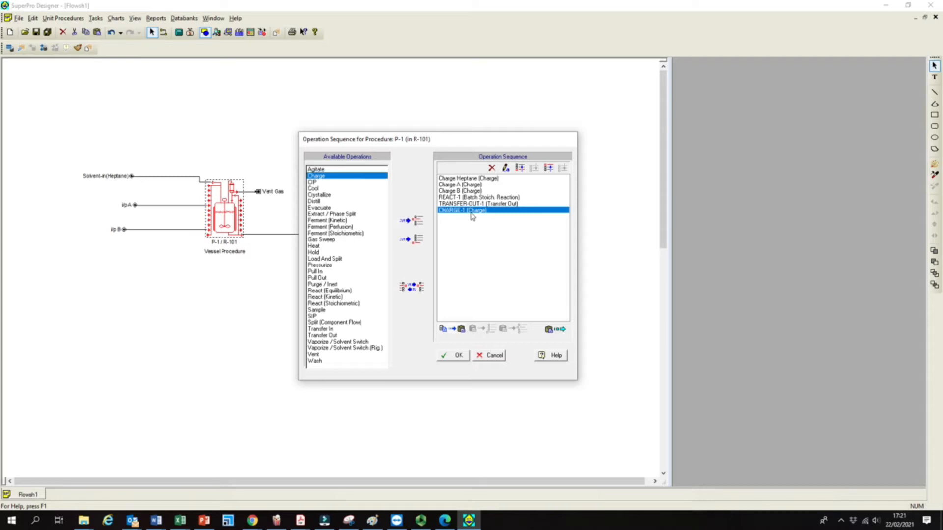
key("Delete")
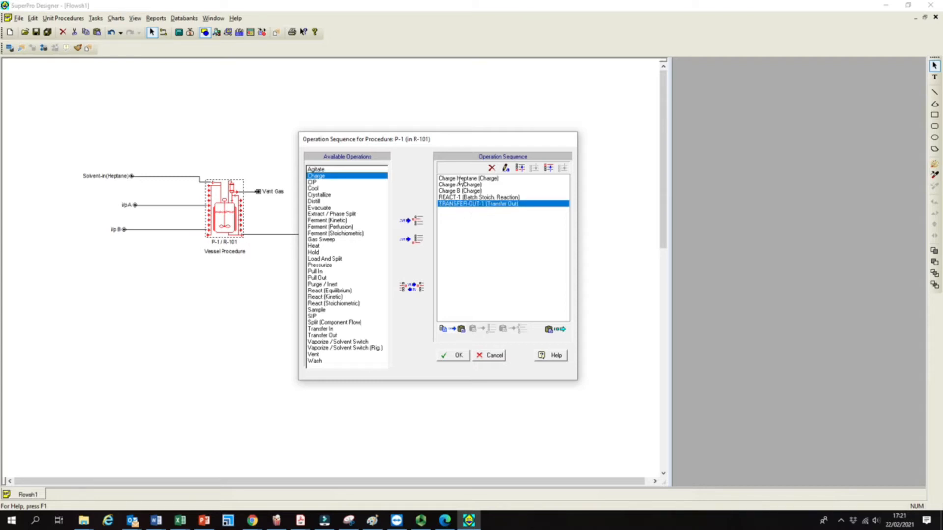
Review the order of the charge, reaction and transfer operations in the vessel procedure's sequence and accept it.
left_click(460, 179)
left_click(465, 186)
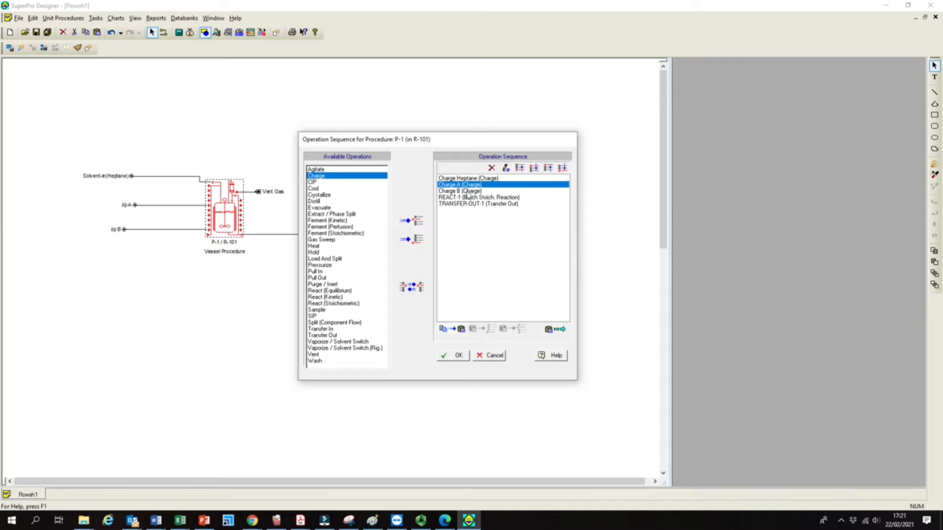
left_click(468, 192)
left_click(465, 204)
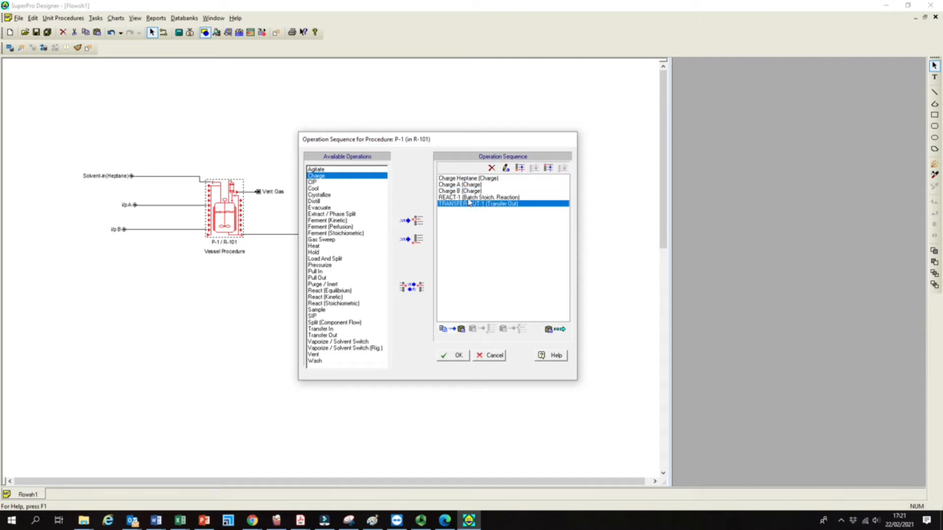
left_click(470, 197)
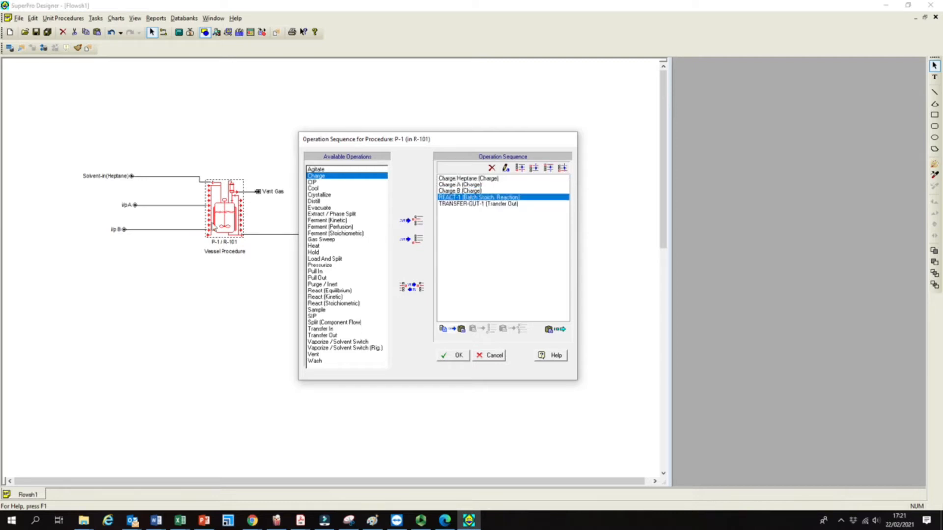
left_click_drag(428, 138, 356, 252)
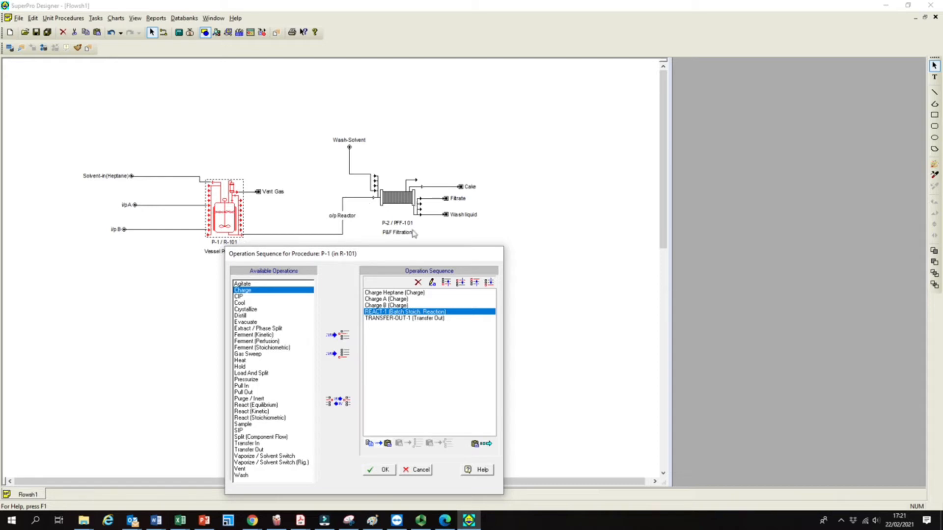
left_click_drag(392, 258, 482, 121)
left_click(480, 155)
left_click(480, 162)
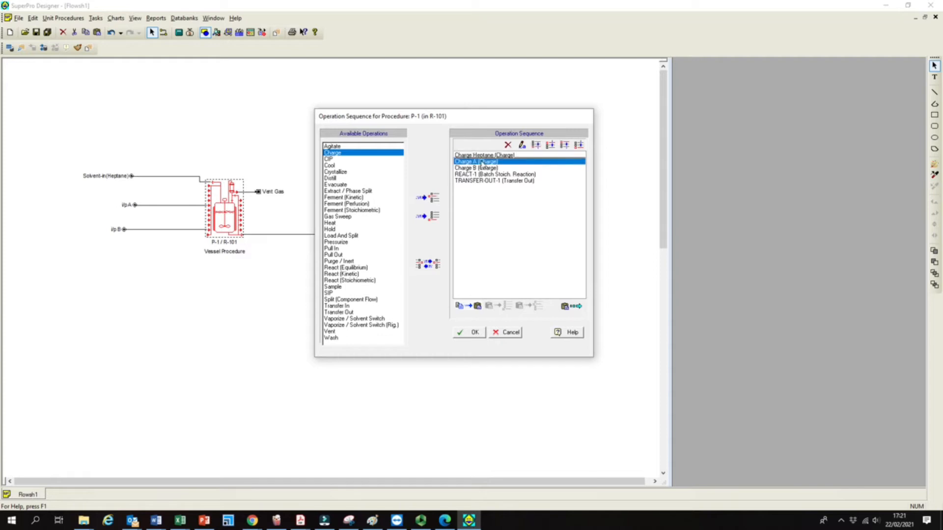
left_click(467, 168)
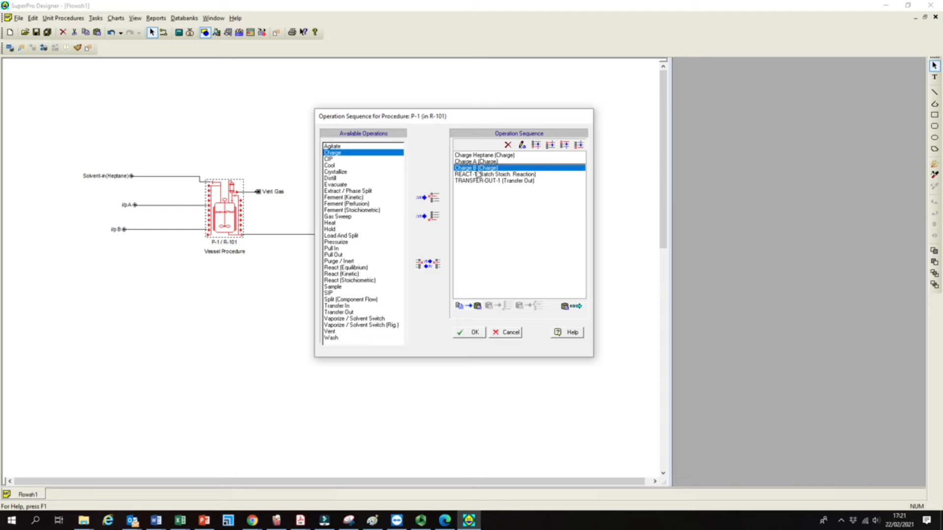
key("Down")
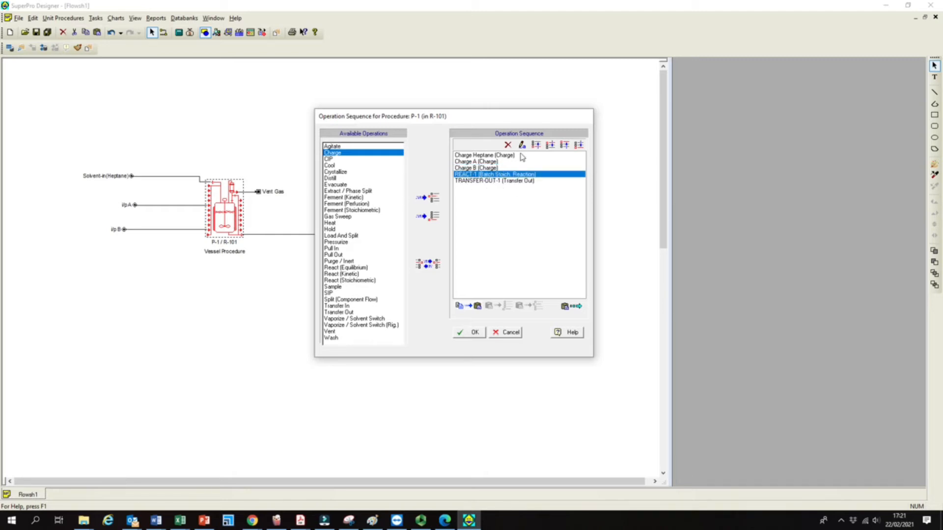
left_click_drag(524, 120, 470, 146)
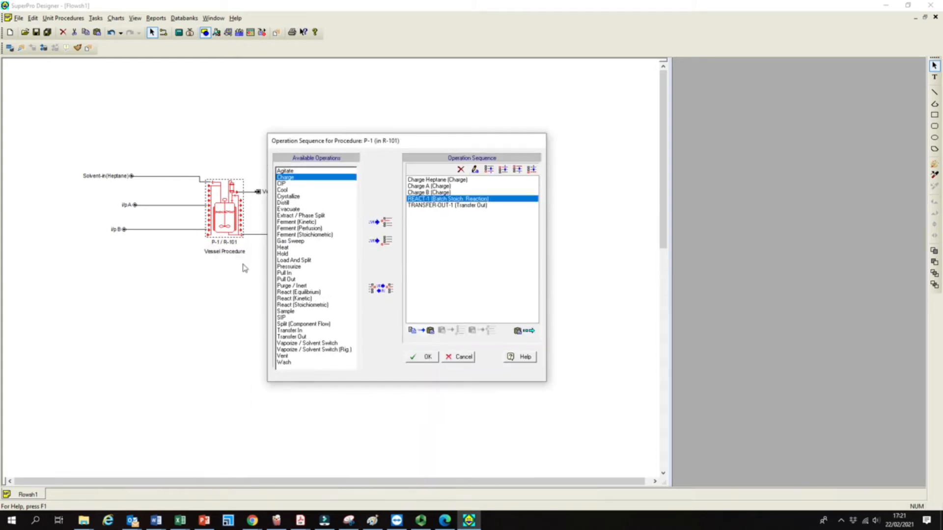
left_click(421, 360)
left_click(422, 358)
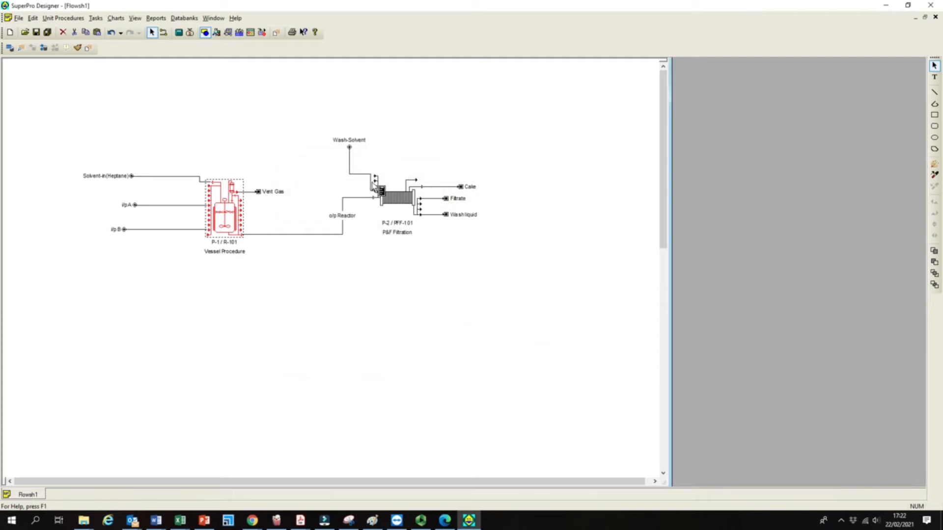
Add Heptane as the ingredient of the Wash-Solvent stream, accept it and recheck the stream's composition.
double_click(358, 174)
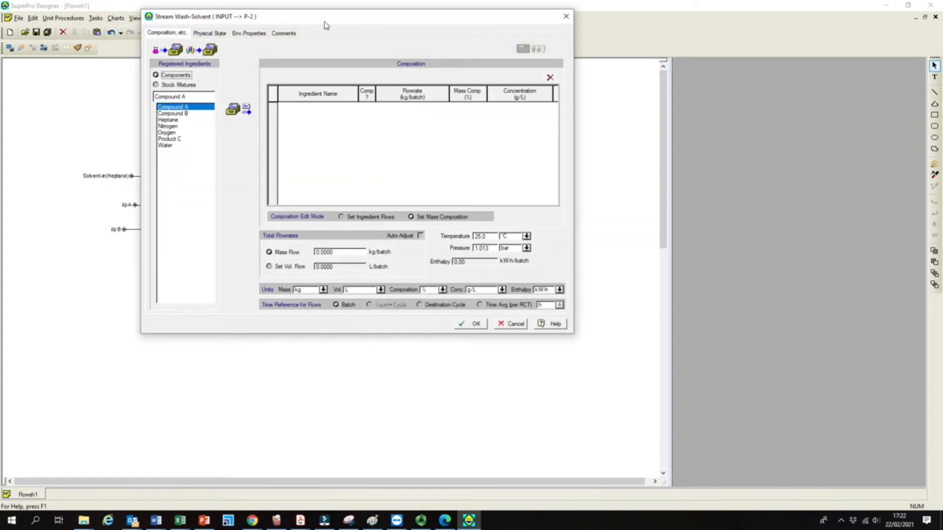
left_click(169, 120)
double_click(170, 121)
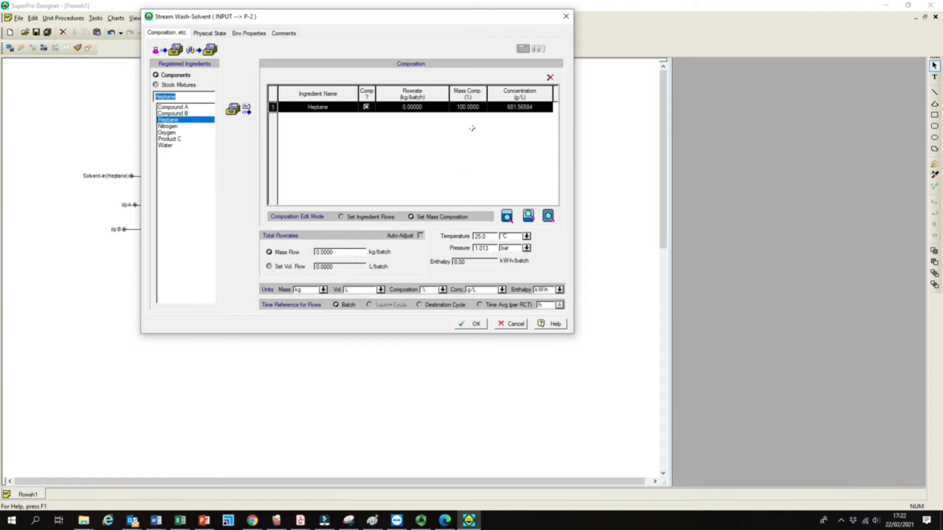
left_click(468, 324)
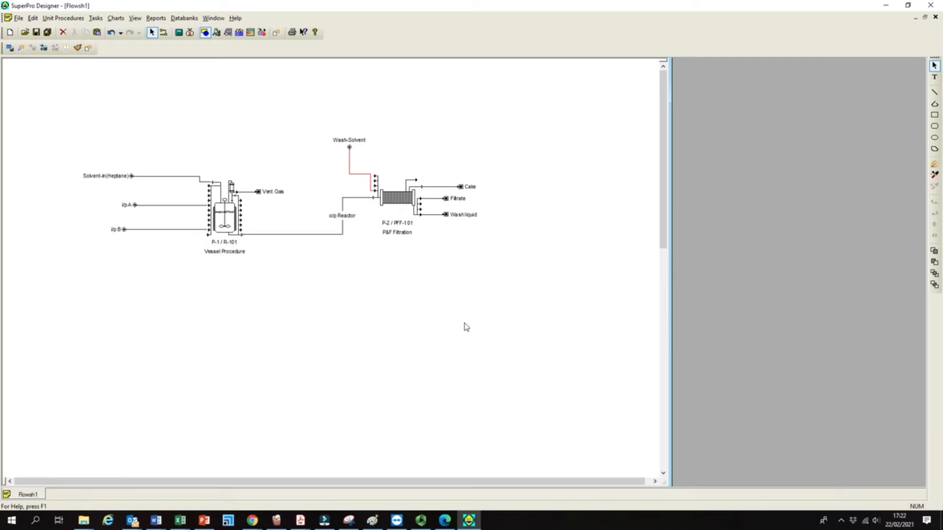
double_click(349, 157)
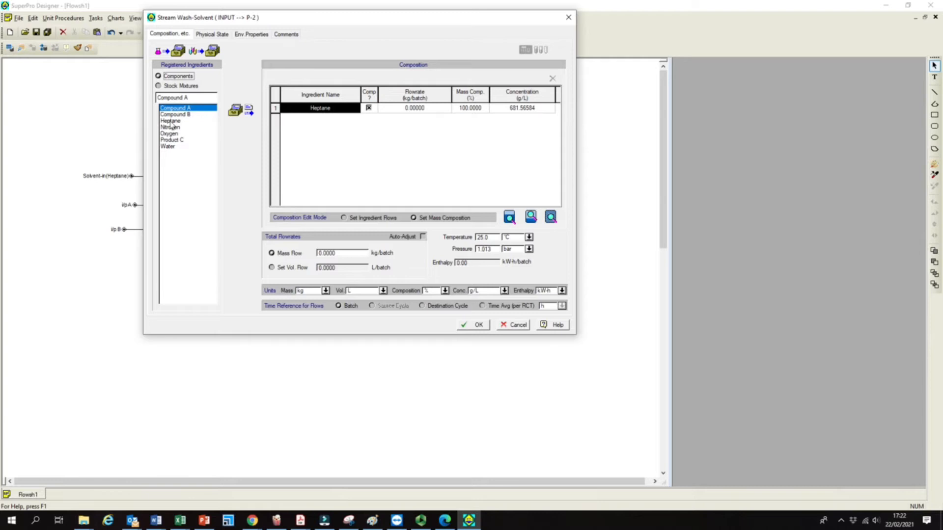
left_click(569, 17)
left_click(384, 208)
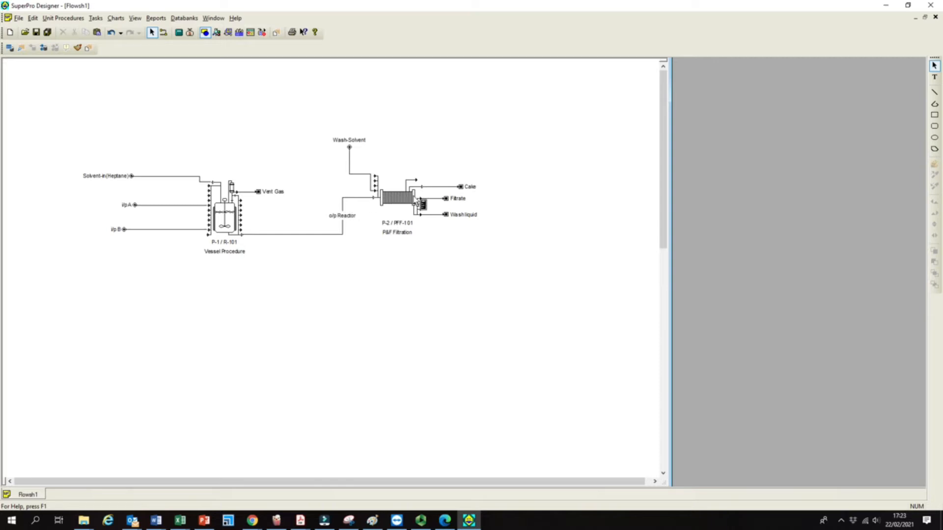
right_click(387, 202)
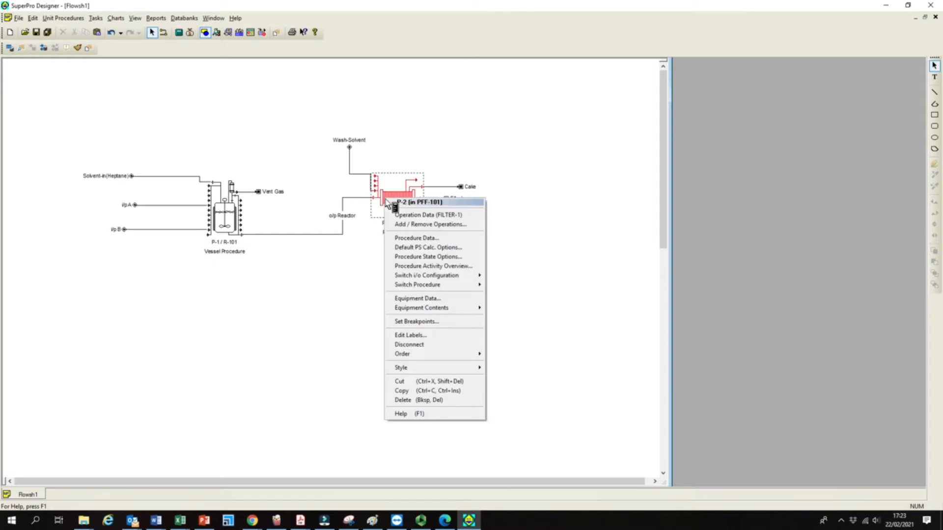
left_click(386, 193)
left_click(456, 147)
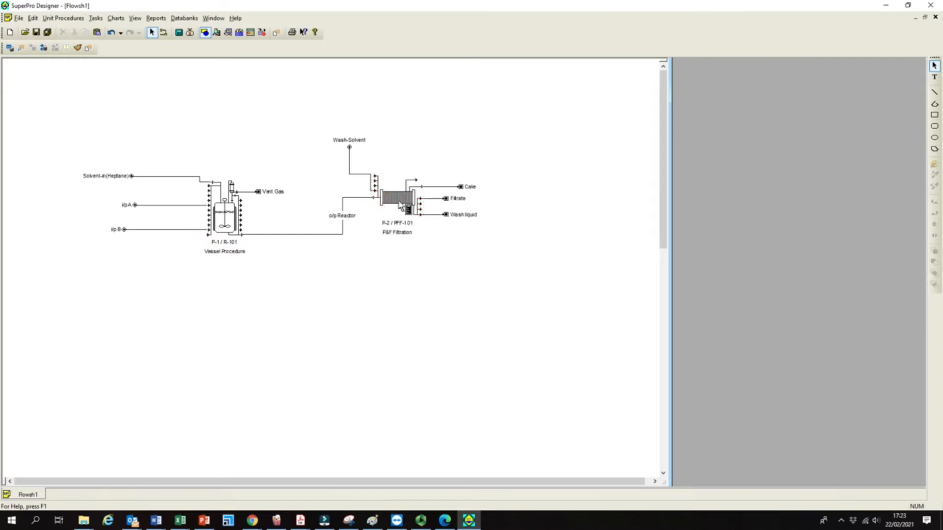
Add a Wash Cake operation after the cloth filtration in the P-2 filtration procedure's sequence.
double_click(400, 205)
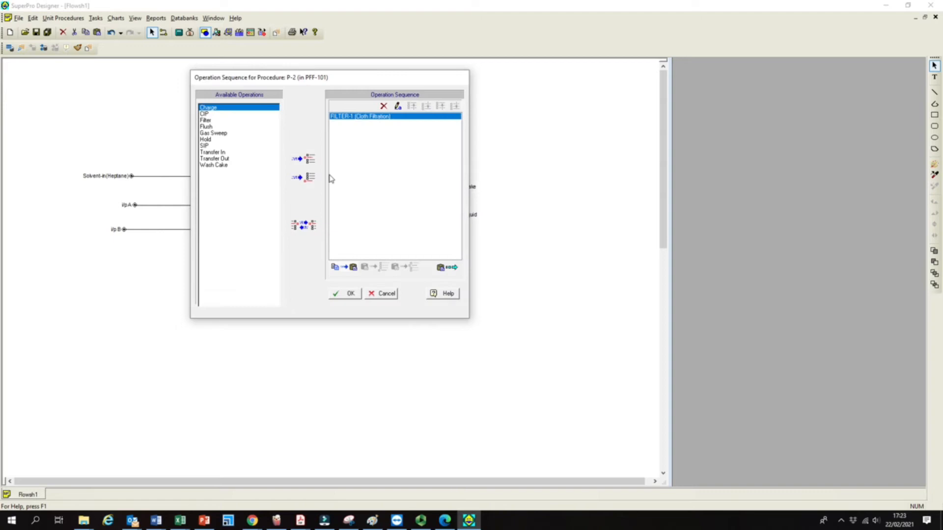
left_click_drag(305, 77, 364, 156)
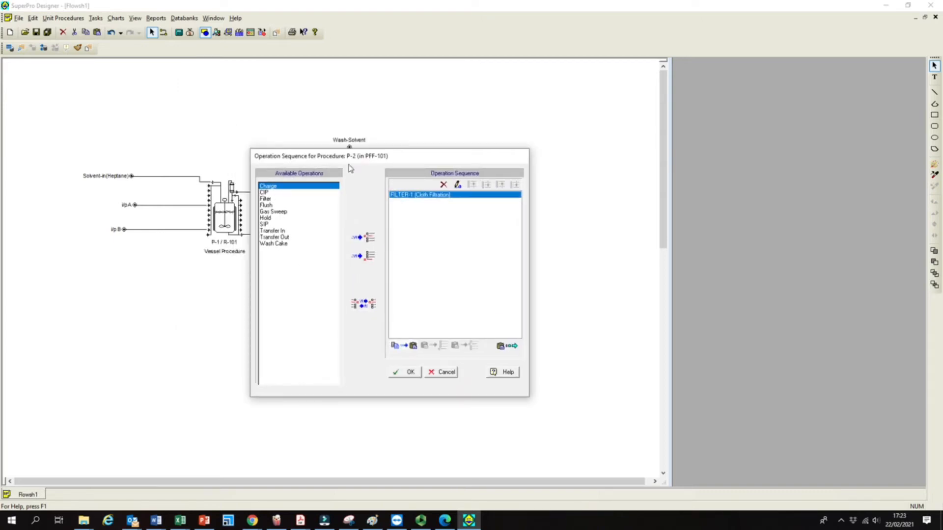
left_click_drag(317, 157, 393, 155)
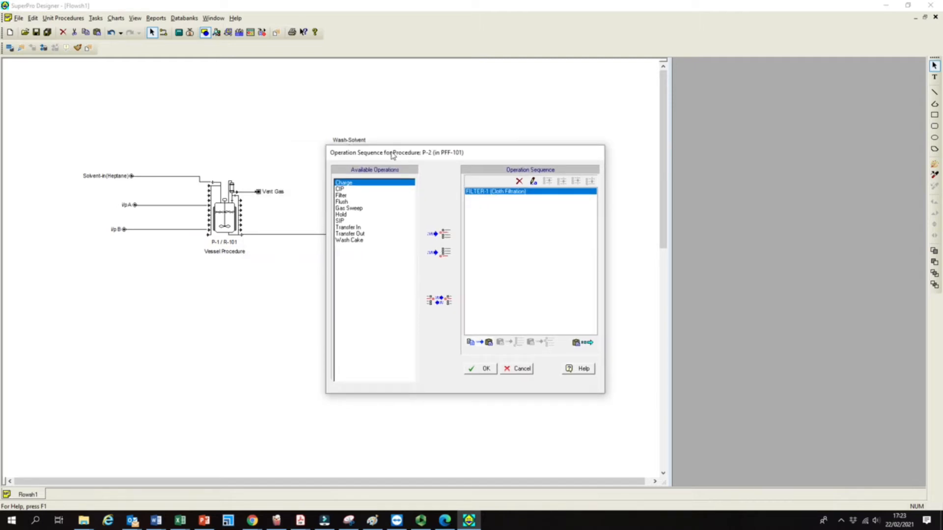
left_click(347, 190)
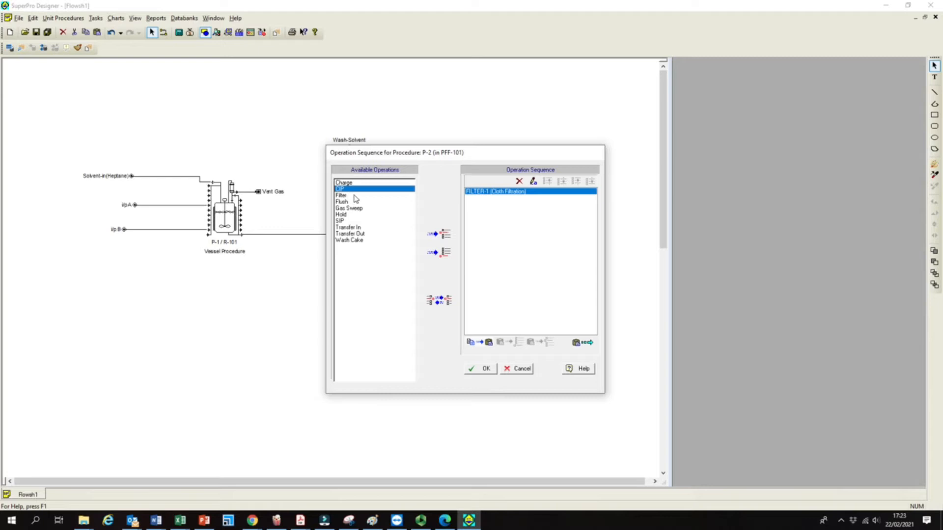
left_click(355, 195)
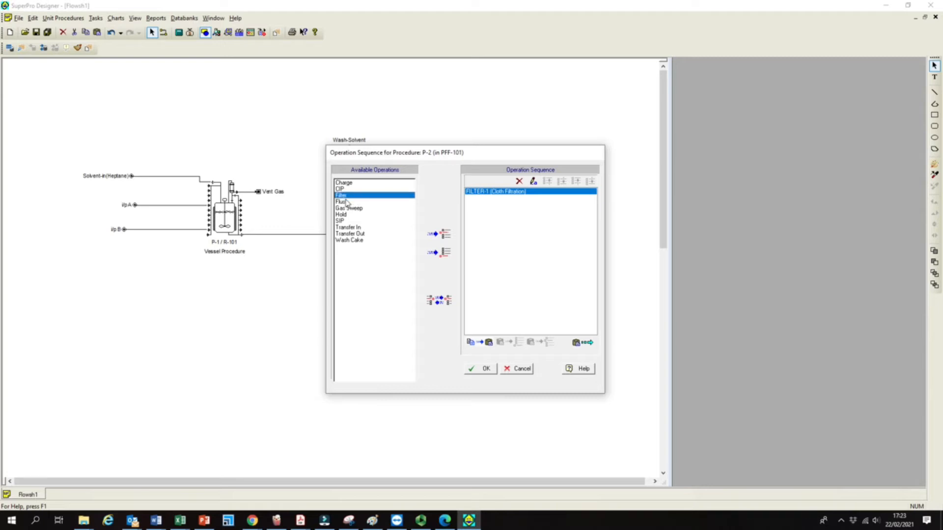
left_click_drag(444, 158, 398, 197)
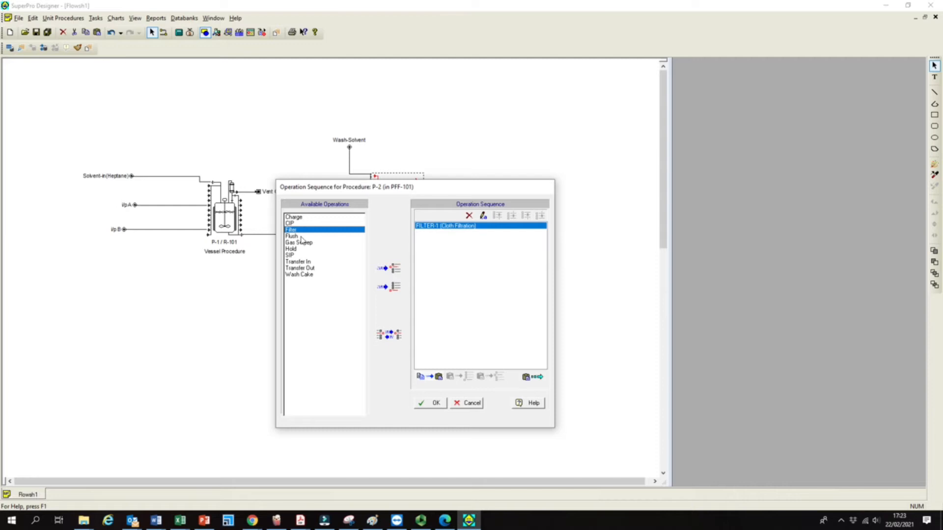
left_click(305, 262)
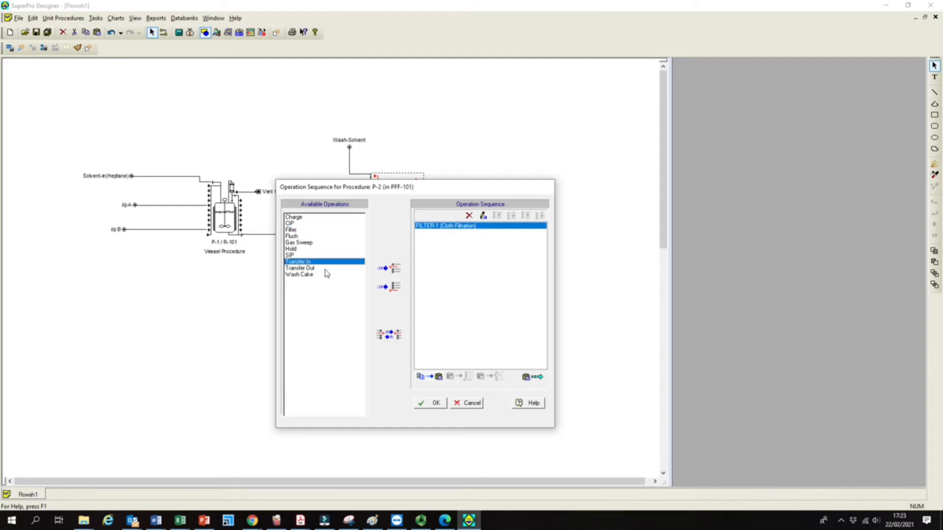
left_click(316, 269)
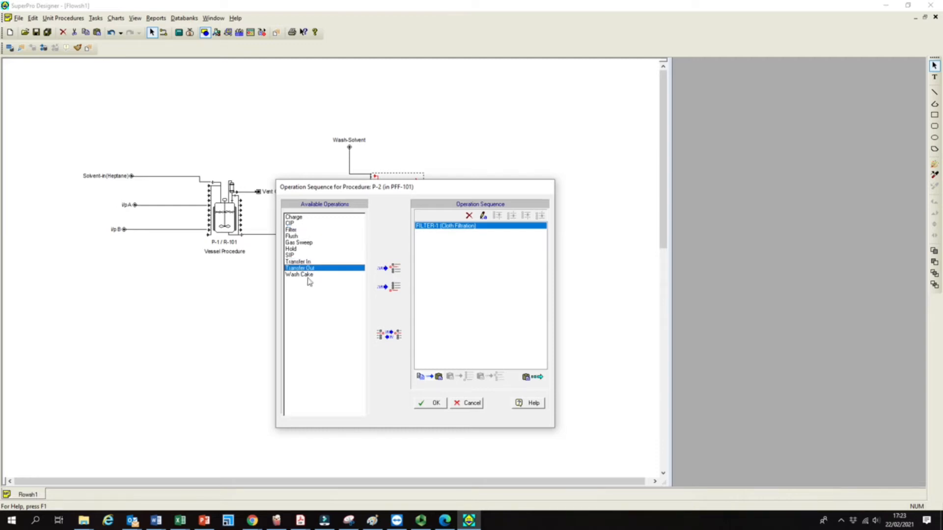
left_click(310, 276)
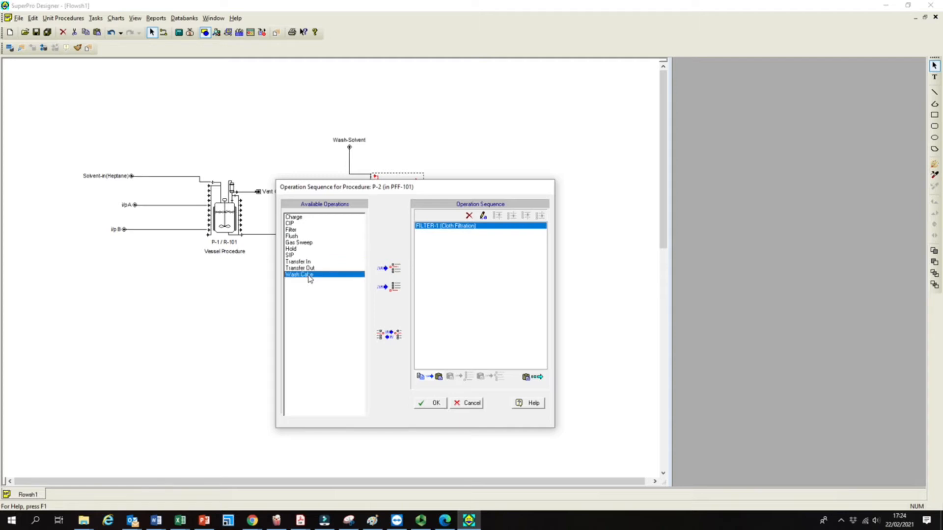
double_click(310, 276)
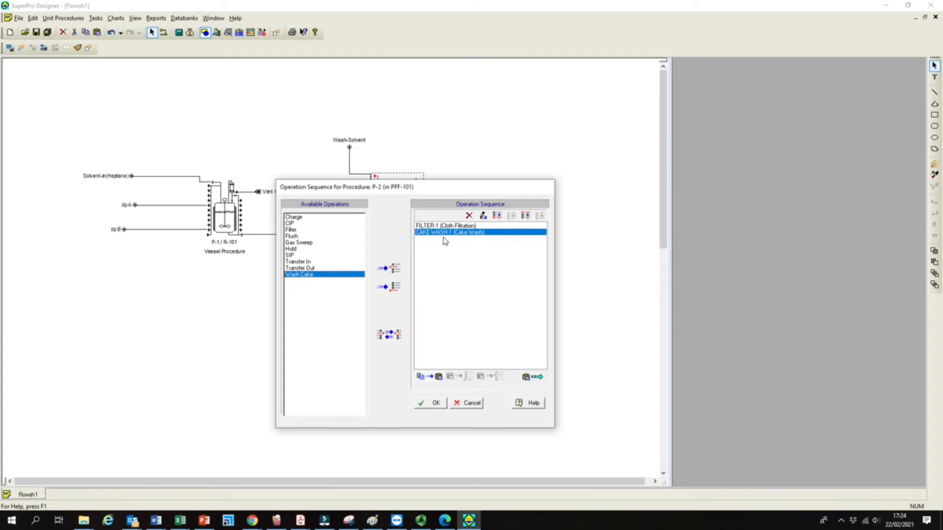
Add a Transfer Out operation after the cake wash and accept the filtration procedure's operation sequence.
left_click_drag(467, 193, 469, 177)
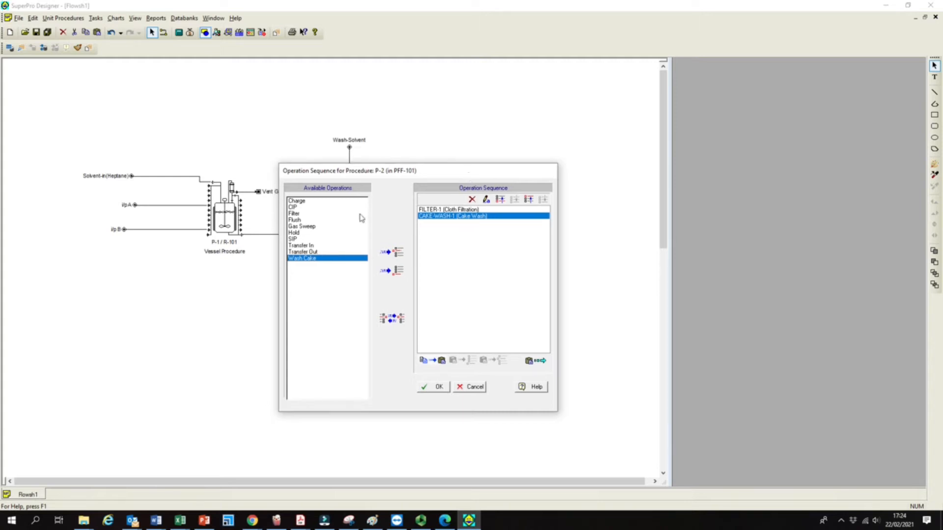
double_click(310, 253)
left_click(433, 389)
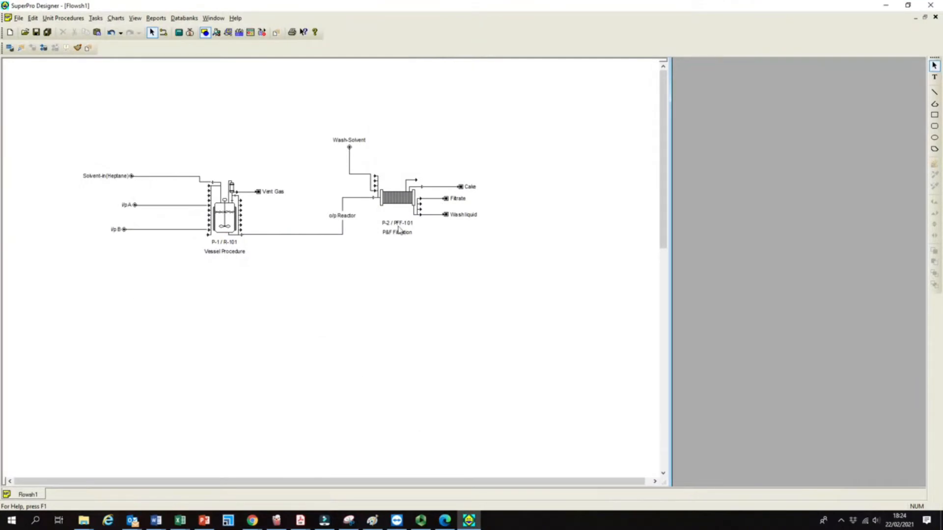
Recheck the charge, reaction and transfer operations in the P-1 vessel procedure's sequence and accept it.
right_click(226, 213)
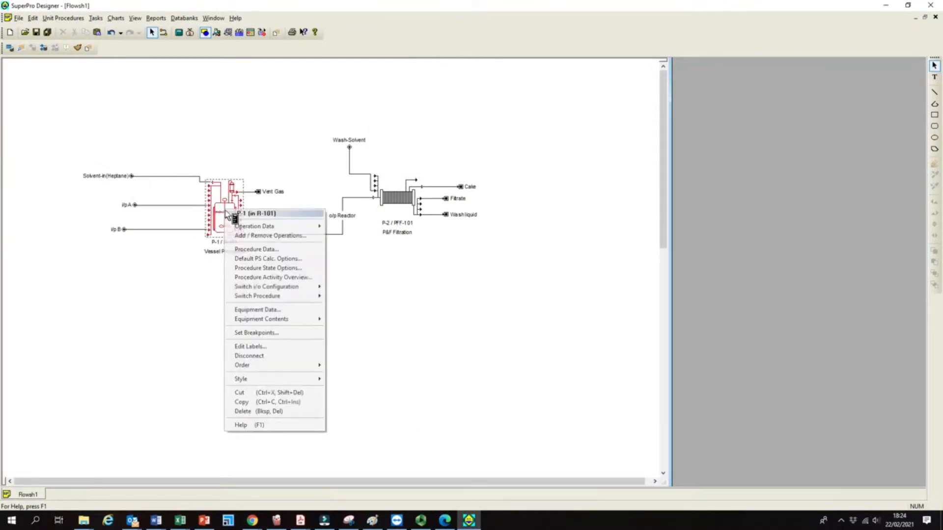
left_click(375, 138)
double_click(224, 201)
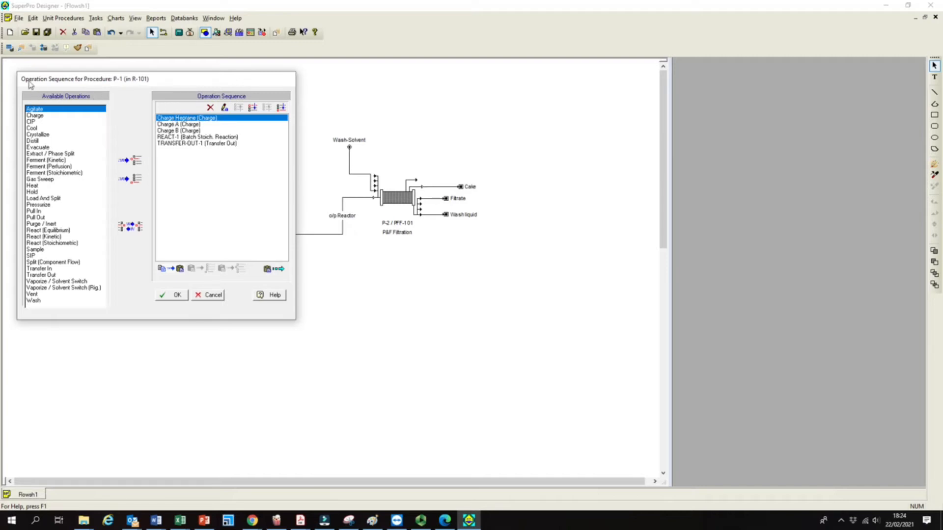
left_click(180, 125)
left_click(190, 131)
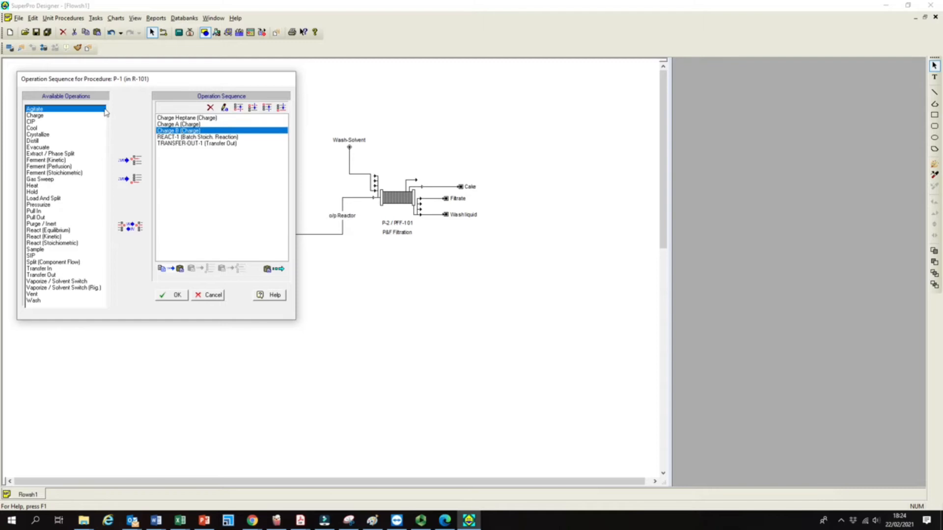
left_click(174, 139)
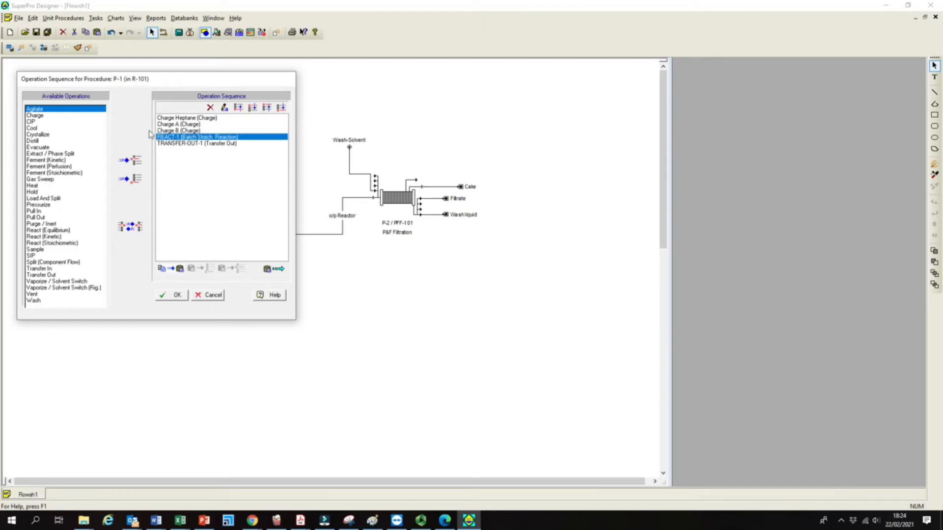
left_click(180, 118)
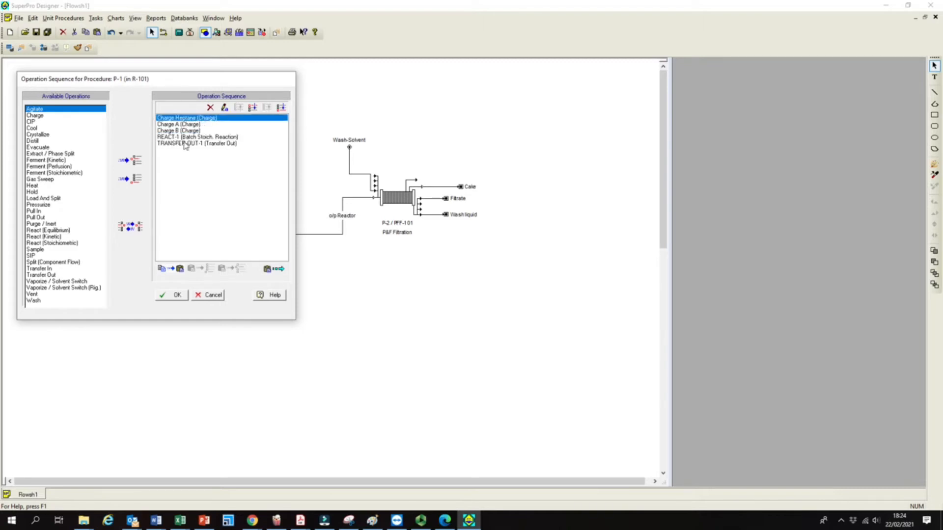
left_click(187, 138)
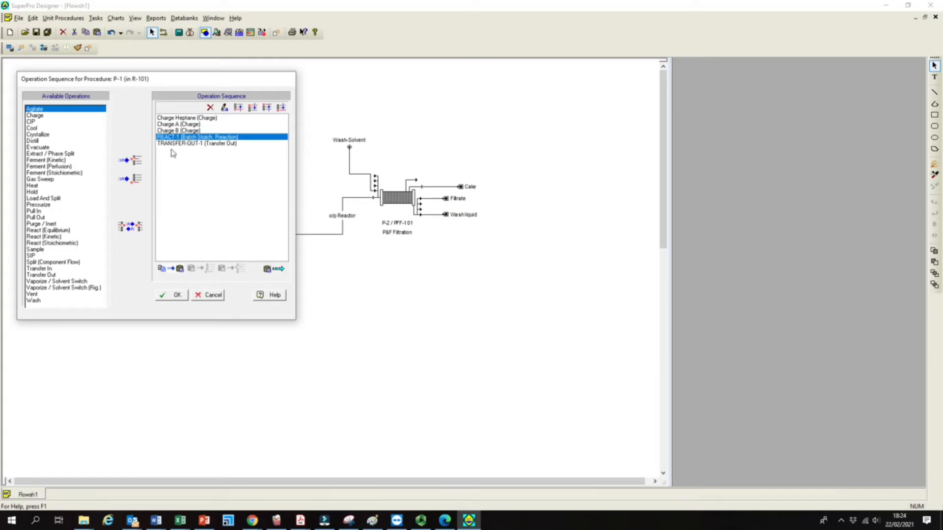
left_click(179, 145)
left_click(172, 295)
Recheck the cloth filtration, cake wash and transfer out operations in the P-2 filtration procedure's sequence and accept it.
right_click(392, 197)
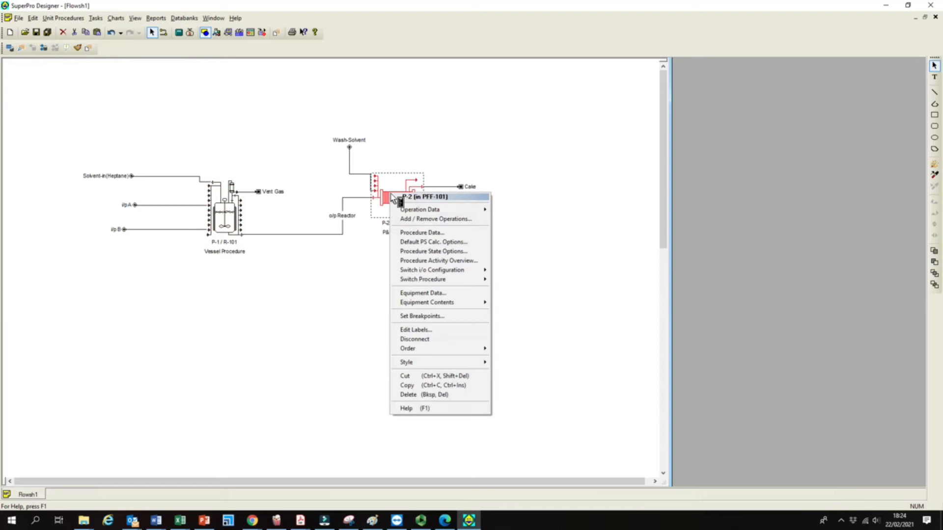
left_click(405, 198)
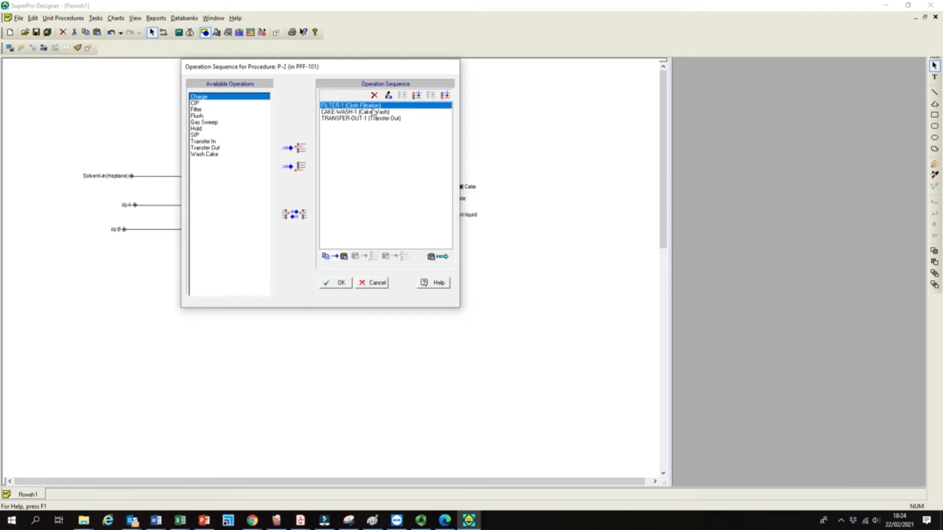
left_click(346, 112)
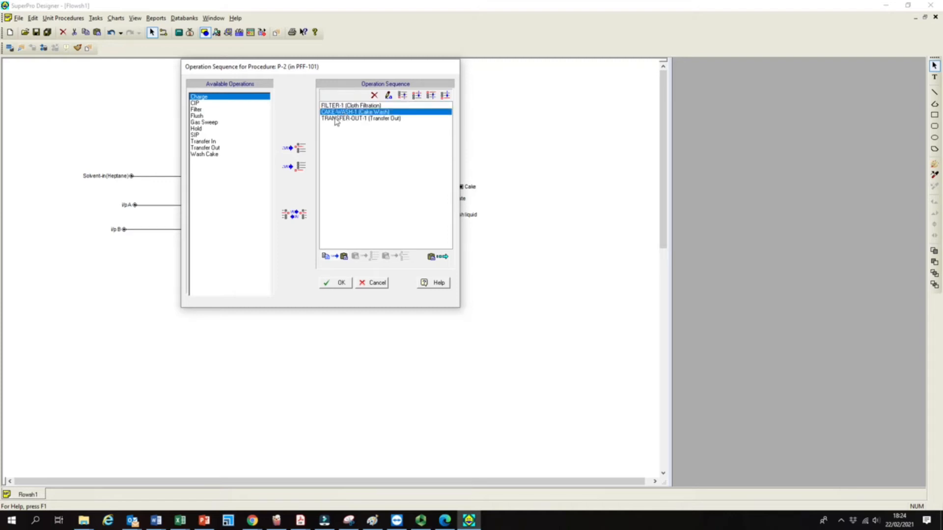
left_click(332, 118)
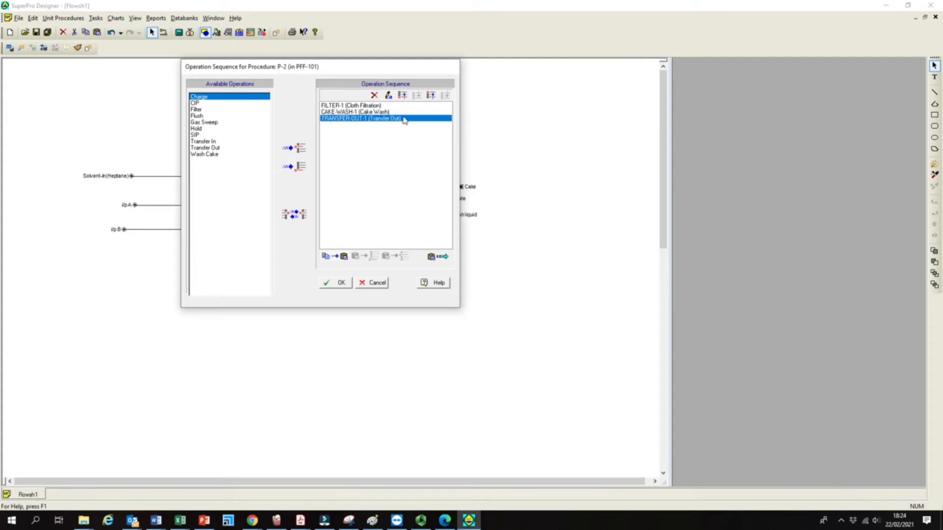
left_click(339, 284)
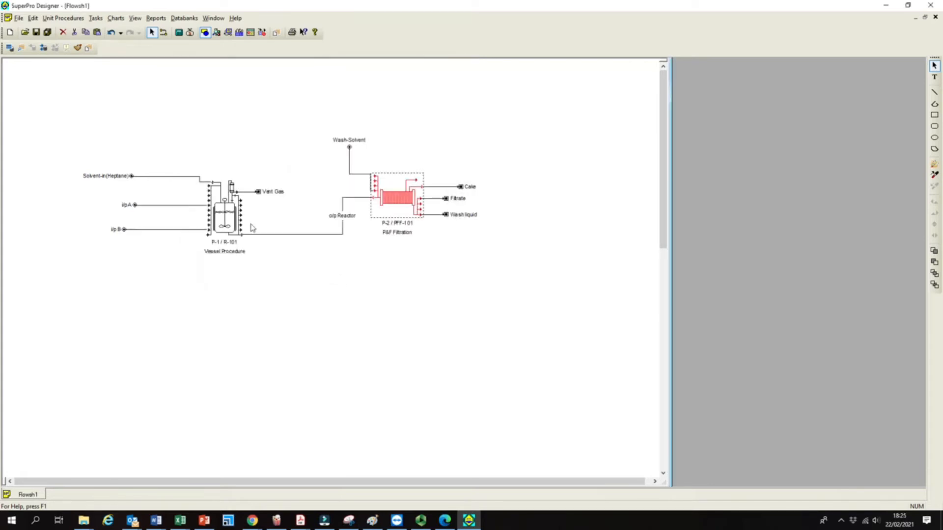
left_click(217, 269)
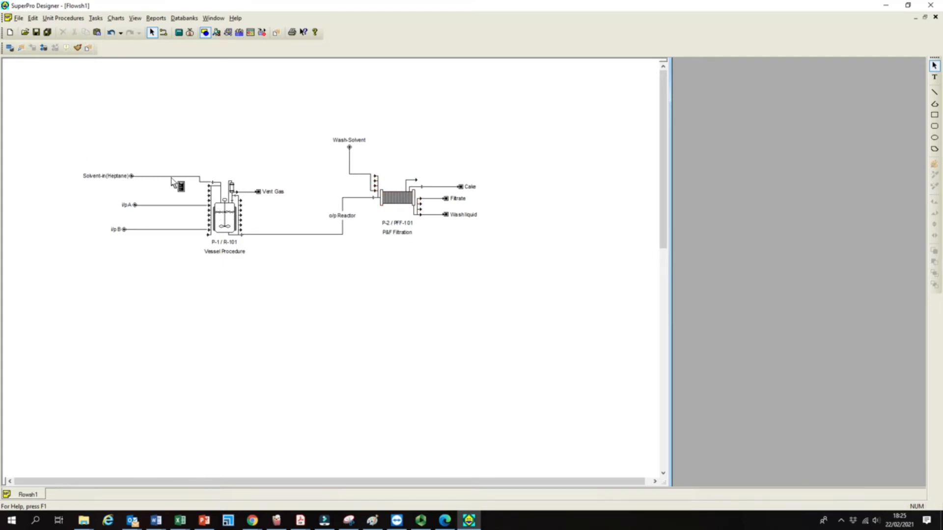
Open the Charge Heptane operation data of P-1 and charge it using inlet In #1, Solvent-in(Heptane).
right_click(221, 215)
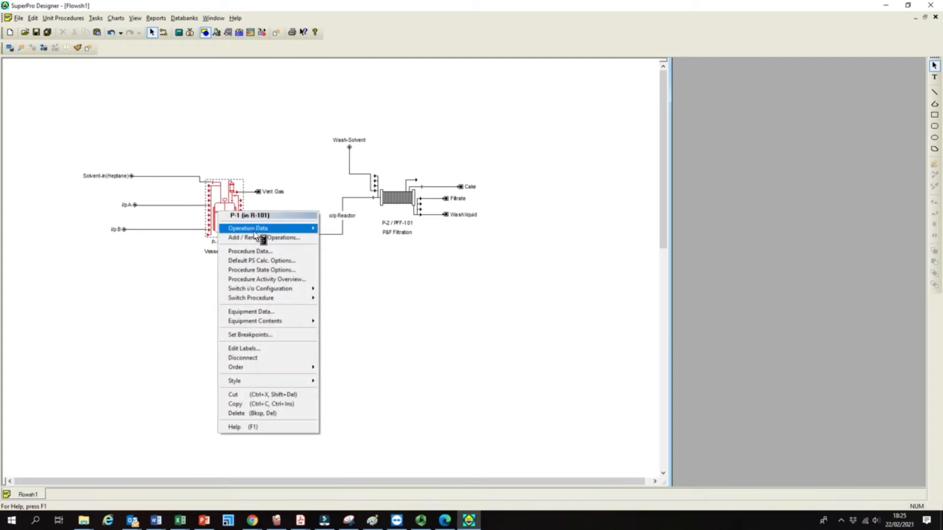
mouse_move(254, 233)
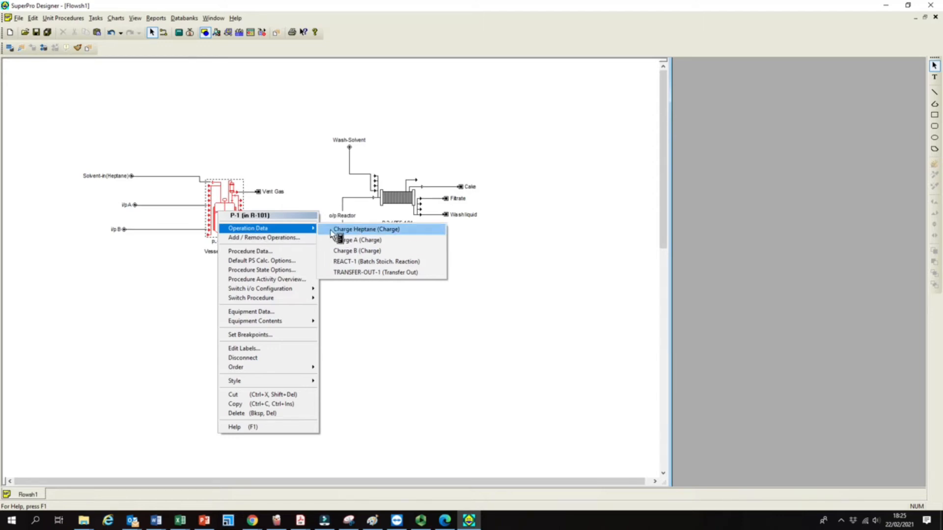
left_click(378, 230)
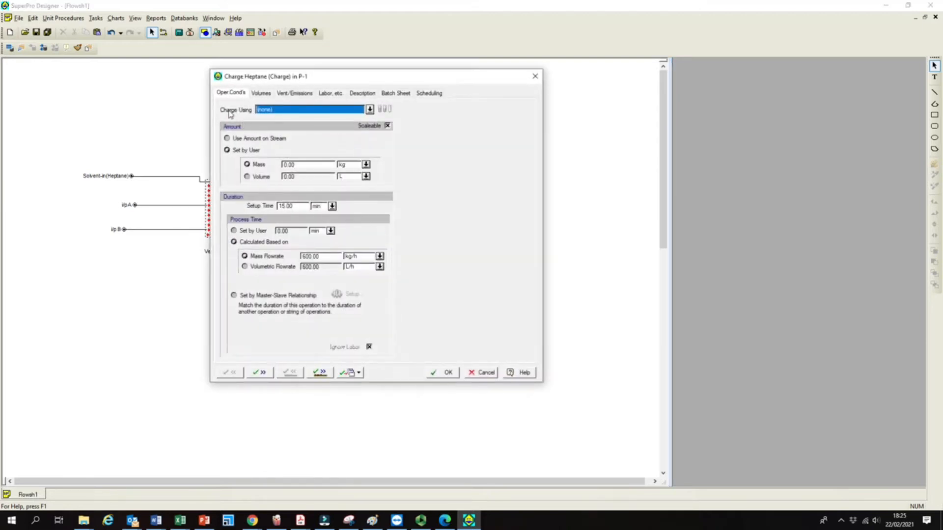
left_click_drag(282, 76, 253, 99)
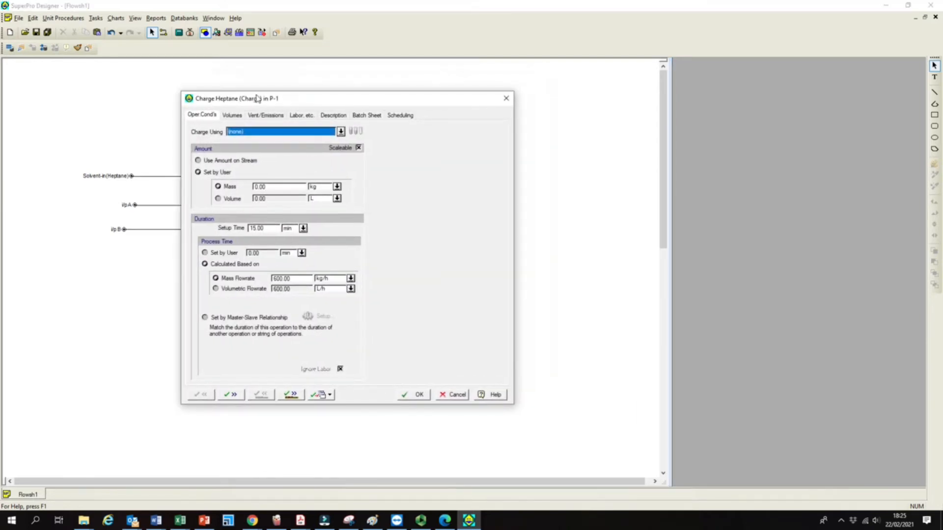
left_click(341, 131)
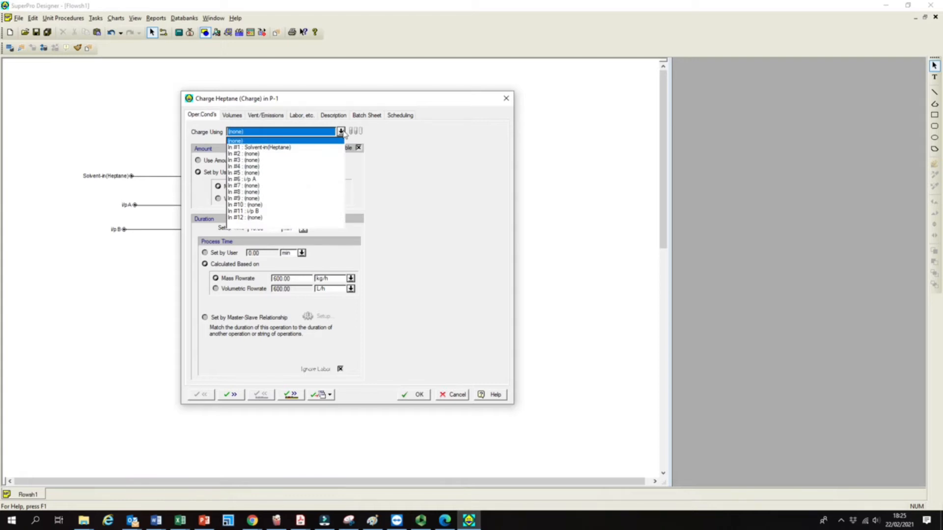
left_click(260, 148)
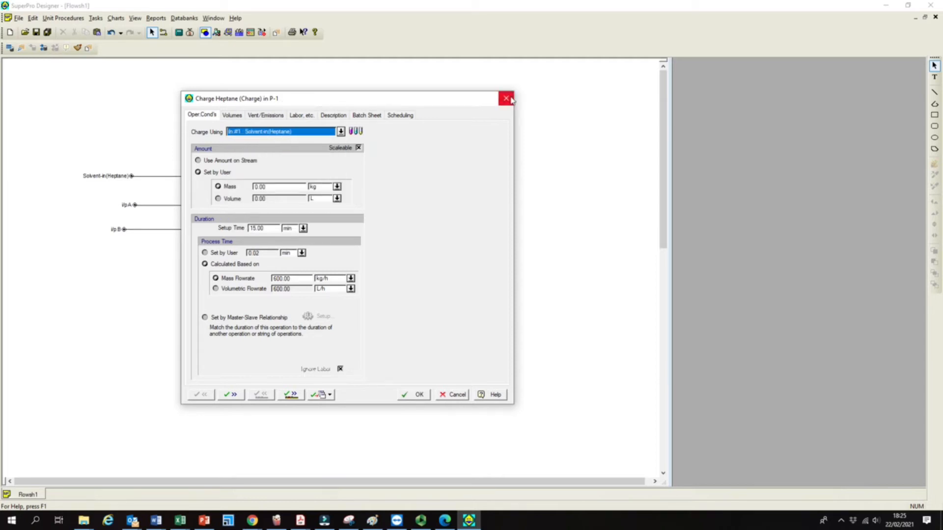
left_click_drag(313, 103, 393, 98)
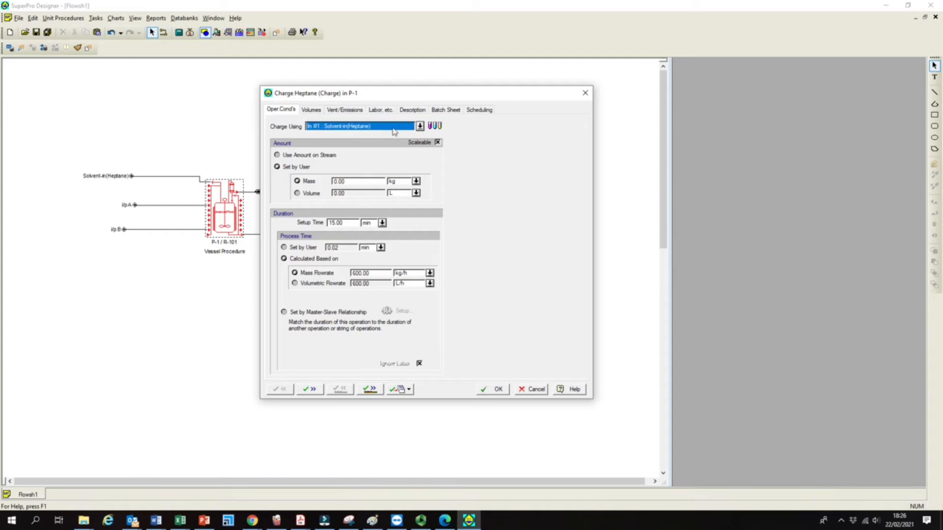
left_click(420, 127)
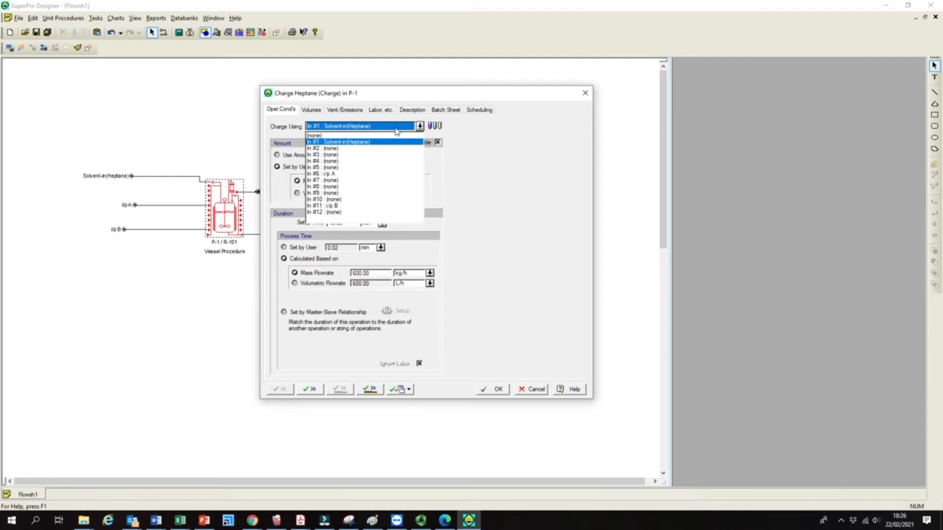
left_click(420, 126)
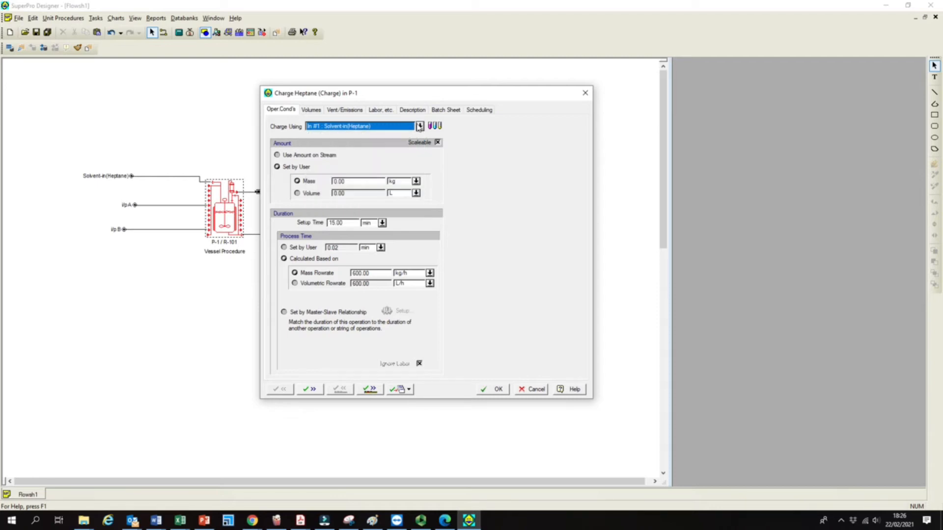
Set the Heptane charge volume to 1200 L and base its process time on a volumetric flowrate of 30 L/h, expressed in L/min.
left_click(298, 194)
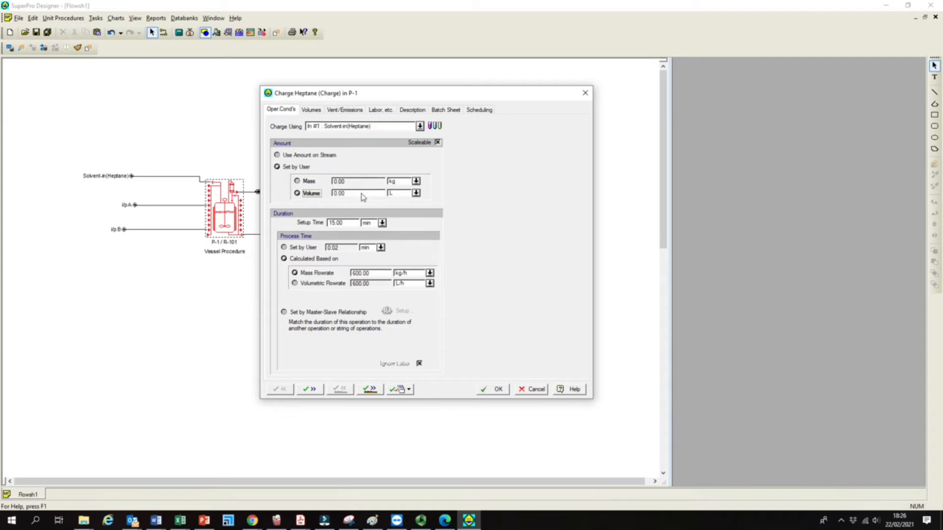
type("12.00")
left_click(314, 287)
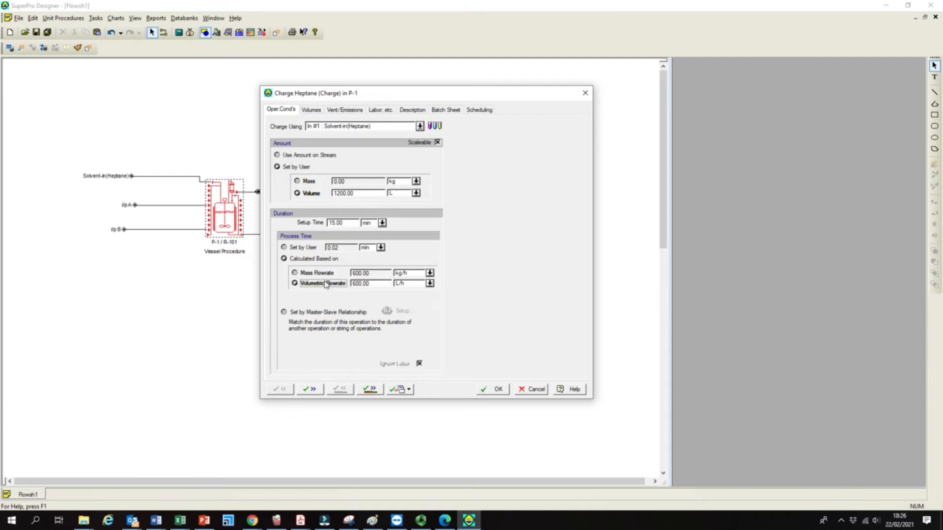
double_click(358, 285)
left_click(361, 284)
left_click_drag(363, 283, 337, 281)
type("3")
left_click(430, 284)
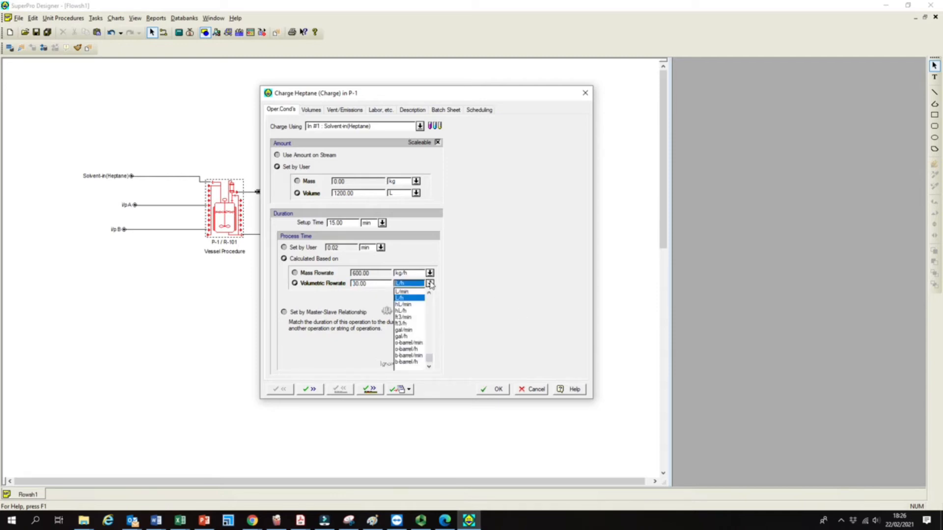
left_click(412, 292)
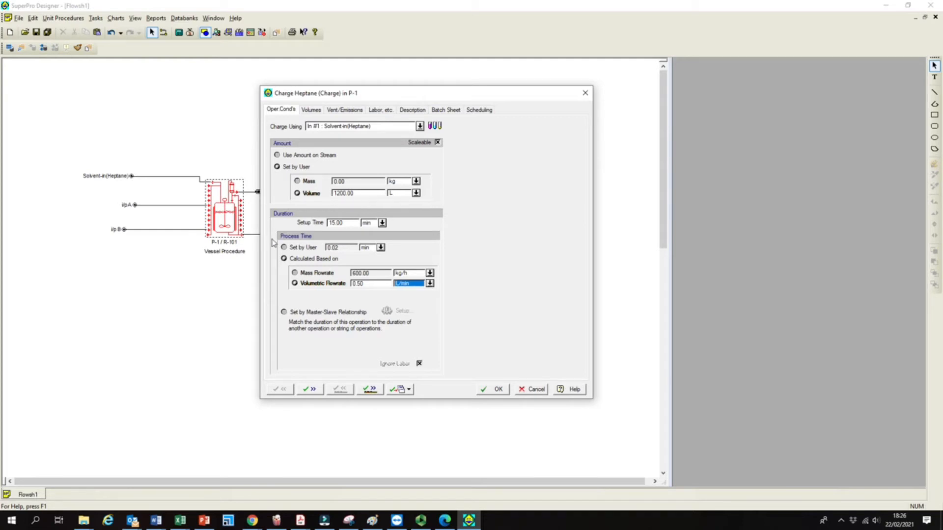
Set the Heptane charge's setup time to 5 min and advance to the Charge A operation.
double_click(350, 223)
type("5")
double_click(359, 194)
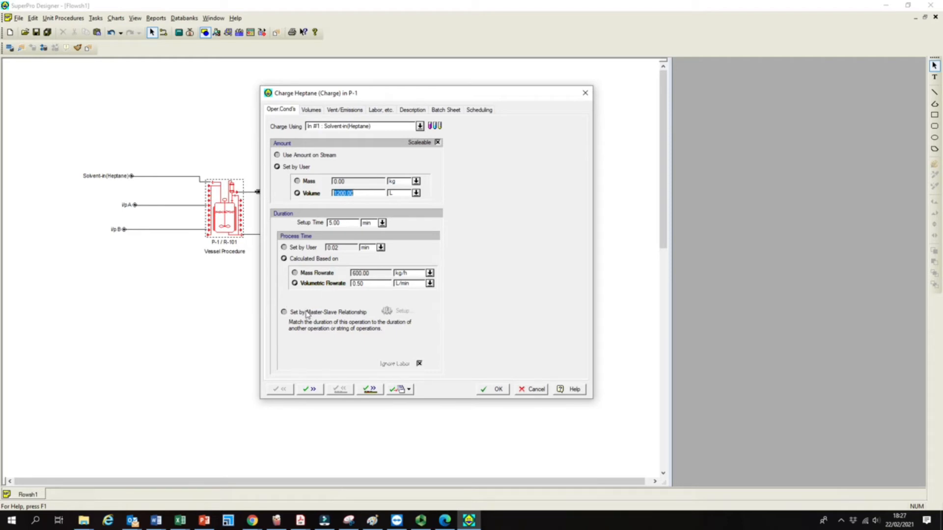
left_click(310, 390)
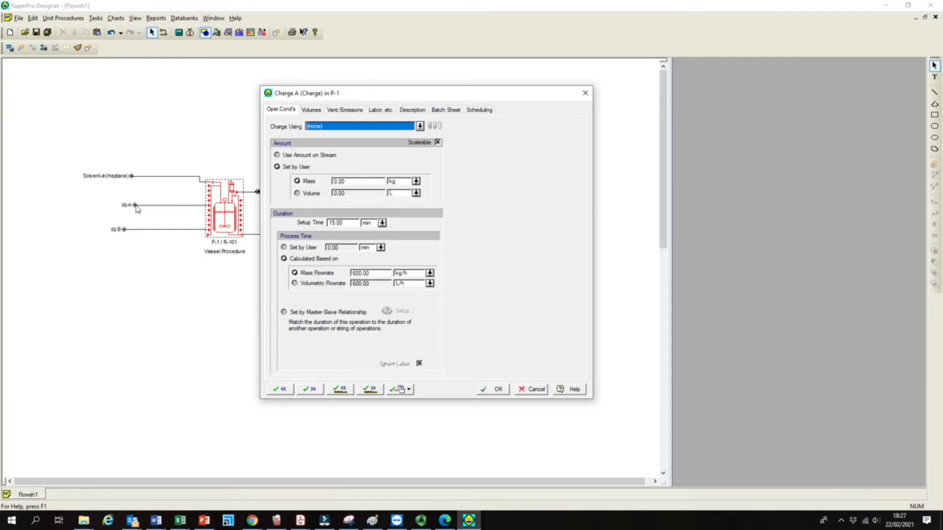
Charge A using inlet In #6, i/p A, with a user-set mass of 50 kg.
left_click(420, 126)
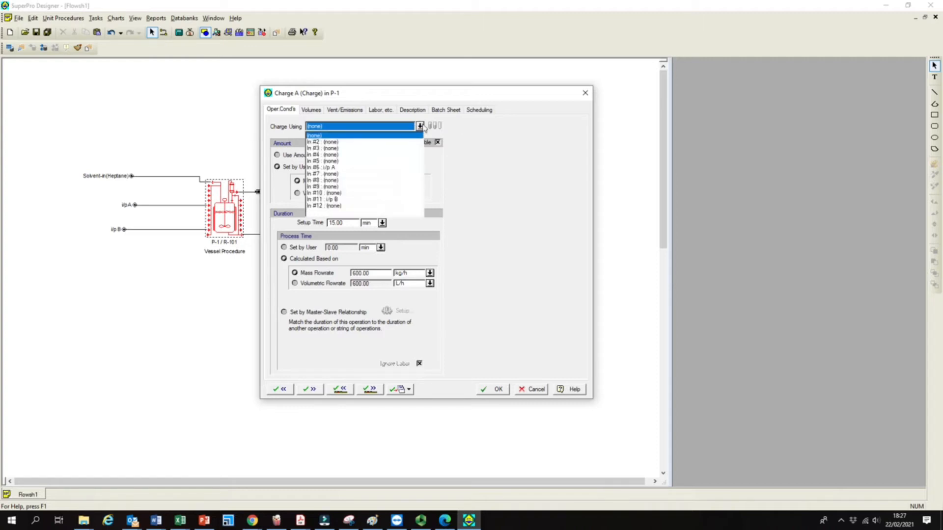
left_click(332, 168)
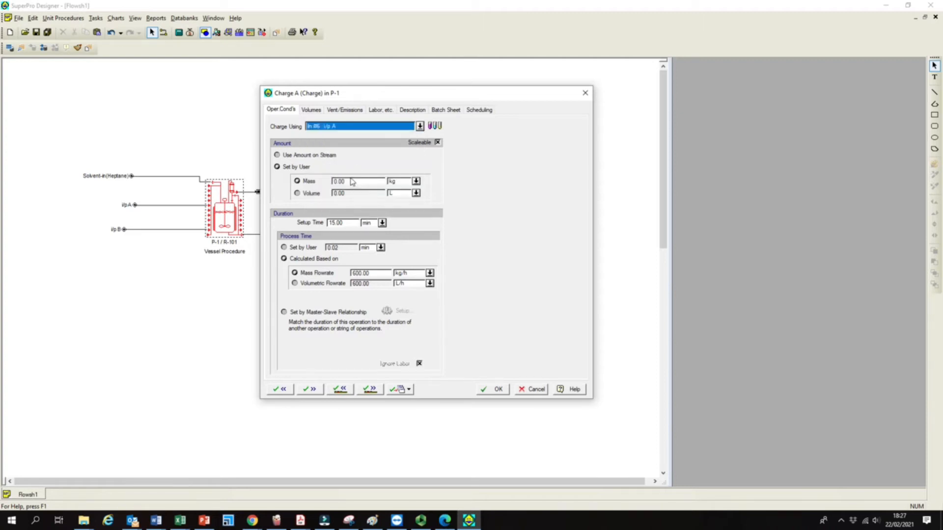
left_click(352, 182)
left_click(399, 183)
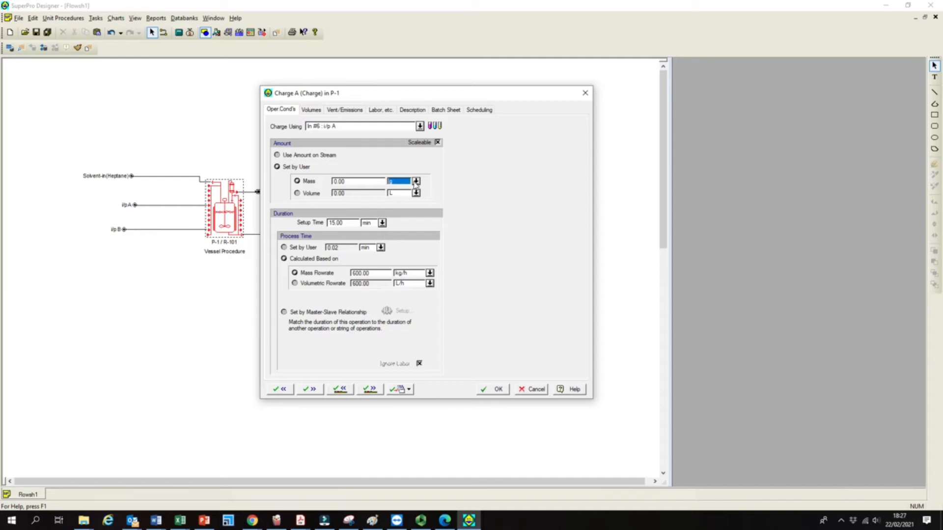
left_click(416, 182)
left_click(396, 202)
left_click(366, 182)
type("500")
Set Charge A's setup time to 5 min and its user-set process time to 20 min, then return to the Charge Heptane operation.
key("Tab")
type("5")
double_click(374, 273)
left_click(296, 248)
key("Tab")
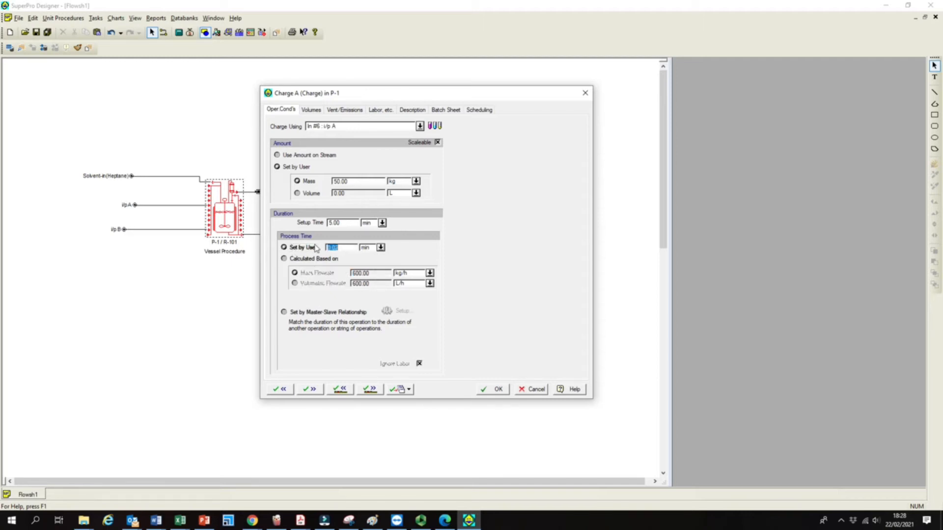
type("20.00")
double_click(358, 182)
left_click(283, 390)
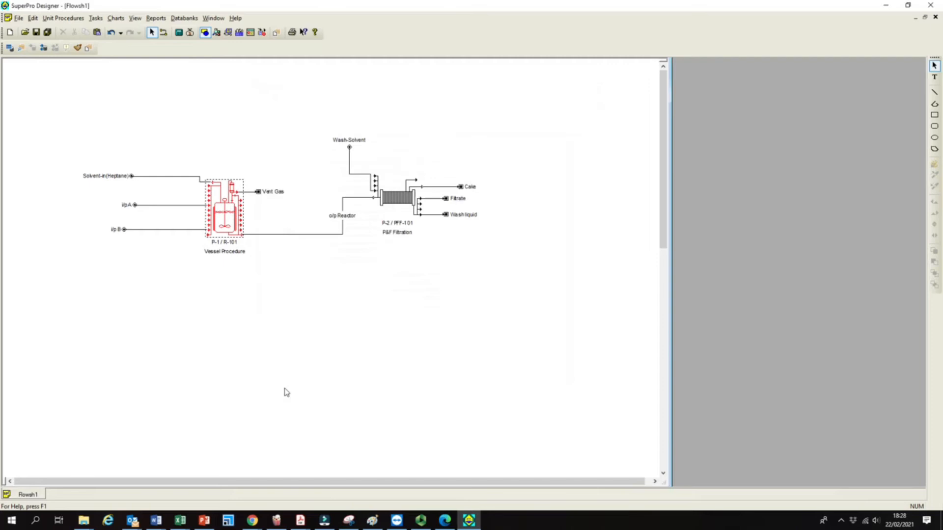
Examine the Charge Heptane operation's working-to-vessel volume ratio limits and working volumes alongside its operating conditions.
left_click(309, 110)
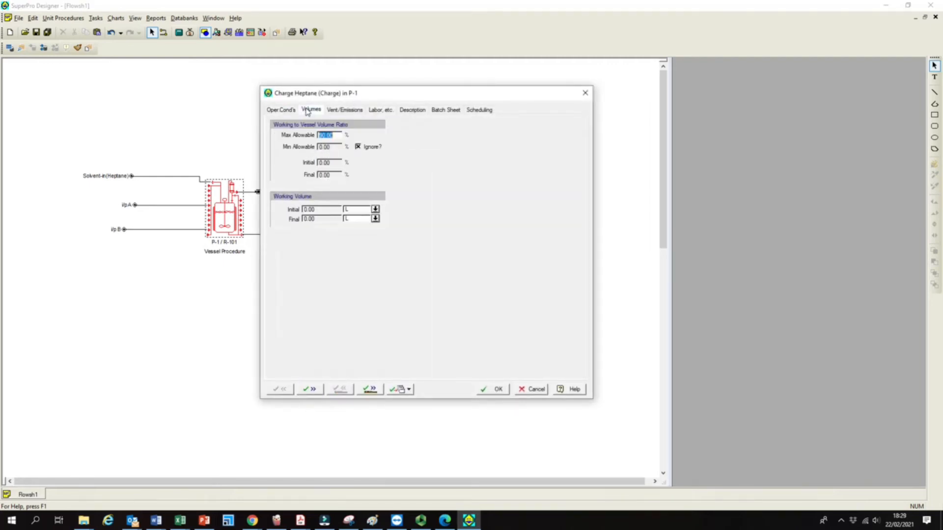
left_click(333, 135)
left_click(289, 111)
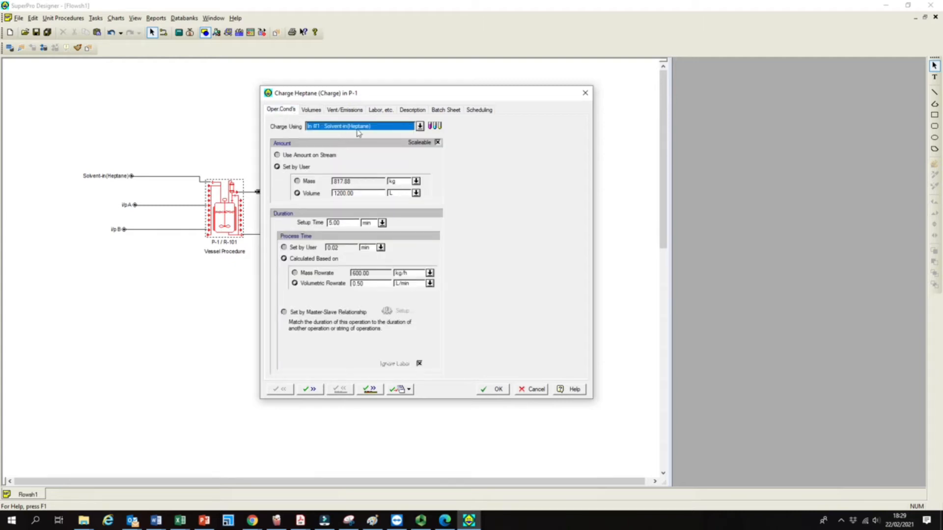
left_click(310, 111)
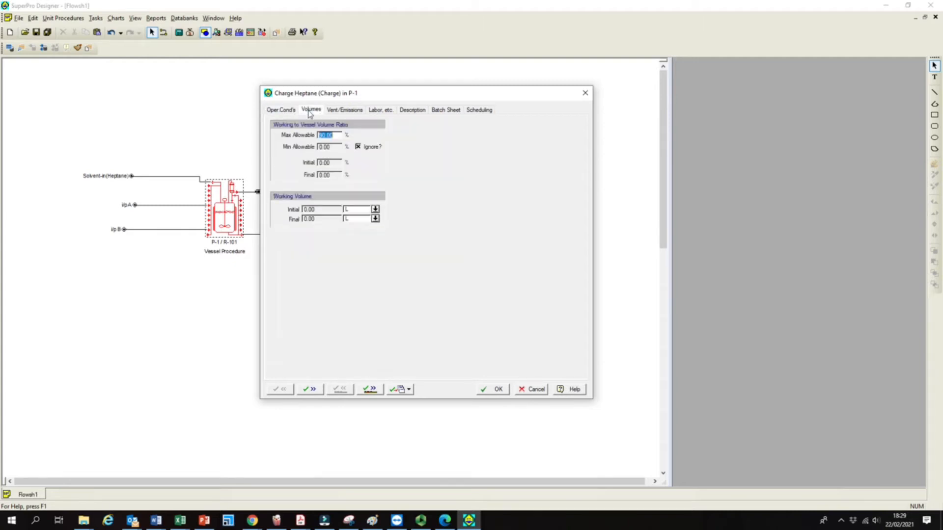
Try 65% as the Heptane charge's maximum allowable working-to-vessel volume ratio.
left_click(338, 134)
left_click_drag(338, 136, 319, 135)
left_click_drag(333, 135, 288, 138)
type("65.00")
left_click_drag(340, 134, 302, 135)
type("9.00")
left_click_drag(332, 137, 318, 137)
type("6")
left_click_drag(337, 137, 269, 140)
type("9.00")
Set Charge A's user-set process time to 10 min and advance to the Charge B operation.
left_click(309, 390)
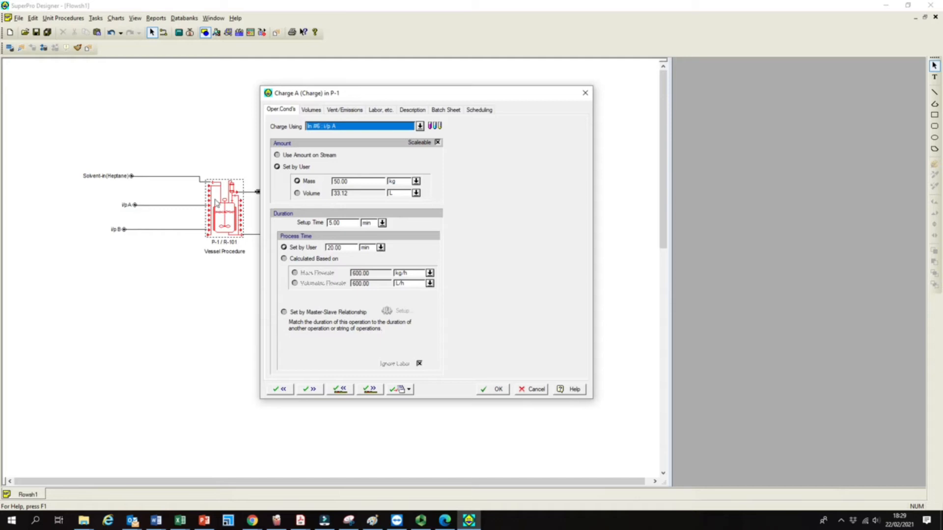
left_click_drag(355, 183, 332, 182)
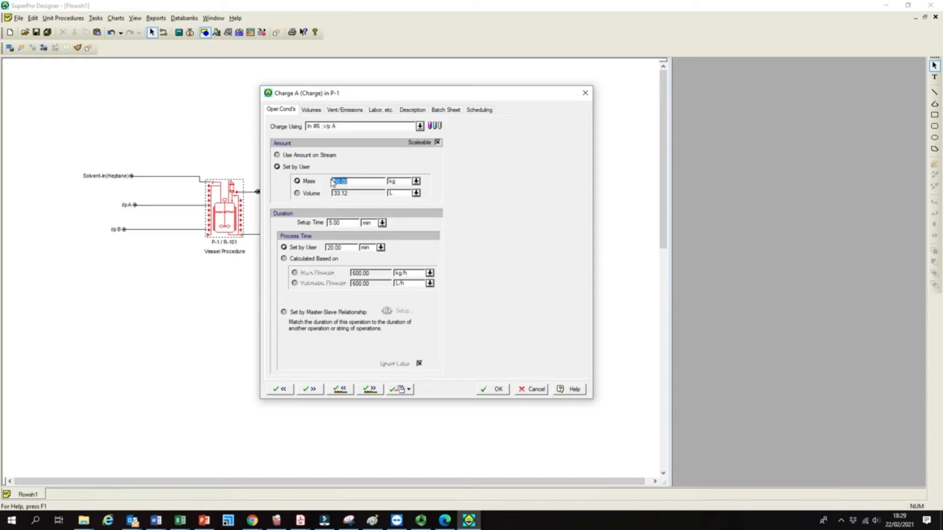
left_click_drag(348, 248, 310, 247)
double_click(347, 223)
double_click(345, 249)
type("10.00")
left_click(312, 391)
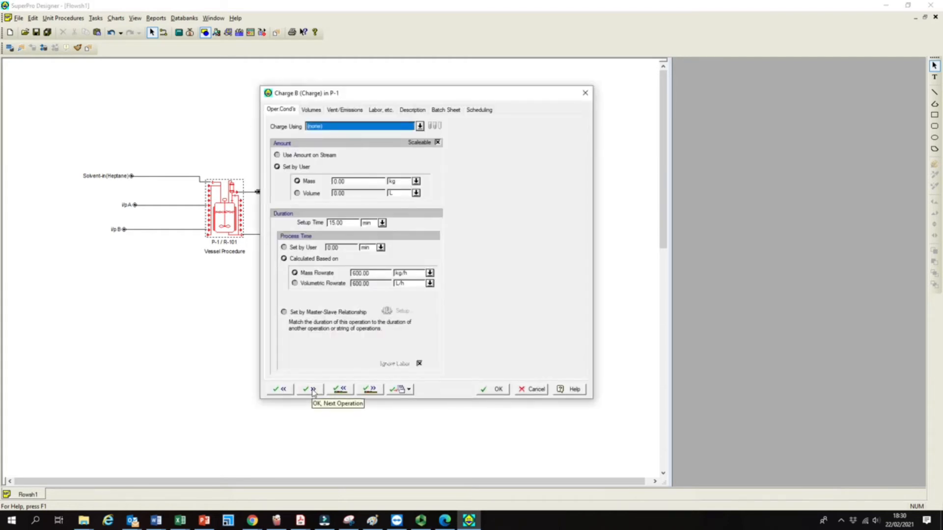
Charge B using inlet In #11, i/p B, with a user-set mass of 60 kg.
left_click(420, 126)
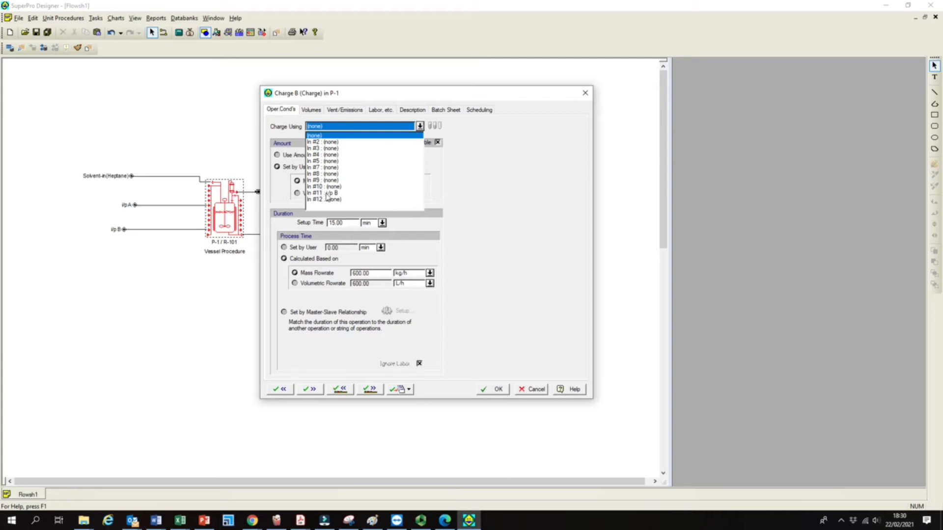
left_click(331, 194)
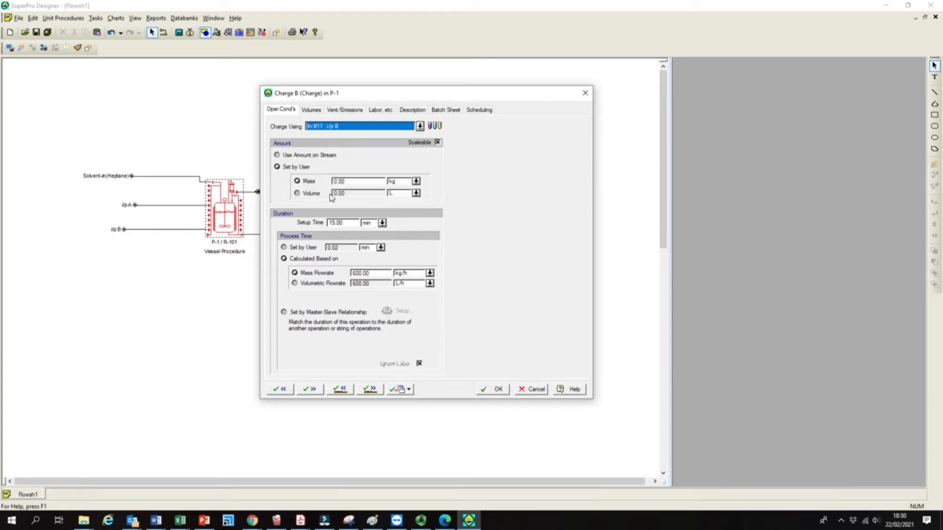
left_click(357, 184)
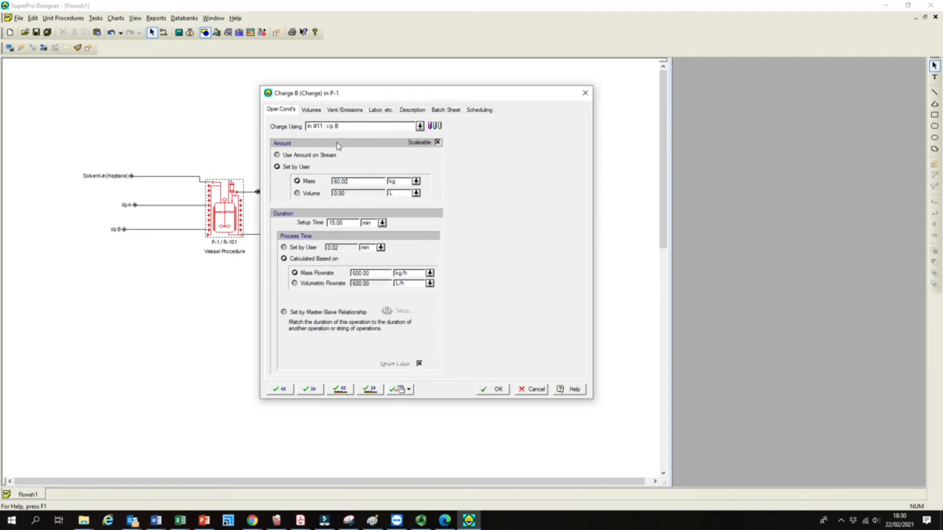
Set Charge B's setup time to 5 min and its user-set process time to 60 min.
left_click(349, 223)
type("5")
left_click(300, 248)
left_click(344, 248)
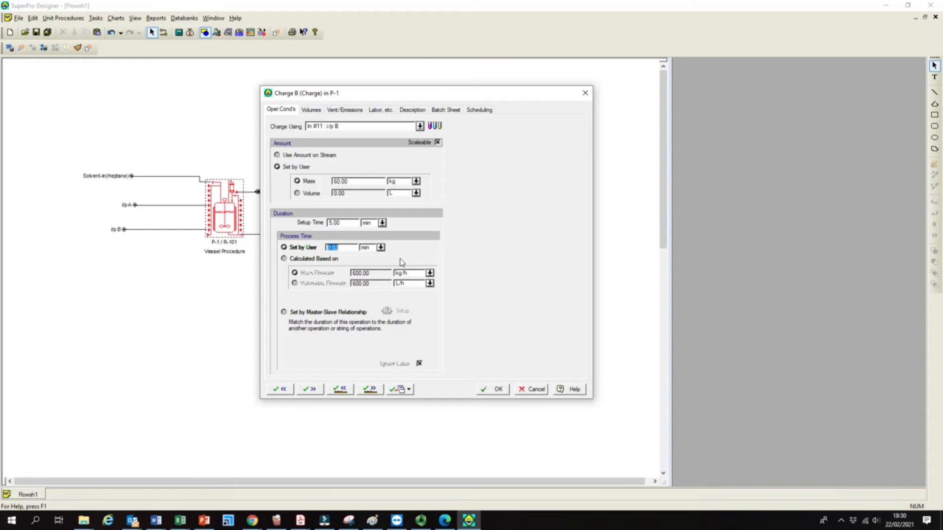
double_click(346, 223)
left_click(349, 223)
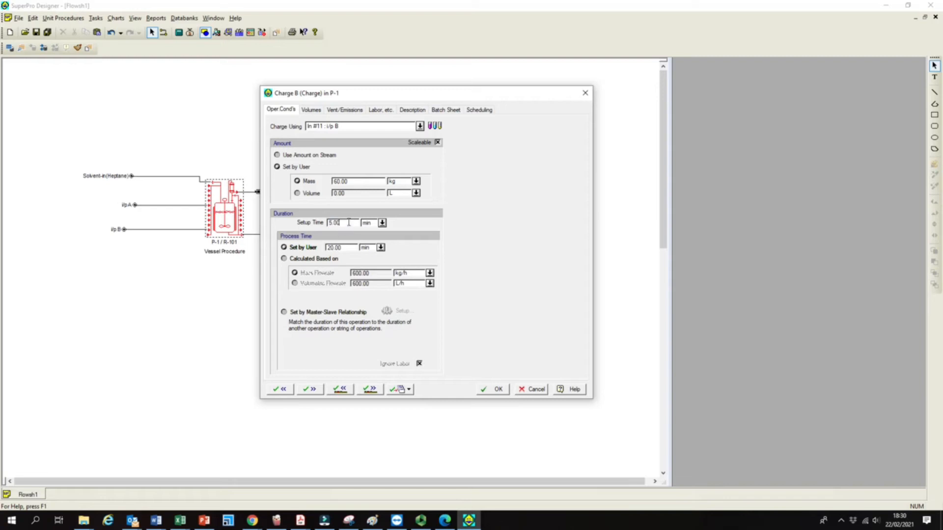
double_click(349, 248)
left_click(349, 248)
double_click(344, 247)
type("6.00")
double_click(346, 225)
Return to the Charge A operation and enable venting through the Vent Gas outlet stream.
left_click(281, 391)
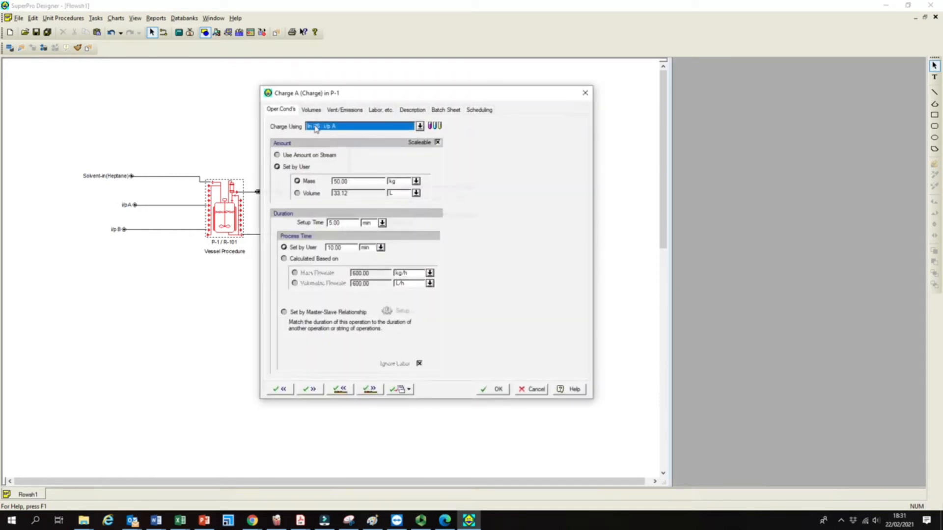
left_click(338, 110)
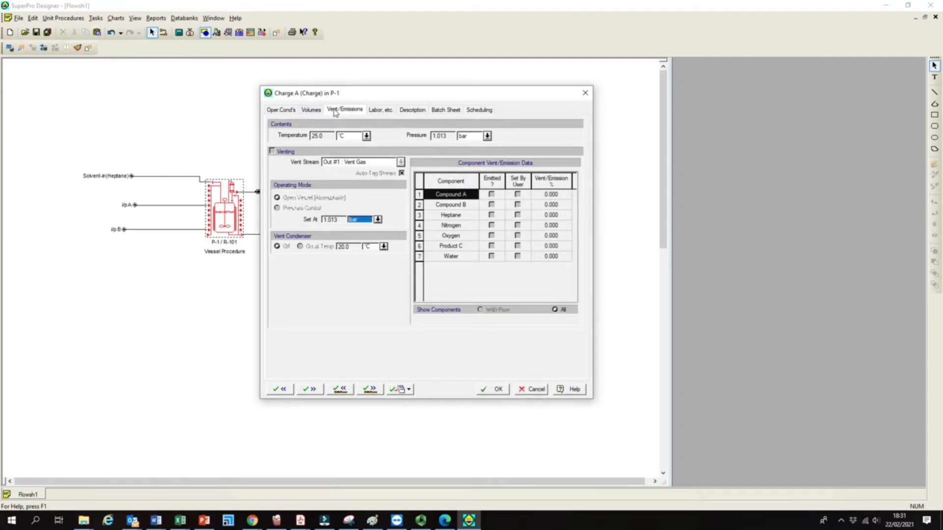
left_click_drag(349, 94, 428, 89)
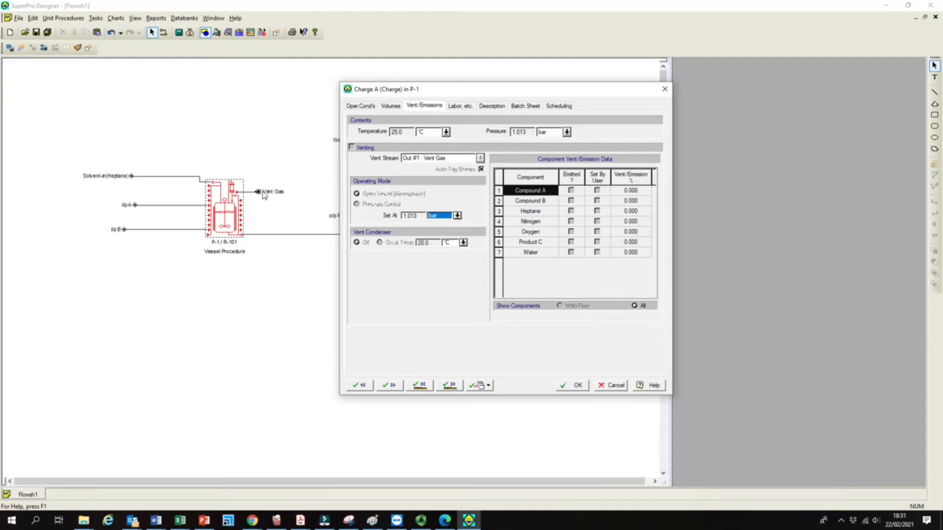
left_click(570, 211)
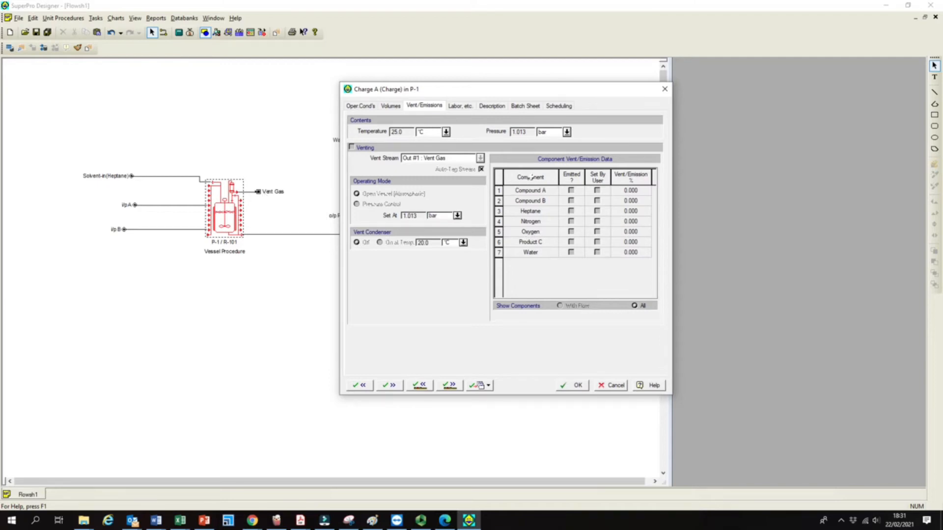
left_click(352, 147)
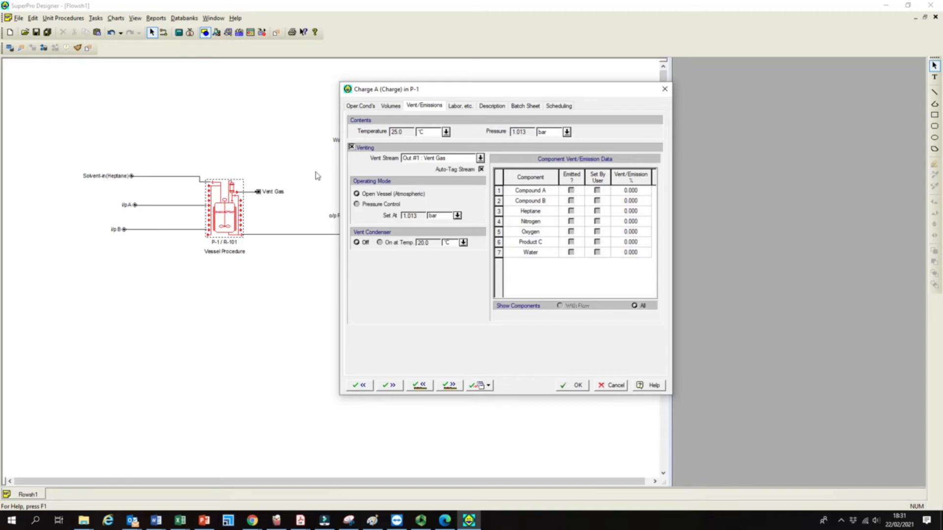
Mark Heptane as an emitted component in Charge A without a user-set emission percentage, and save the operation.
left_click(571, 211)
left_click(598, 213)
left_click(575, 386)
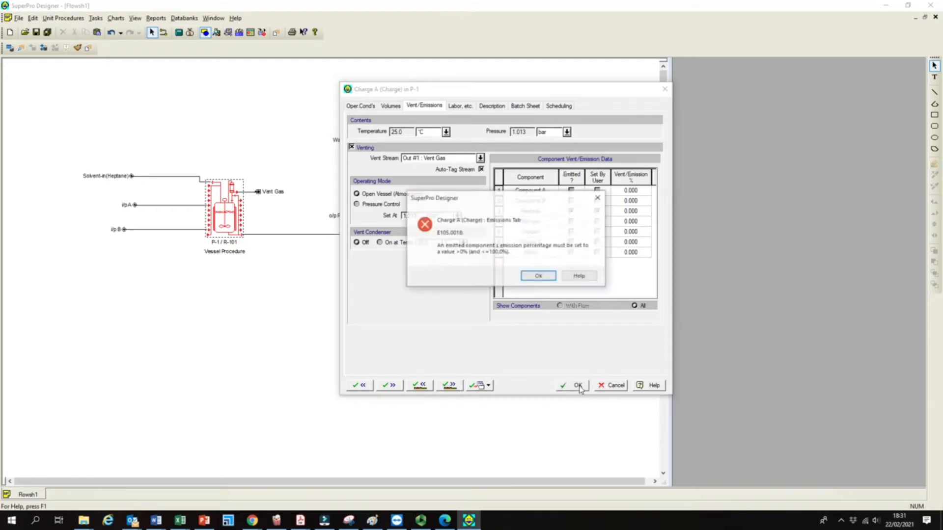
left_click(540, 277)
left_click(597, 211)
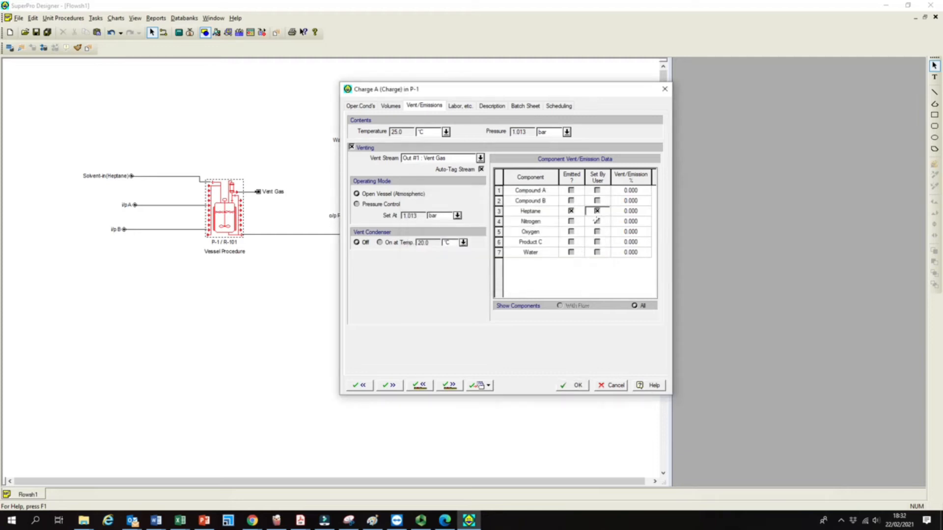
left_click(576, 385)
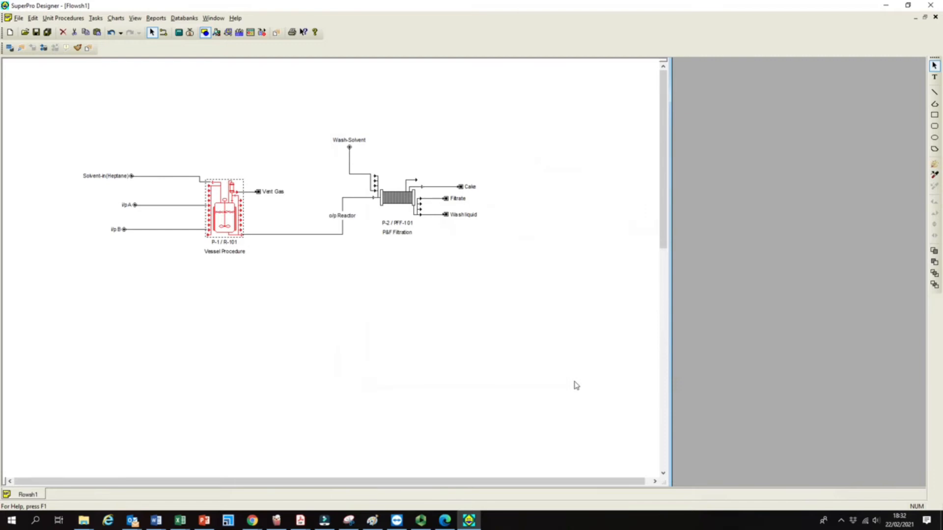
Reopen the P-1 vessel's operation data and advance through the Heptane, A and B charges to the REACT-1 operation.
right_click(216, 209)
mouse_move(256, 225)
left_click(354, 220)
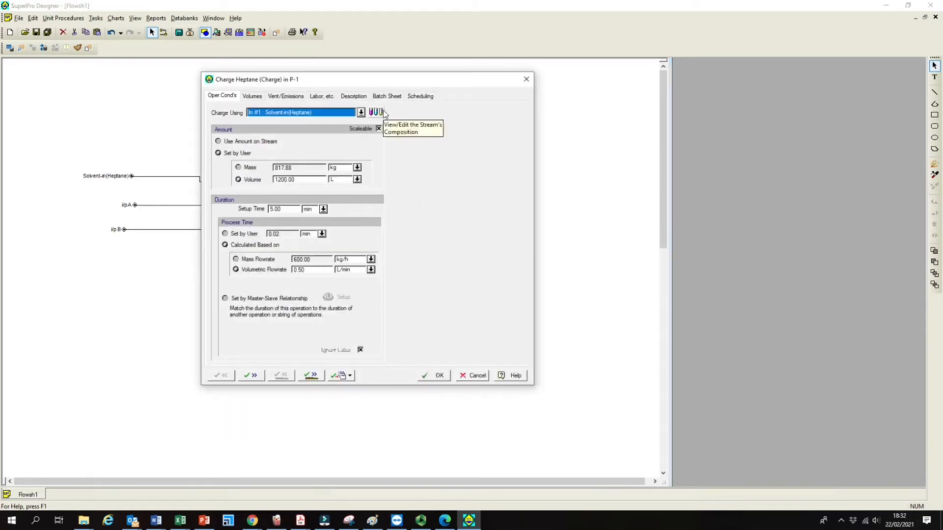
left_click(258, 378)
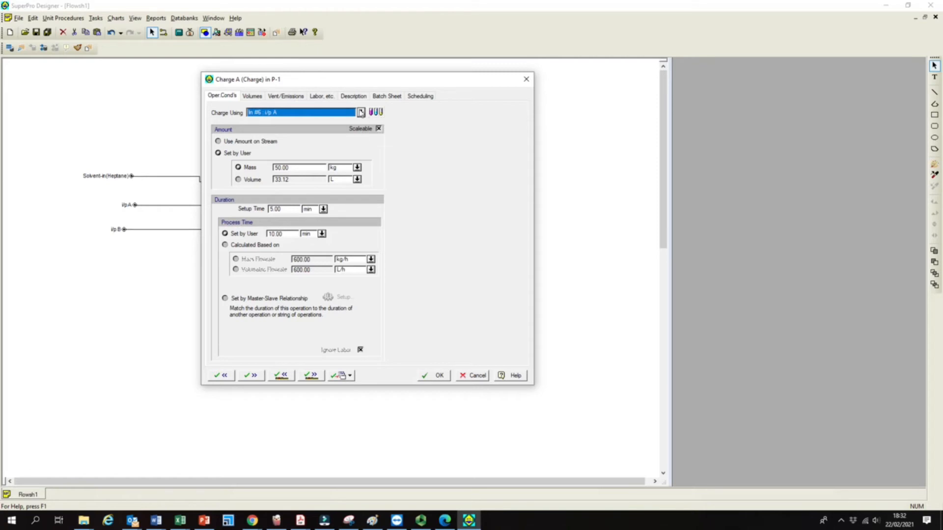
left_click(251, 376)
double_click(294, 168)
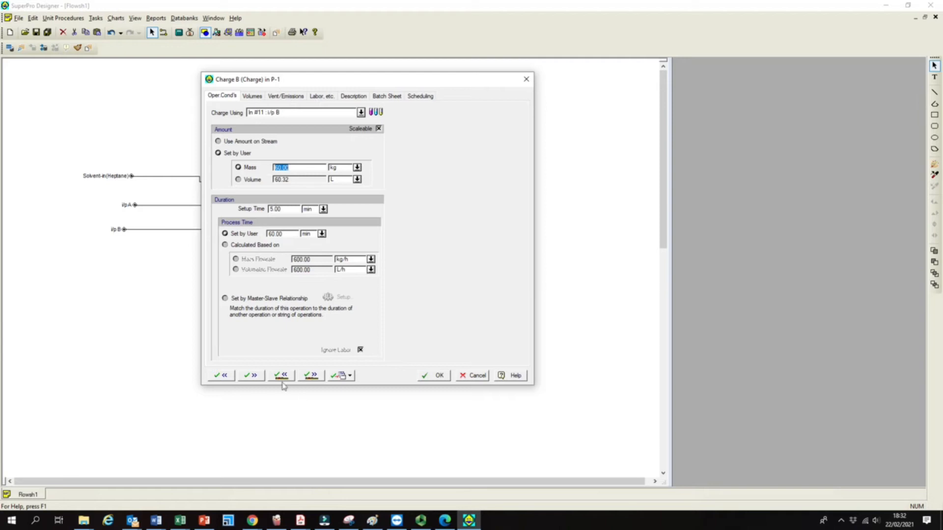
left_click(254, 379)
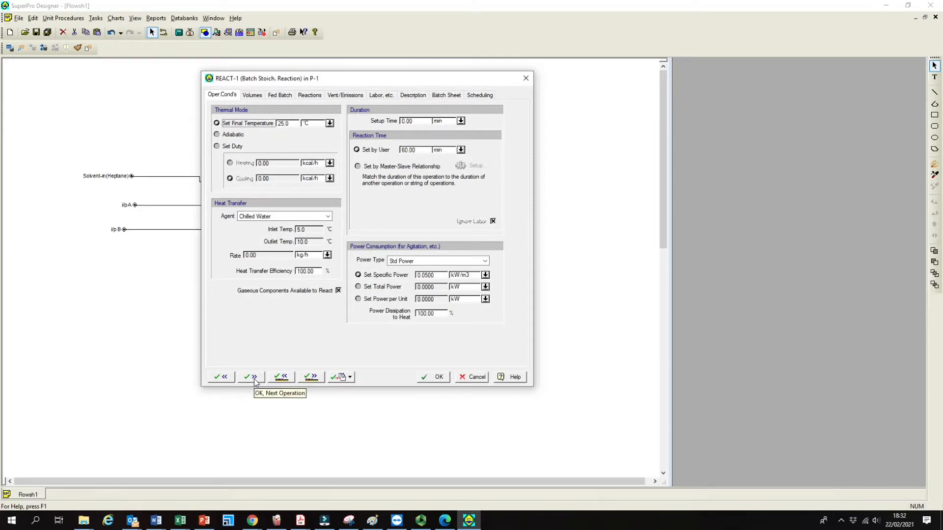
Set REACT-1's final temperature to 50 °C and choose Steam as the heat transfer agent.
double_click(292, 122)
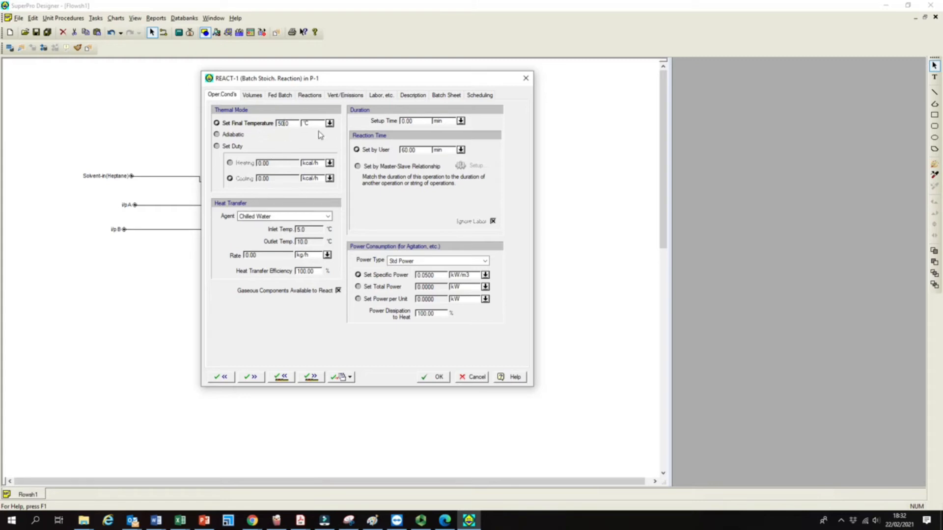
left_click_drag(291, 122, 276, 122)
left_click(328, 216)
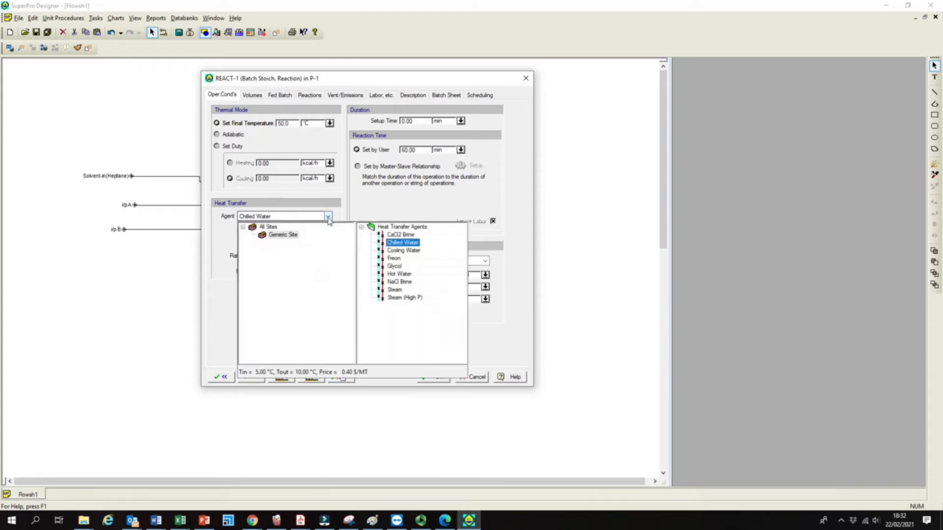
left_click(395, 290)
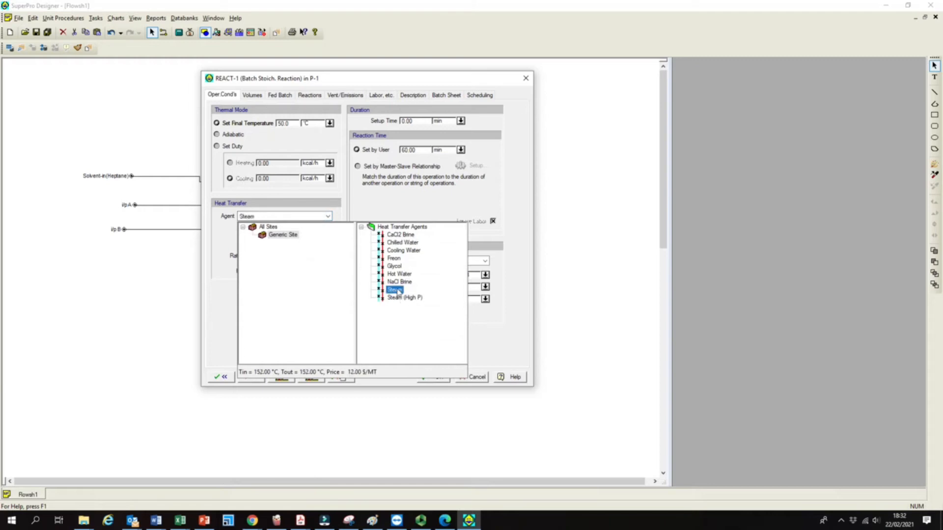
left_click(397, 292)
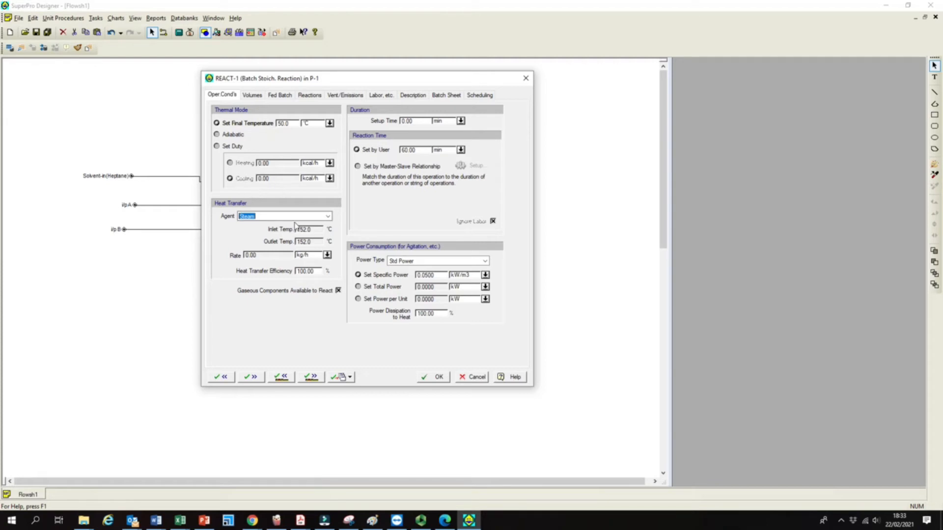
left_click(327, 217)
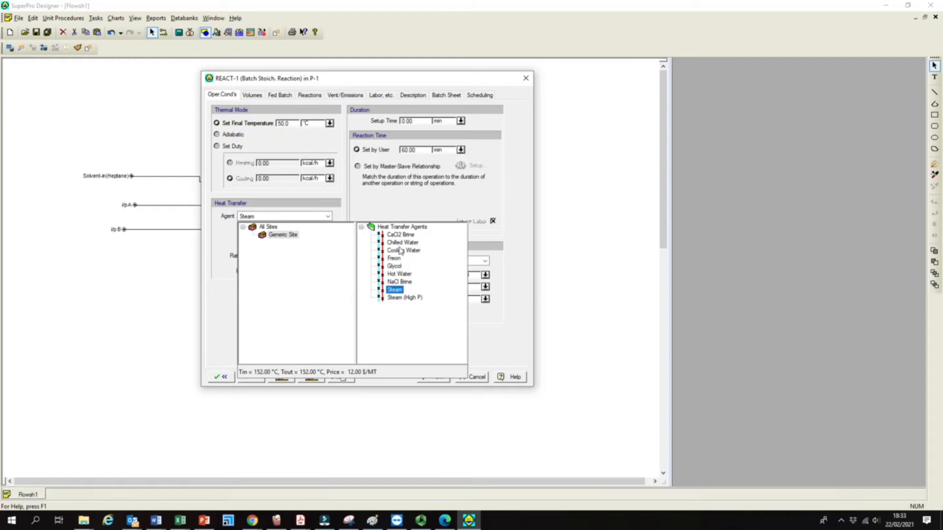
left_click(325, 209)
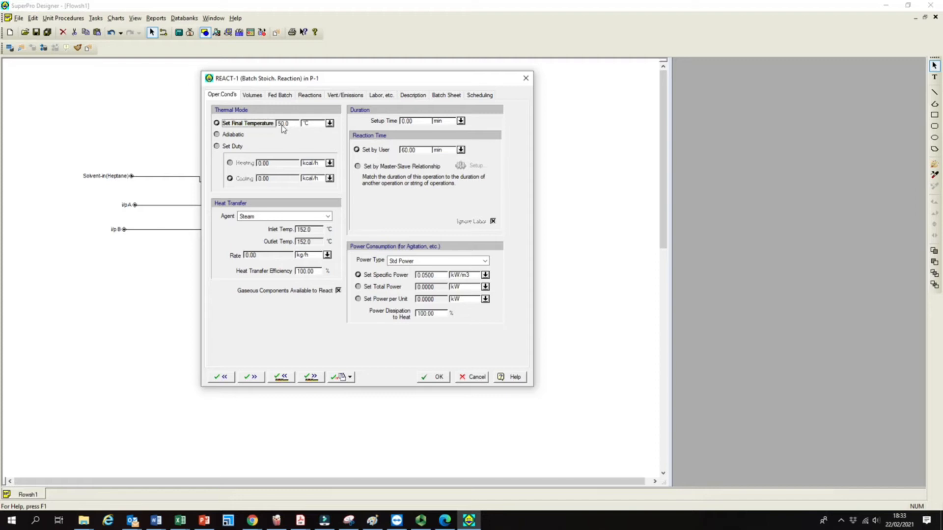
Look over REACT-1's volume limits and fed-batch settings and bring up its reaction data.
left_click(252, 95)
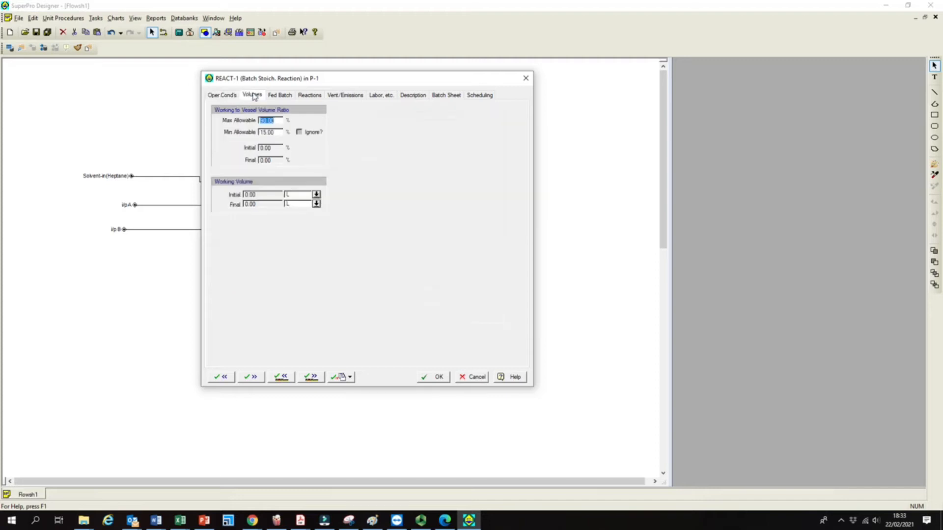
left_click(277, 99)
left_click(307, 97)
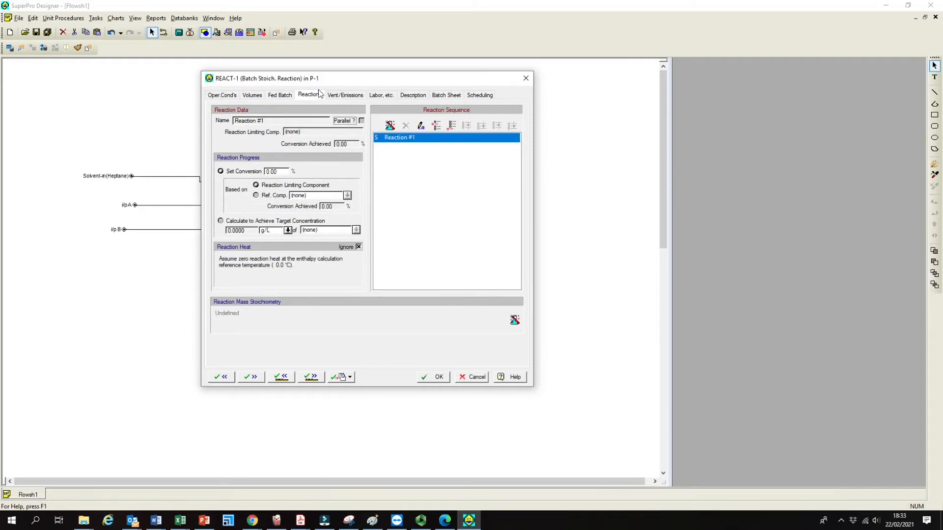
left_click(391, 127)
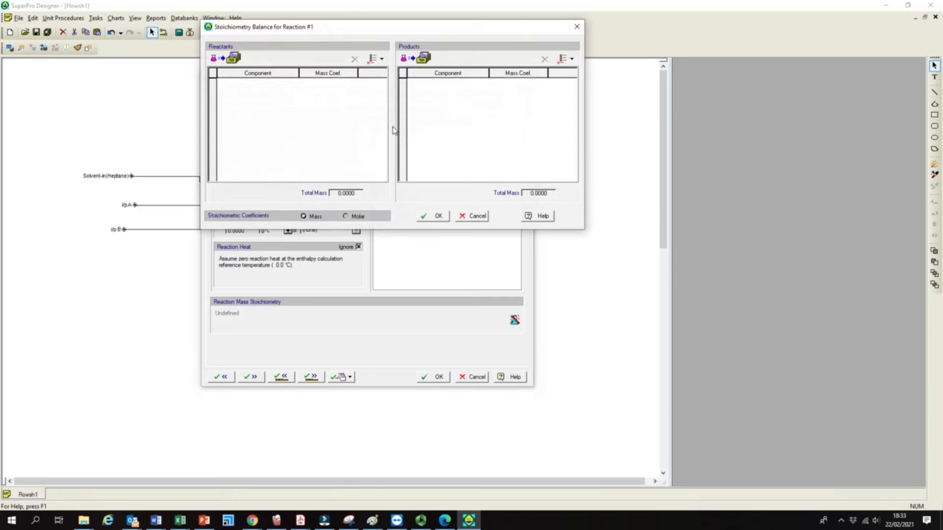
left_click(576, 27)
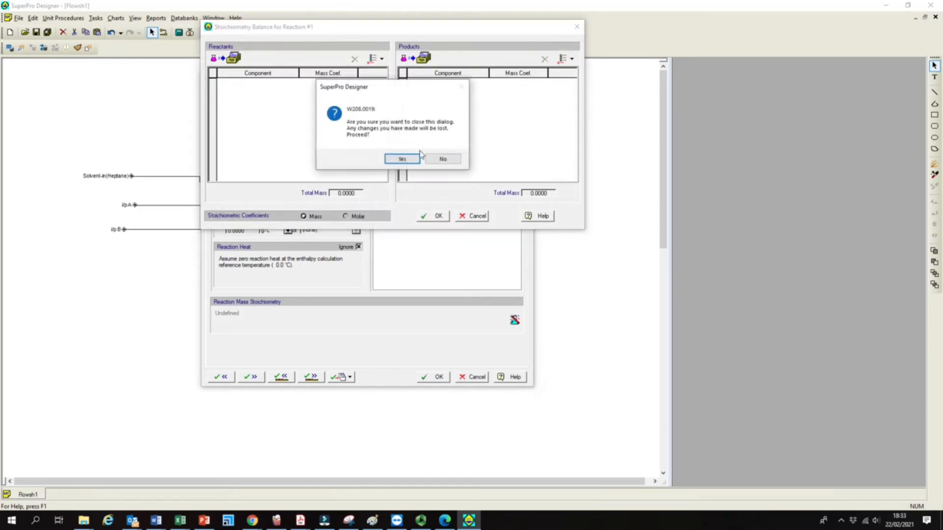
left_click(406, 161)
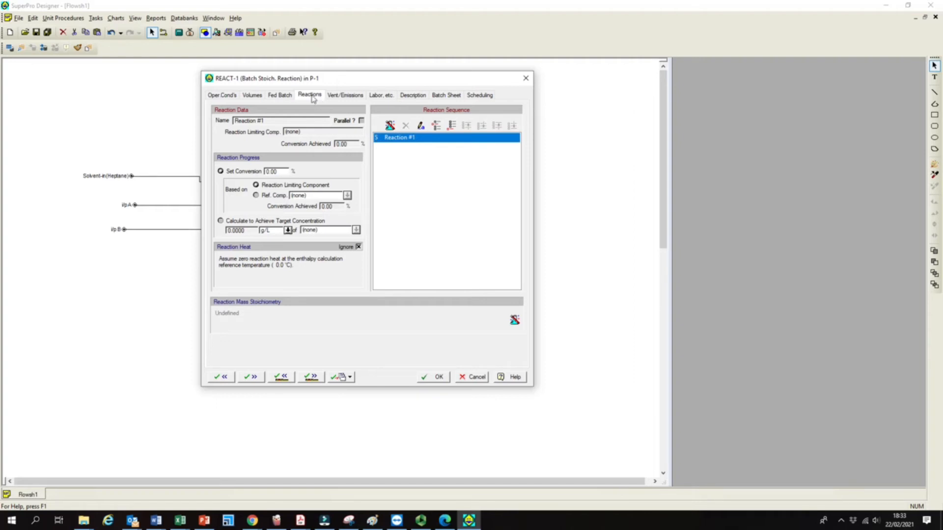
Add Compound A and Compound B as reactants in the stoichiometry balance of Reaction #1.
left_click_drag(384, 79, 449, 106)
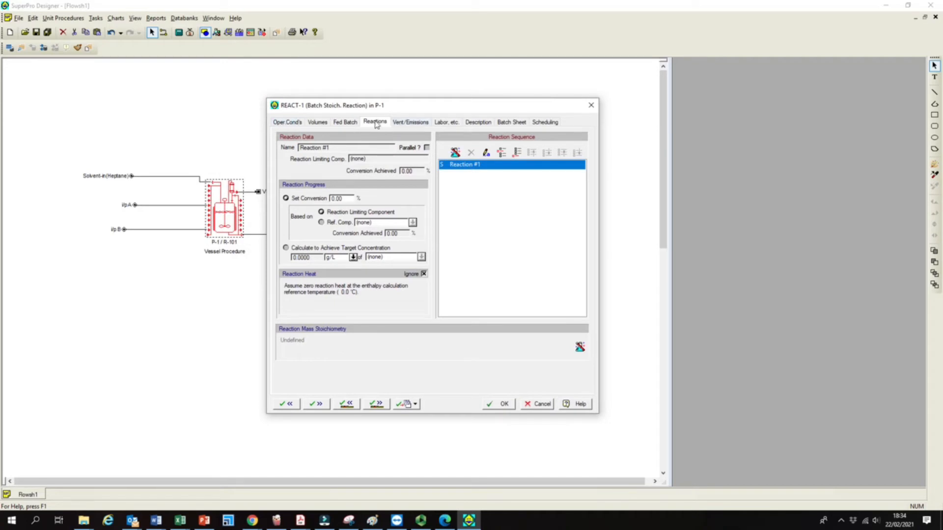
left_click(452, 152)
left_click_drag(442, 56, 404, 134)
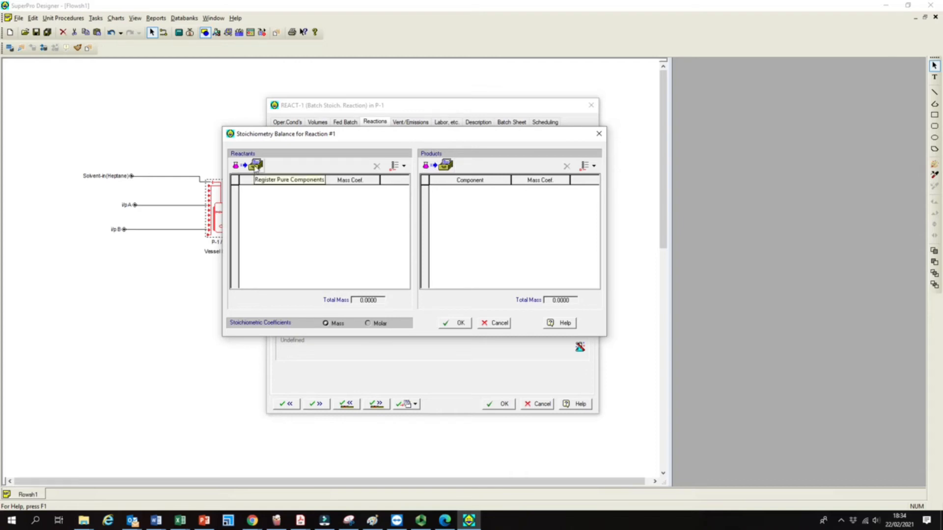
left_click(398, 166)
left_click(410, 181)
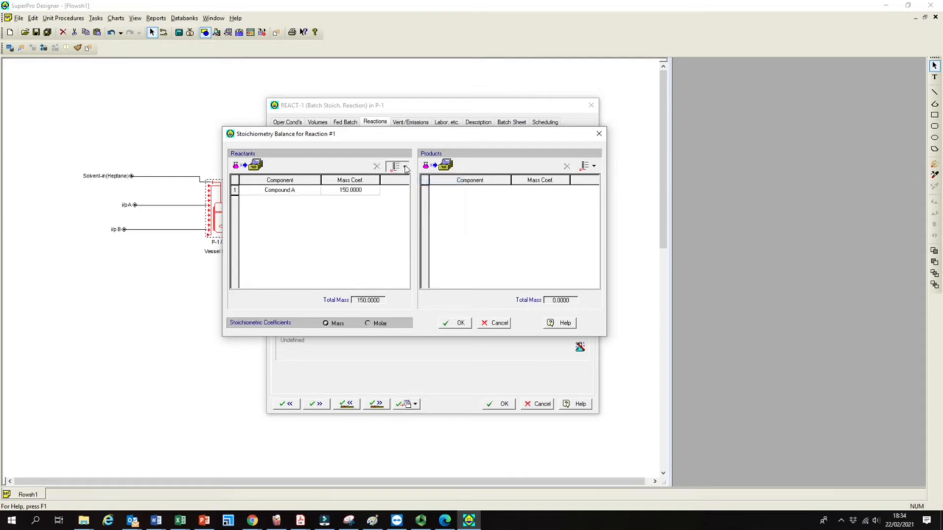
left_click(398, 166)
left_click(410, 181)
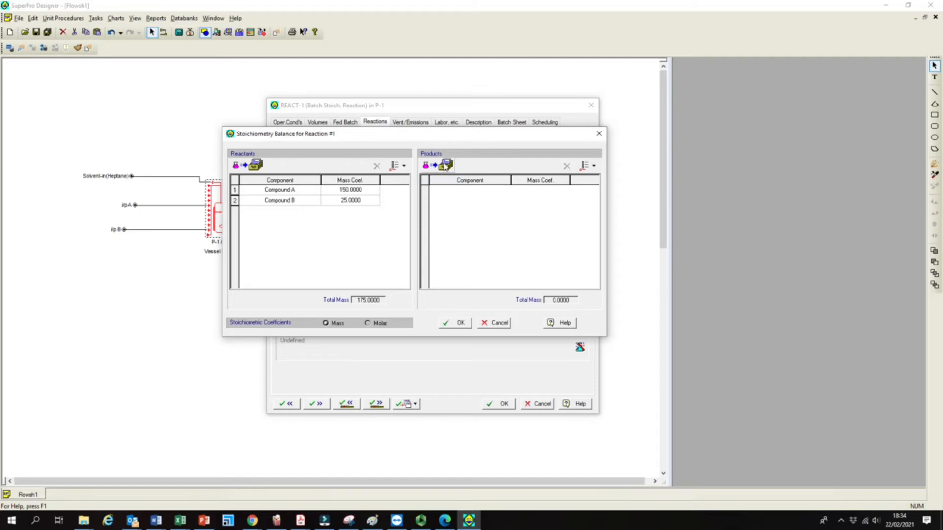
Add Product C as the product of Reaction #1, check the mass coefficients, and accept the stoichiometry balance.
left_click(594, 168)
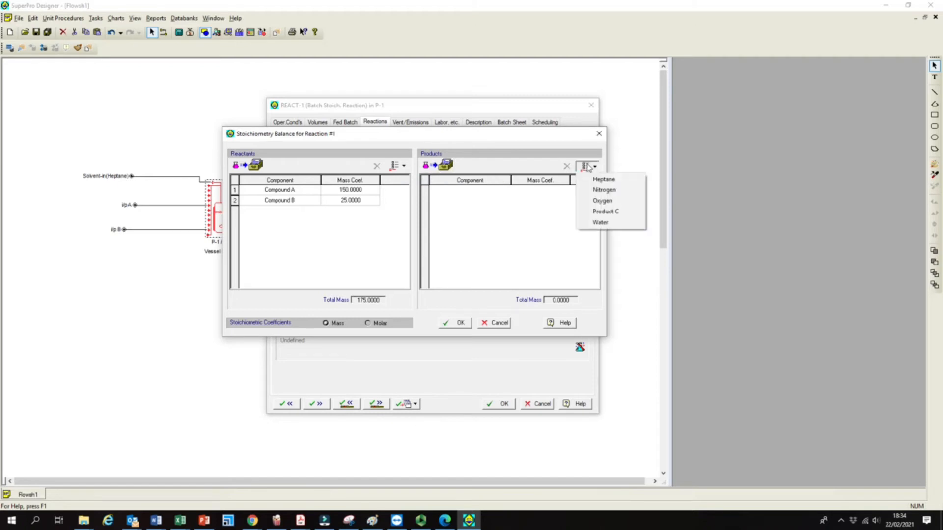
left_click(607, 212)
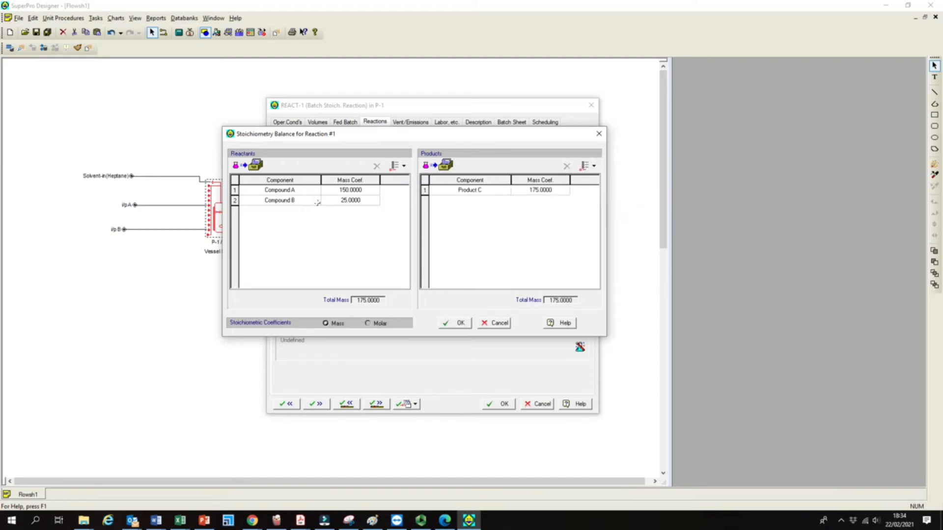
left_click(294, 190)
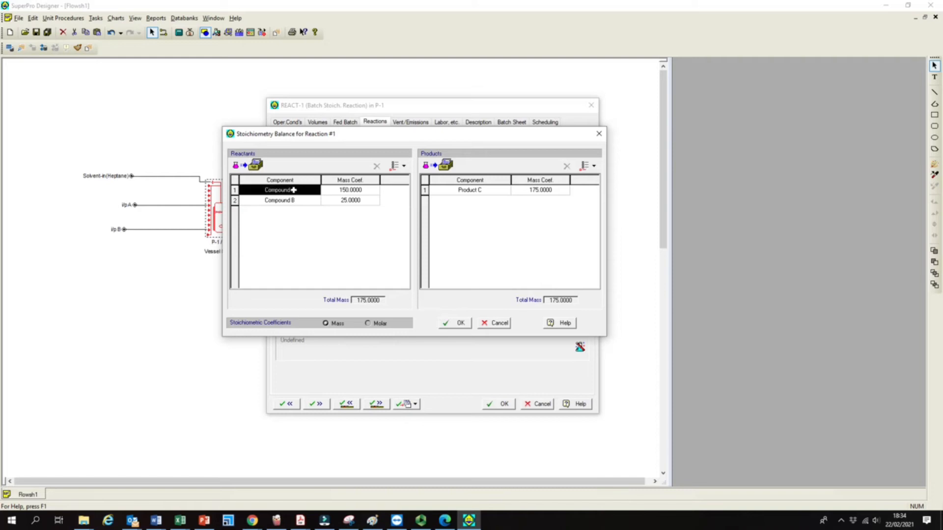
left_click(295, 201)
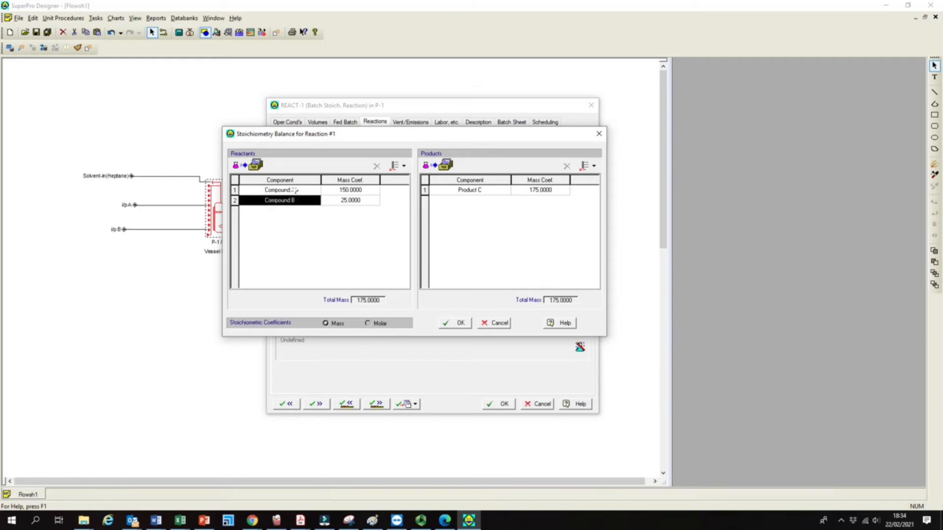
left_click(489, 191)
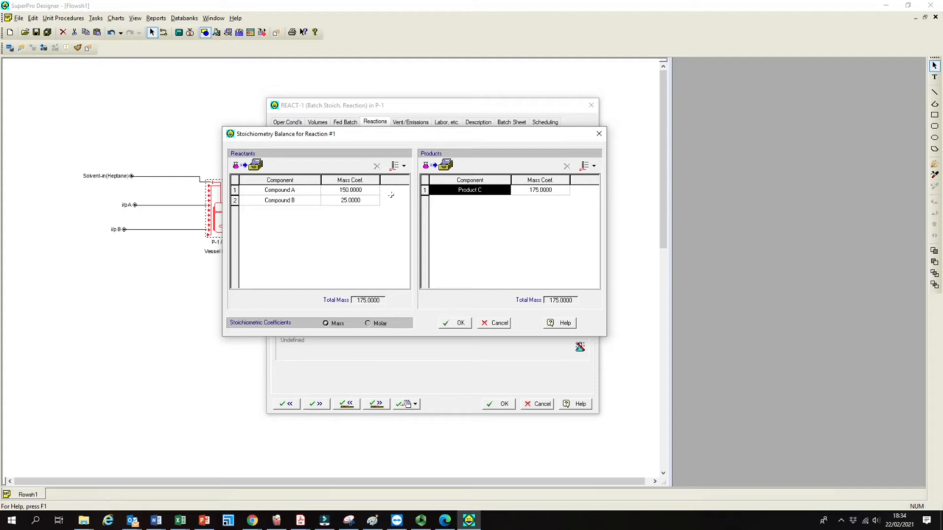
left_click(352, 190)
left_click(343, 192)
left_click(342, 200)
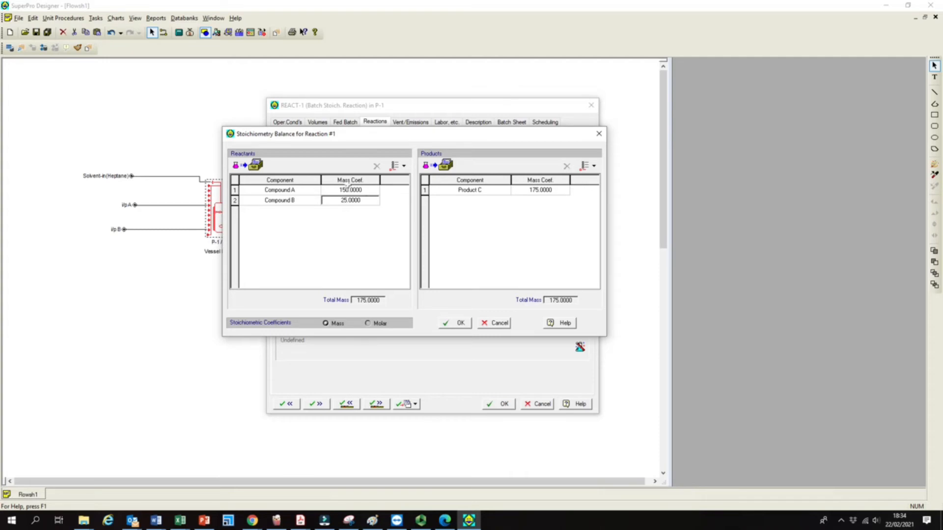
left_click(546, 190)
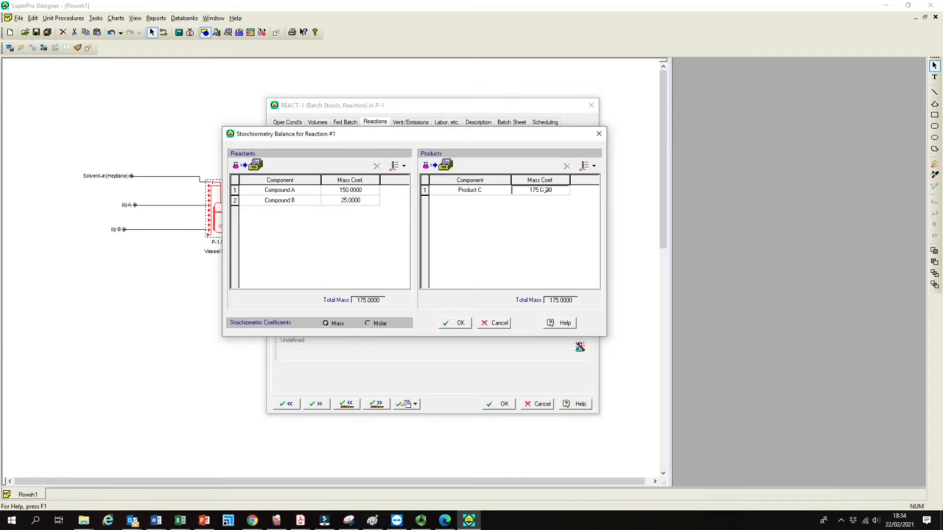
left_click(463, 327)
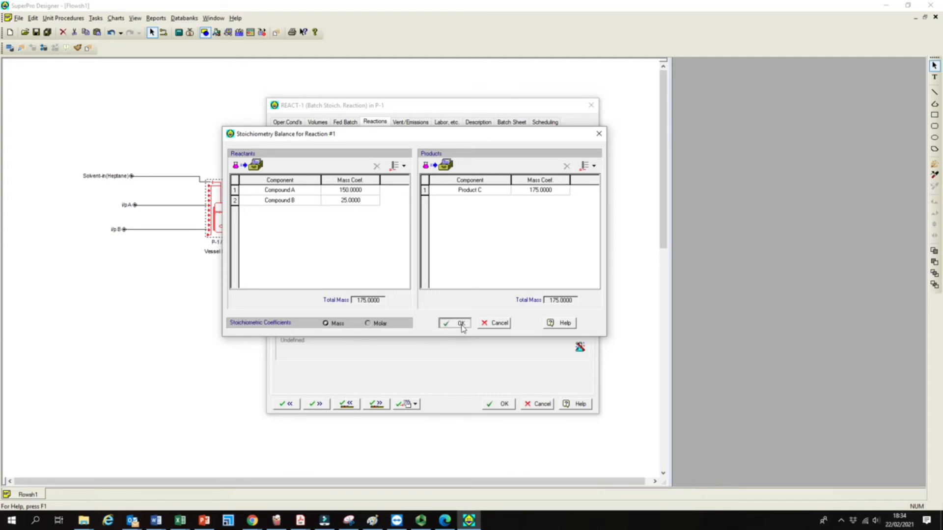
left_click(461, 323)
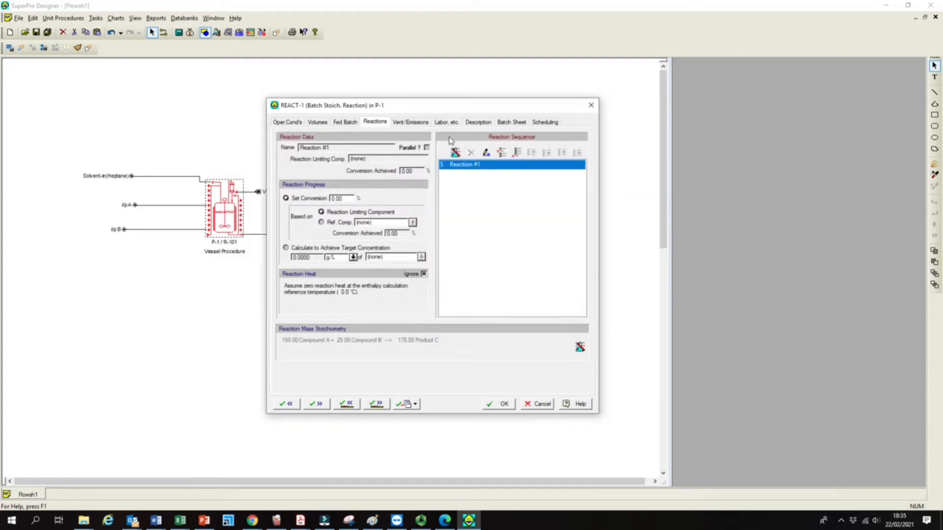
Set Reaction #1's conversion to 90%, based on the reaction limiting component.
left_click(404, 123)
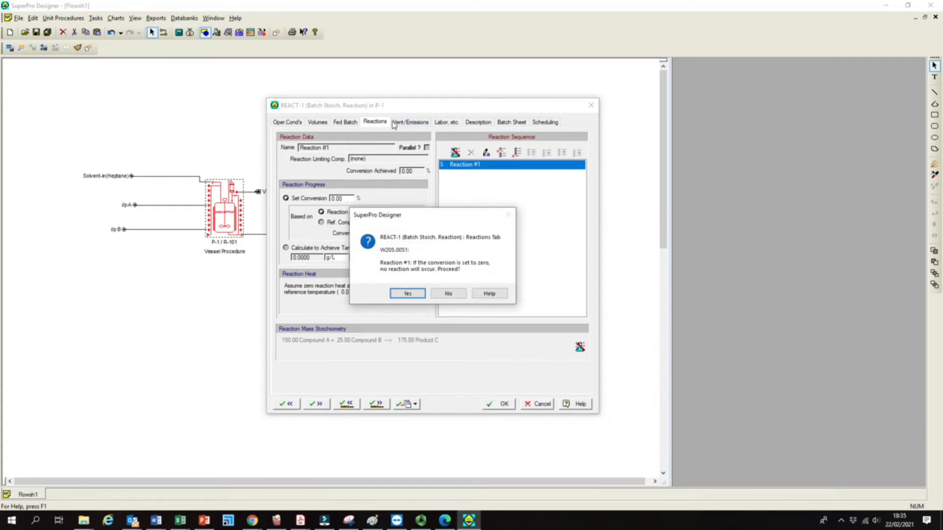
left_click(456, 296)
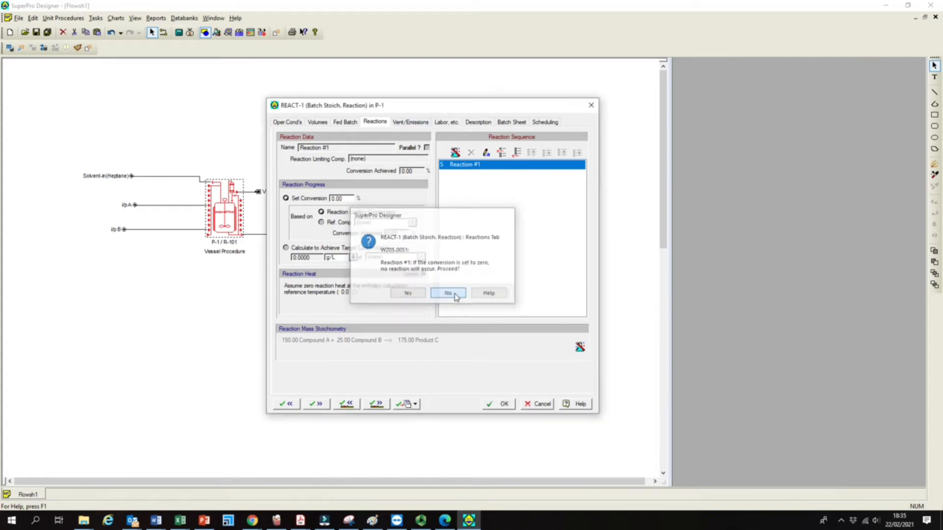
left_click_drag(332, 198, 344, 199)
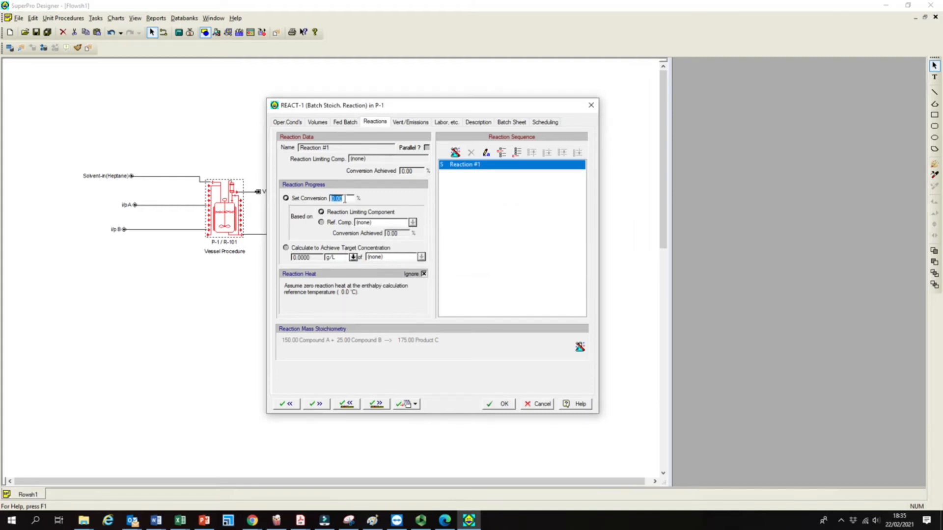
type("90.00")
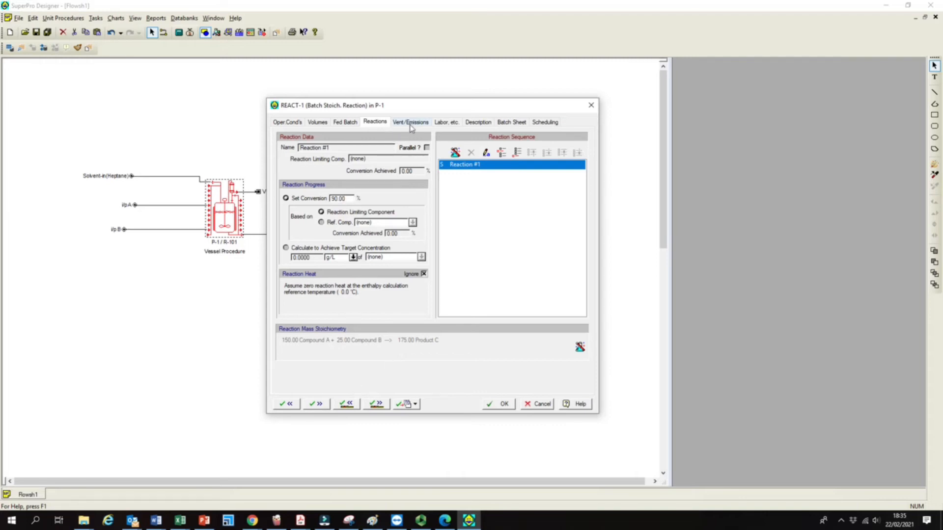
Advance to the TRANSFER-OUT-1 operation and assign Out #9 : o/p Reactor as its transfer-out stream.
left_click(319, 404)
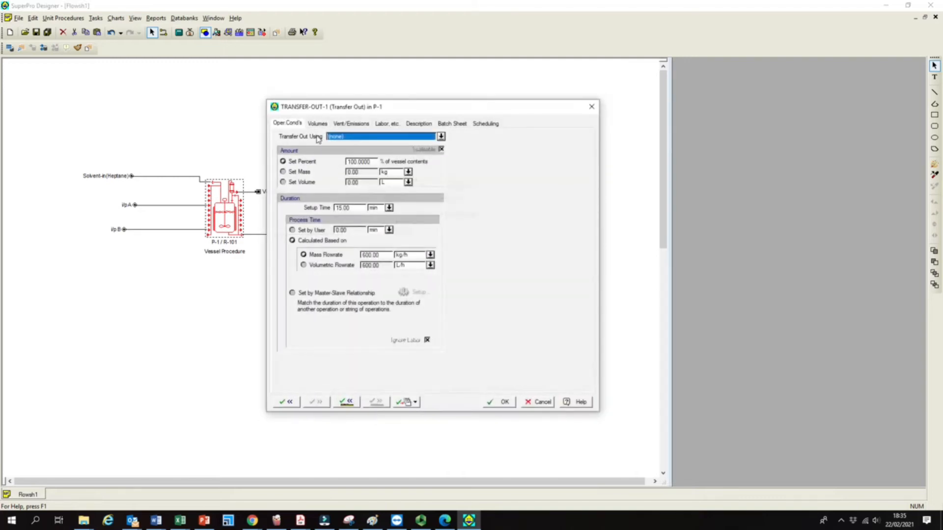
left_click_drag(380, 107, 456, 106)
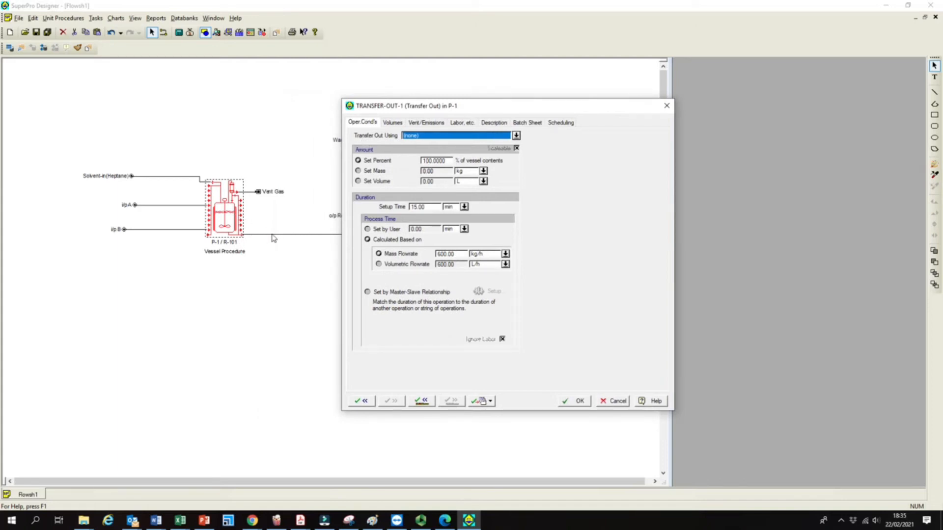
left_click_drag(450, 106, 509, 116)
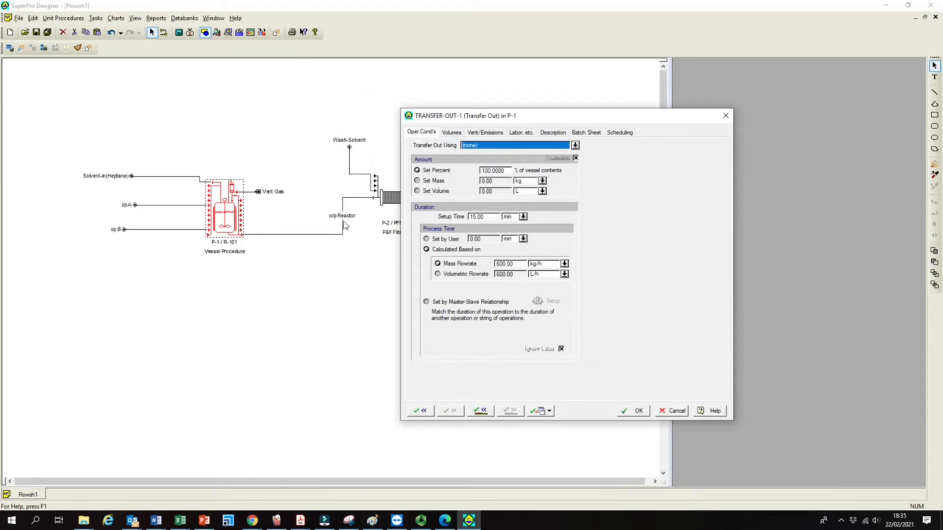
left_click(575, 145)
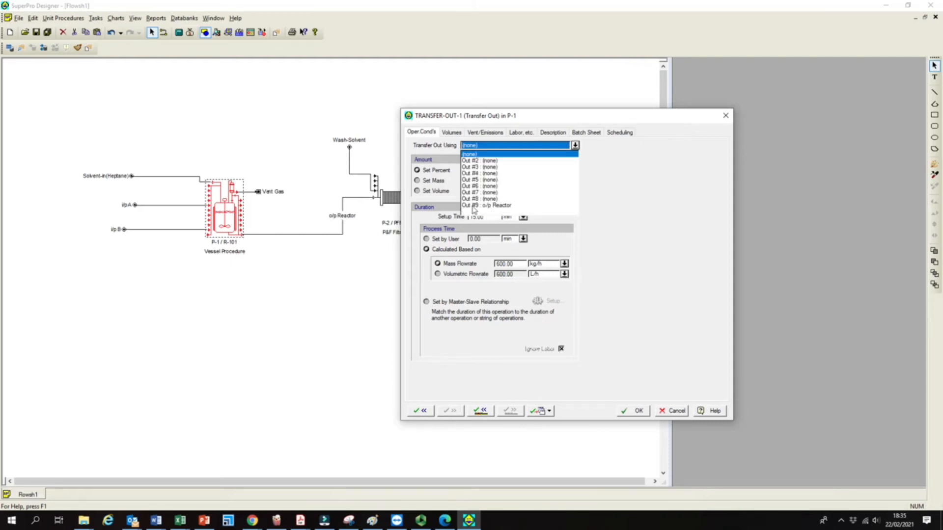
left_click(496, 206)
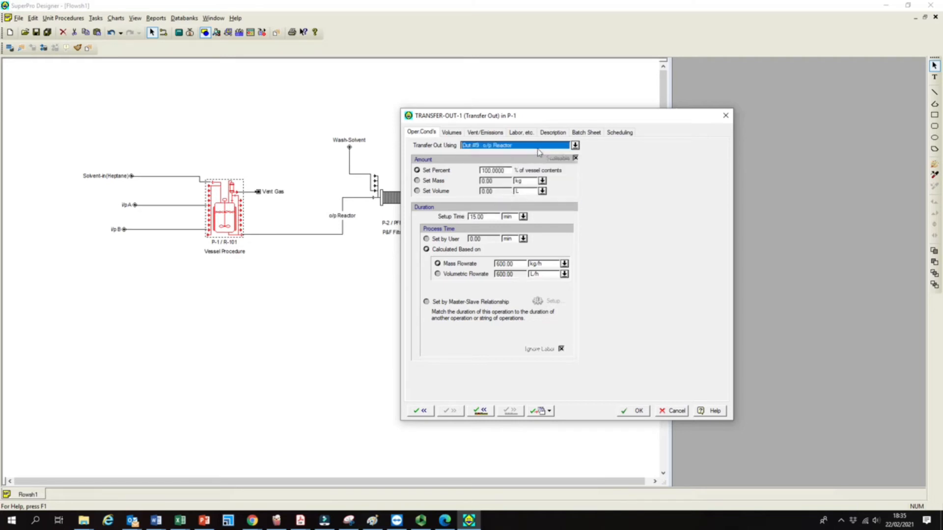
Set TRANSFER-OUT-1's amount to 95% of the vessel contents.
left_click_drag(540, 121, 491, 124)
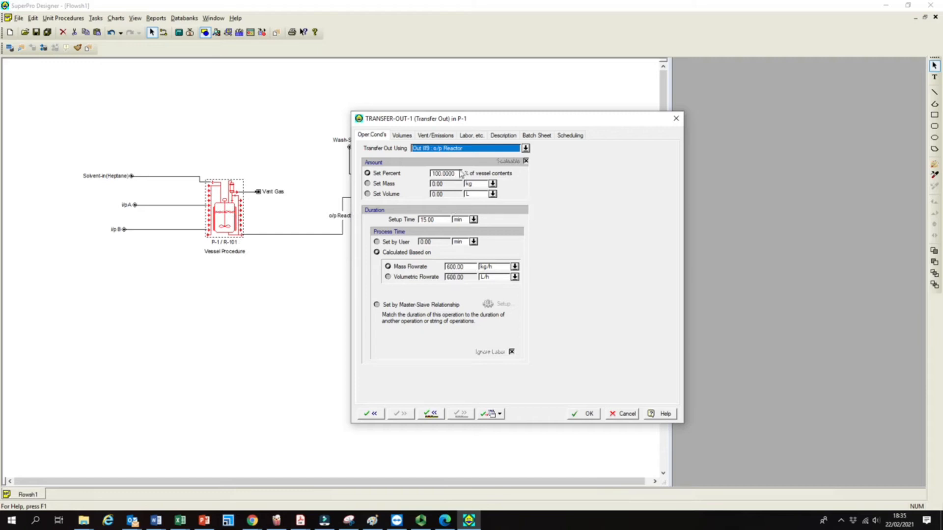
double_click(457, 174)
type("95")
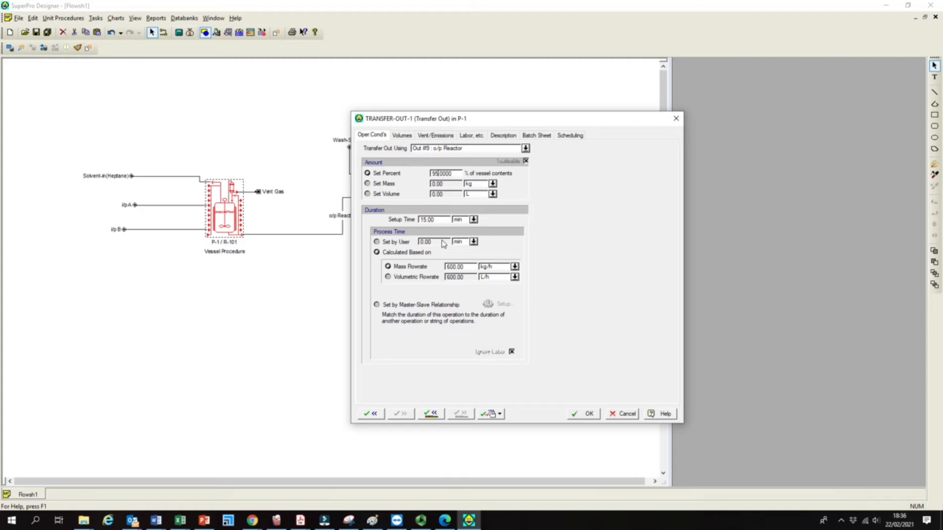
Set TRANSFER-OUT-1's process time by a master-slave relationship matching the single operation FILTER-1 (Cloth Filtration) in procedure P-2.
left_click_drag(476, 122, 559, 118)
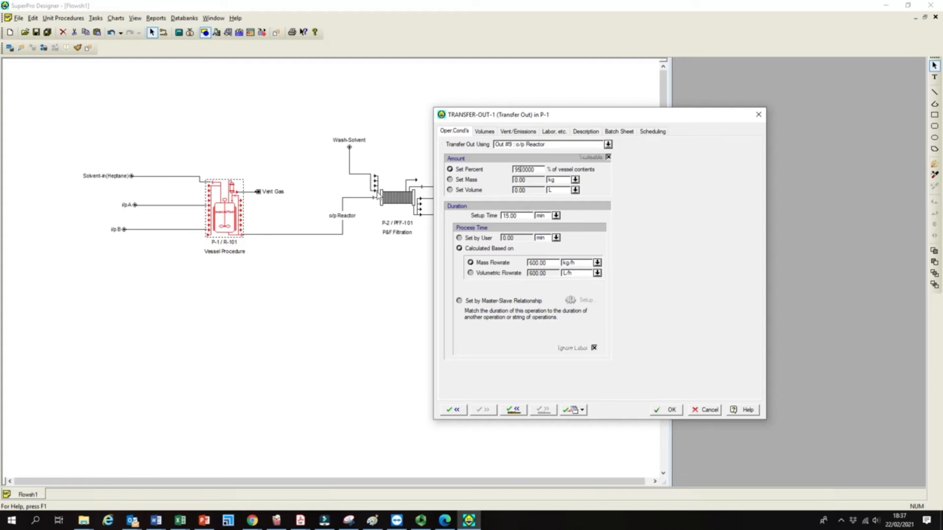
left_click(459, 301)
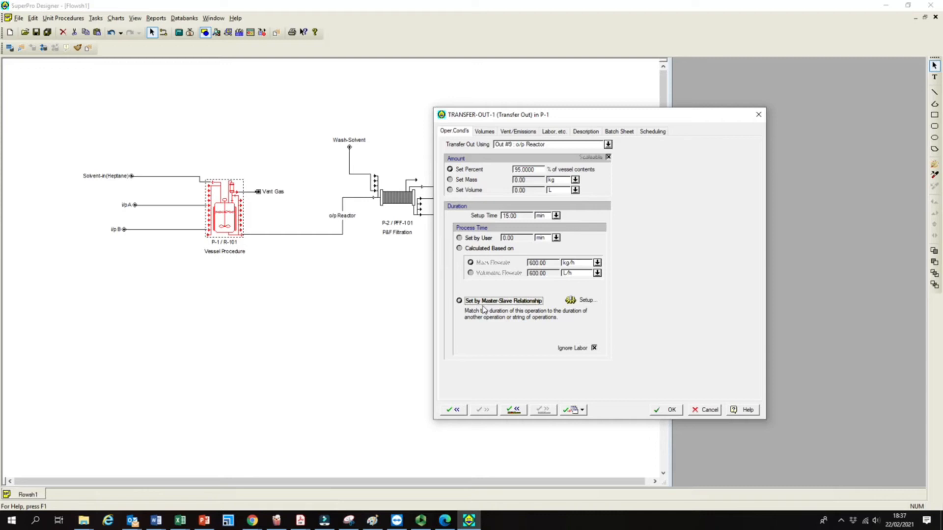
left_click(571, 301)
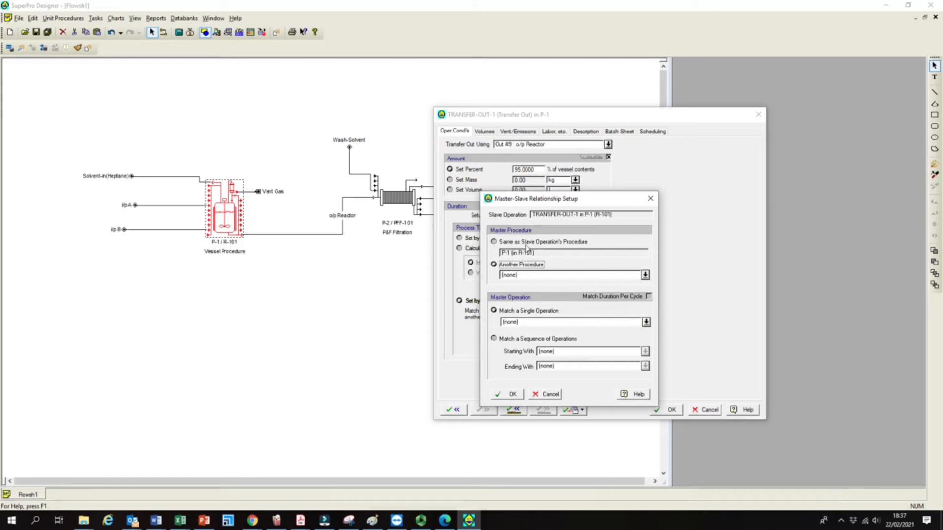
left_click(646, 275)
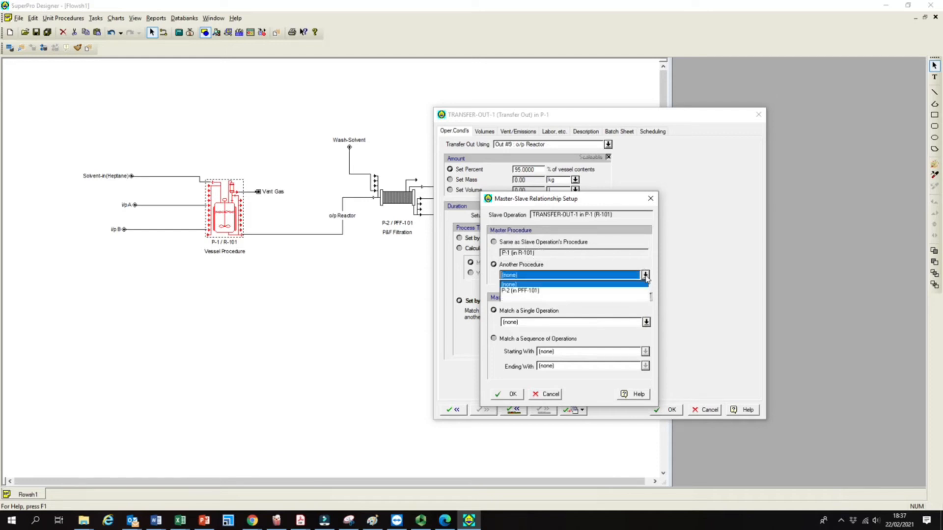
left_click(523, 291)
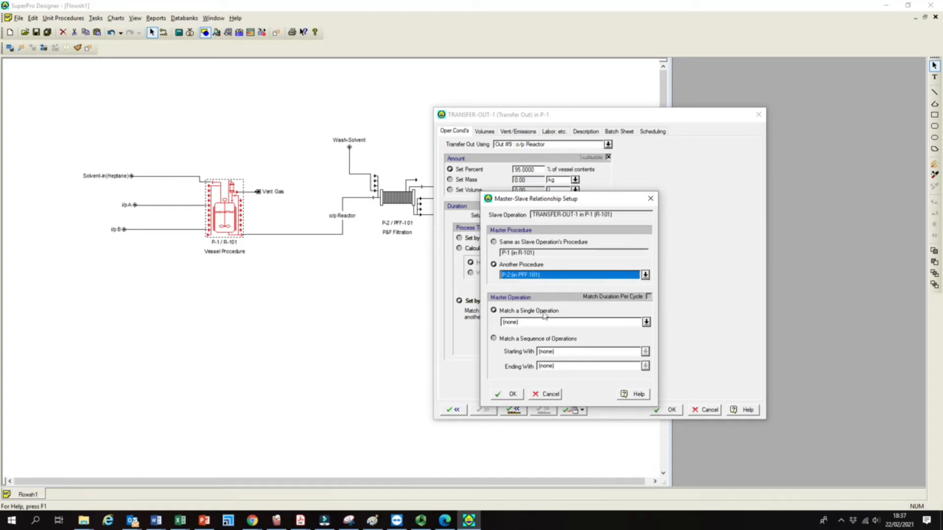
left_click(647, 323)
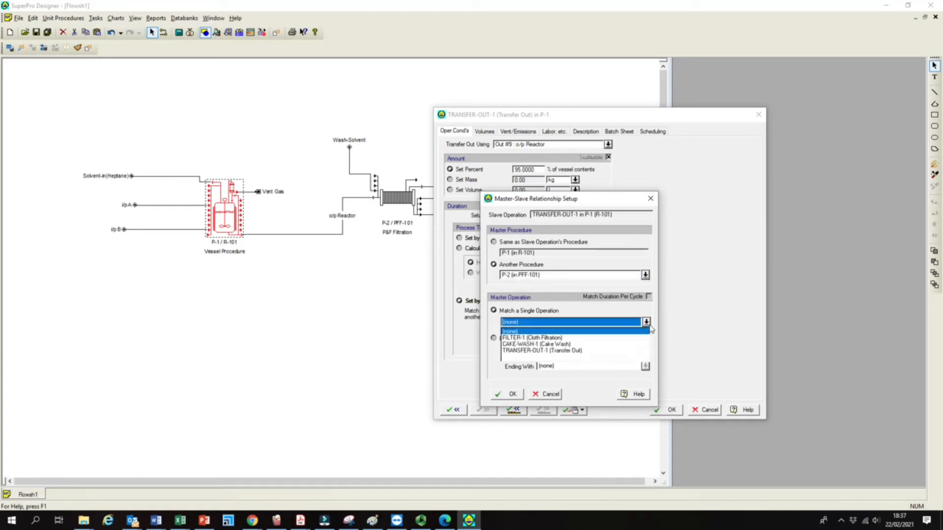
left_click(550, 338)
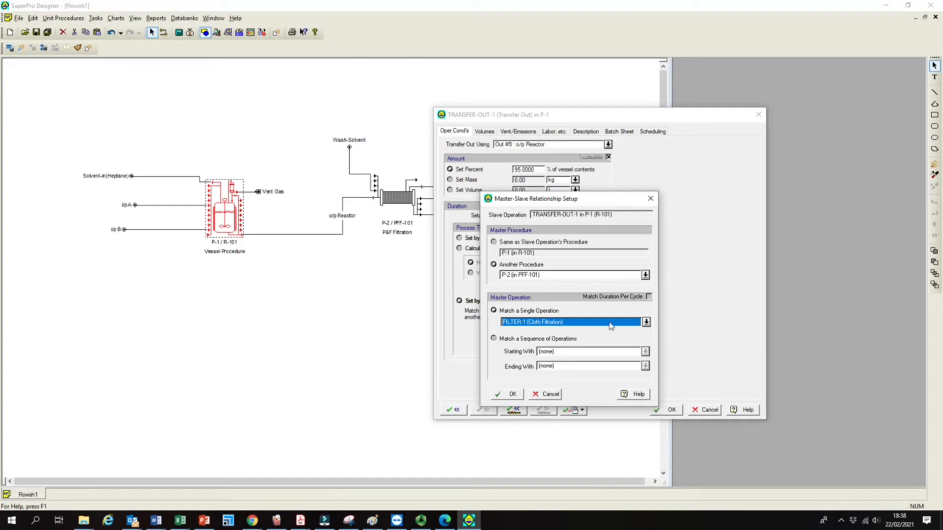
left_click(646, 322)
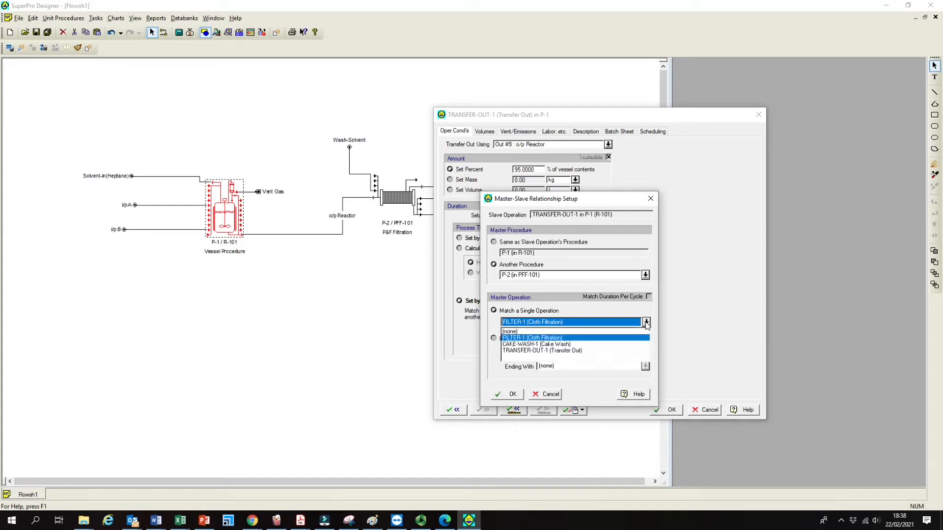
left_click(525, 338)
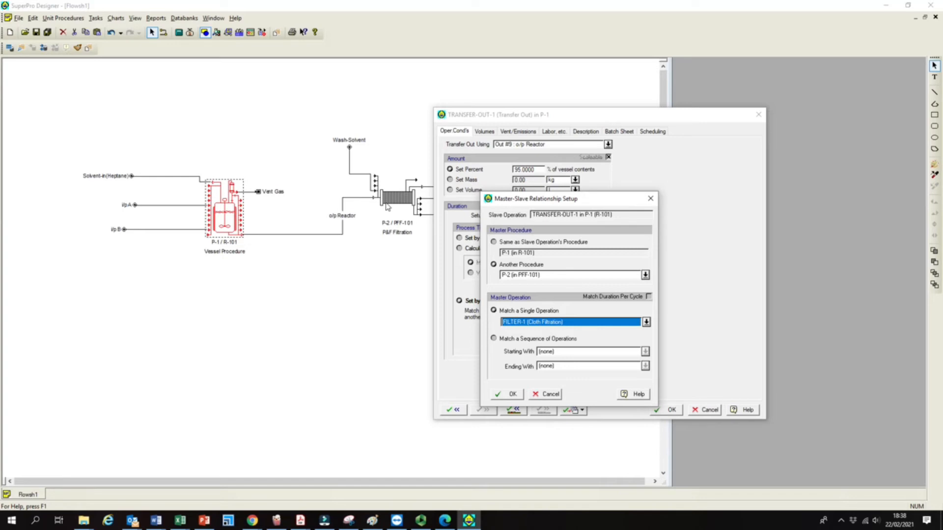
left_click(513, 395)
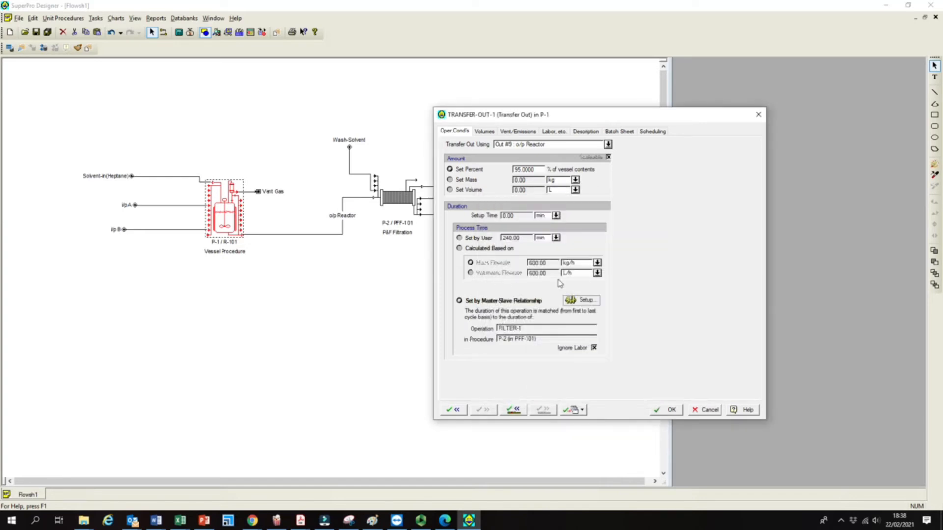
Check TRANSFER-OUT-1's scheduling data, return to its operating conditions, and accept the operation.
left_click(646, 133)
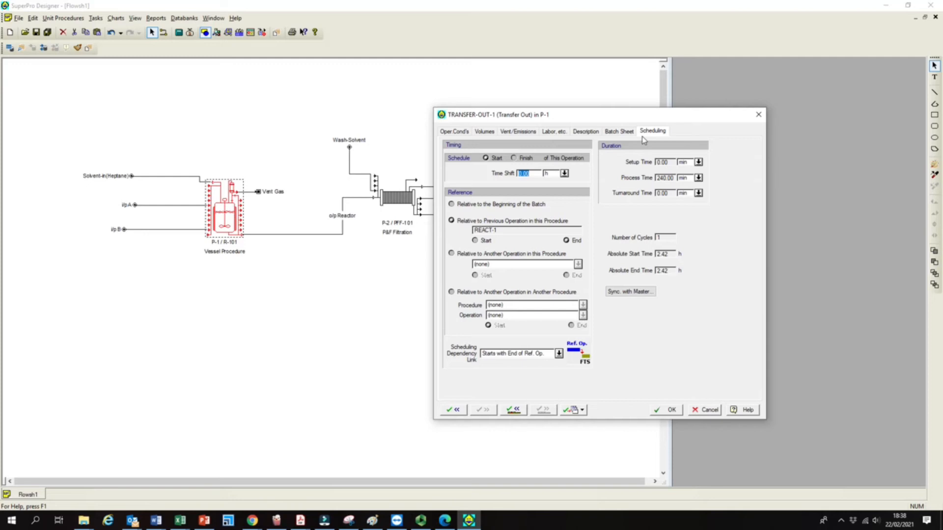
left_click(458, 132)
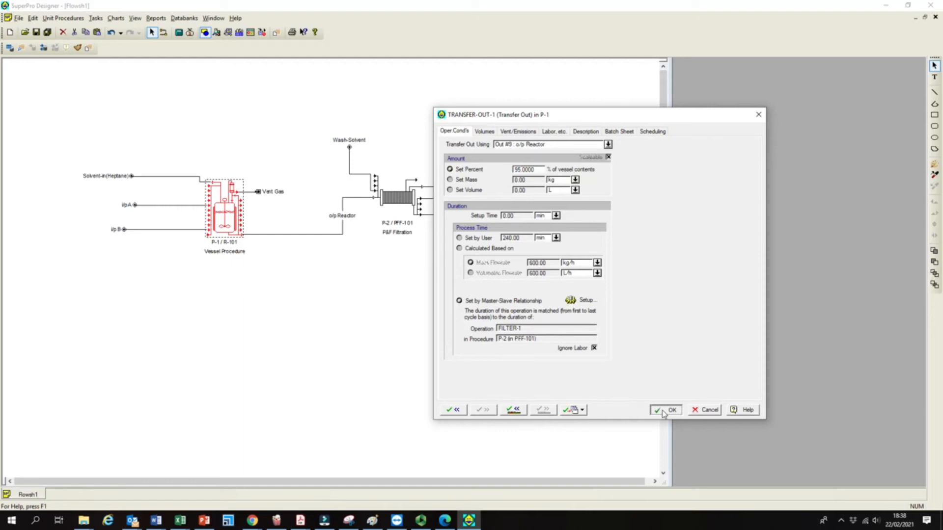
left_click(667, 410)
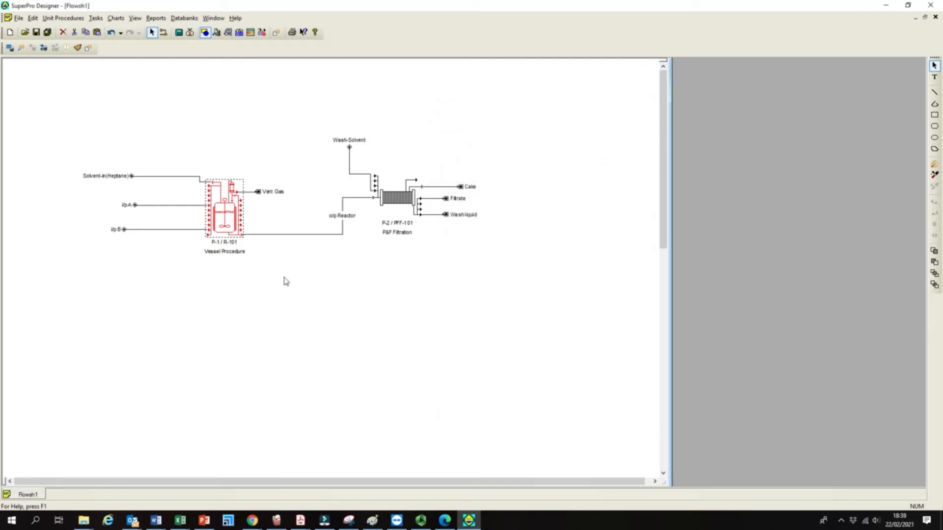
Open the FILTER-1 (Cloth Filtration) operation data of P-2 and go through its particulate retention components to Product C.
right_click(388, 198)
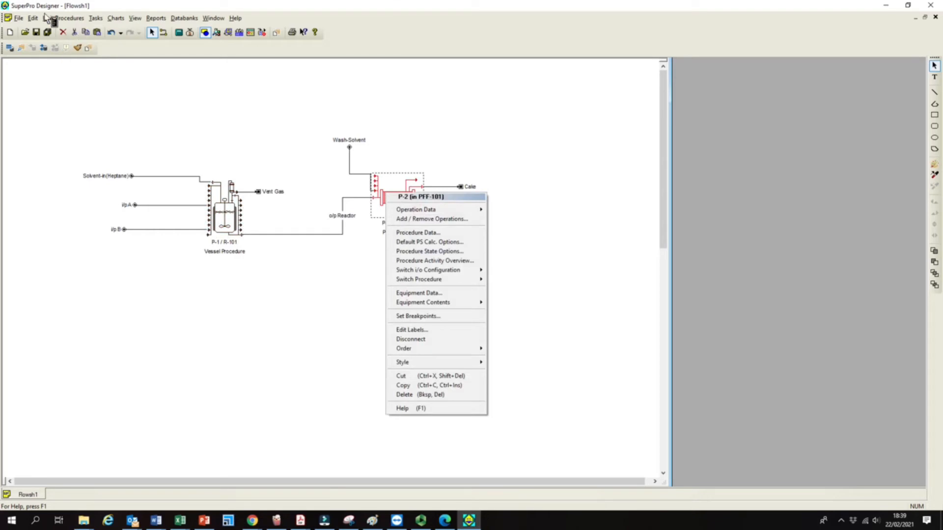
mouse_move(423, 212)
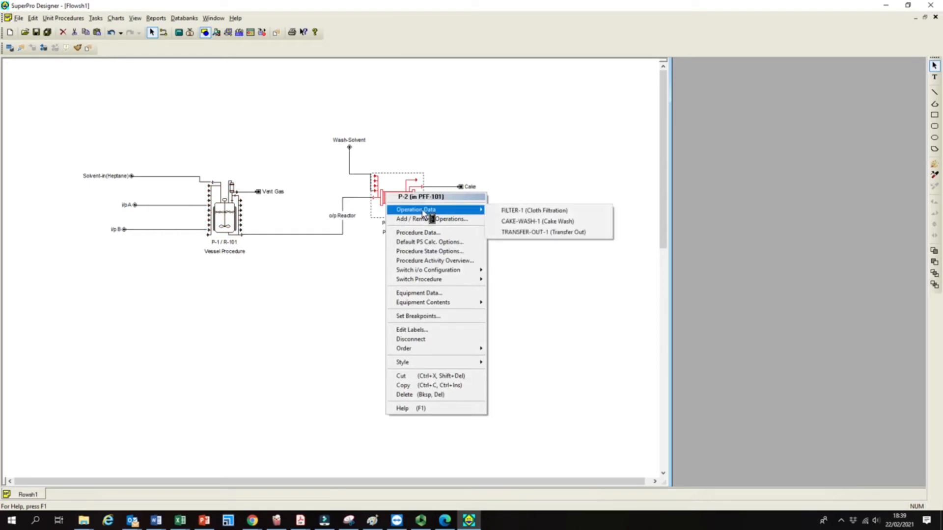
left_click(515, 210)
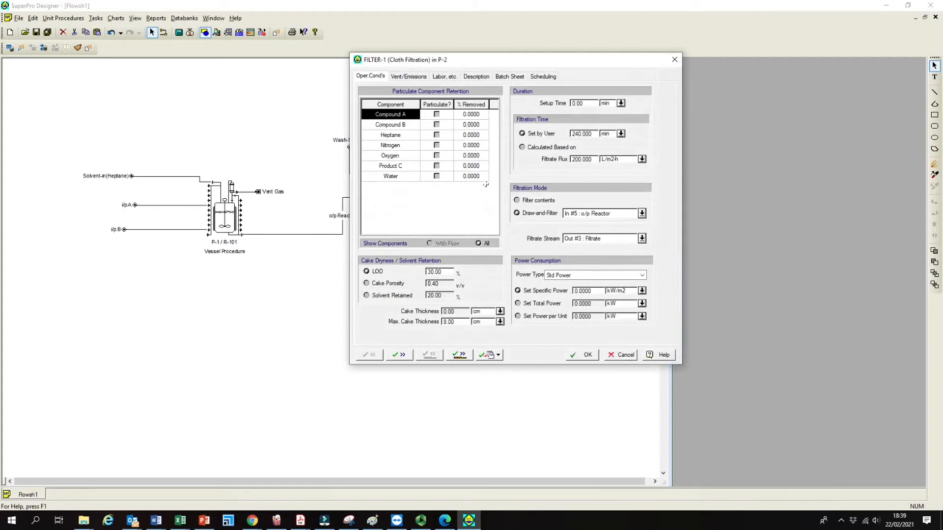
left_click(410, 124)
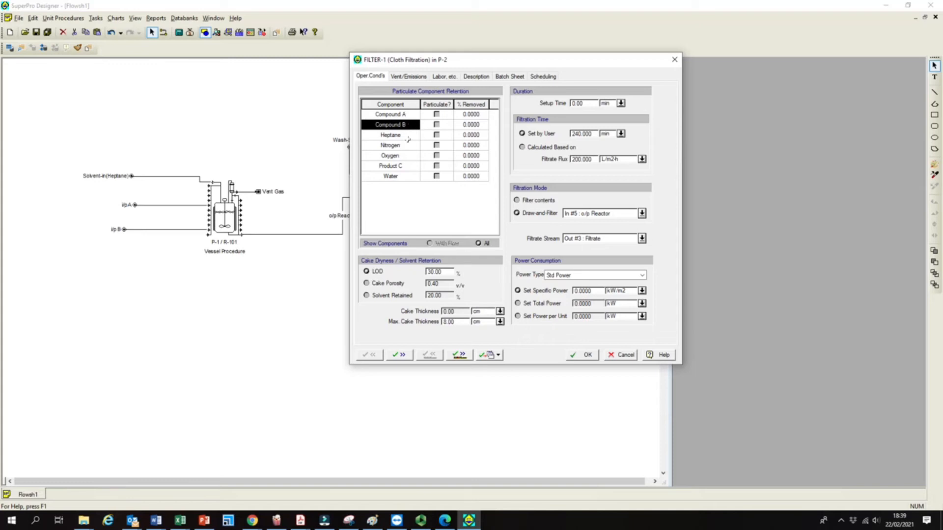
left_click(404, 134)
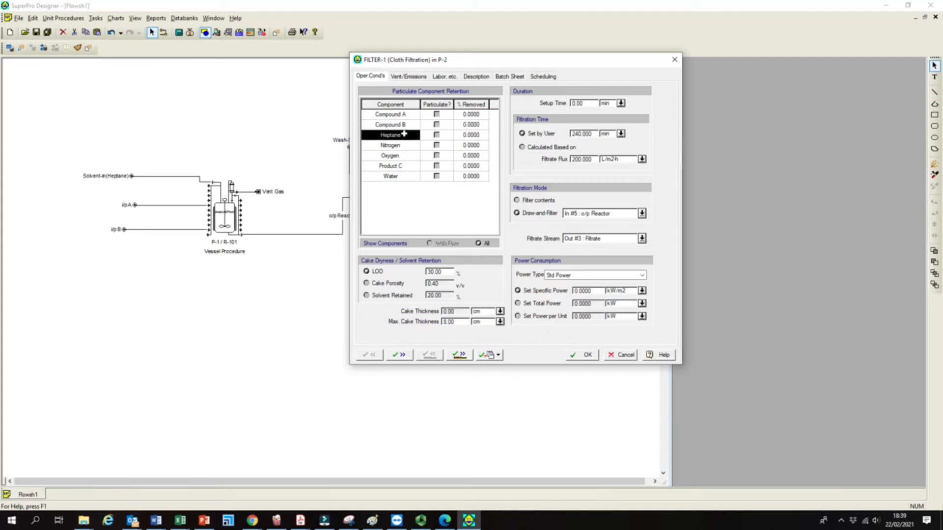
left_click(411, 165)
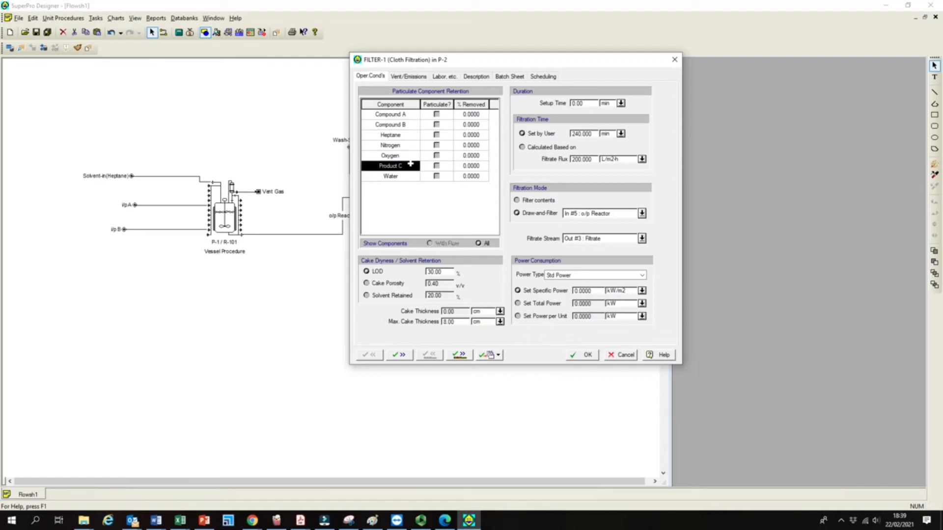
Mark Product C as a particulate component in the cloth filtration operation.
left_click(436, 167)
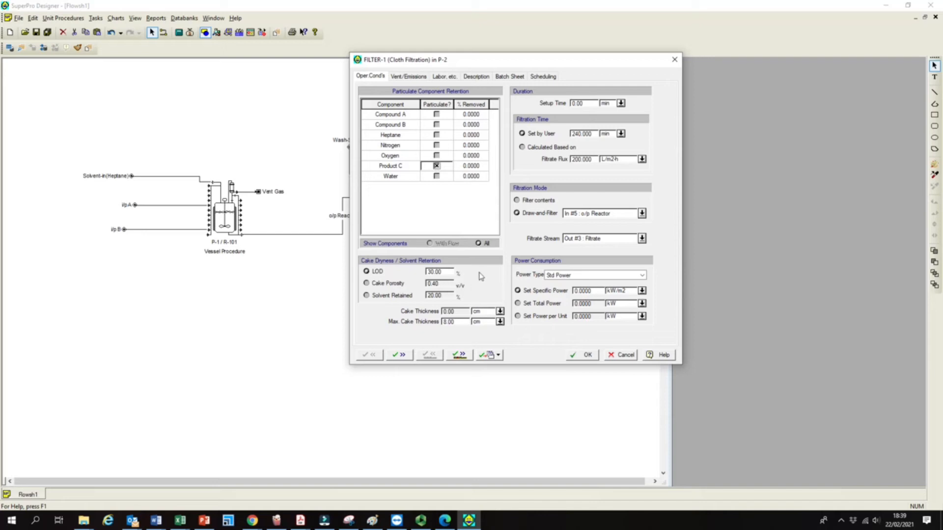
double_click(447, 272)
left_click_drag(494, 64, 663, 69)
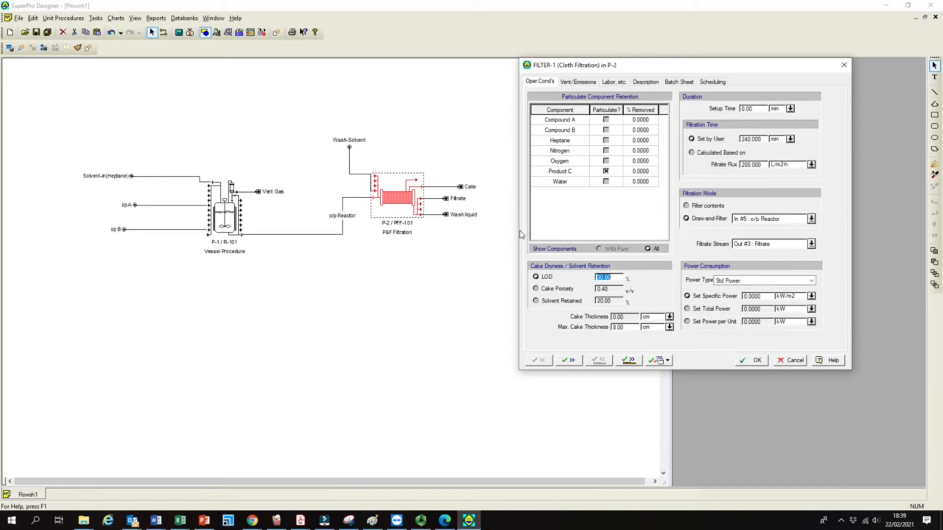
Switch the user-set filtration time to hours and select Out #3 : Filtrate as the filtrate stream.
double_click(761, 138)
type("6")
left_click(784, 139)
left_click(774, 160)
left_click(811, 244)
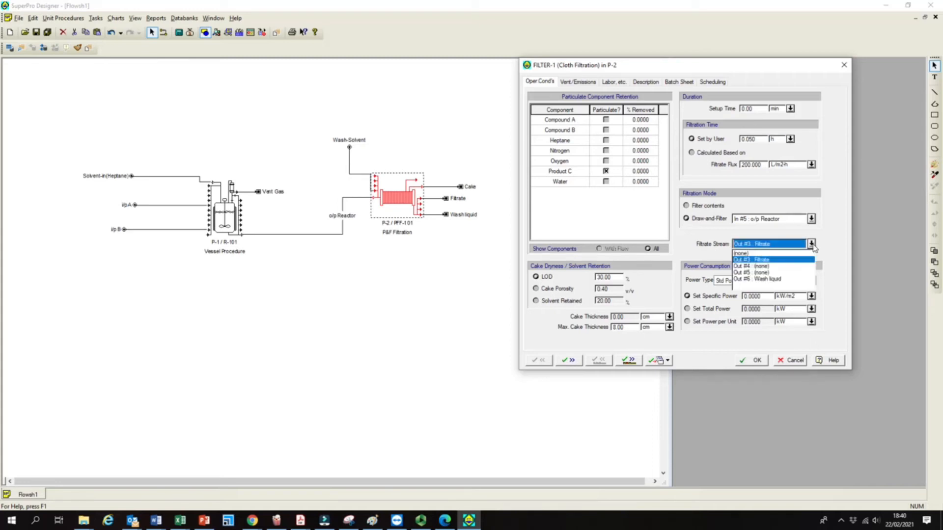
left_click(782, 262)
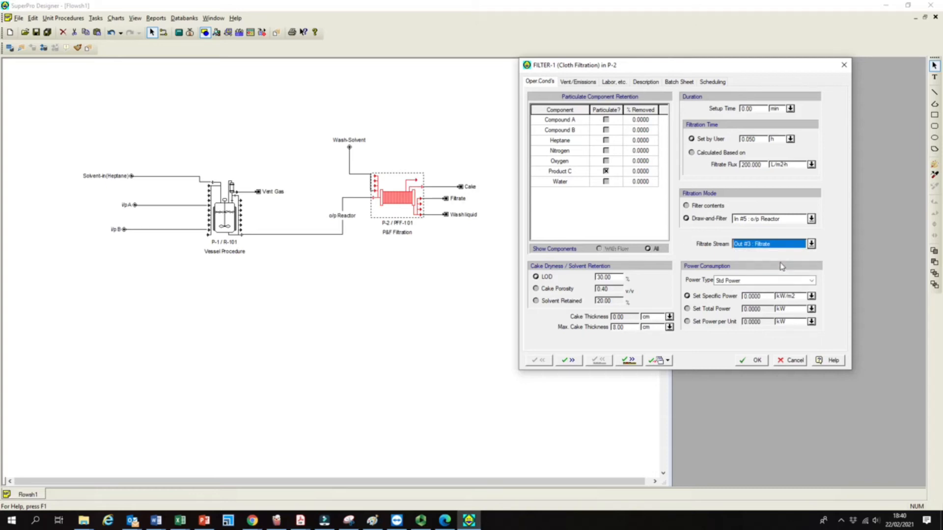
Set the filtration's setup time to 5 min and its user-set filtration time to 3 h.
left_click(757, 108)
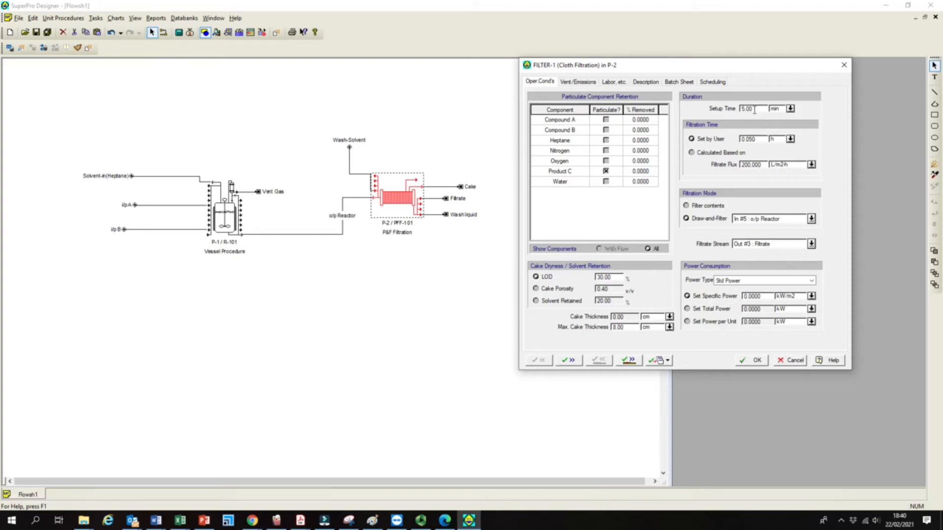
left_click(760, 139)
type("6.000")
left_click(775, 140)
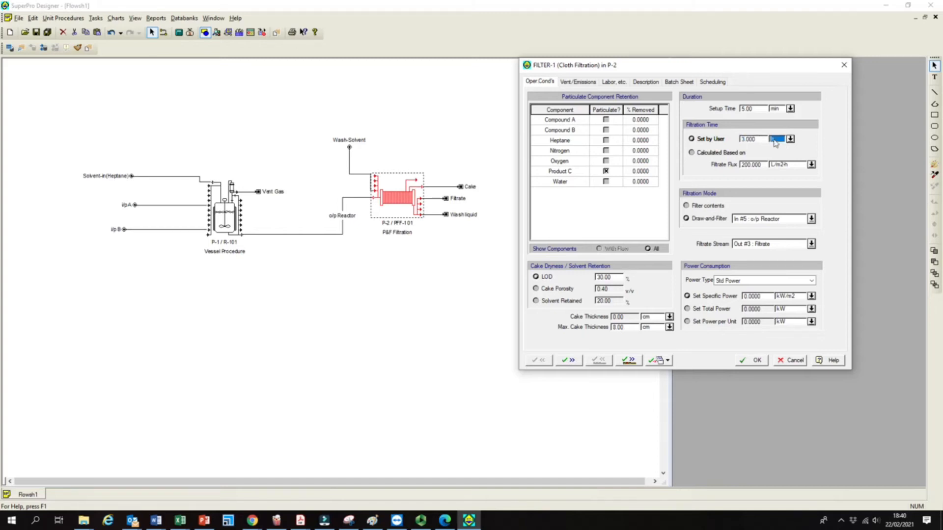
Set the removal percentage of Product C to 95% and proceed to the cake wash operation.
left_click(567, 361)
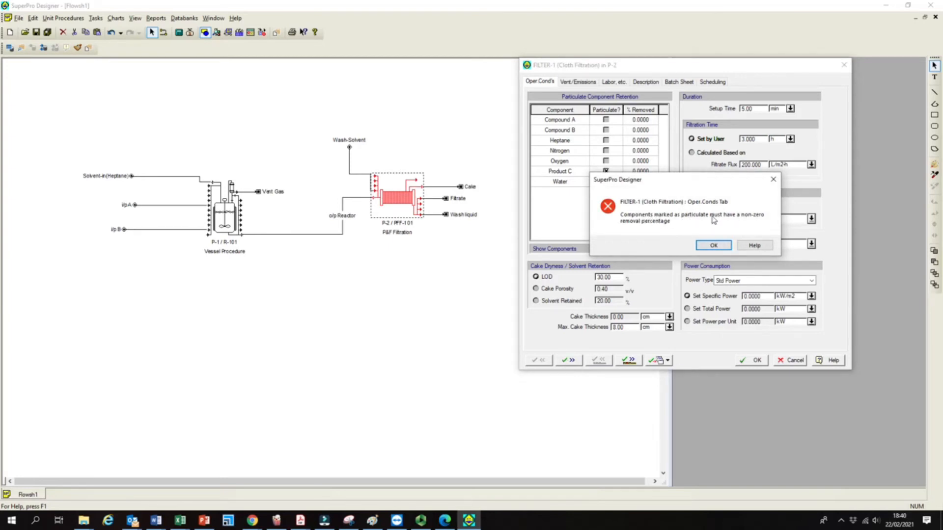
left_click(704, 246)
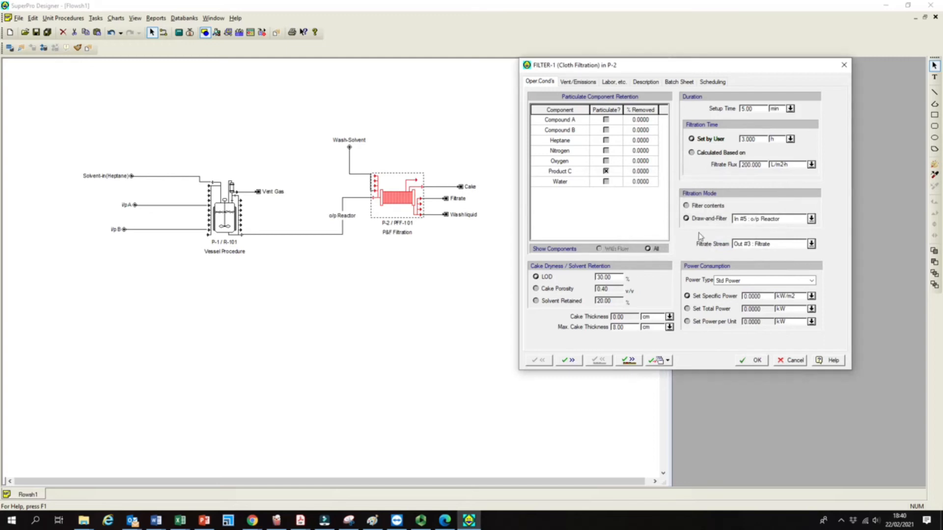
left_click(638, 171)
type("95.0000")
left_click(642, 183)
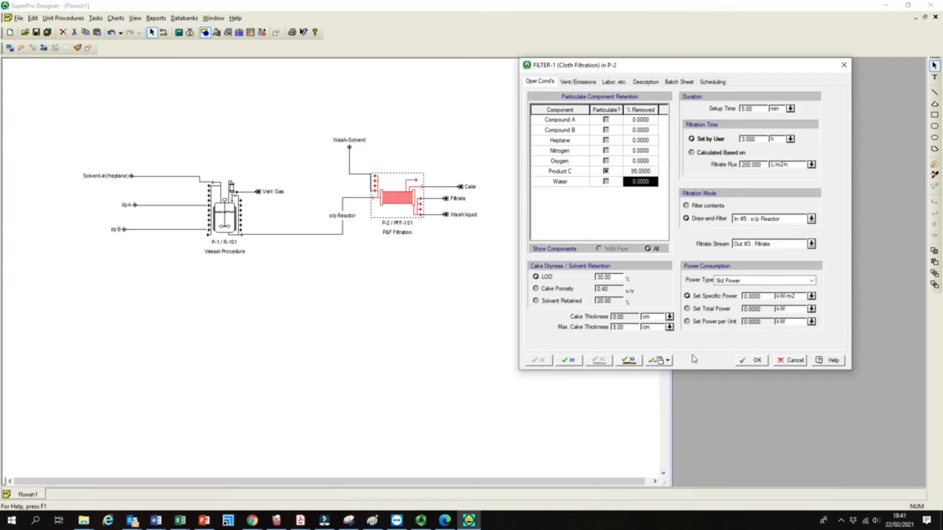
left_click(566, 361)
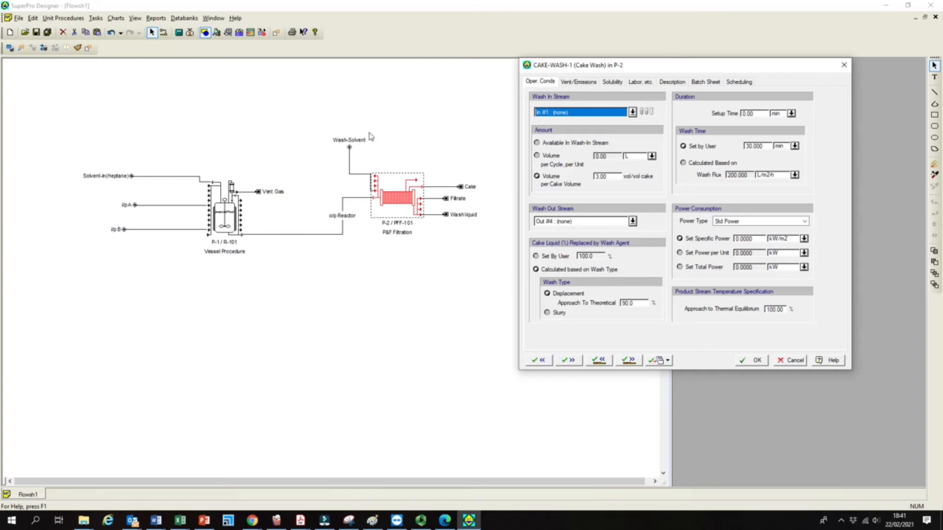
Assign In #4 : Wash-Solvent as the cake wash's wash-in stream and check that stream's composition.
left_click(632, 112)
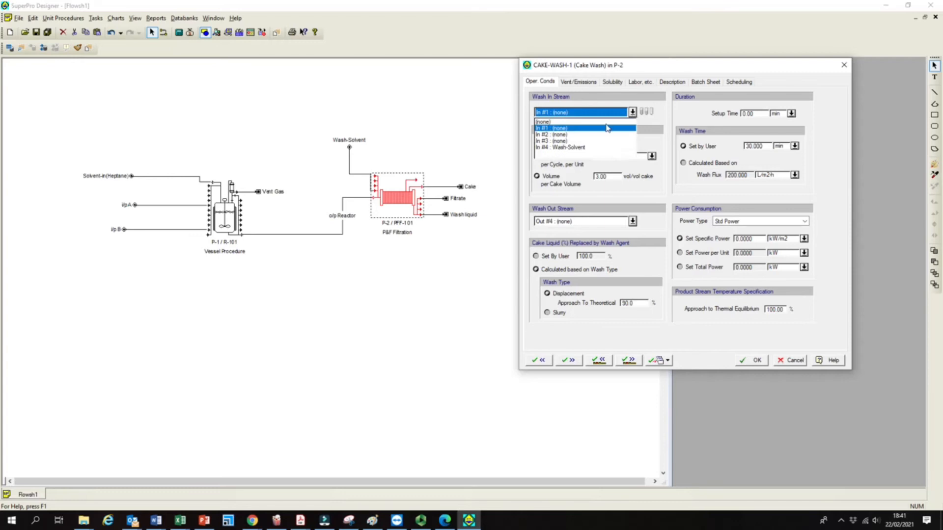
left_click(570, 147)
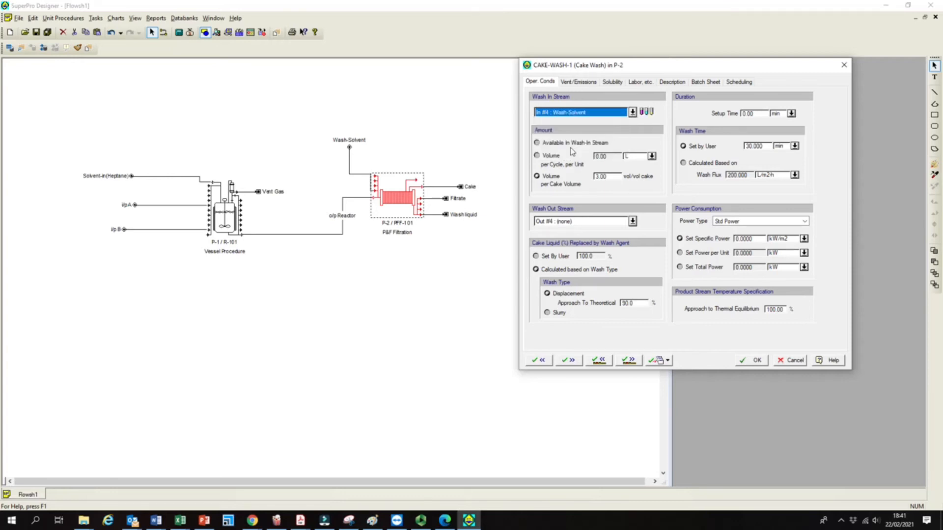
left_click(647, 112)
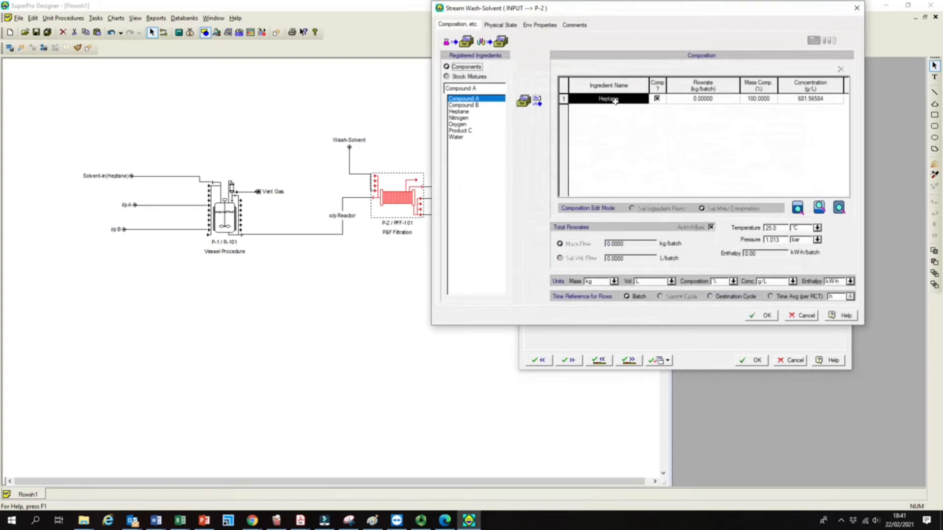
left_click(857, 8)
left_click(665, 199)
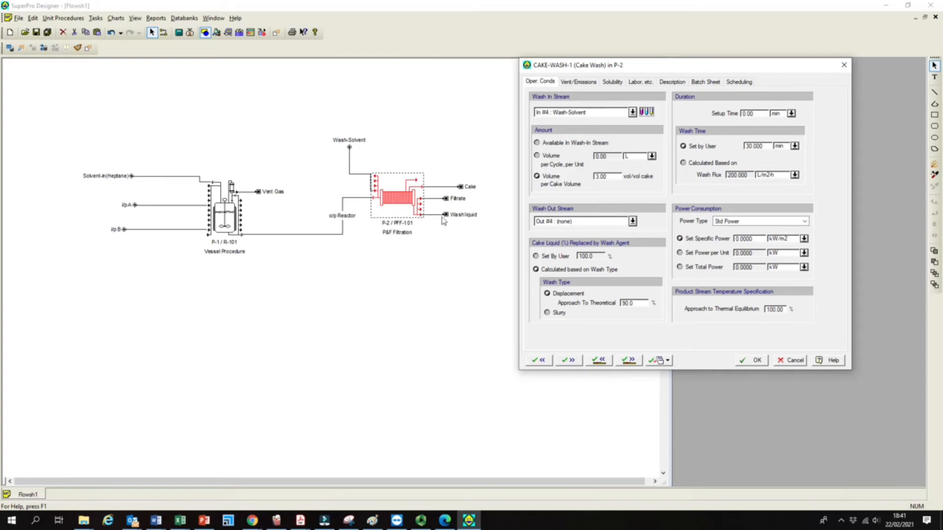
Assign Out #6 : Wash liquid as the wash-out stream and proceed to the transfer-out operation.
left_click(632, 221)
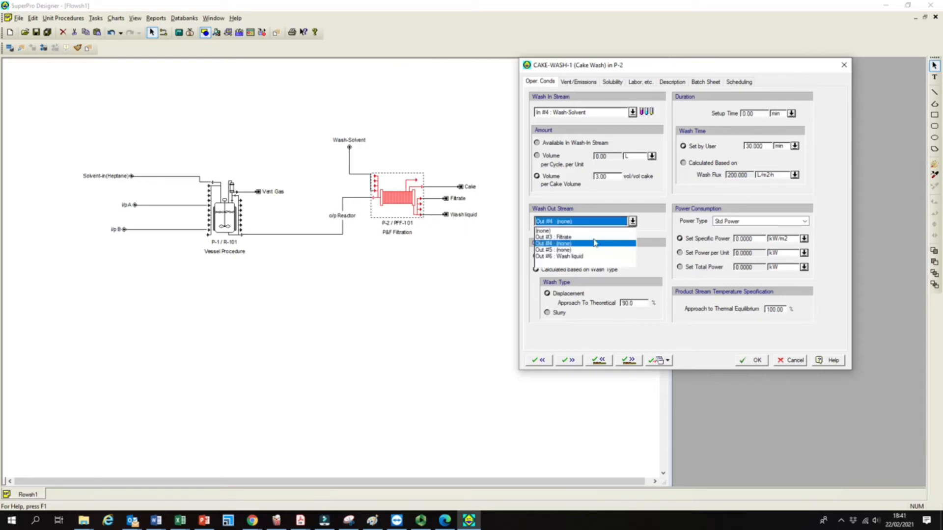
left_click(579, 257)
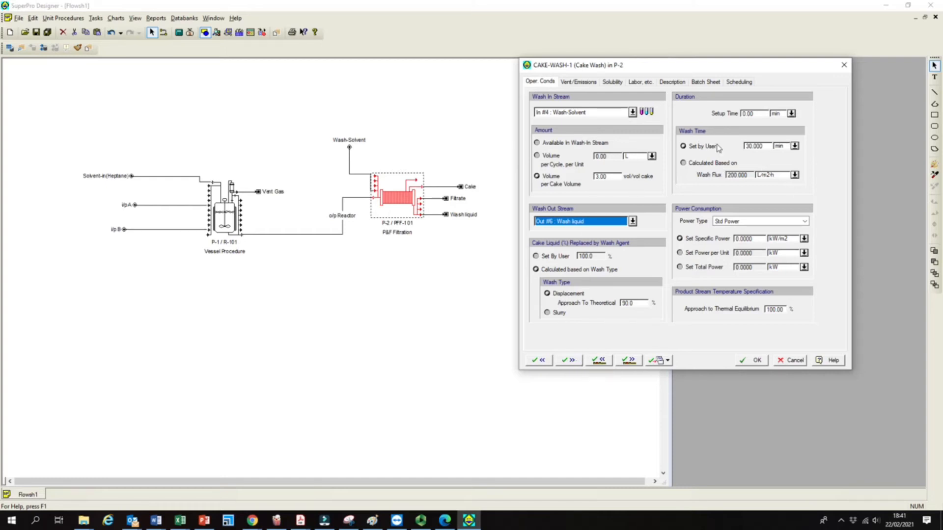
left_click(570, 361)
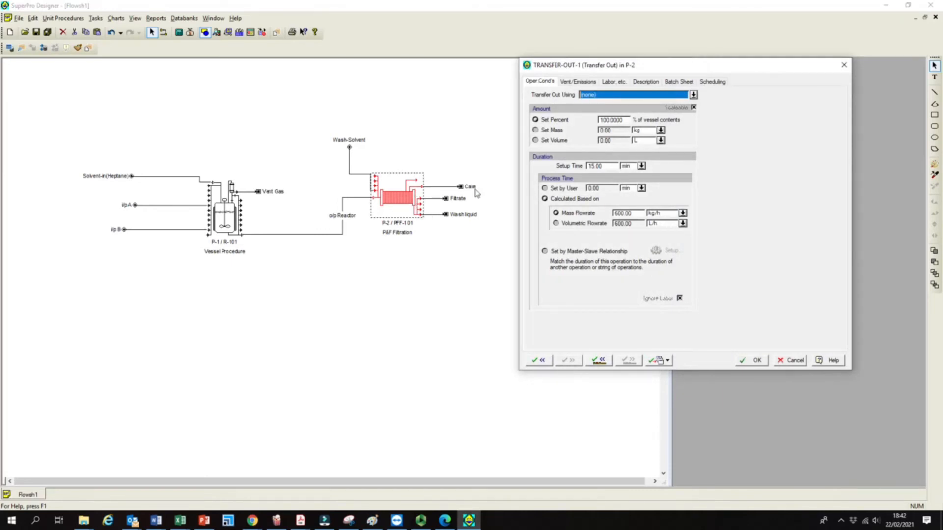
Transfer out through Out #2 : Cake with a user-set process time of 30 min, check the scheduling and accept the operation settings.
left_click(693, 95)
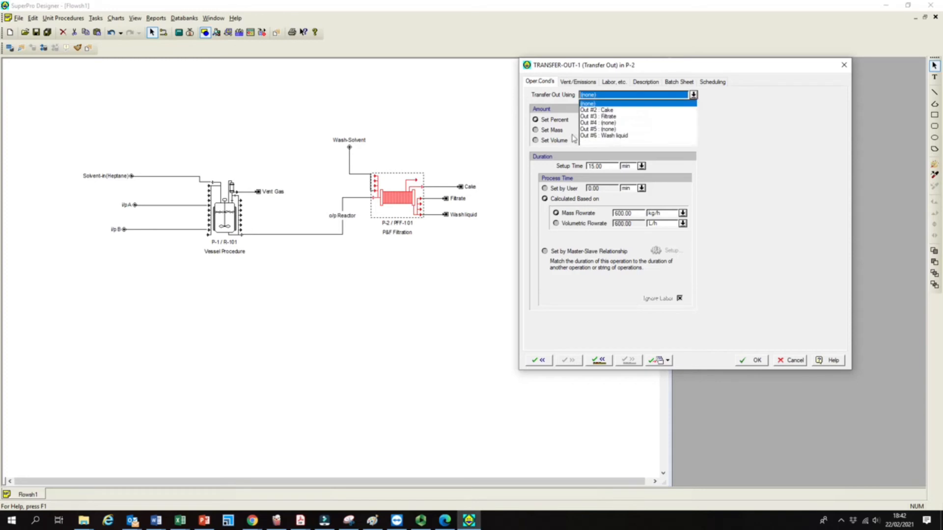
left_click(607, 110)
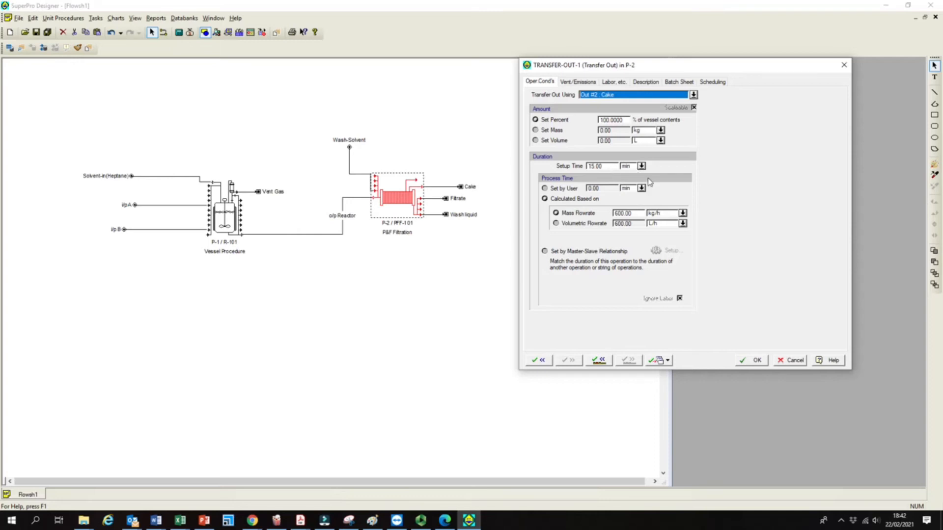
left_click(546, 188)
double_click(602, 189)
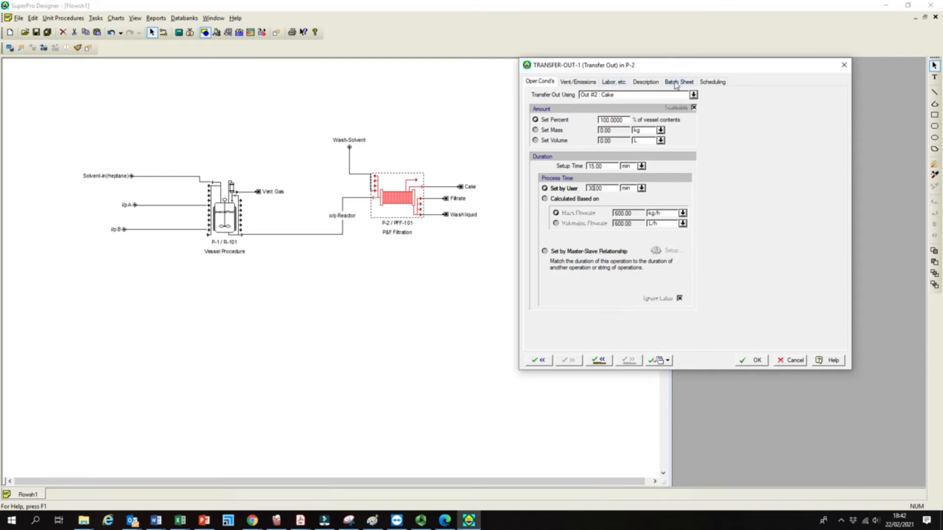
left_click(712, 83)
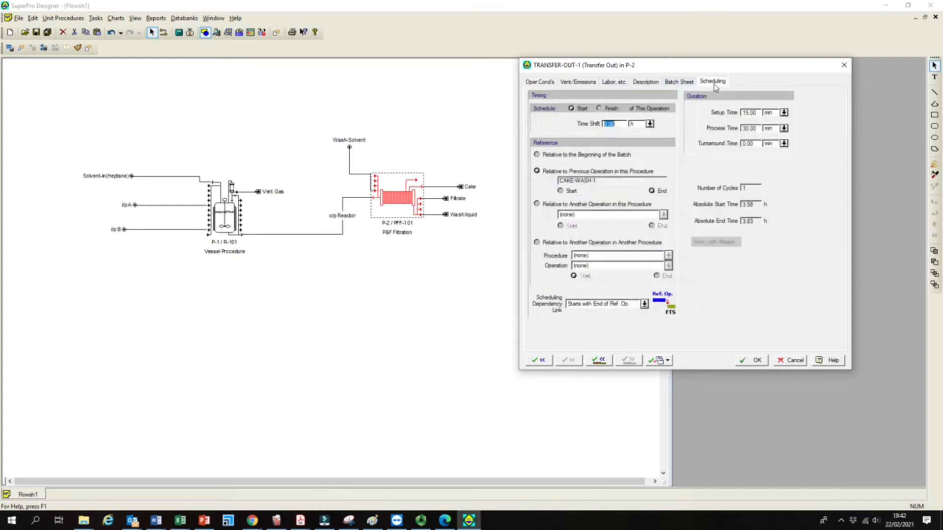
left_click(753, 361)
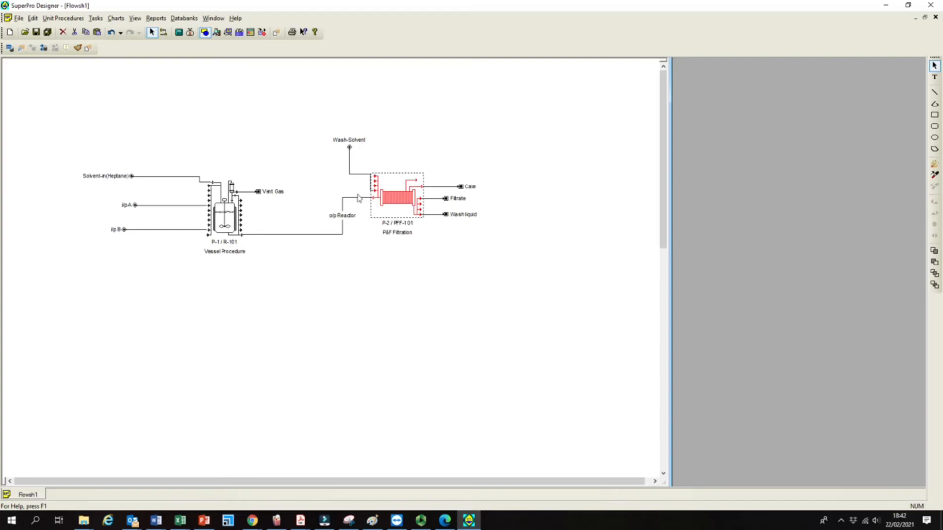
Solve the mass and energy balances for the flowsheet.
left_click(351, 169)
left_click(178, 33)
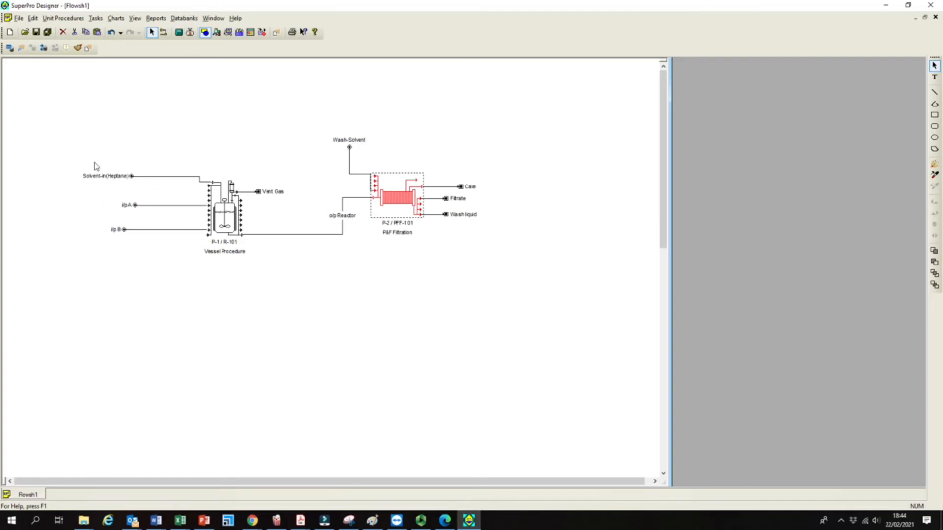
left_click(180, 33)
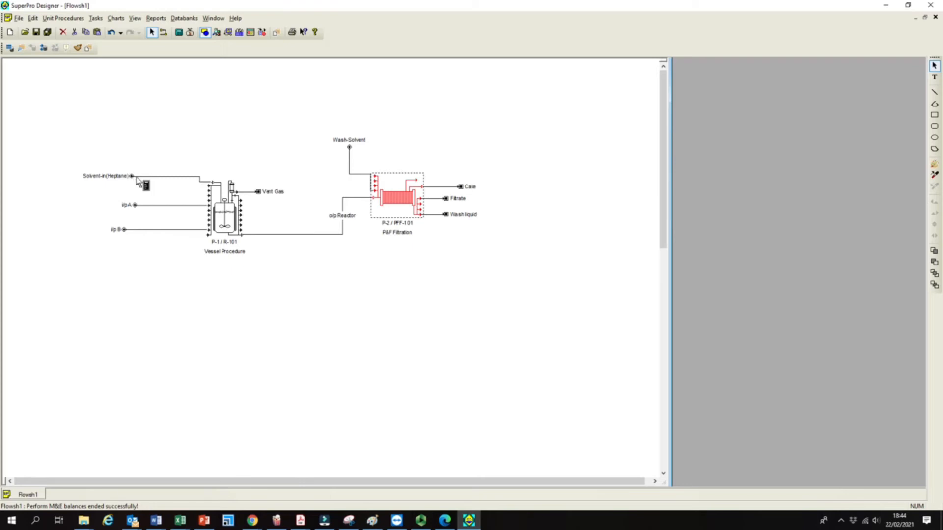
right_click(452, 190)
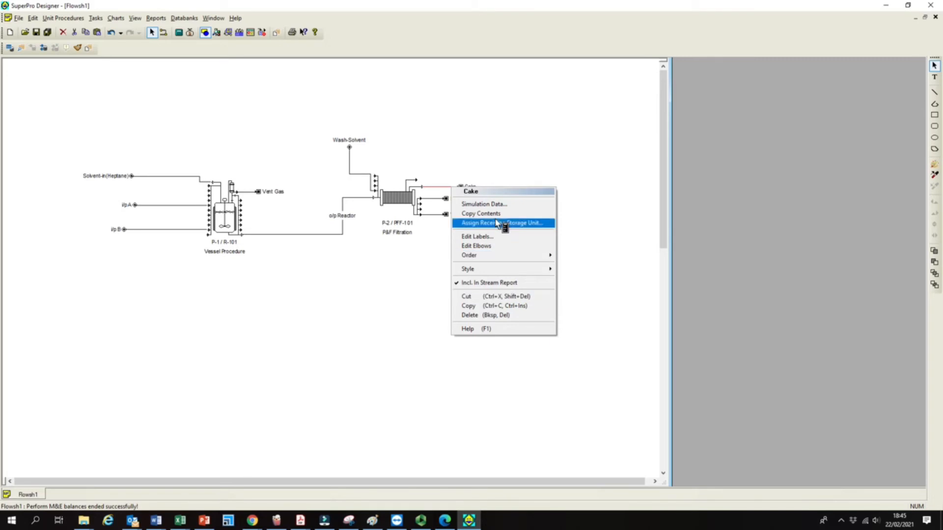
left_click(476, 241)
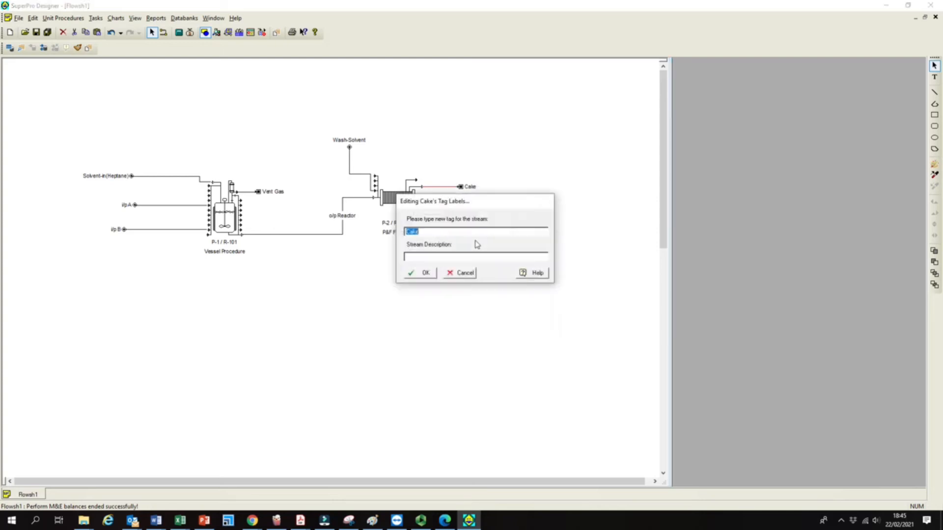
left_click(449, 272)
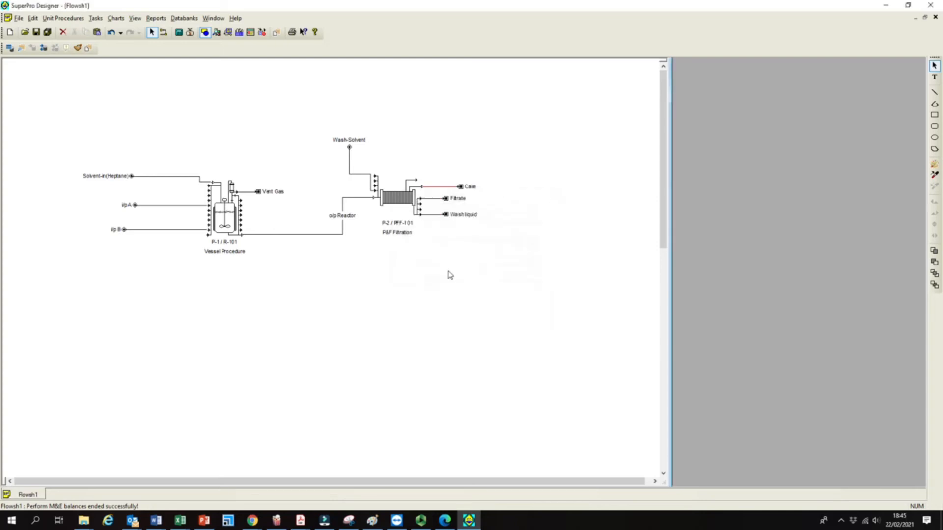
Examine the component flow rates and mass composition of the Cake output stream.
double_click(450, 188)
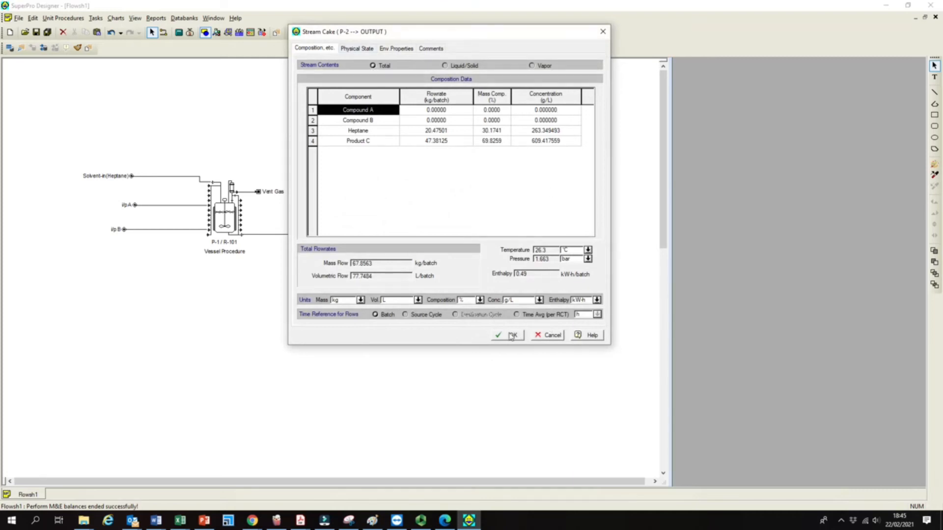
left_click(511, 336)
right_click(441, 190)
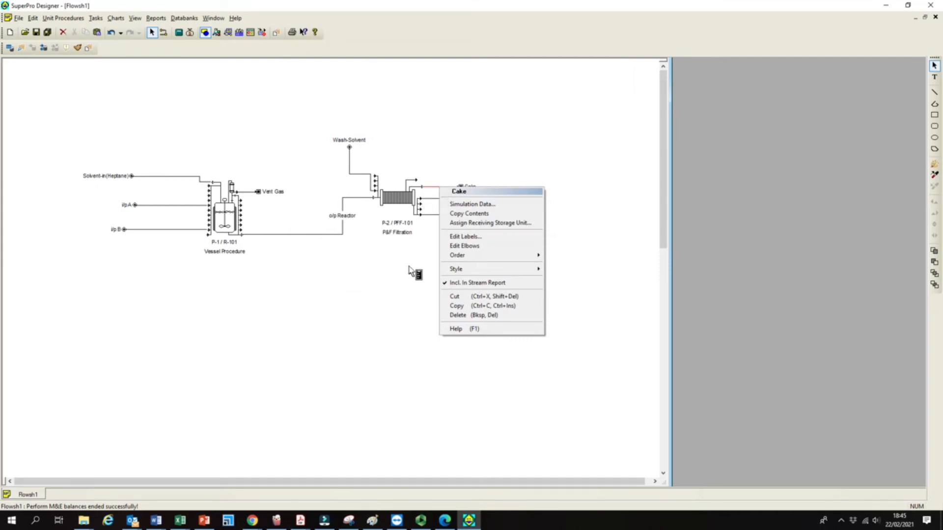
left_click(482, 248)
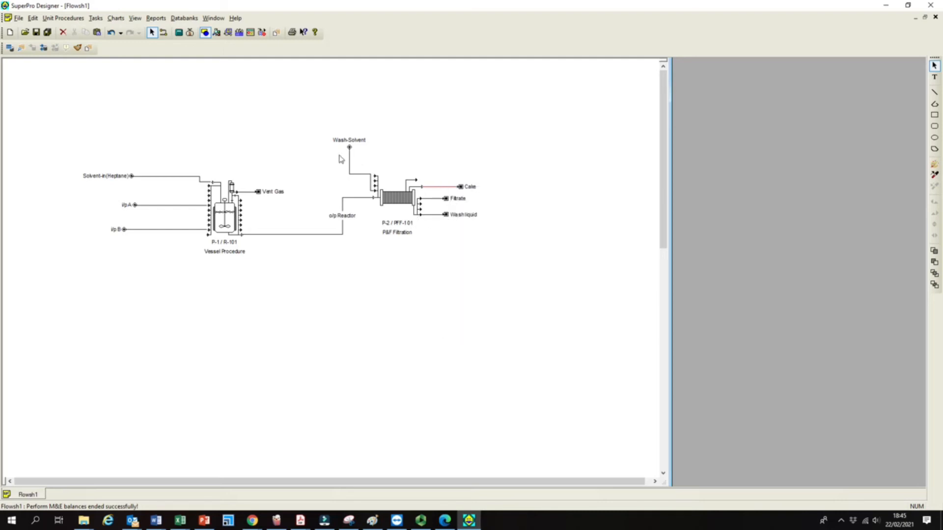
right_click(314, 236)
right_click(308, 237)
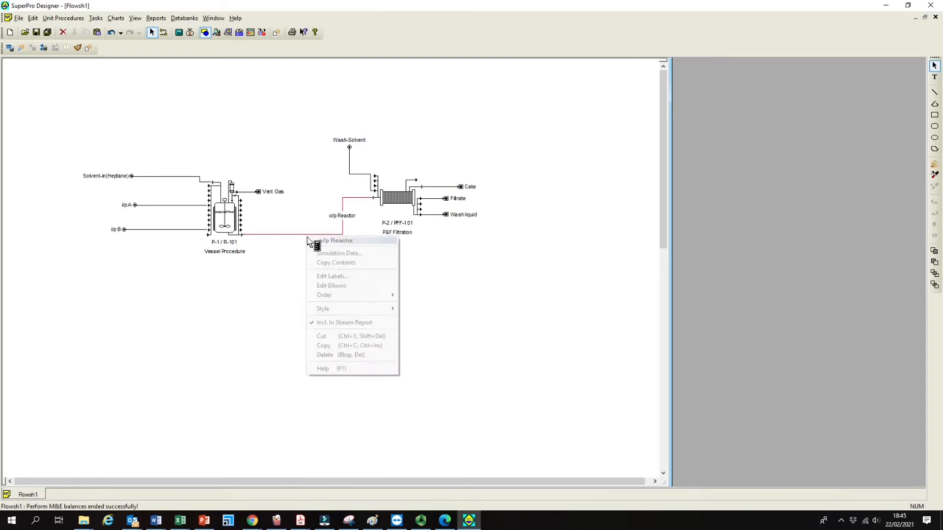
left_click(444, 201)
right_click(432, 201)
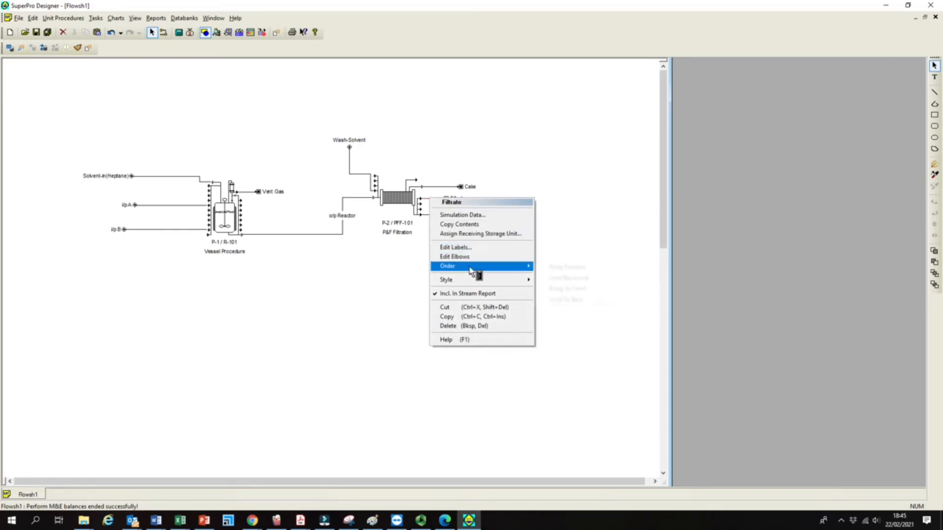
mouse_move(475, 283)
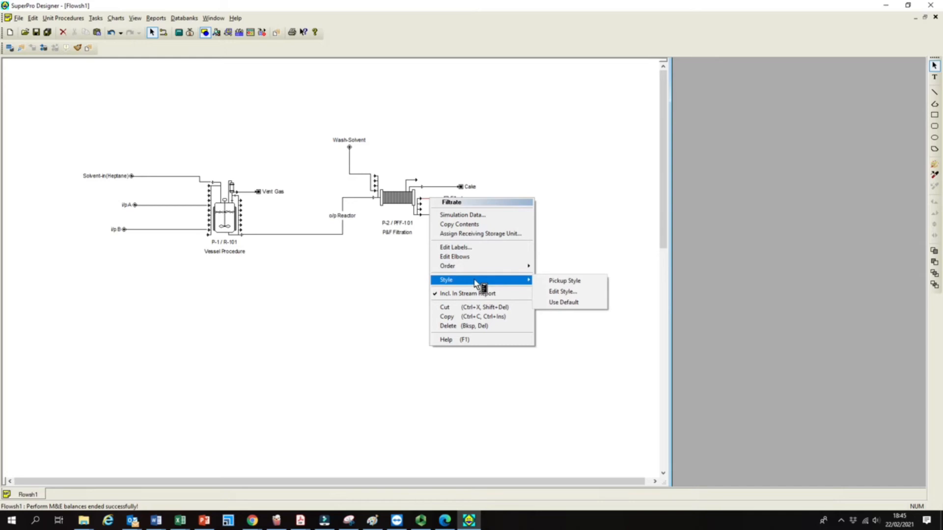
left_click(415, 277)
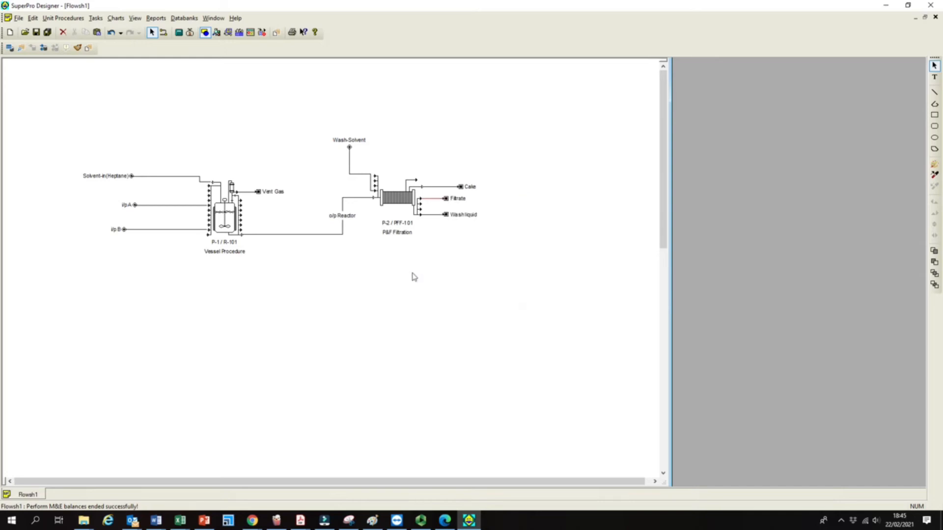
left_click(414, 188)
left_click(352, 160)
right_click(350, 162)
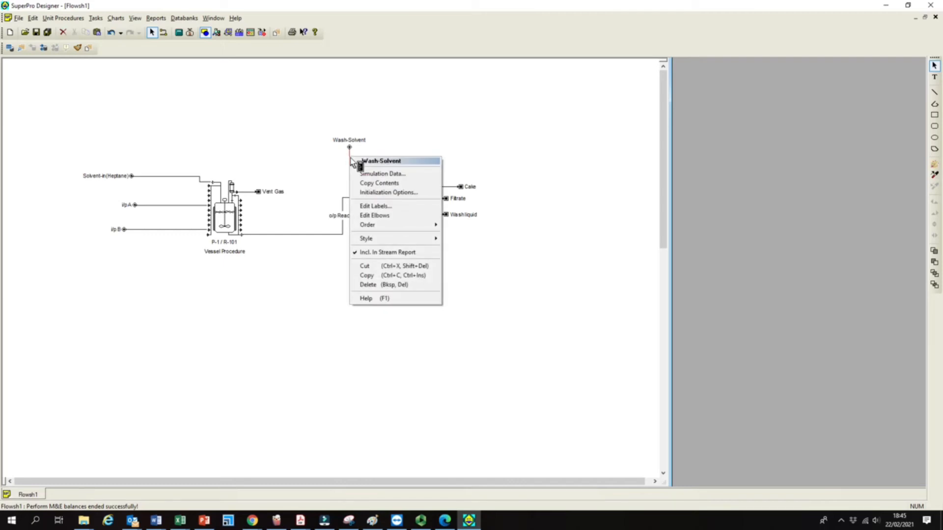
Display an info tag on the Cake stream showing its total mass flow.
left_click(511, 127)
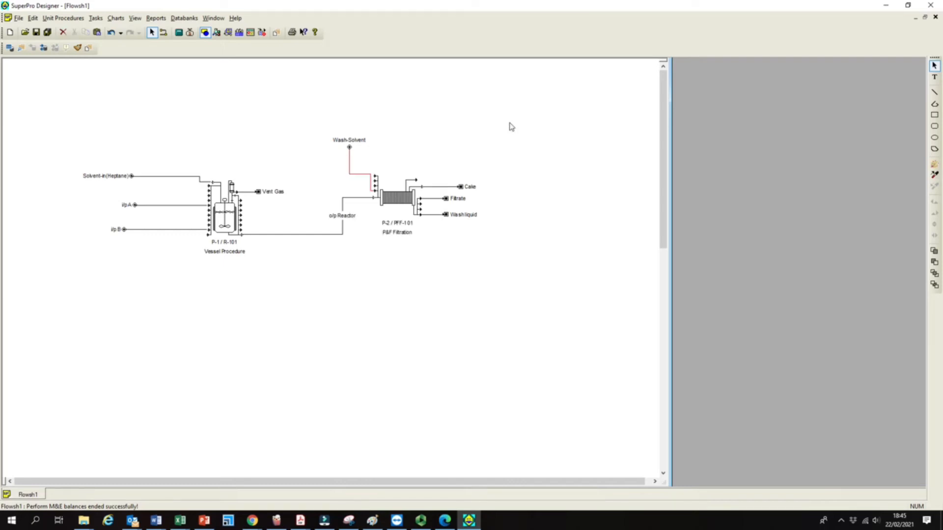
right_click(437, 188)
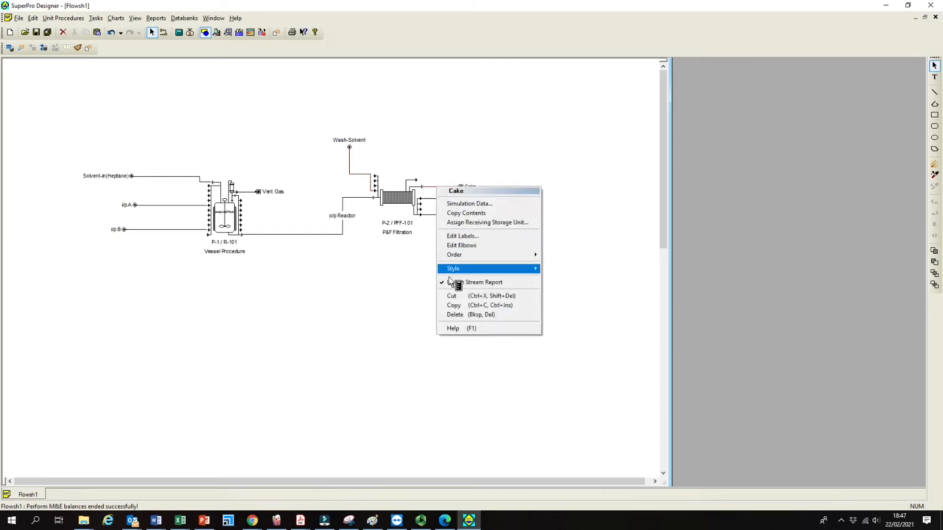
mouse_move(463, 273)
left_click(606, 269)
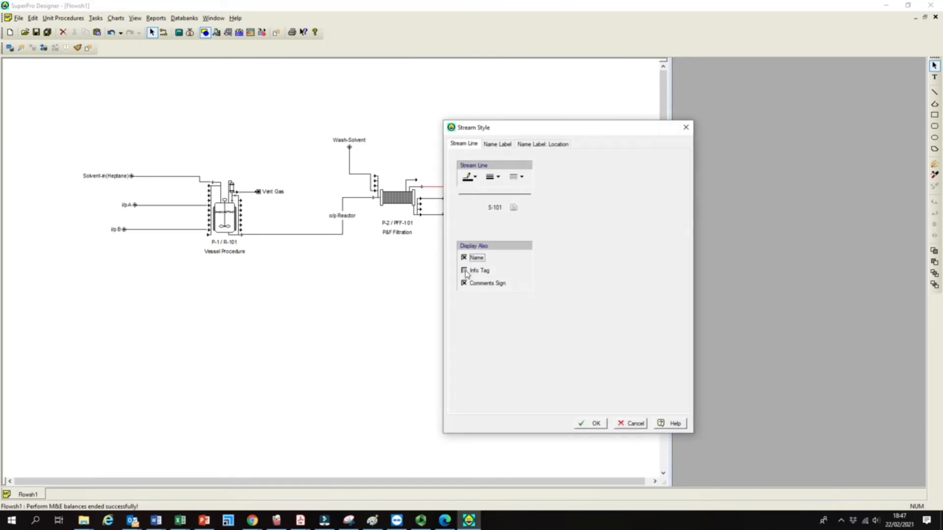
left_click(465, 272)
left_click_drag(536, 128, 642, 130)
left_click(607, 144)
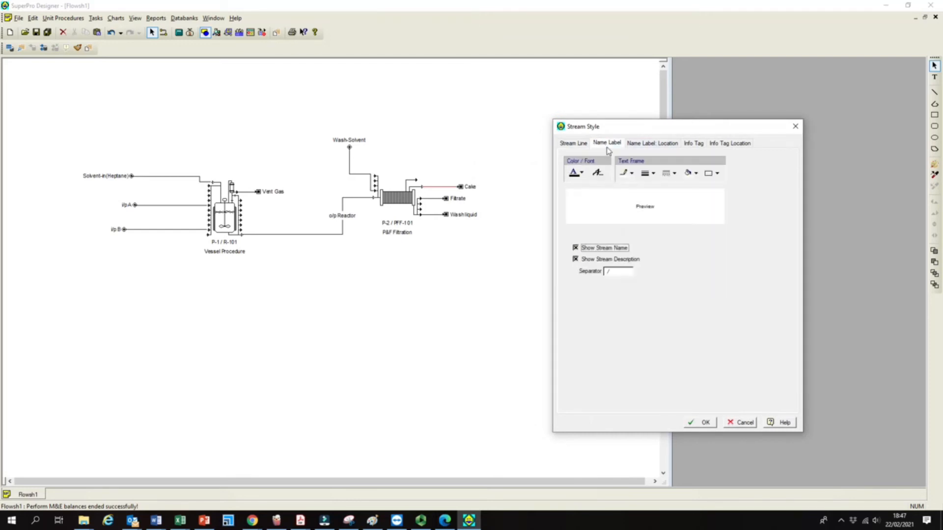
left_click(630, 147)
left_click(608, 143)
left_click(703, 144)
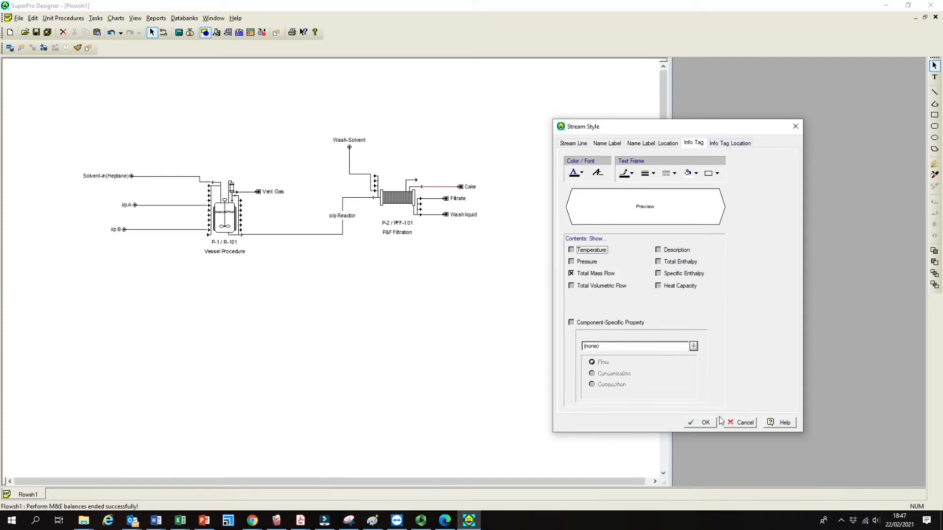
left_click(703, 423)
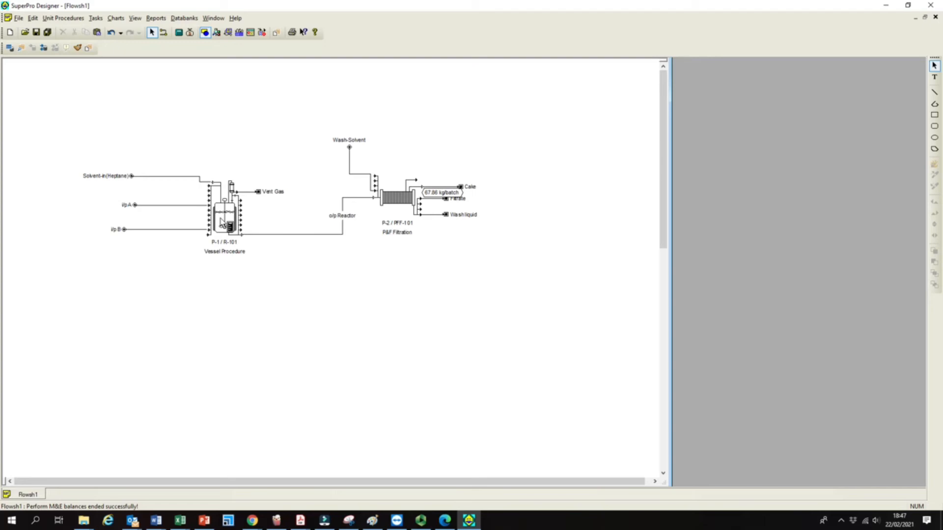
Change the set conversion of Reaction #1 in vessel P-1's REACT-1 operation and re-solve the mass and energy balances.
left_click(220, 221)
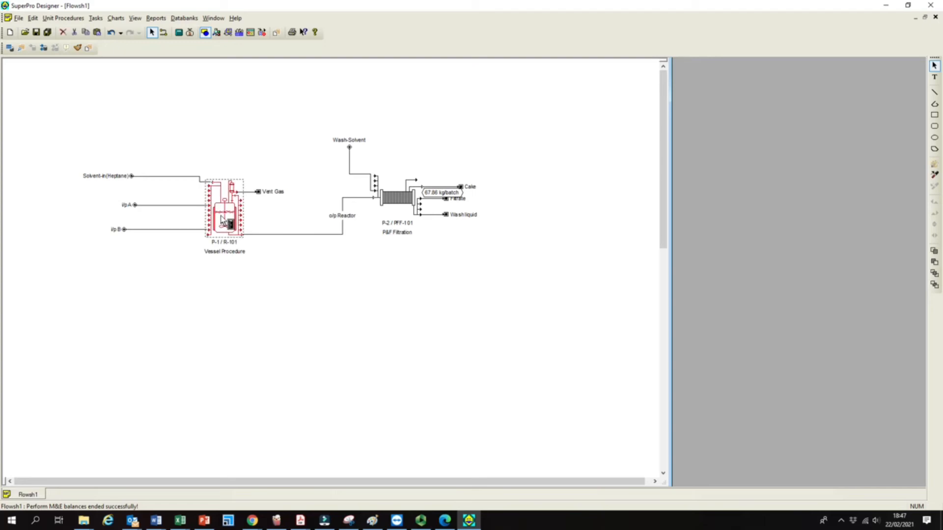
right_click(221, 220)
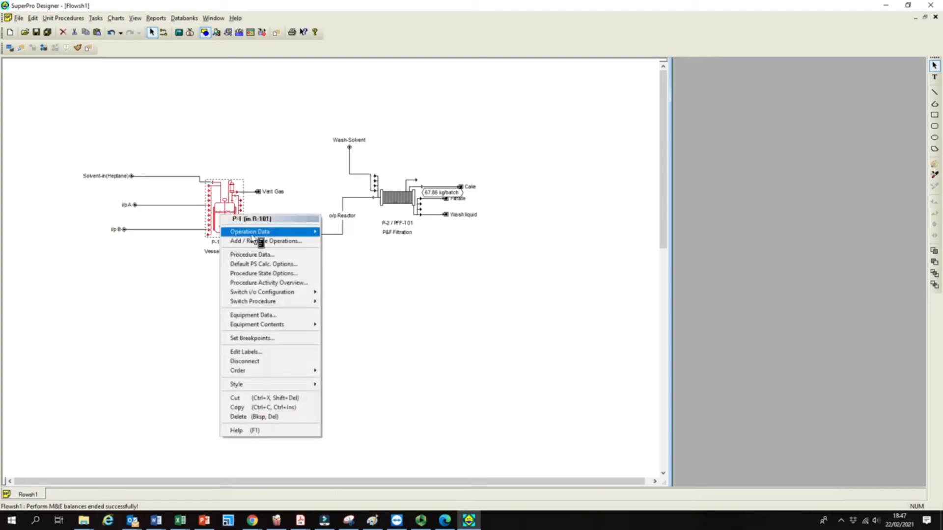
mouse_move(257, 232)
left_click(359, 265)
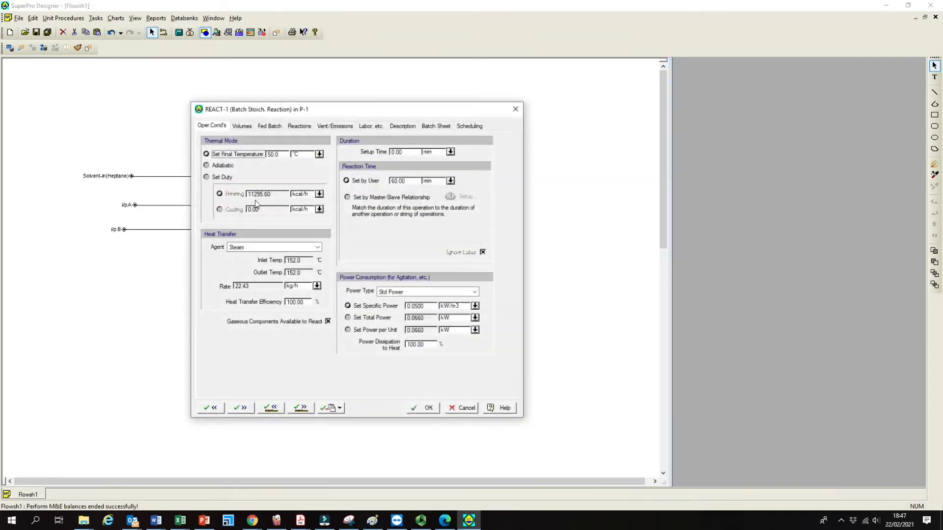
left_click(240, 127)
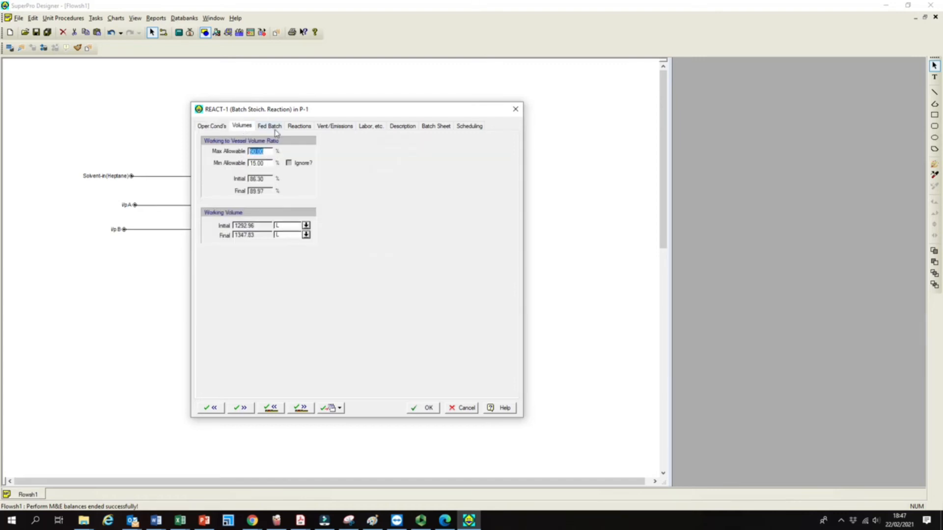
left_click(299, 127)
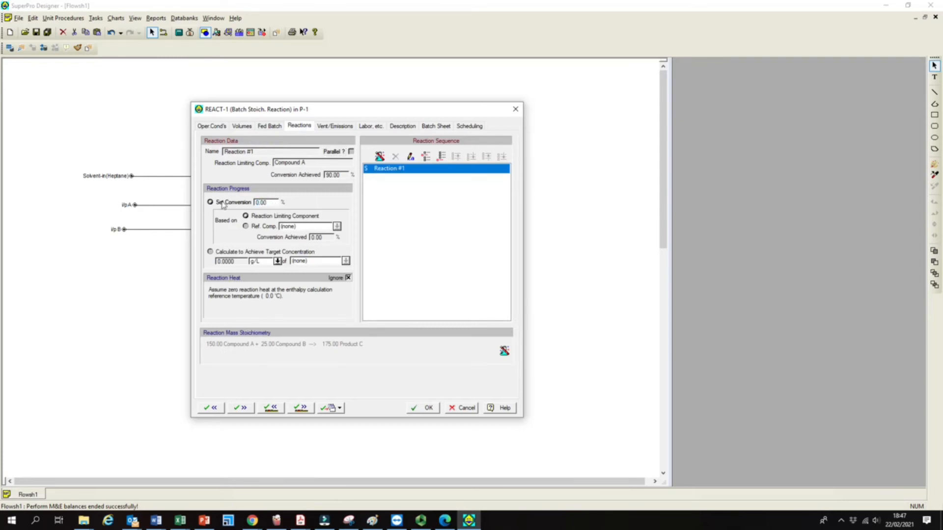
left_click(429, 408)
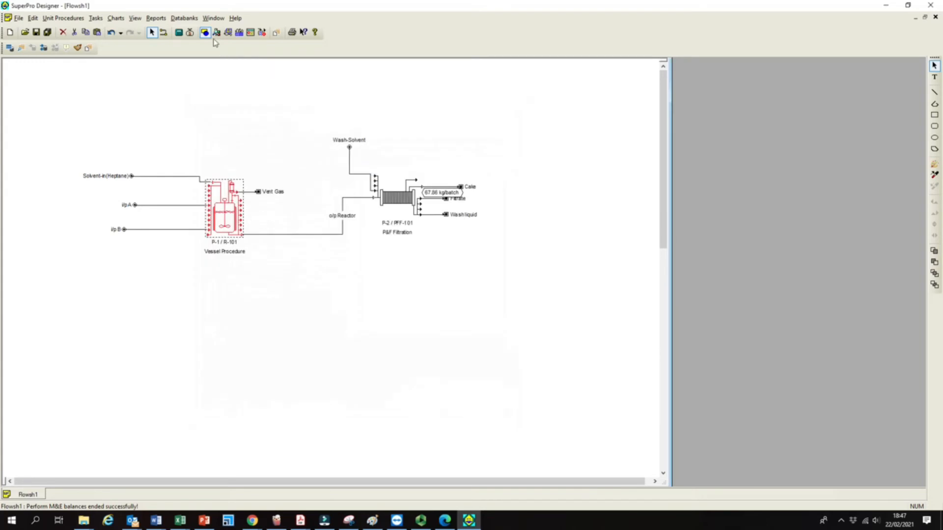
left_click(179, 33)
right_click(225, 207)
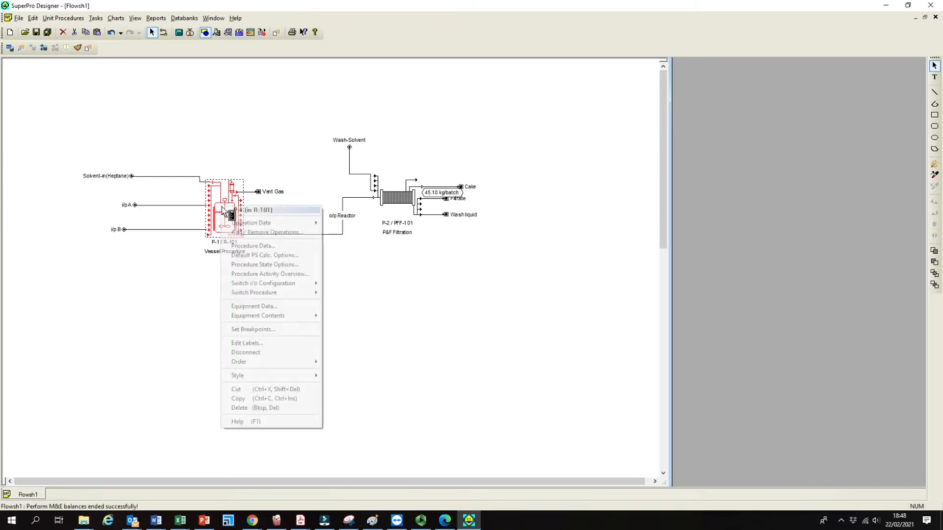
left_click(255, 126)
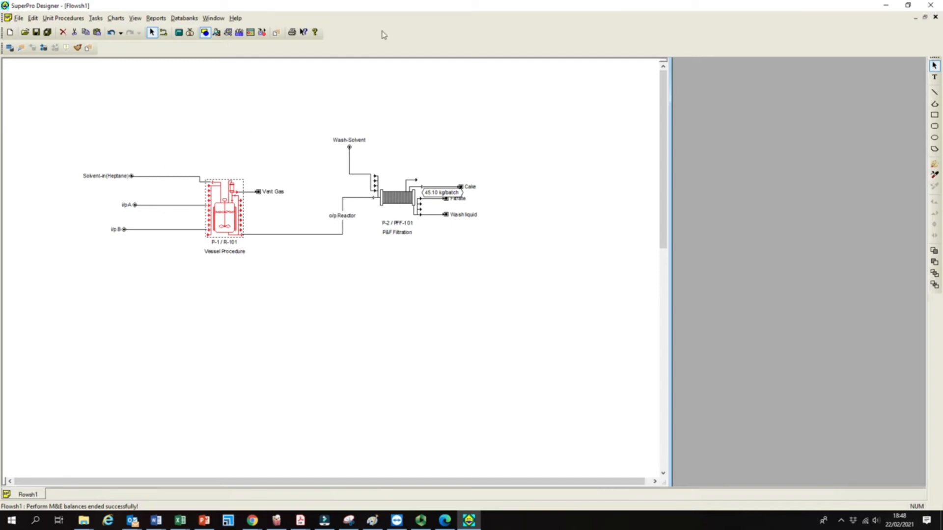
left_click(151, 207)
right_click(151, 208)
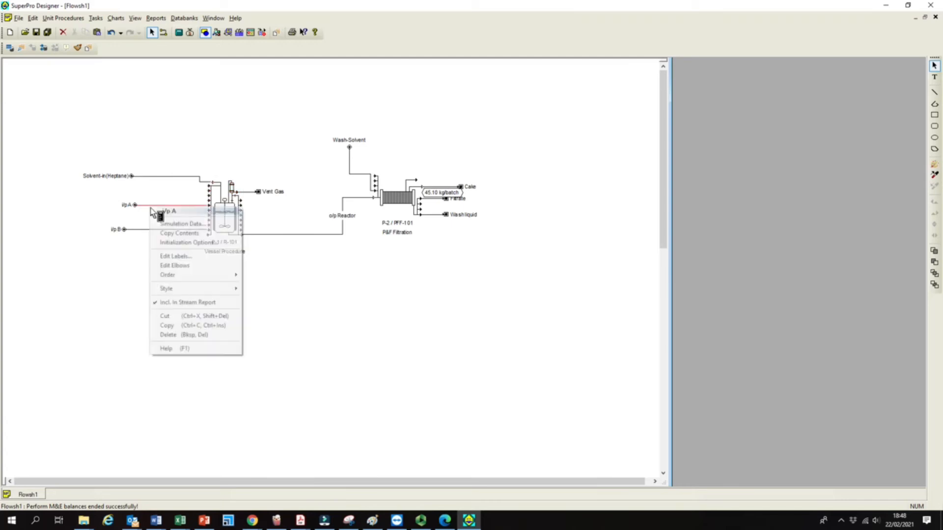
left_click(226, 200)
right_click(226, 217)
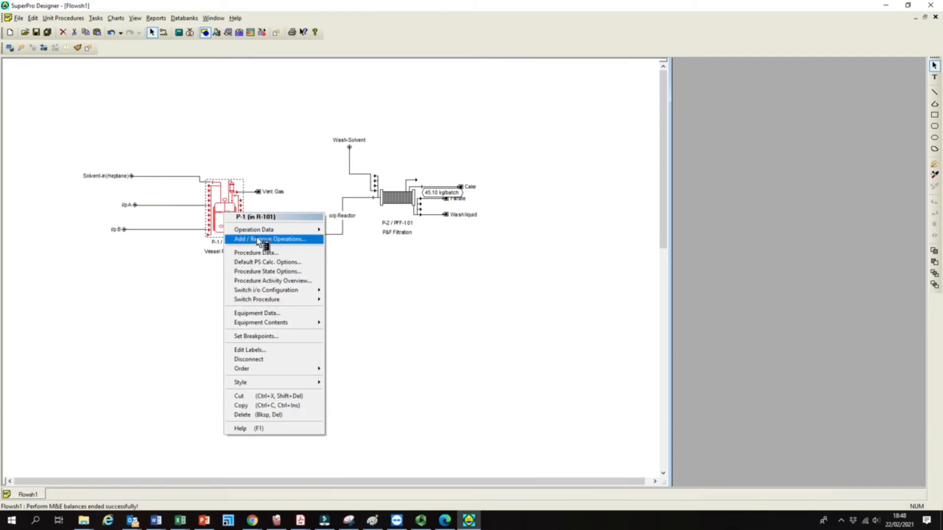
mouse_move(258, 233)
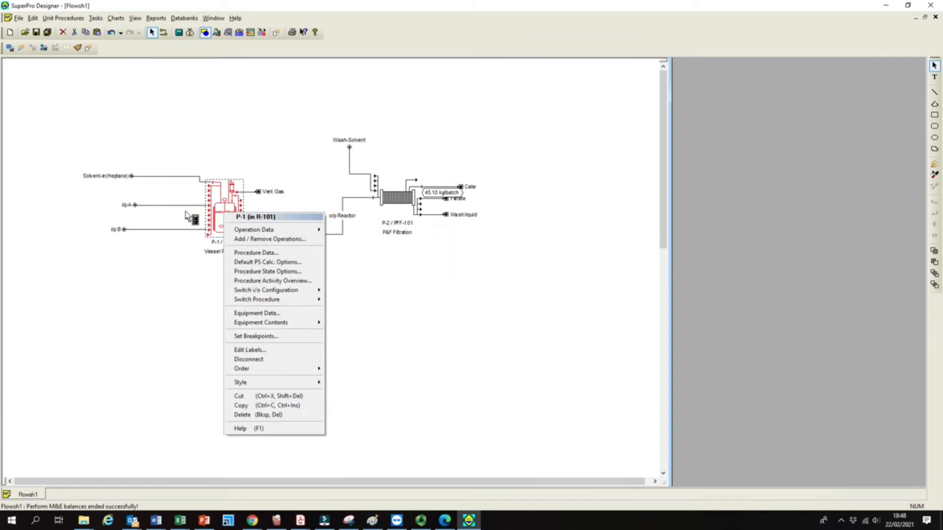
left_click(256, 240)
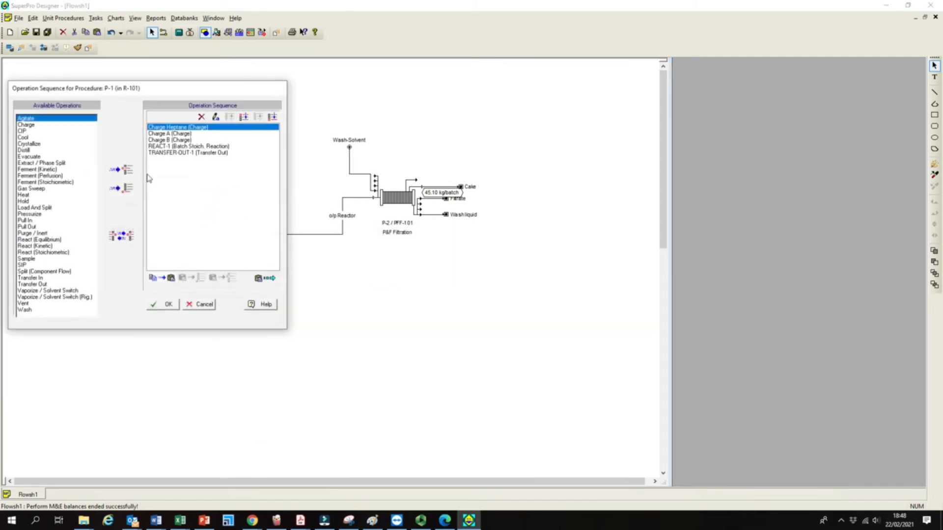
left_click(164, 304)
Set the user-defined mass of the Charge A operation in vessel P-1 to 100 kg.
right_click(248, 217)
mouse_move(265, 227)
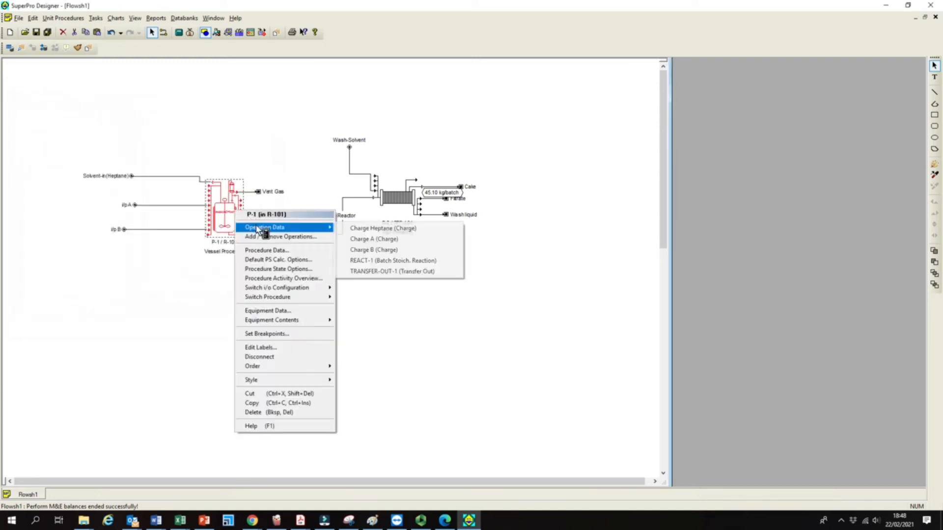
left_click(384, 239)
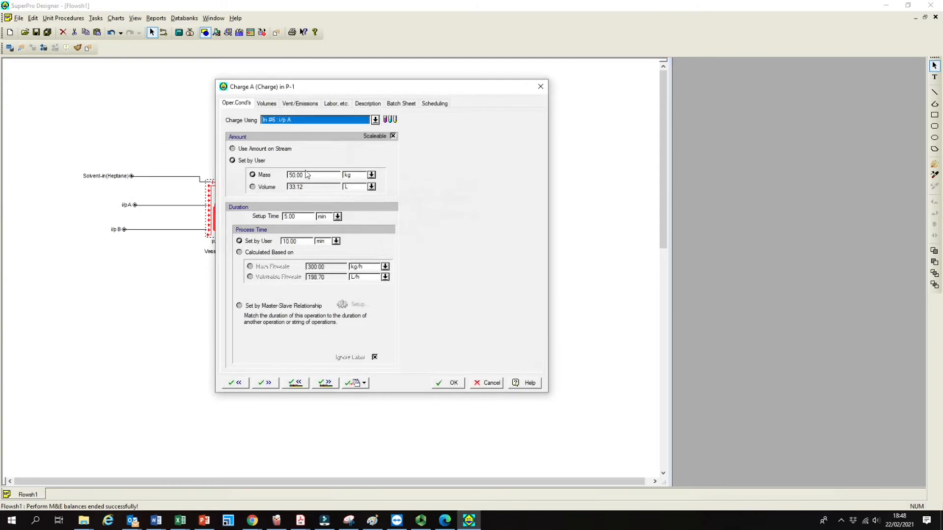
double_click(305, 173)
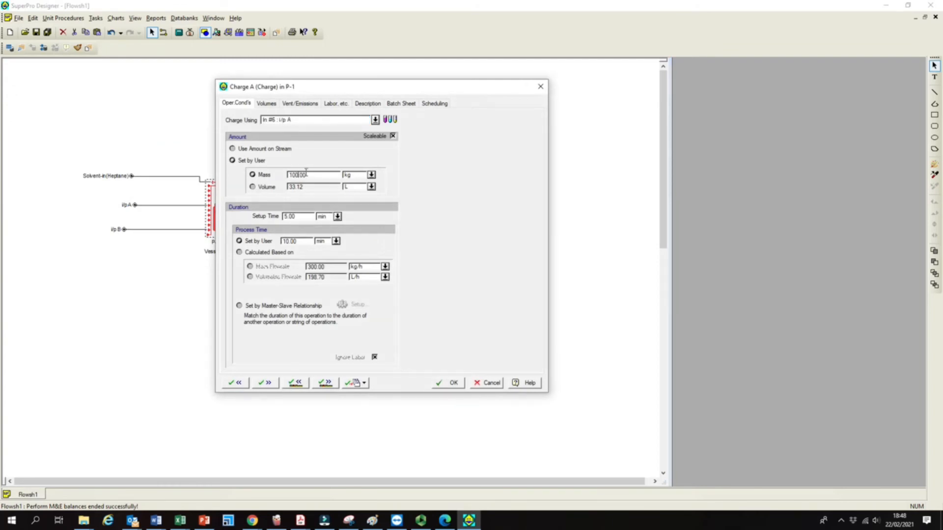
left_click(457, 382)
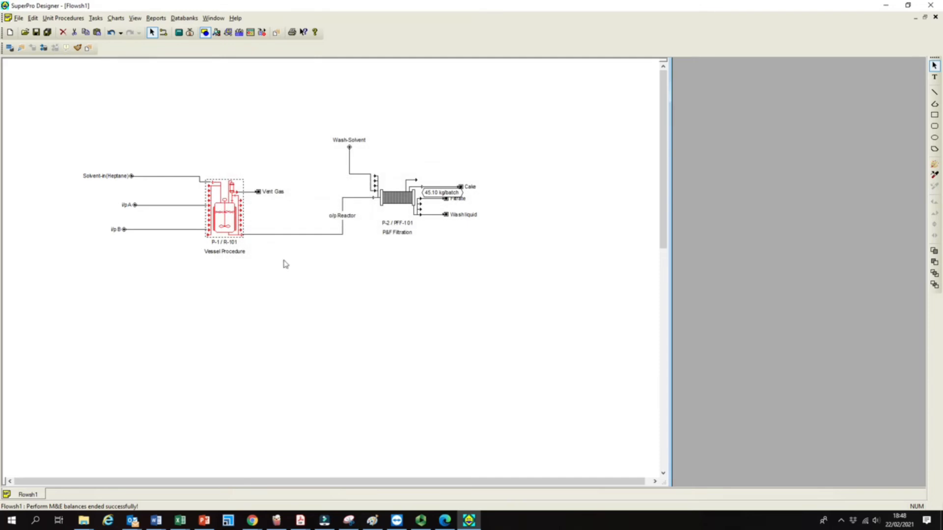
Solve the mass and energy balances again with the updated charge to the vessel.
left_click(167, 236)
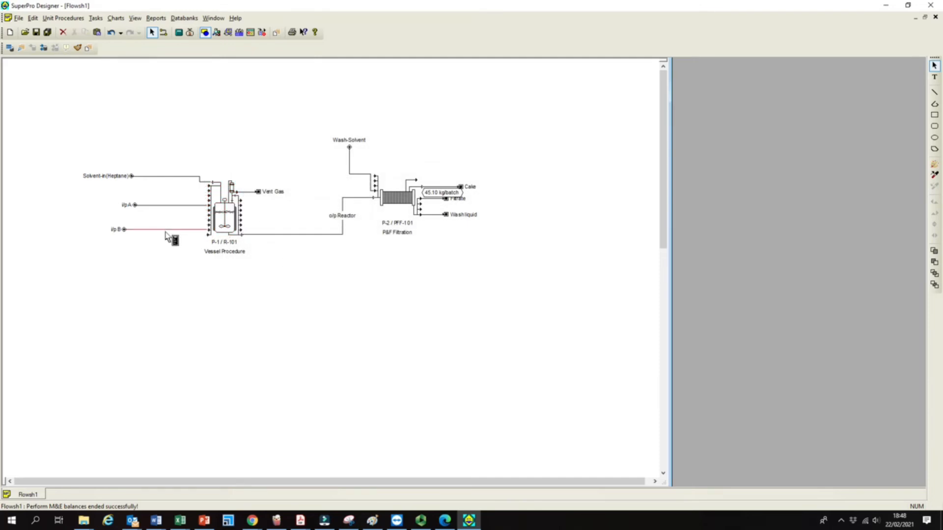
right_click(167, 236)
right_click(227, 220)
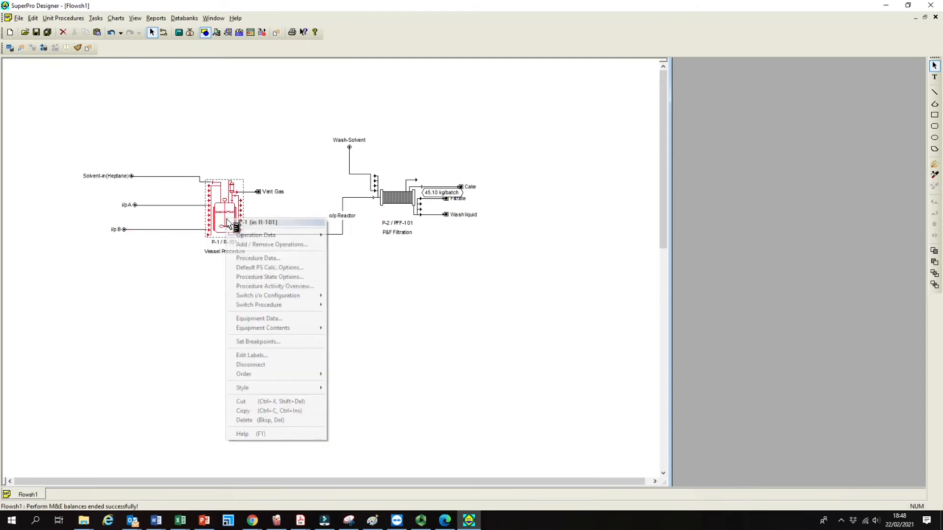
mouse_move(262, 237)
key("Escape")
left_click(179, 33)
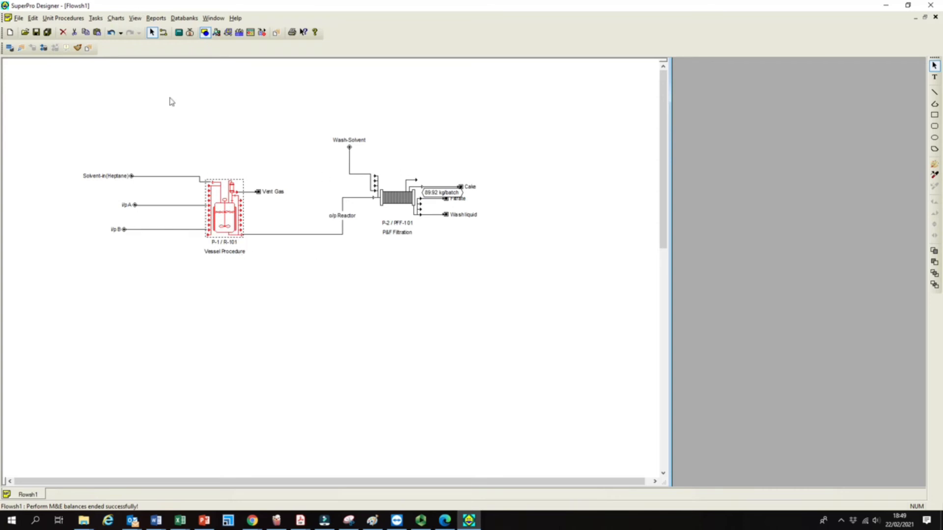
left_click(230, 153)
Try adding a GAC Adsorption procedure for liquid streams in the empty area below the flowsheet, and delete it.
left_click(64, 17)
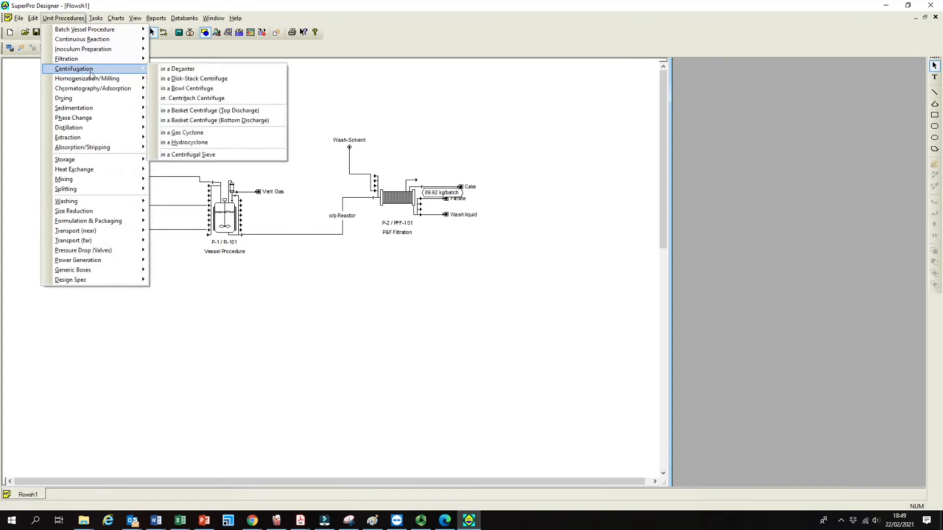
mouse_move(111, 73)
mouse_move(114, 92)
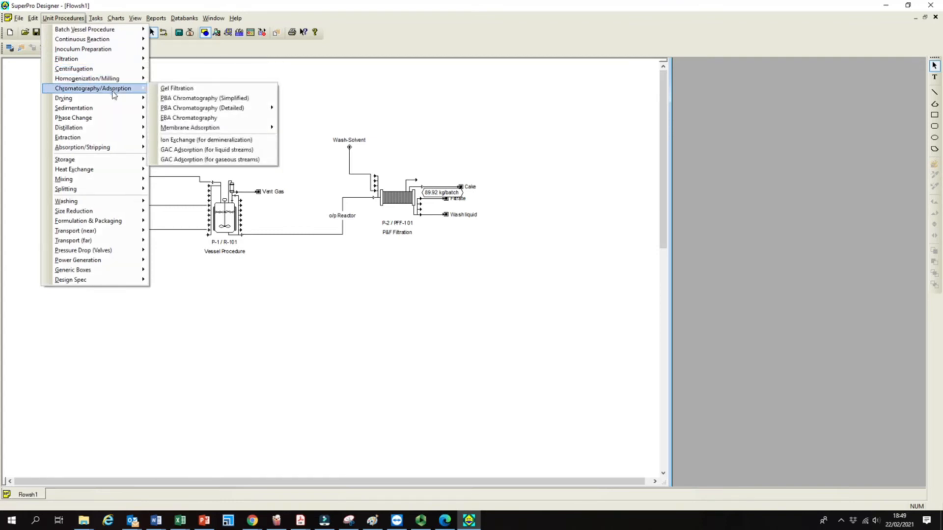
left_click(188, 150)
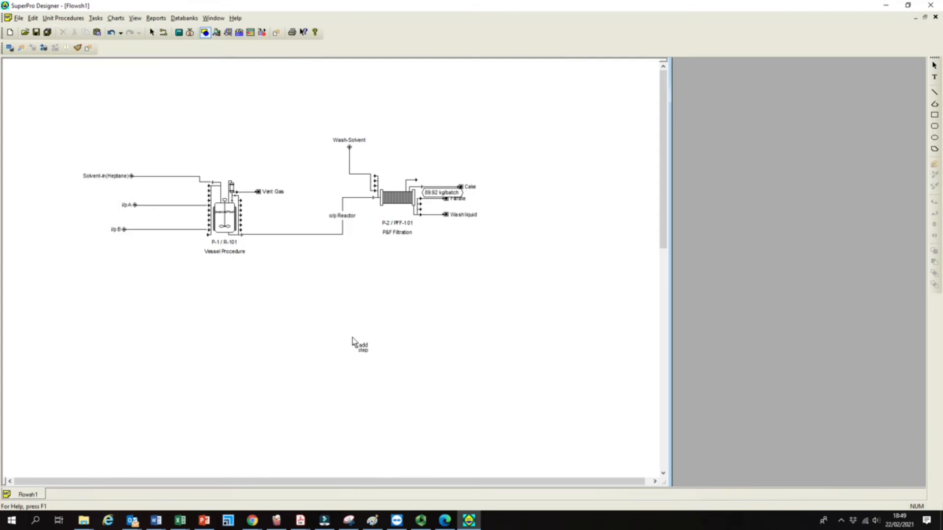
left_click(306, 354)
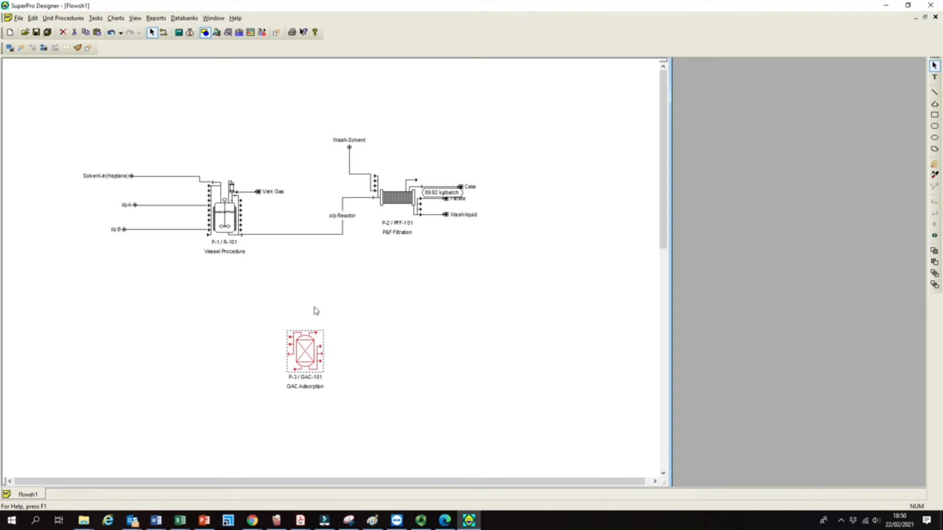
key("Delete")
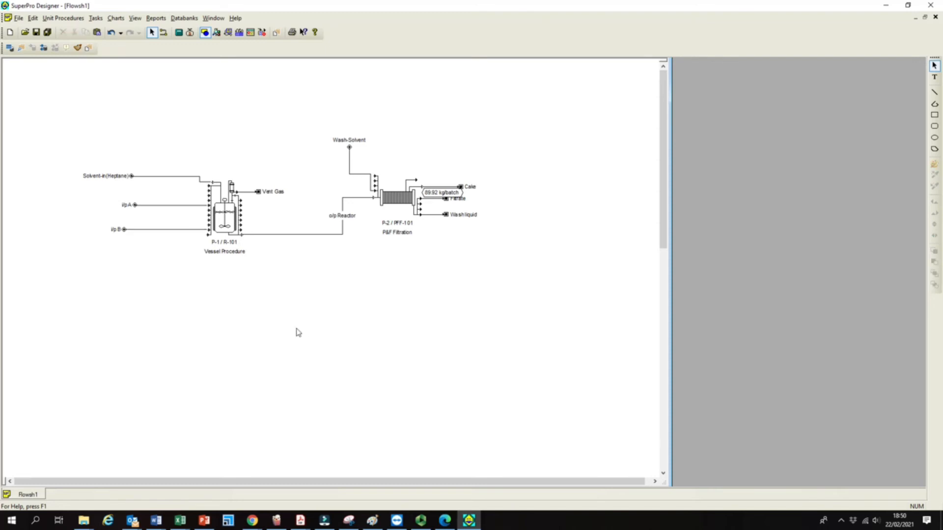
Set the final temperature of the REACT-1 operation in vessel P-1 to 0.0 °C.
double_click(229, 228)
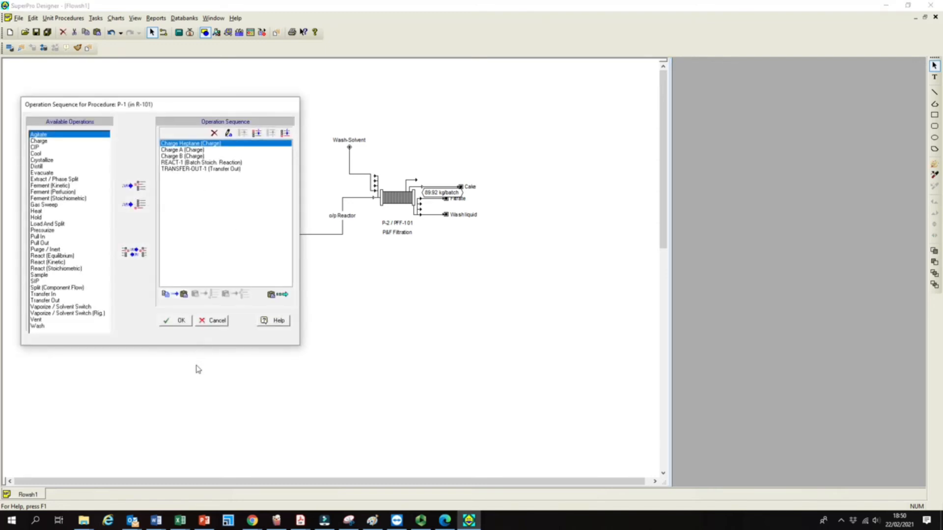
left_click(212, 321)
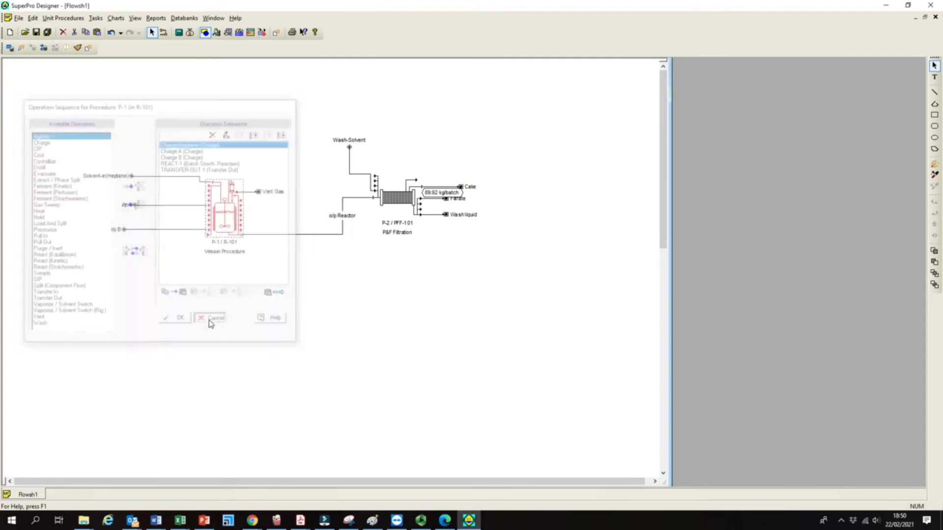
right_click(219, 203)
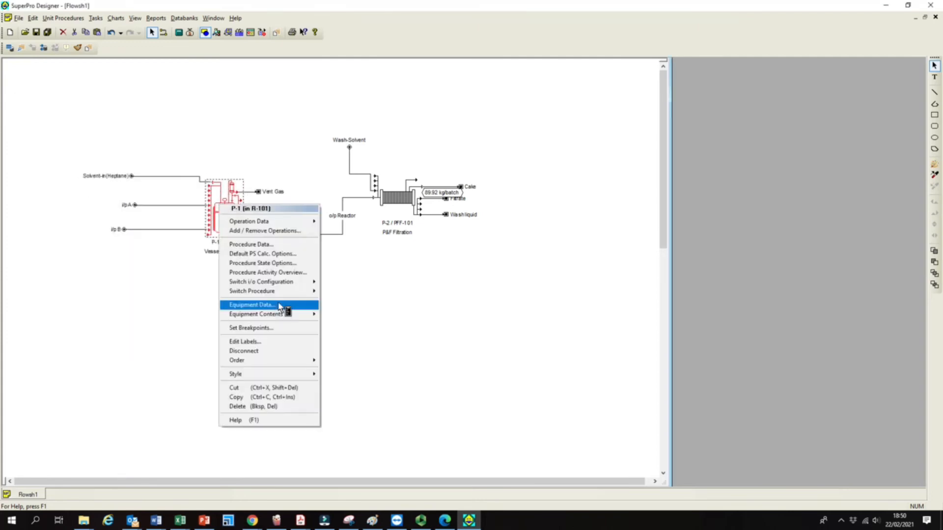
mouse_move(295, 222)
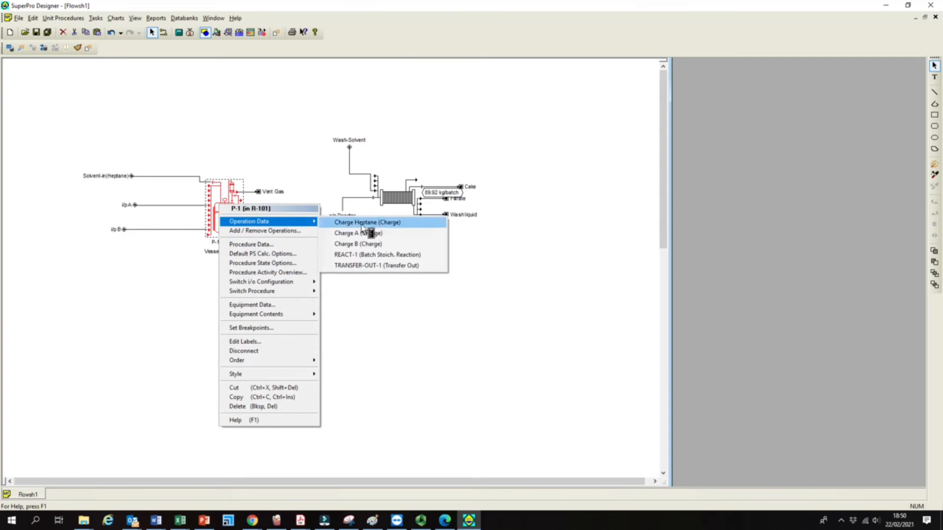
left_click(362, 255)
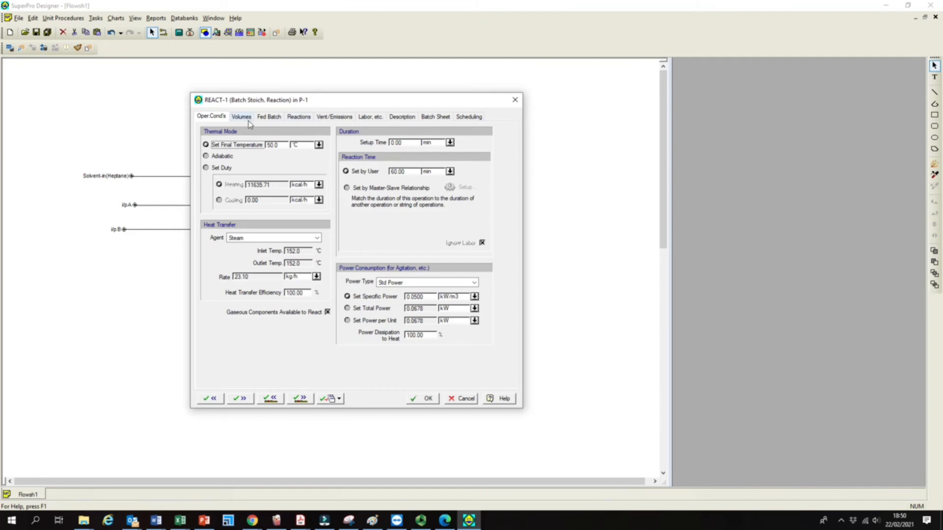
double_click(281, 145)
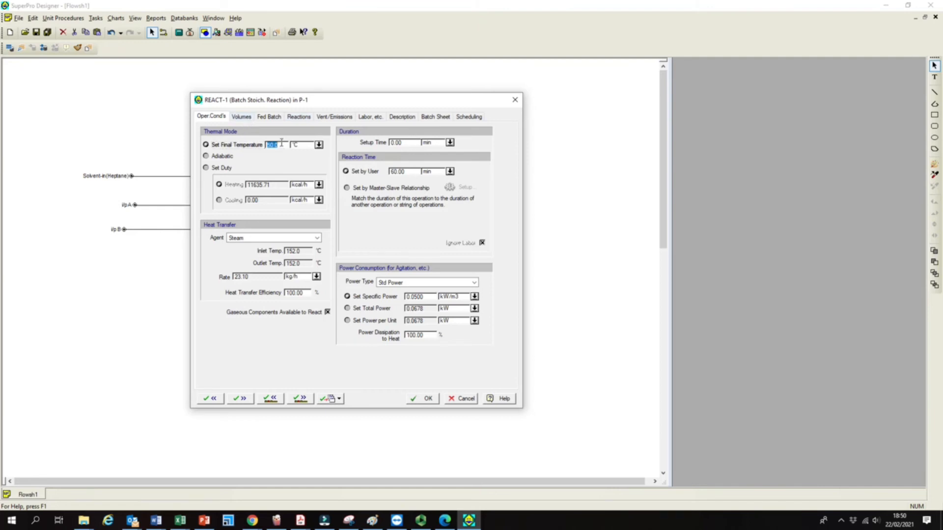
type("0.0")
Try Cooling Water as REACT-1's heat transfer agent and solve the mass and energy balances.
left_click(253, 238)
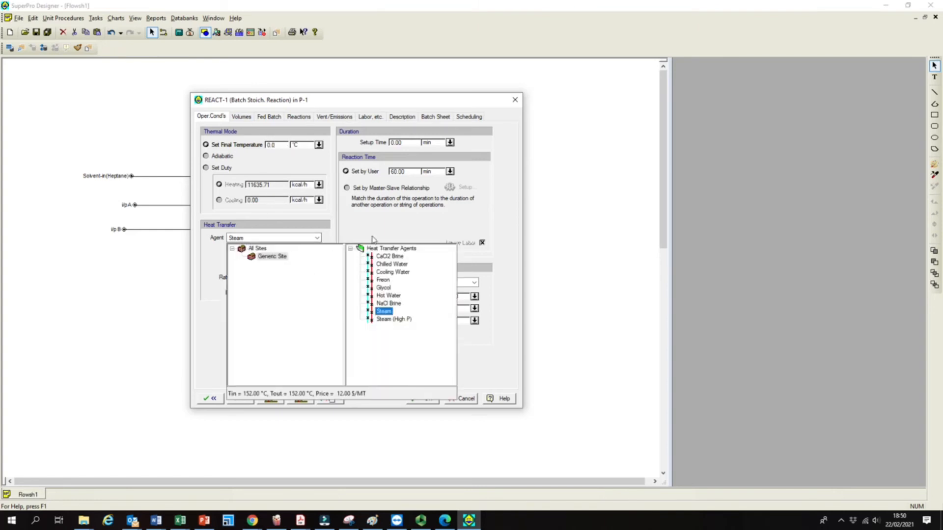
left_click(411, 273)
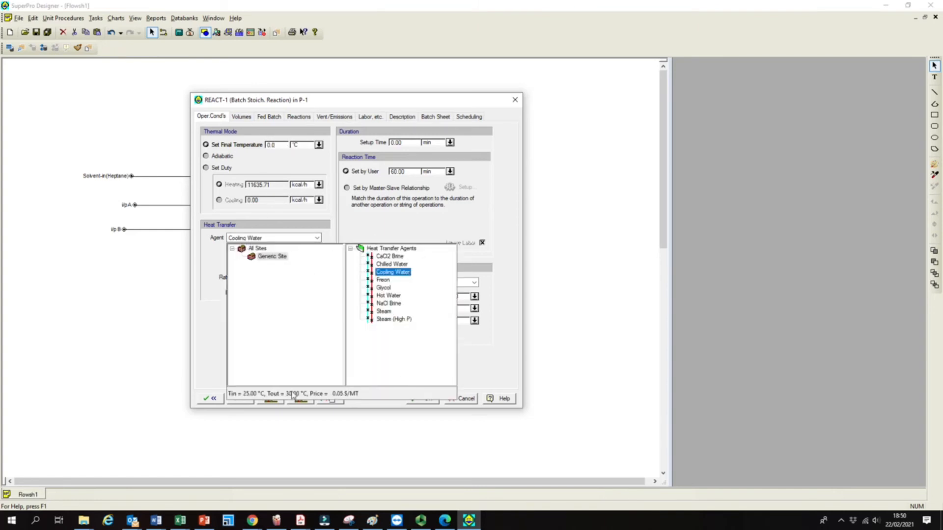
left_click(214, 271)
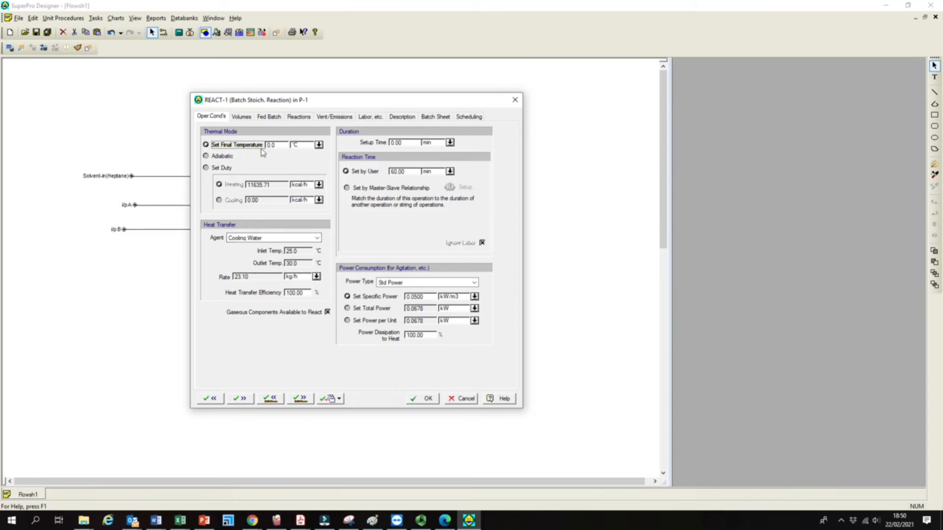
left_click(426, 399)
left_click(337, 314)
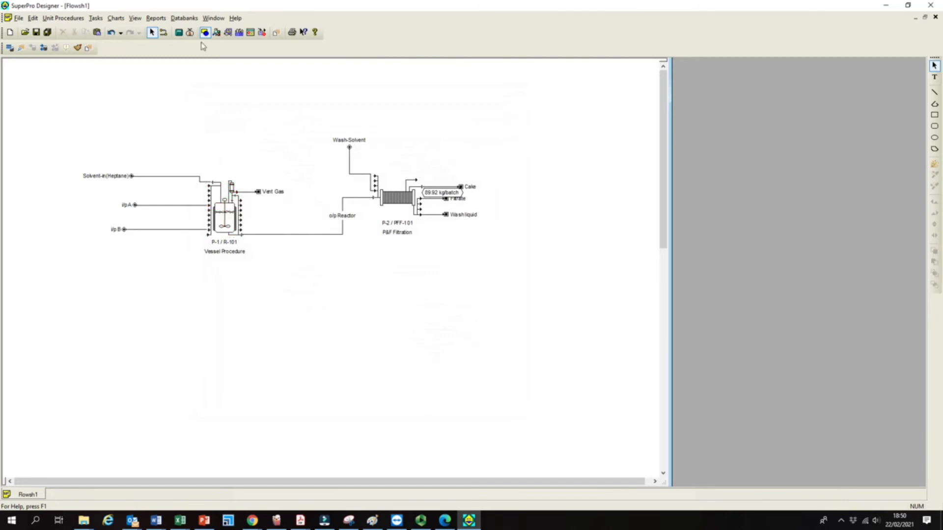
left_click(178, 33)
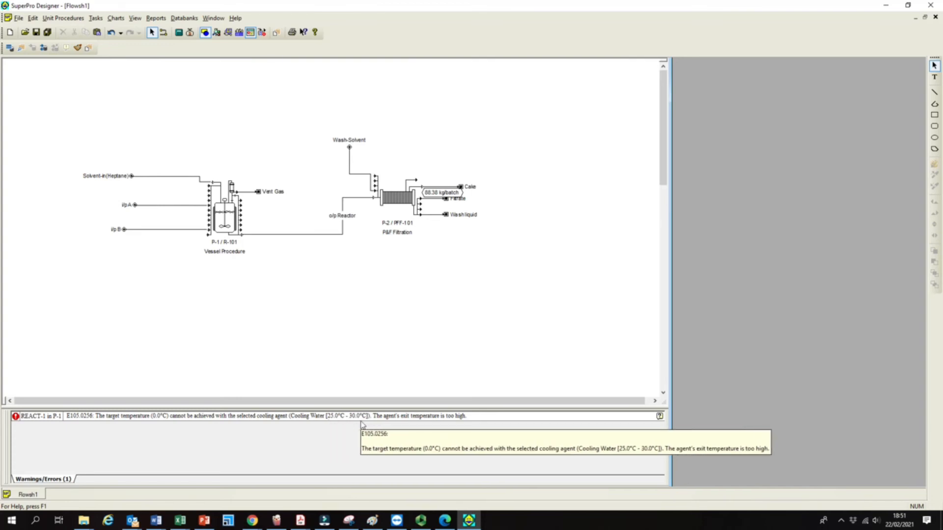
Compare the Chilled Water and Freon agents for REACT-1 in vessel P-1, try Chilled Water, and re-solve the mass and energy balances.
double_click(225, 219)
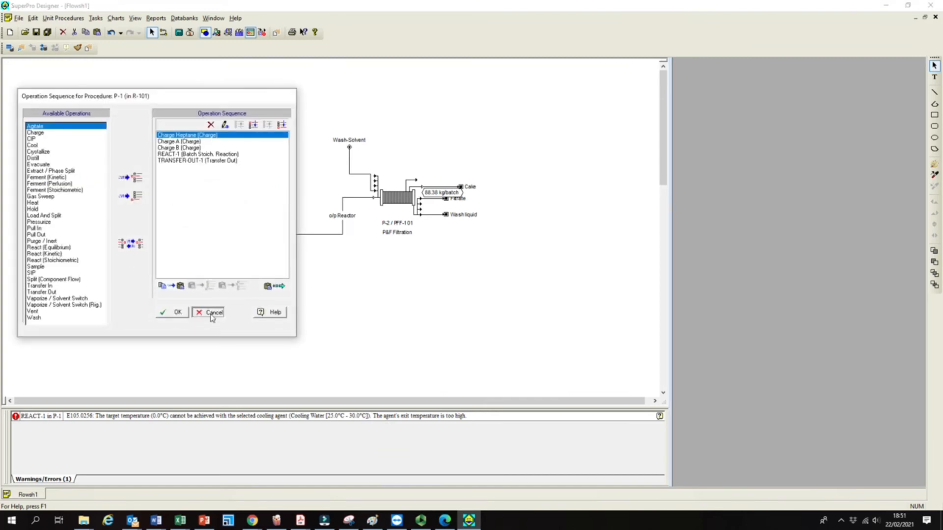
left_click(212, 315)
right_click(232, 208)
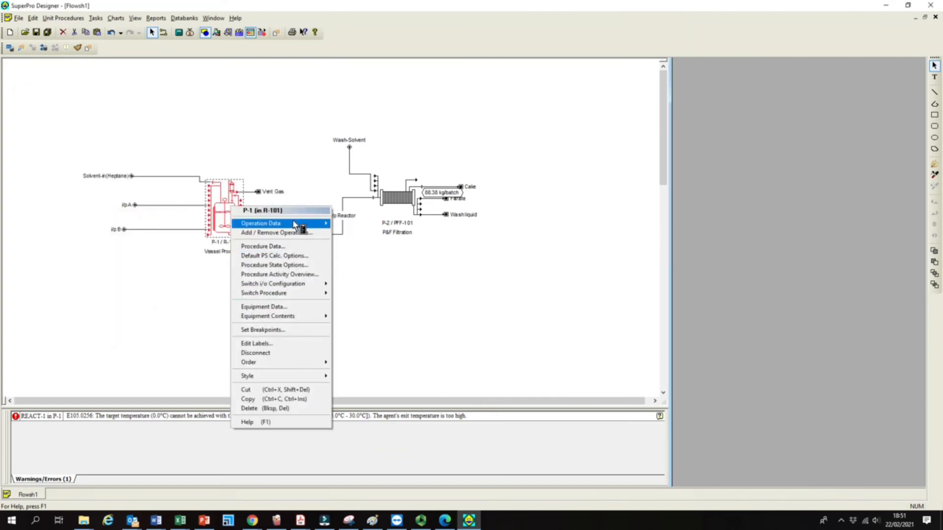
mouse_move(295, 225)
left_click(386, 257)
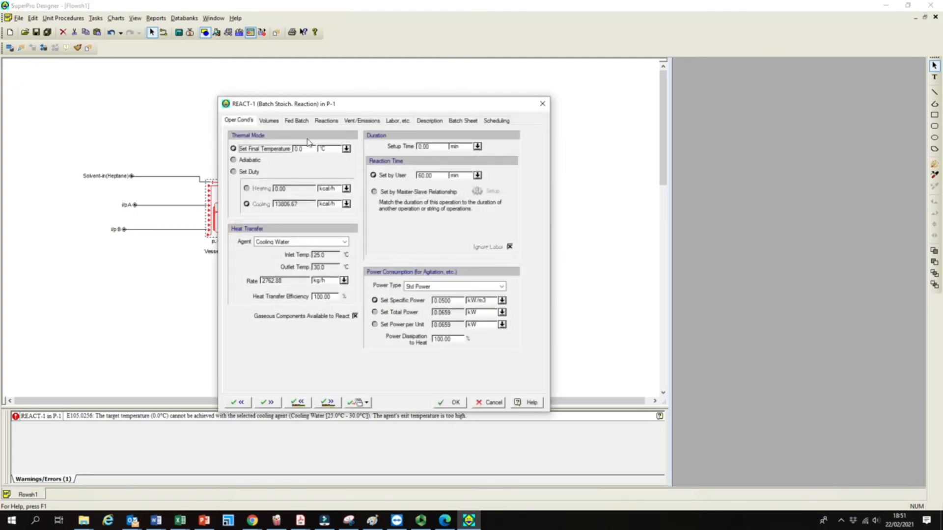
left_click(289, 242)
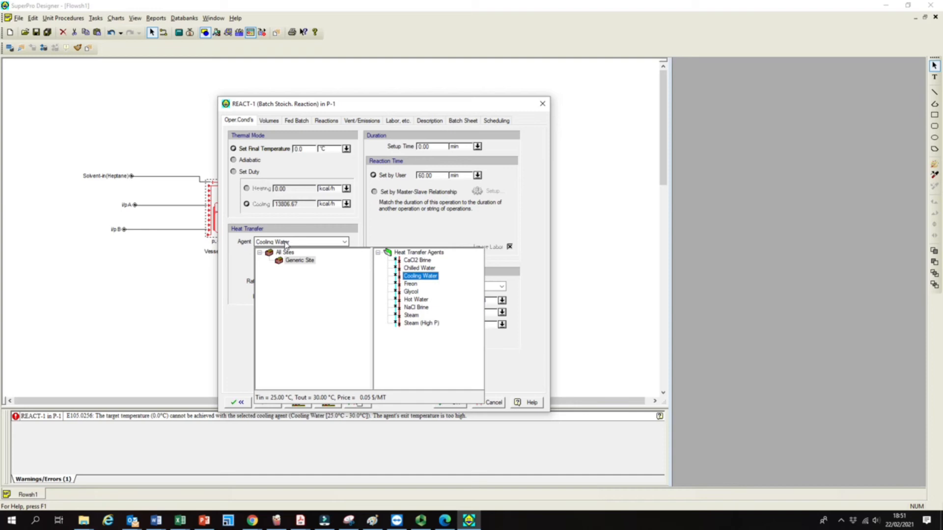
left_click(420, 268)
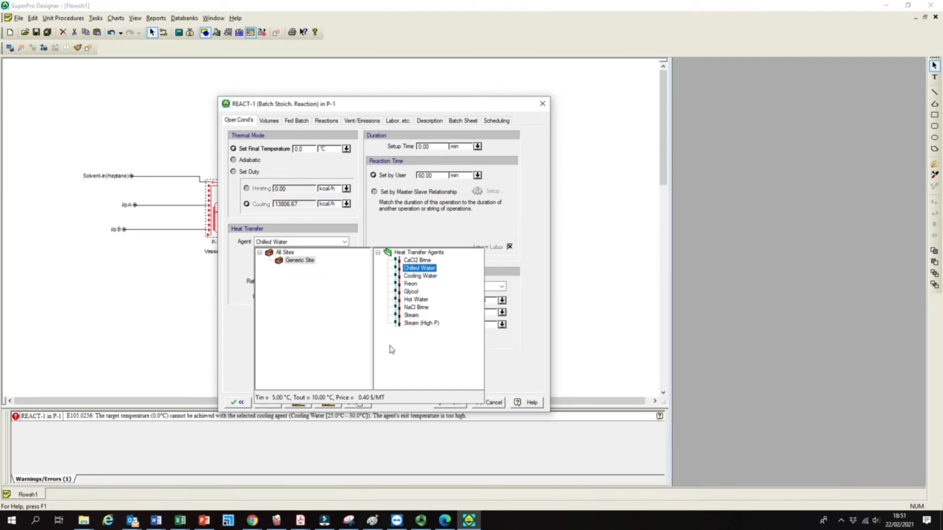
left_click(414, 285)
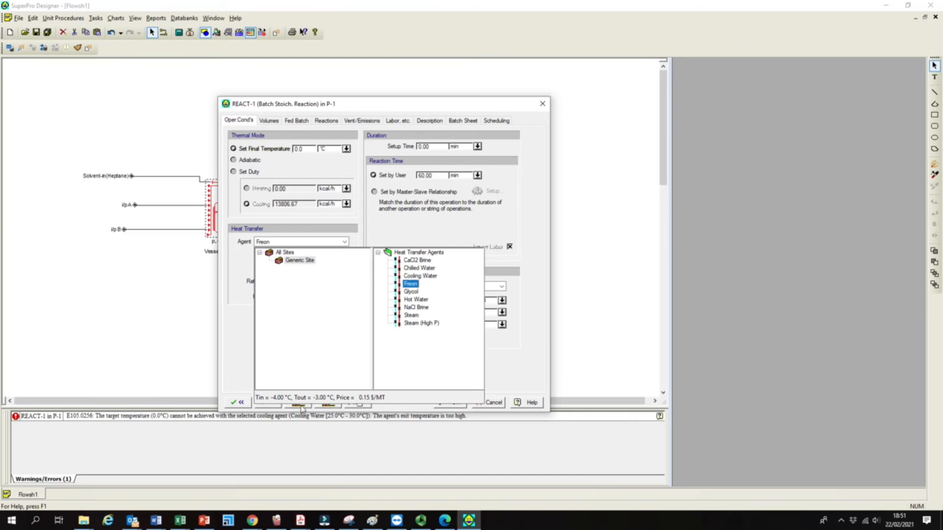
left_click(416, 270)
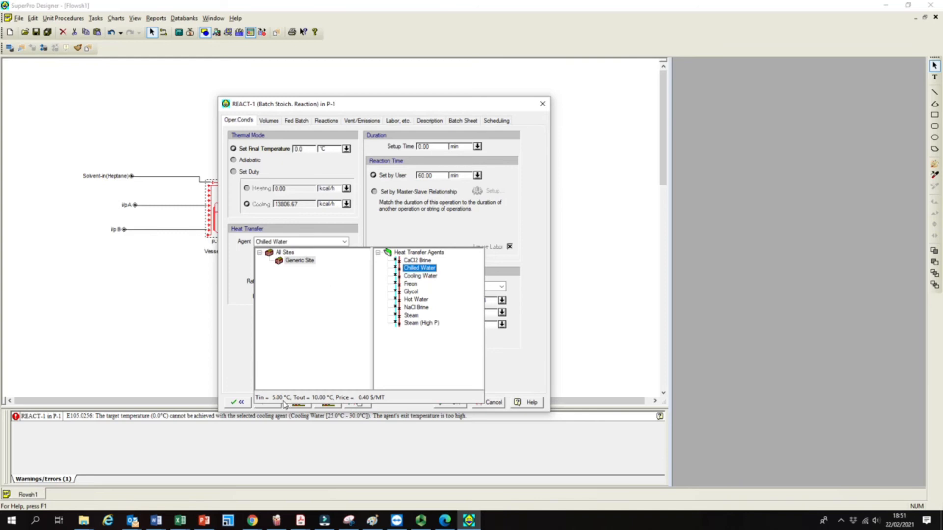
left_click(494, 362)
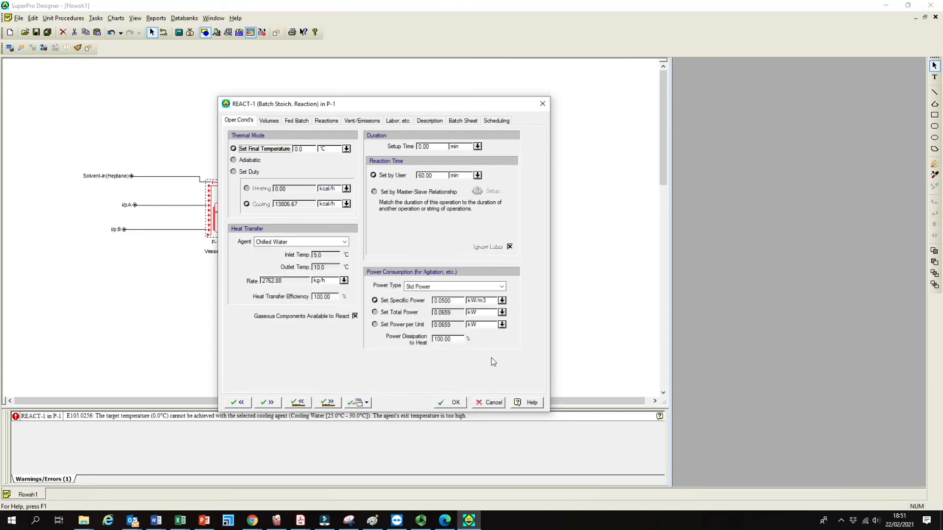
left_click(451, 402)
left_click(180, 34)
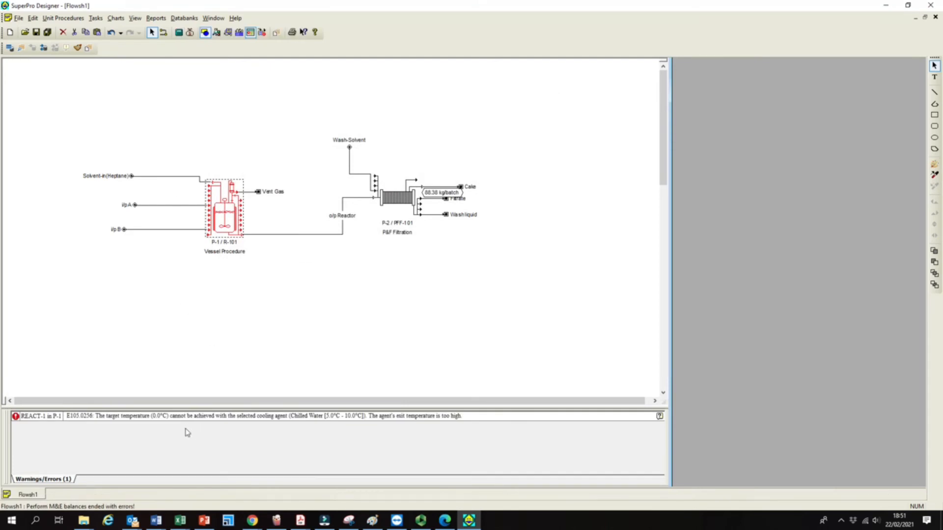
Try Glycol as the heat transfer agent of vessel P-1's REACT-1 operation and solve the mass and energy balances again.
right_click(221, 211)
right_click(221, 210)
right_click(222, 213)
mouse_move(256, 227)
left_click(361, 259)
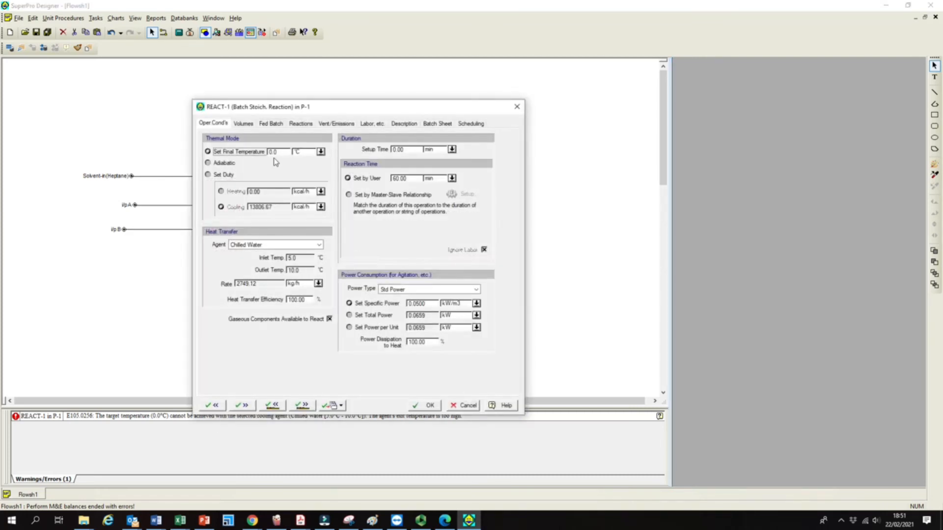
left_click(281, 247)
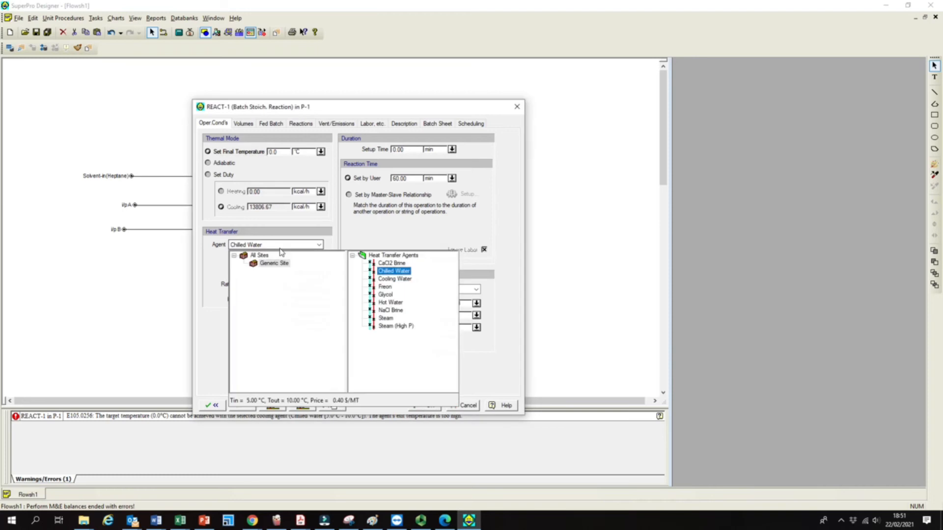
left_click(385, 290)
left_click(389, 296)
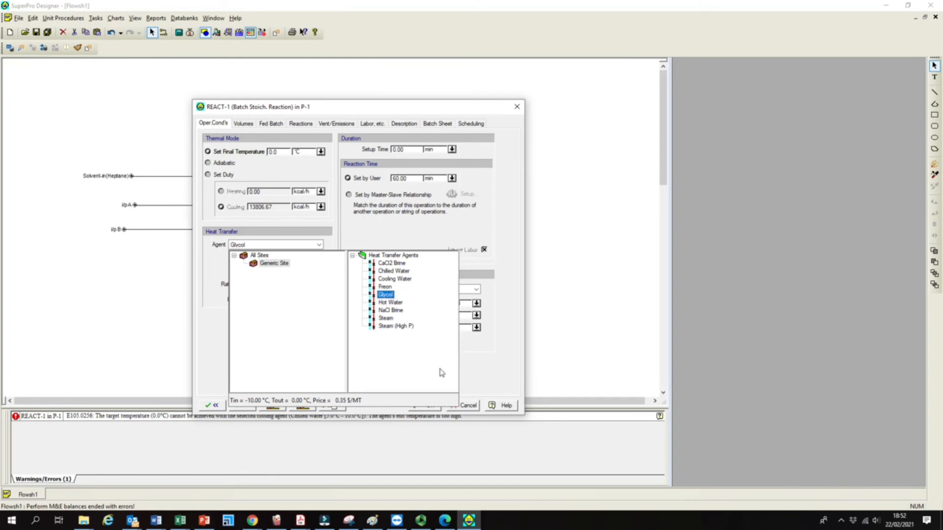
left_click(384, 229)
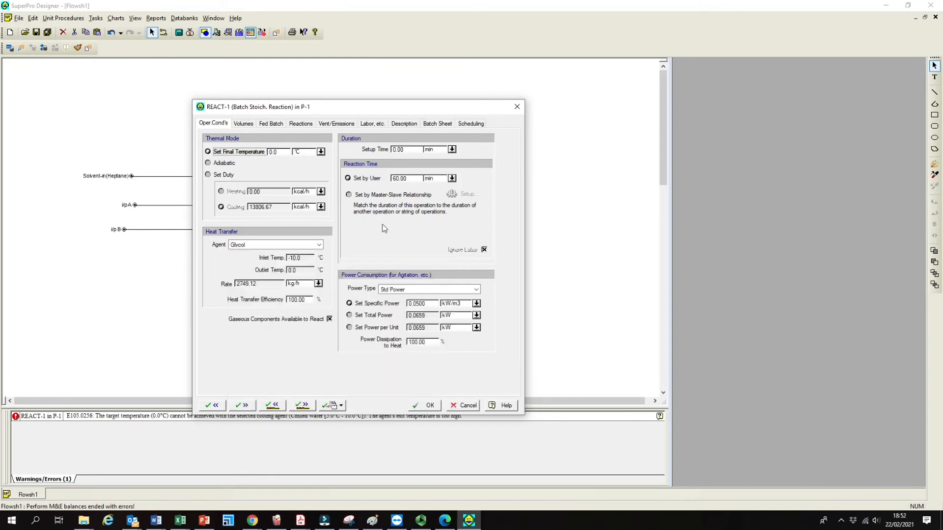
left_click(426, 406)
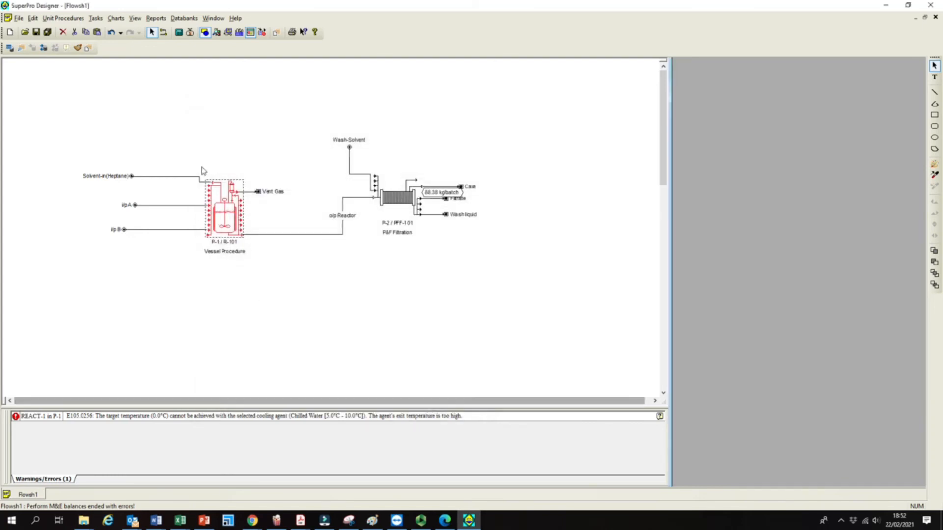
left_click(179, 33)
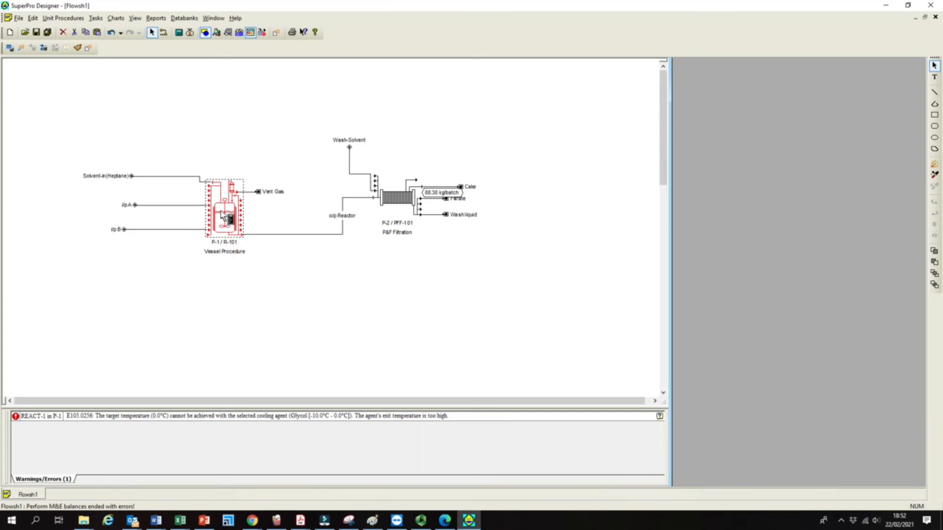
Check the composition, flow rates and temperature of the o/p Reactor stream between P-1 and P-2.
double_click(255, 235)
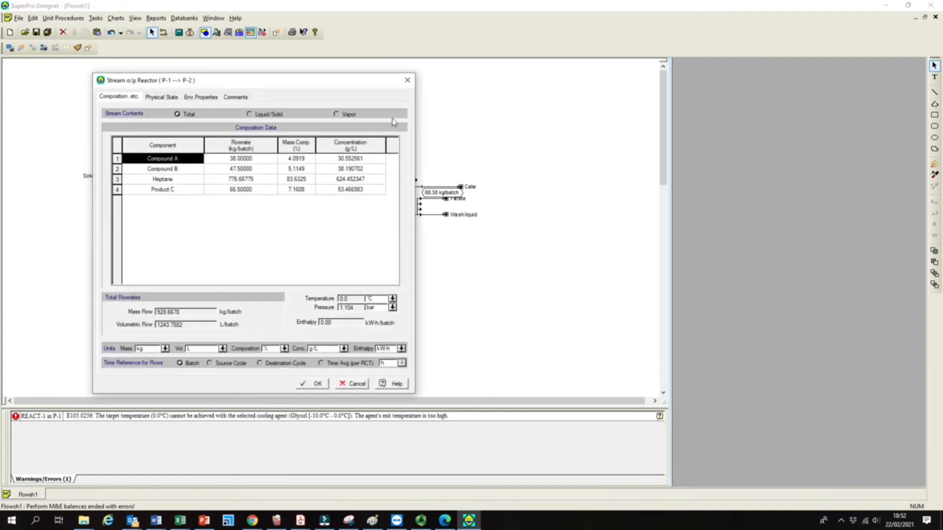
left_click(408, 79)
left_click(261, 267)
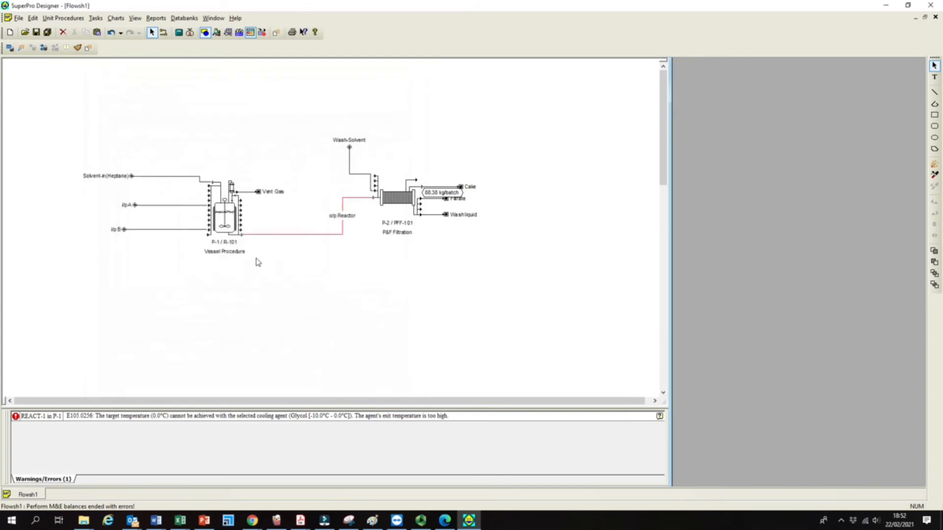
Set the heat transfer agent of P-1's REACT-1 operation to Freon and re-solve the mass and energy balances.
right_click(222, 217)
mouse_move(233, 234)
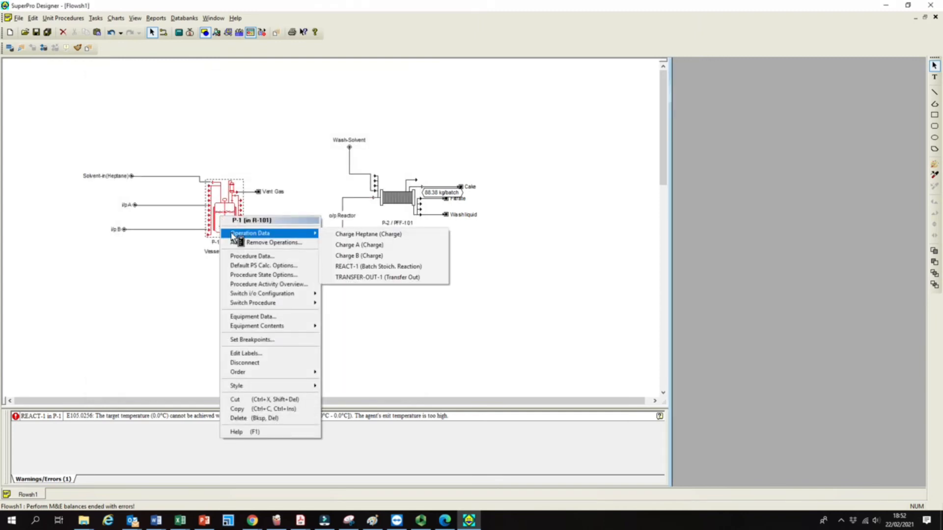
left_click(366, 266)
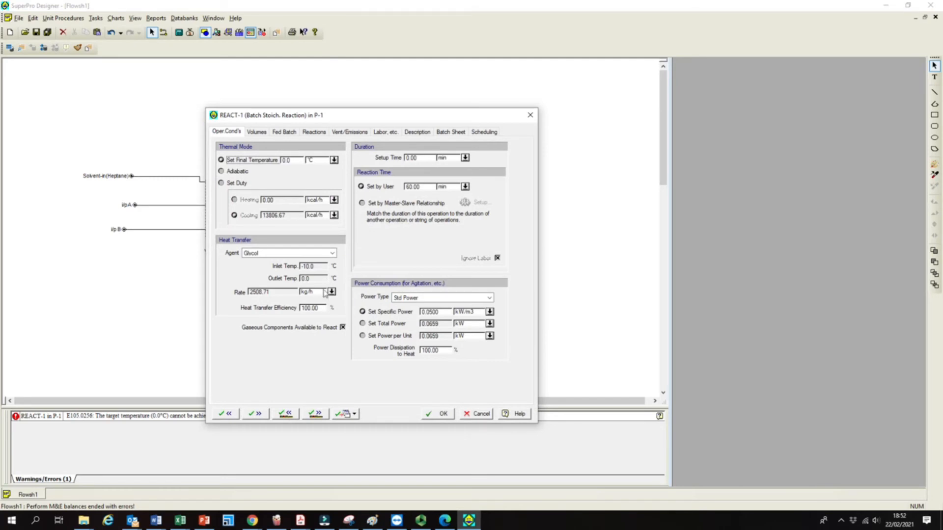
left_click(289, 254)
left_click(397, 295)
left_click(495, 392)
left_click(444, 414)
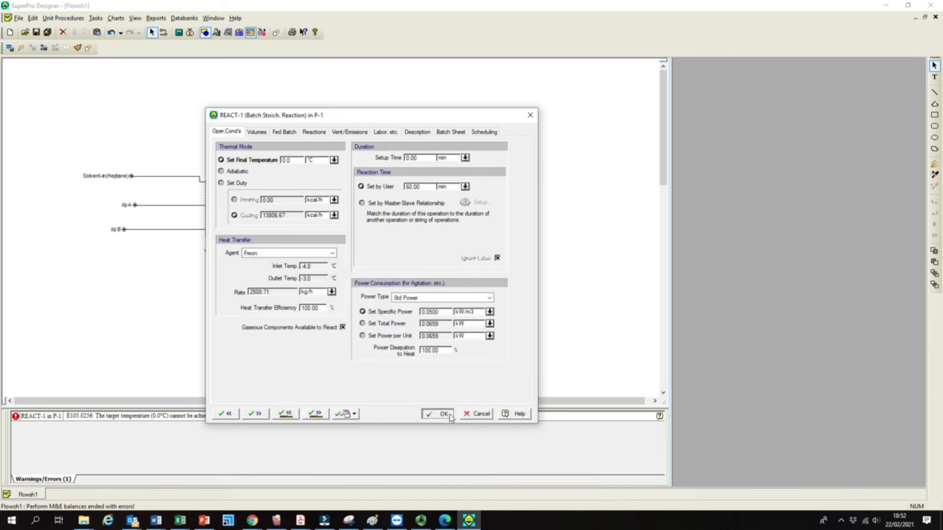
left_click(178, 34)
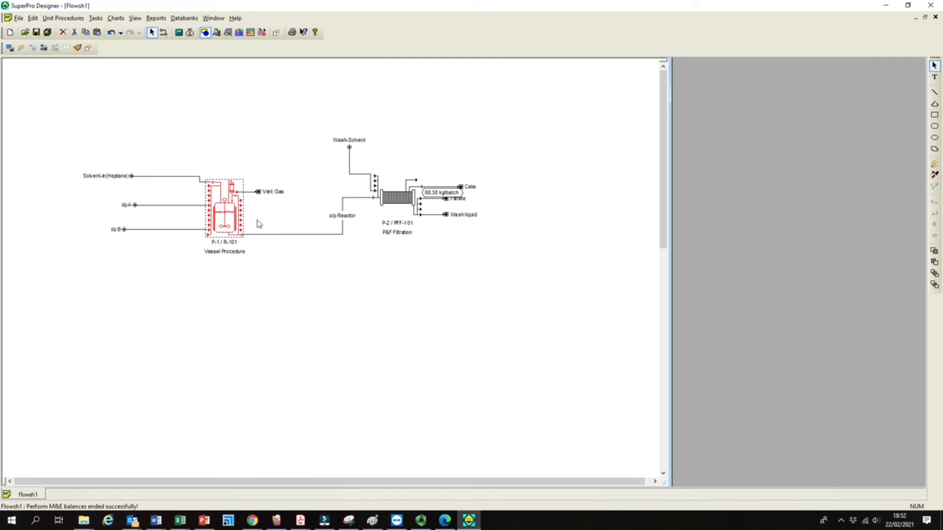
Check the Cooling Water agent against Freon for P-1's REACT-1 operation and solve the mass and energy balances again.
right_click(222, 220)
mouse_move(262, 237)
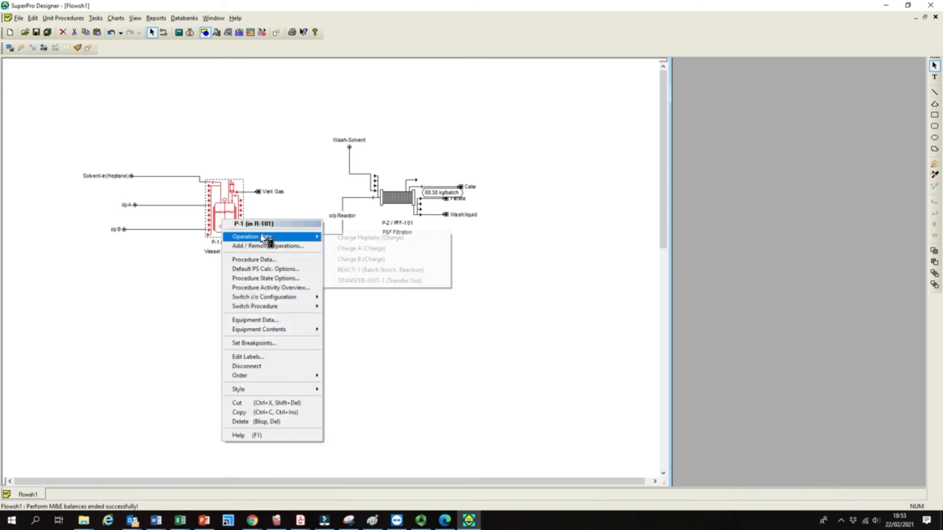
left_click(381, 269)
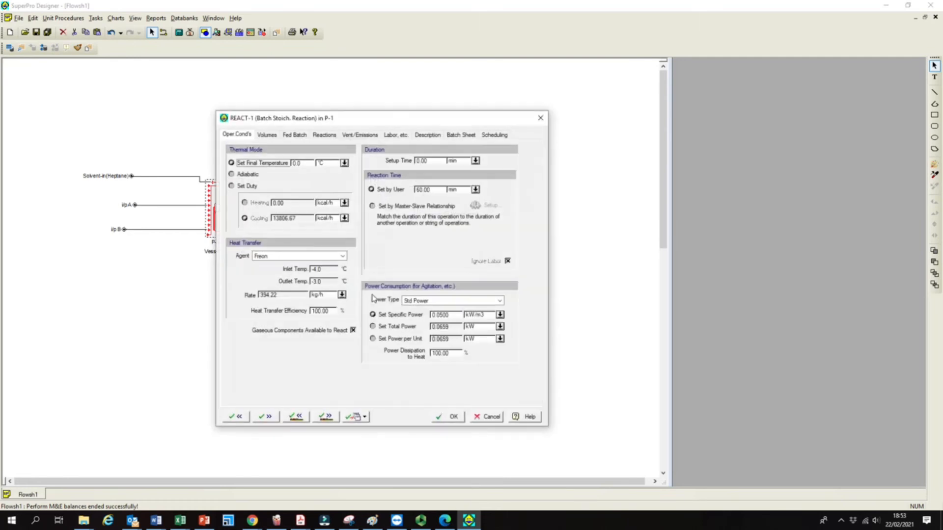
left_click(343, 256)
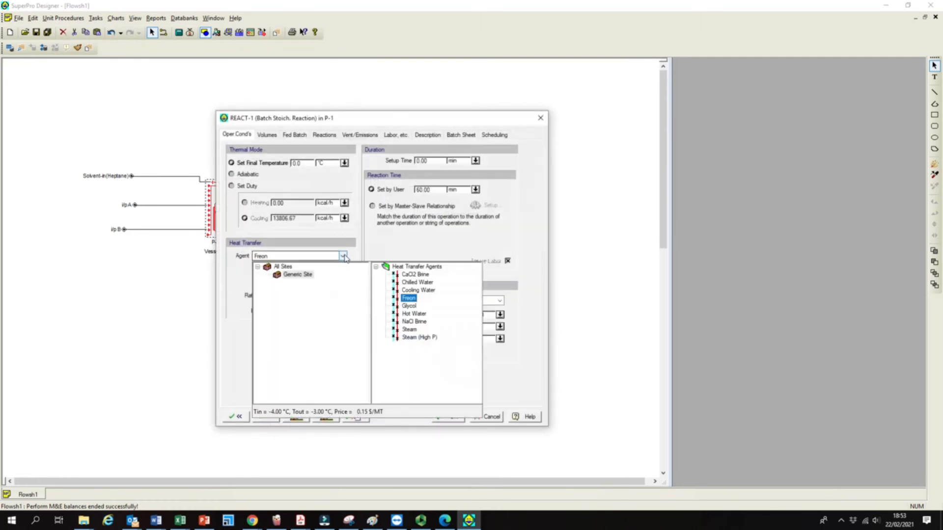
left_click(418, 291)
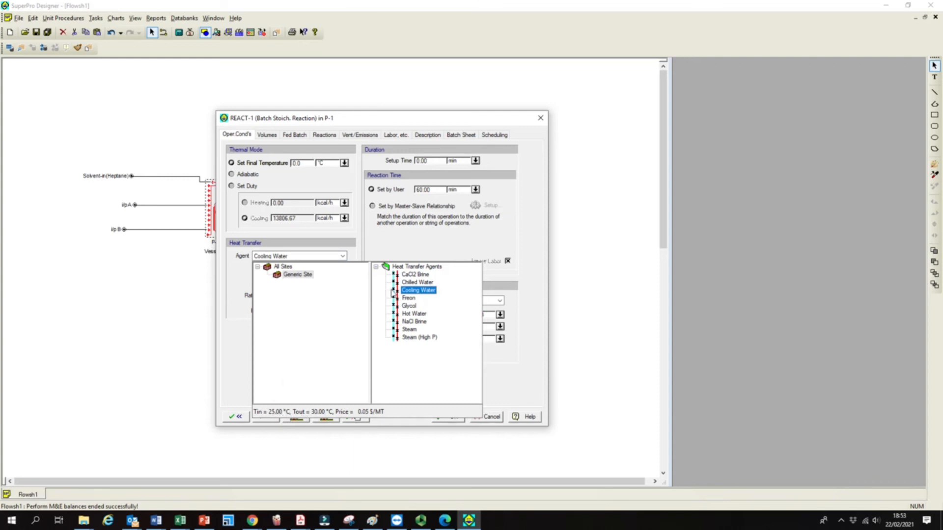
left_click(562, 380)
left_click(438, 421)
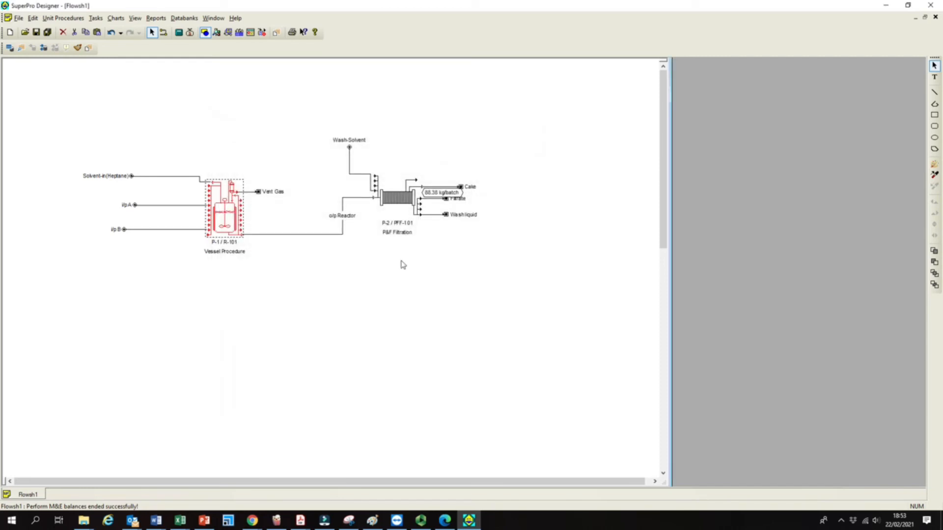
left_click(178, 32)
Display the single-batch operations Gantt chart, recalculate it, and examine the timing of the P-1 and P-2 operations.
left_click(154, 19)
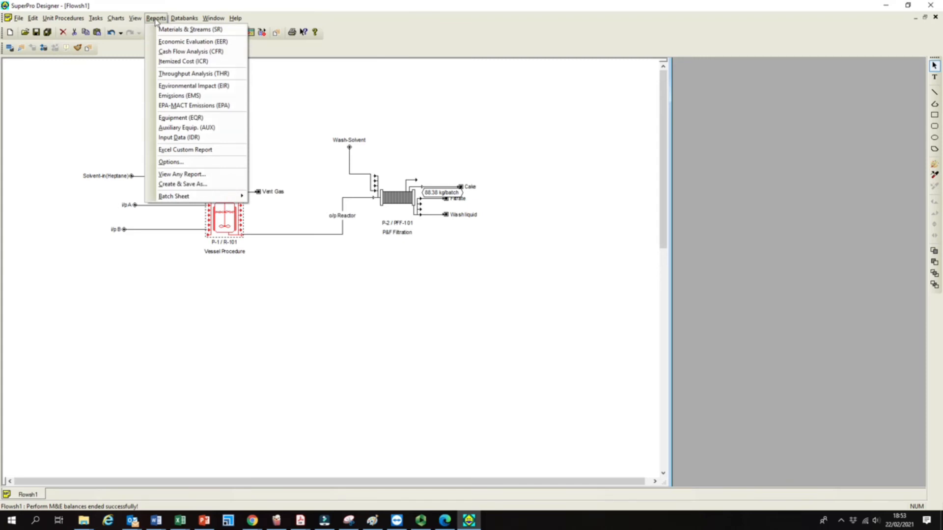
mouse_move(123, 21)
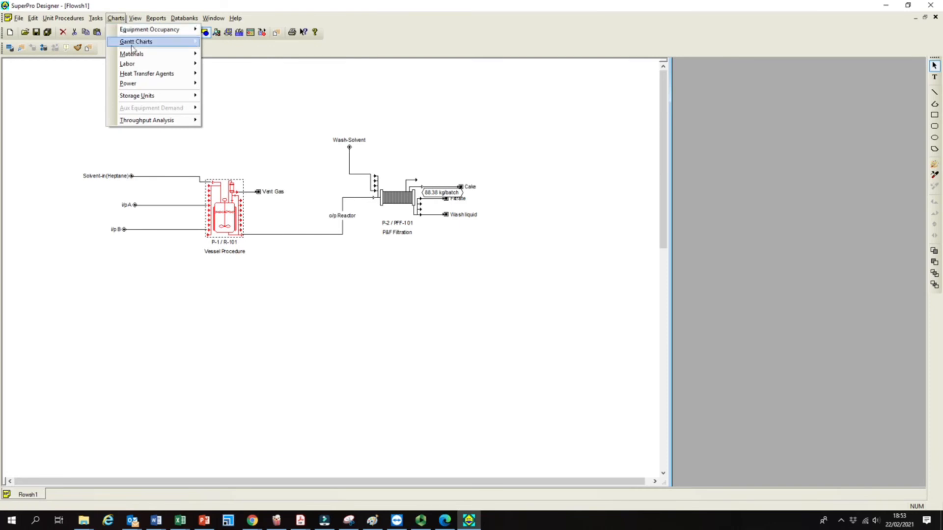
mouse_move(132, 44)
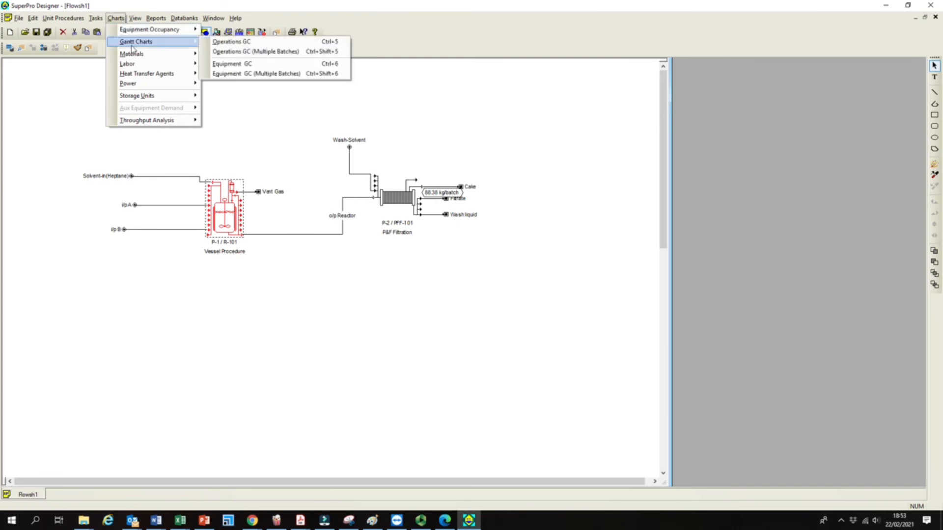
left_click(225, 44)
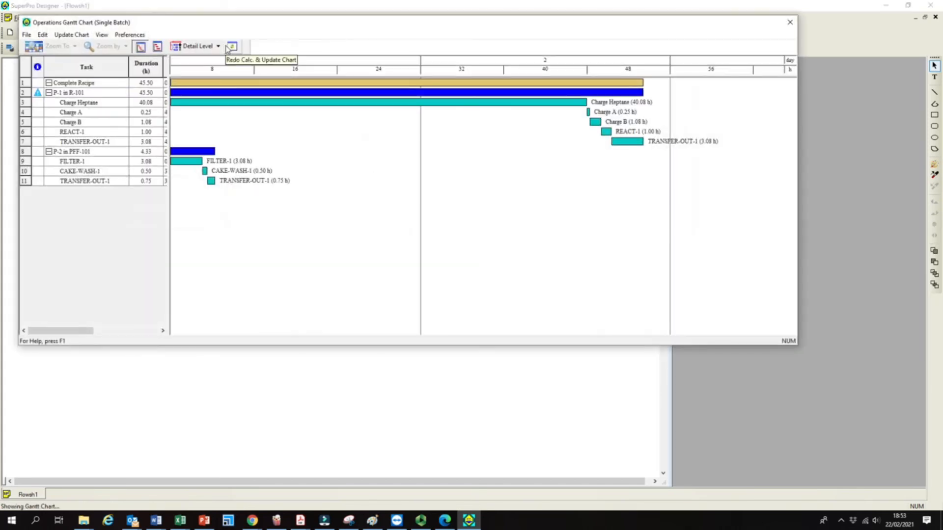
left_click(232, 47)
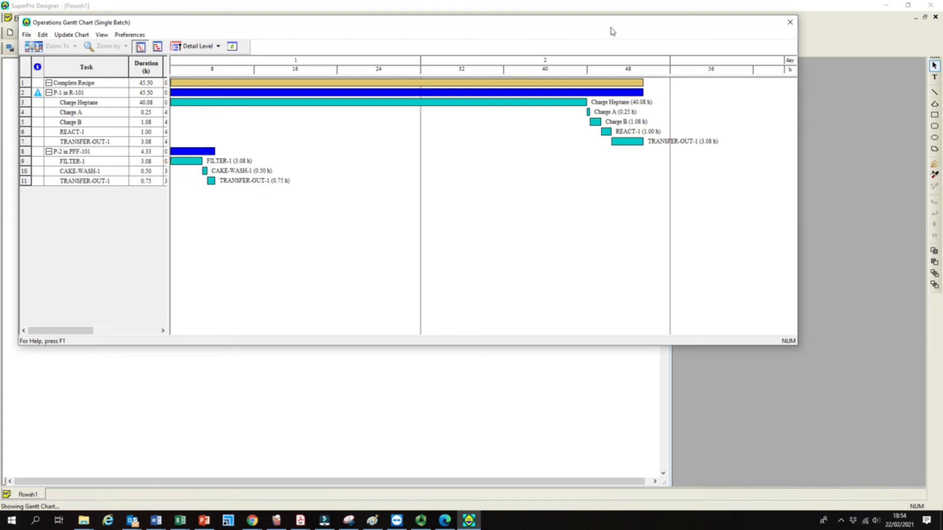
left_click(790, 22)
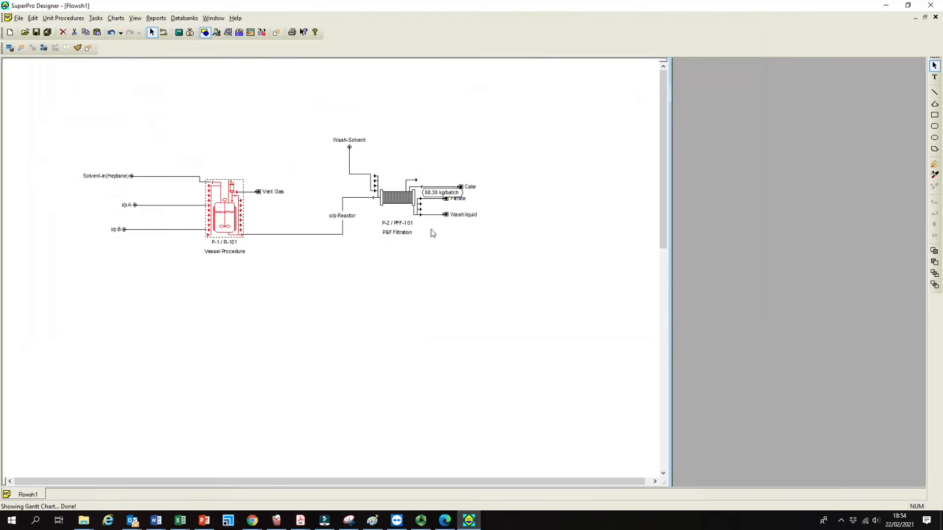
Review the duration, scheduling reference and dependency link options of P-1's TRANSFER-OUT-1 operation.
right_click(225, 213)
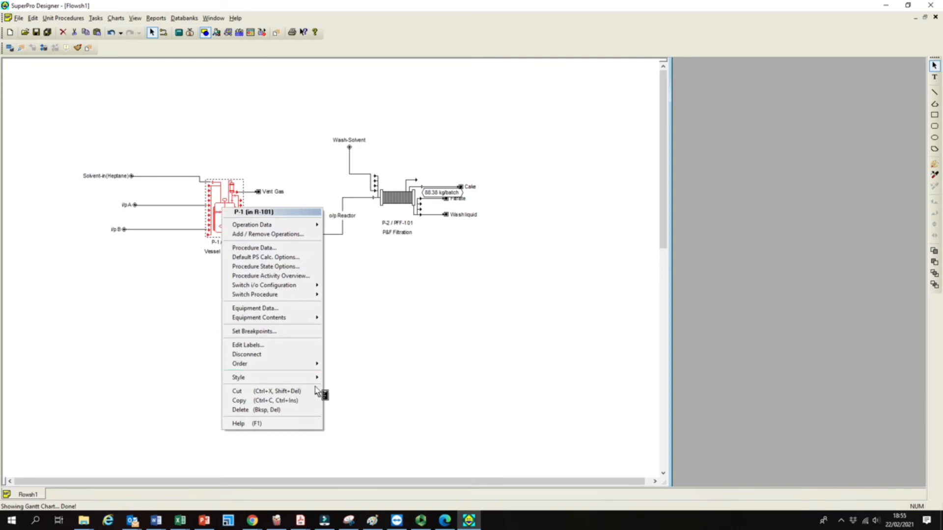
mouse_move(318, 225)
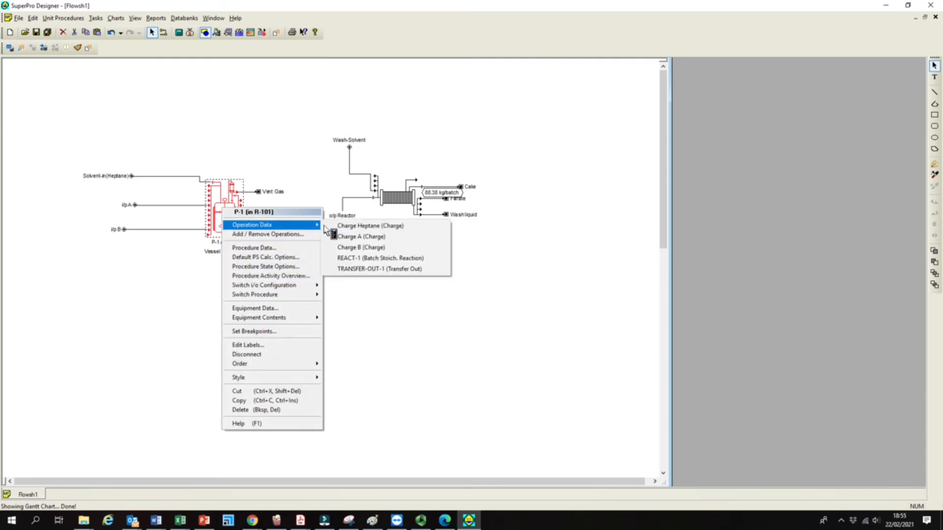
left_click(368, 269)
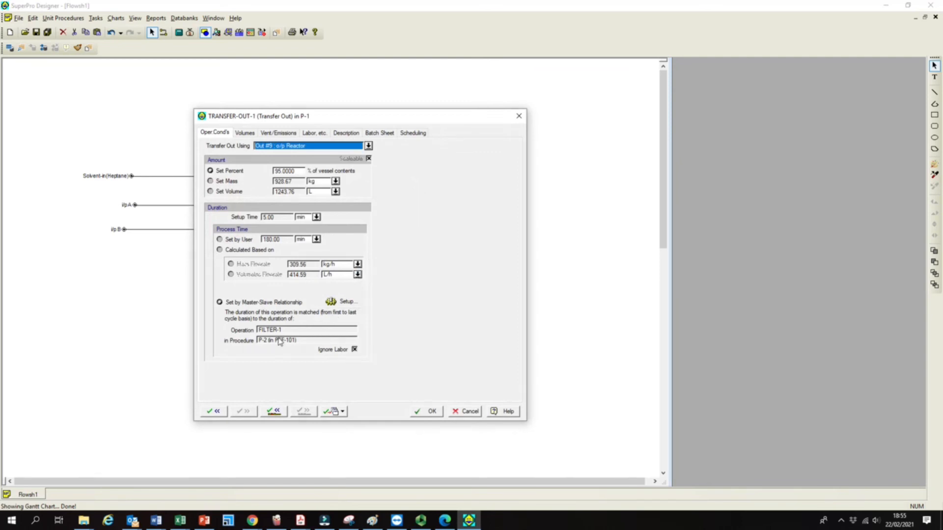
left_click(411, 133)
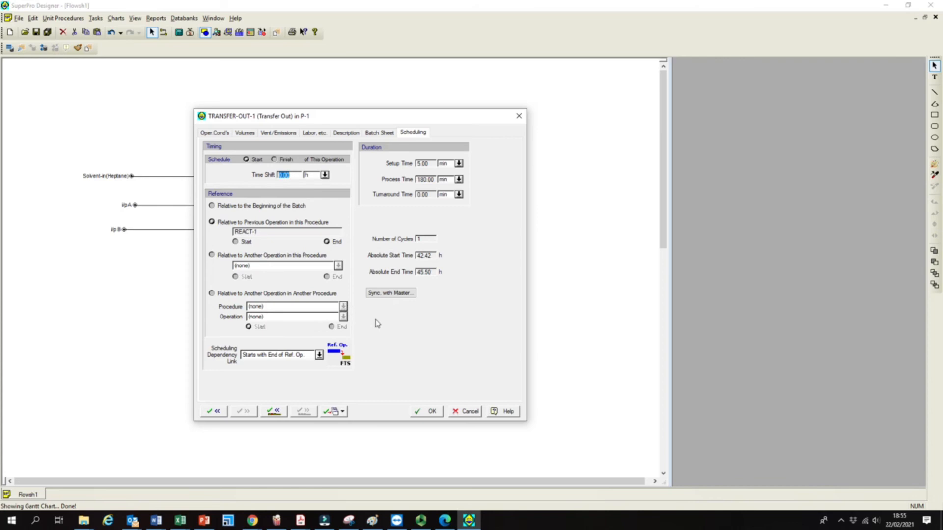
left_click(319, 355)
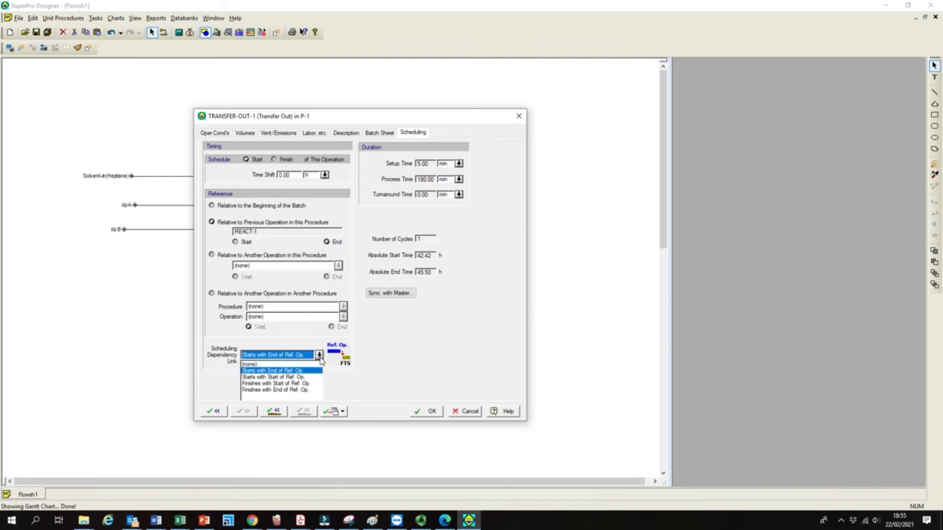
left_click(319, 359)
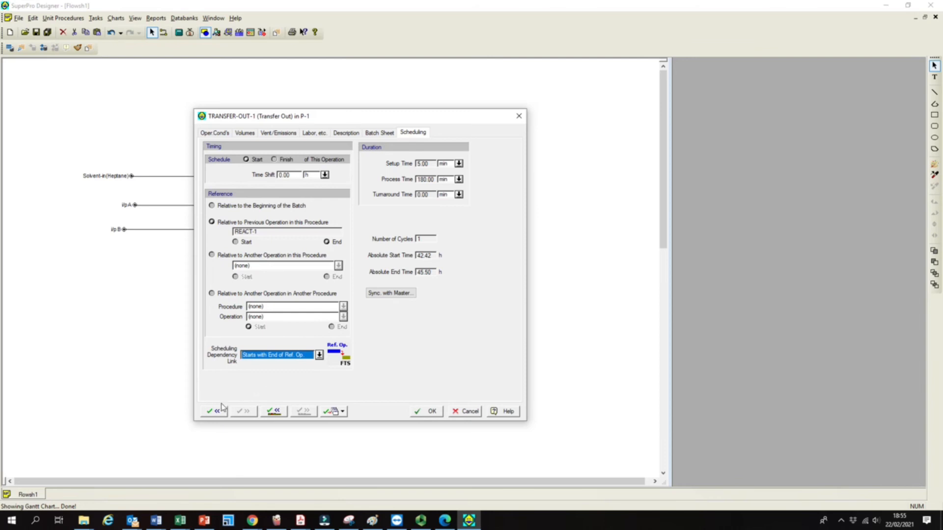
left_click(428, 412)
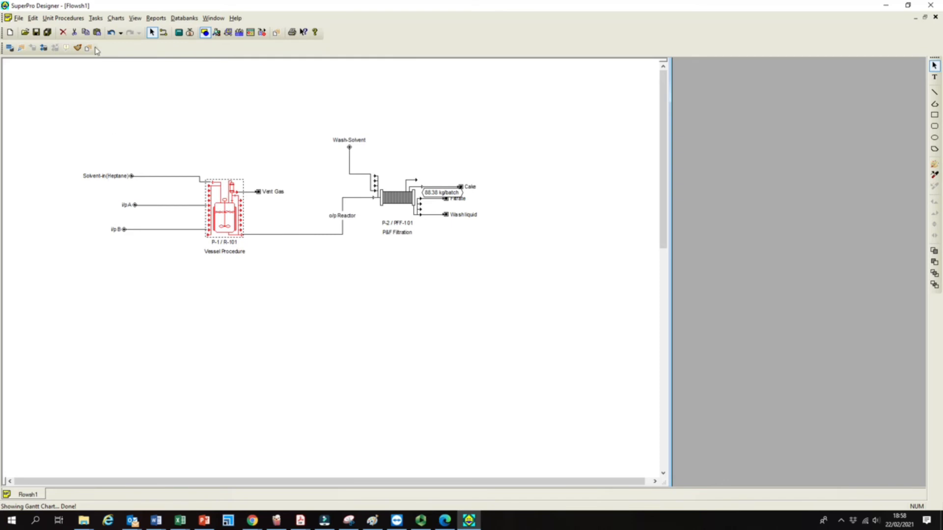
Display the single-batch operations Gantt chart again without re-solving the balances and compare when P-1's TRANSFER-OUT-1 and P-2's FILTER-1 run.
left_click(126, 22)
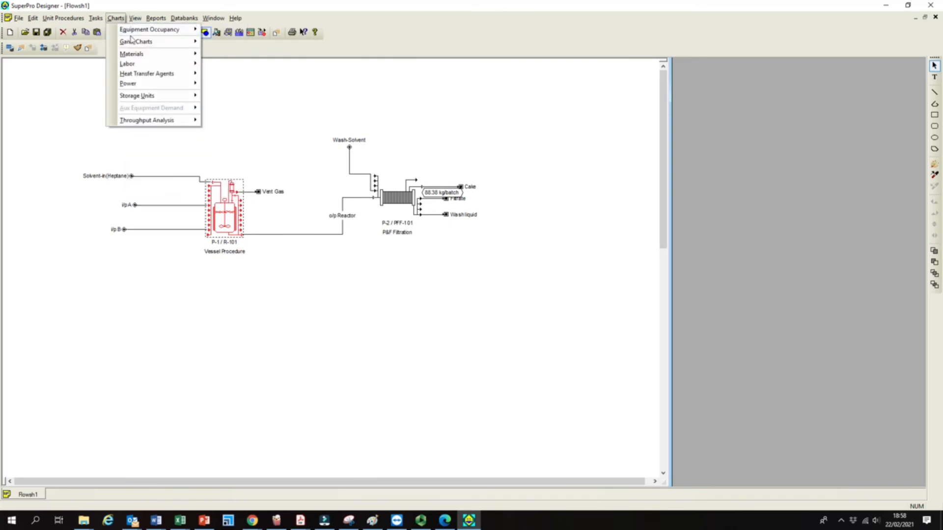
mouse_move(132, 44)
left_click(219, 42)
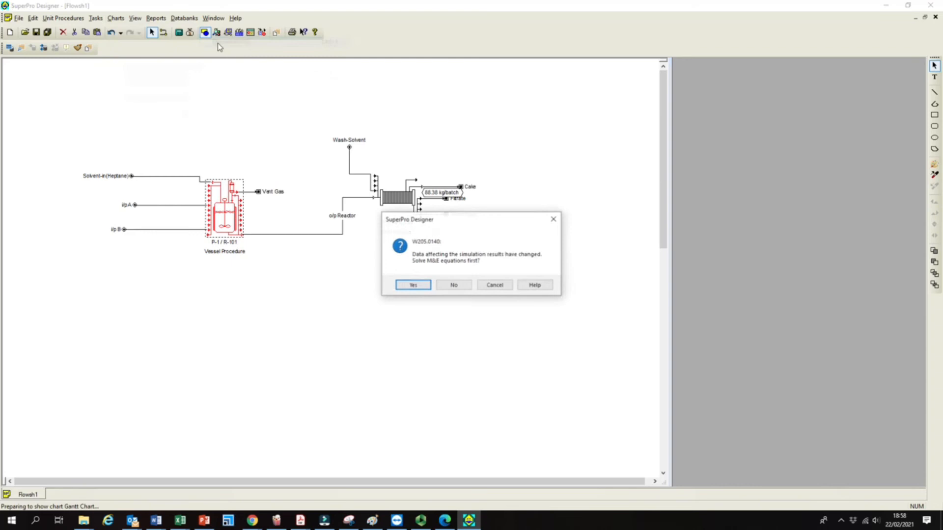
left_click(467, 285)
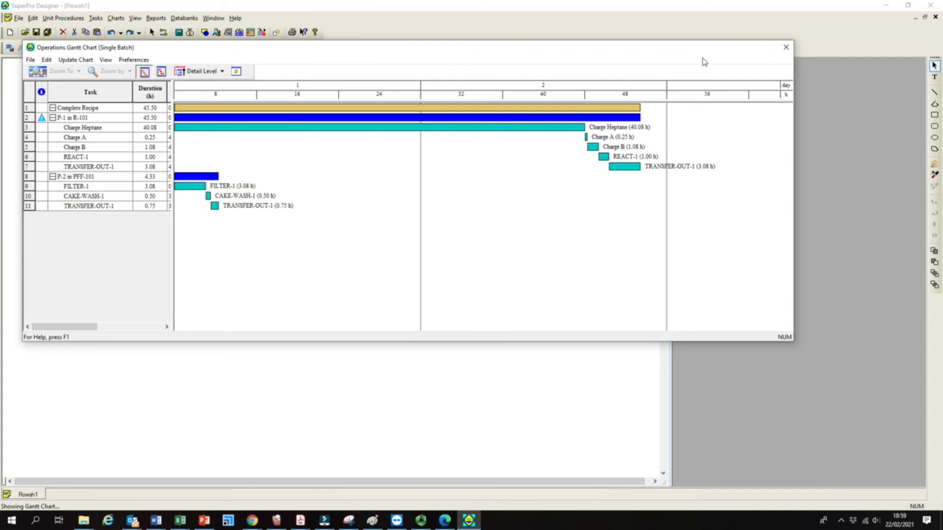
left_click(786, 47)
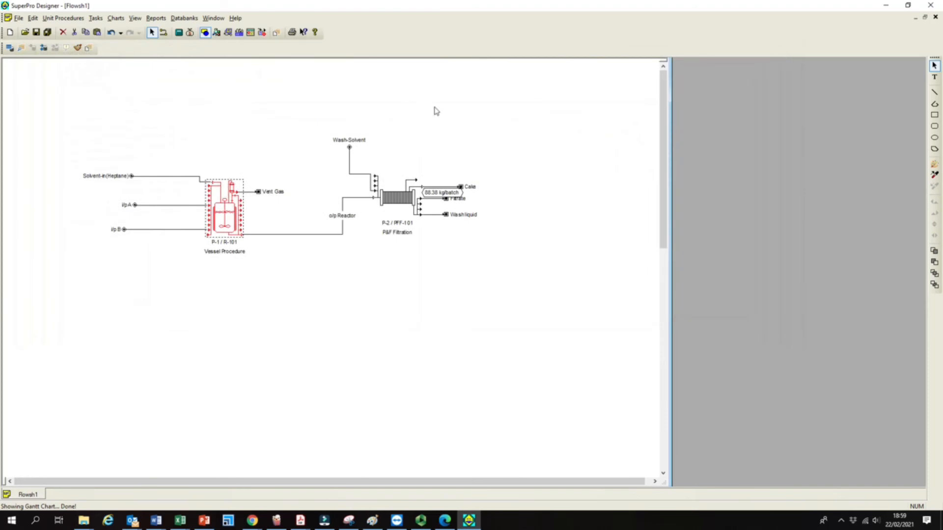
Inspect the scheduling and operating conditions of P-2's FILTER-1 operation and close it without saving changes.
right_click(397, 198)
mouse_move(412, 219)
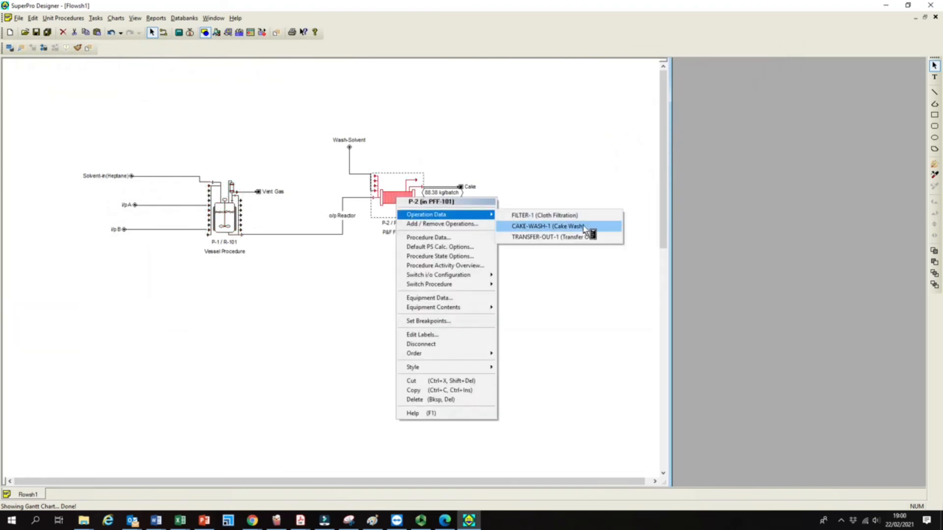
left_click(550, 219)
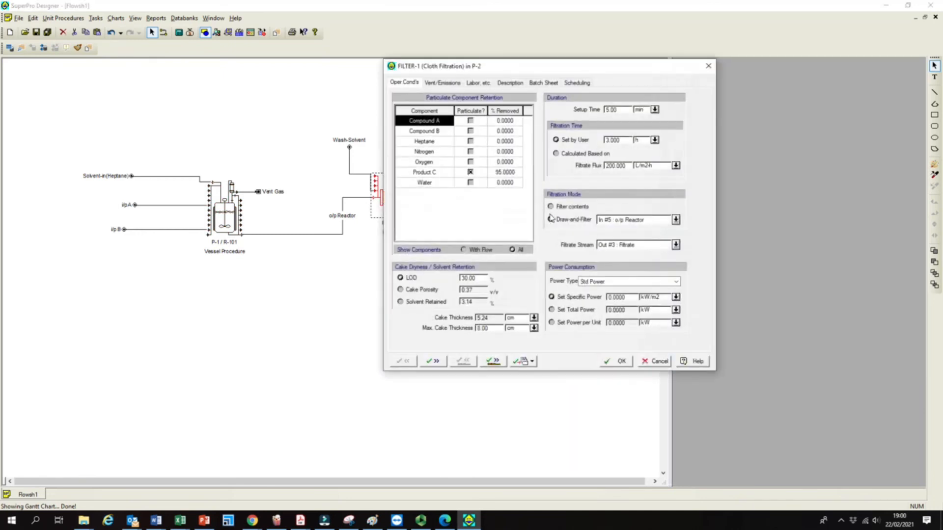
left_click(573, 84)
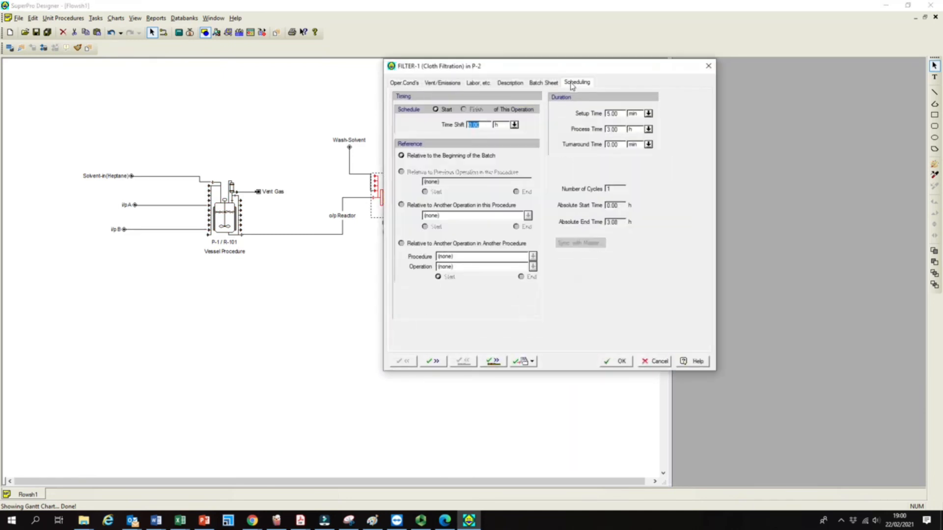
left_click_drag(539, 75, 520, 147)
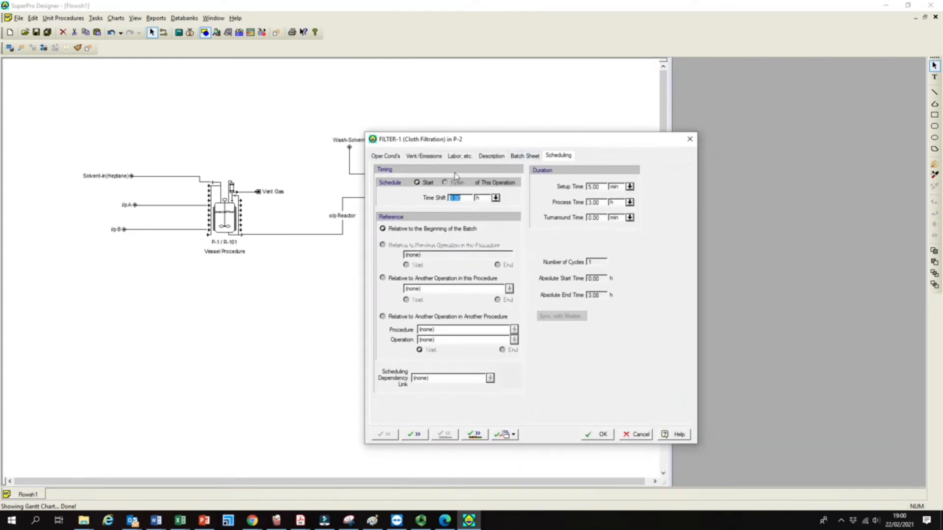
left_click(385, 156)
left_click(689, 139)
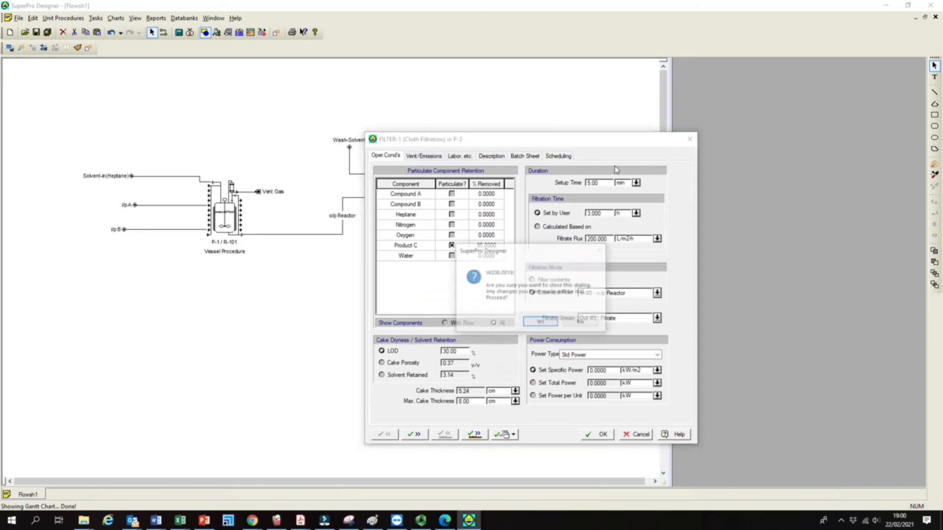
left_click(540, 322)
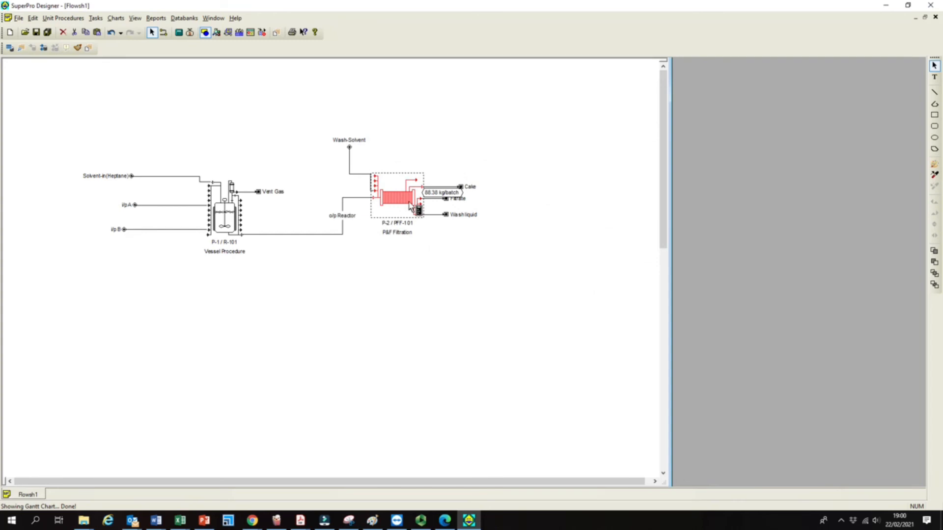
Schedule P-2's FILTER-1 relative to another procedure's operation, starting with the start of P-1's TRANSFER-OUT-1.
right_click(382, 196)
mouse_move(399, 211)
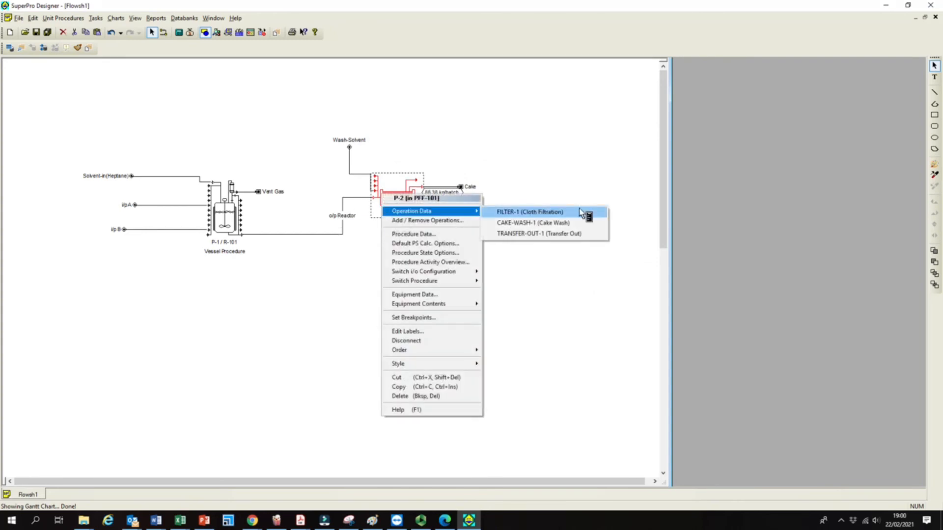
left_click(564, 213)
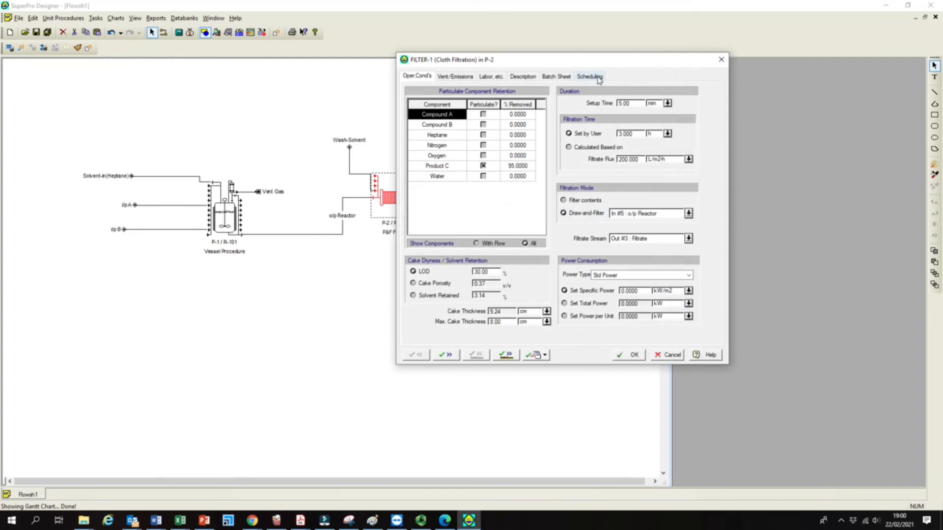
left_click(590, 76)
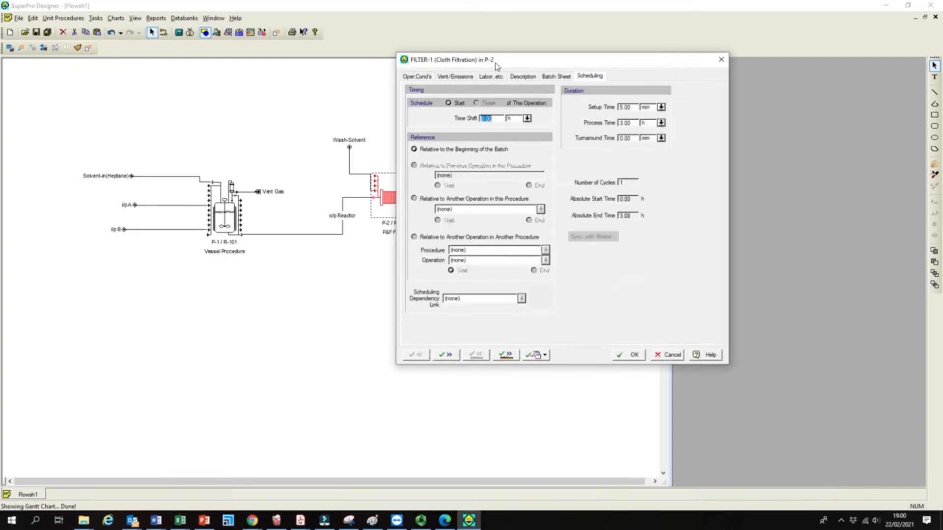
left_click_drag(496, 65, 566, 67)
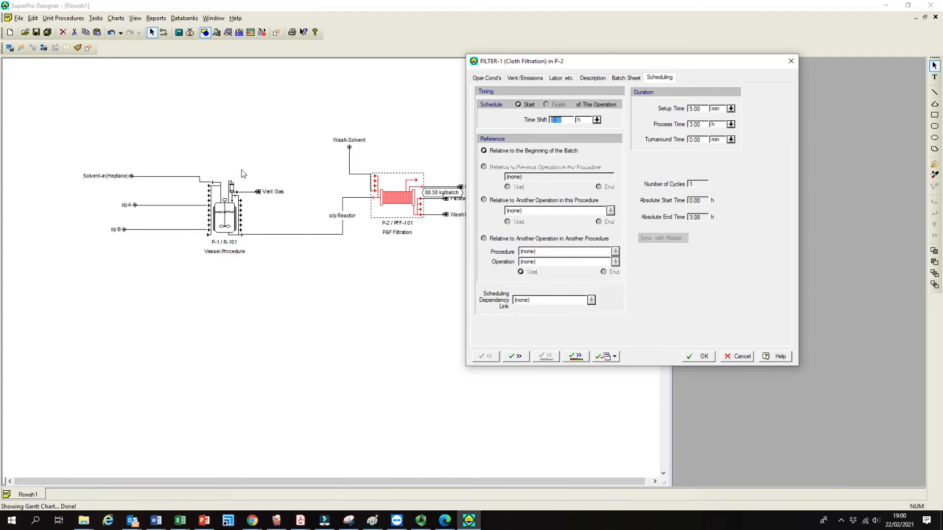
left_click(484, 239)
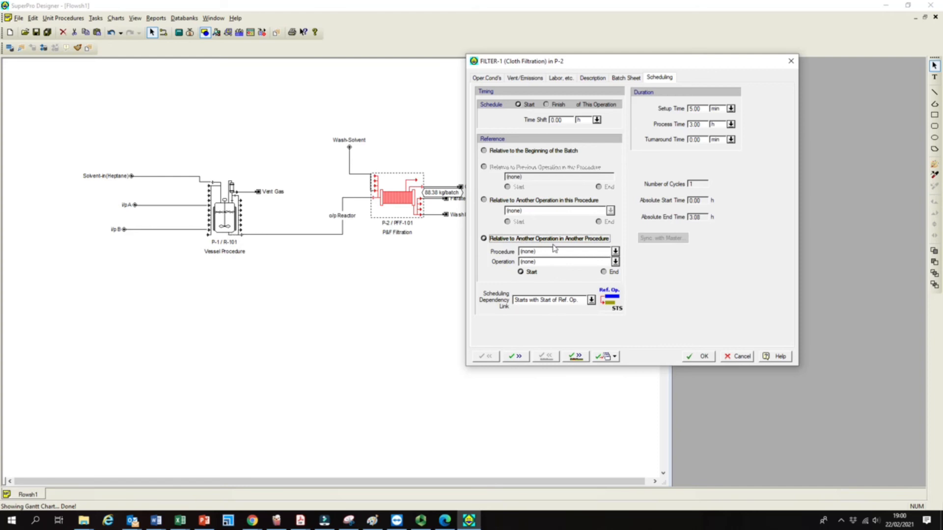
left_click(616, 252)
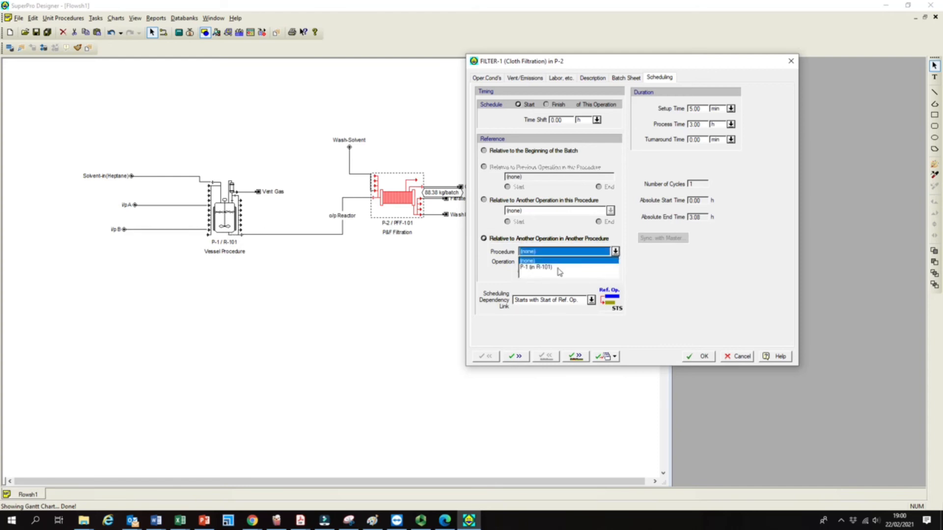
left_click(534, 267)
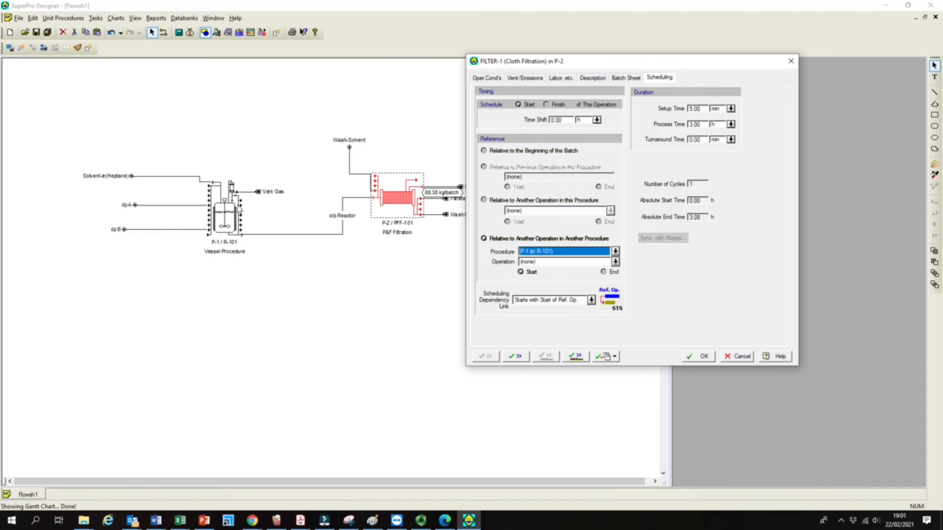
left_click(615, 261)
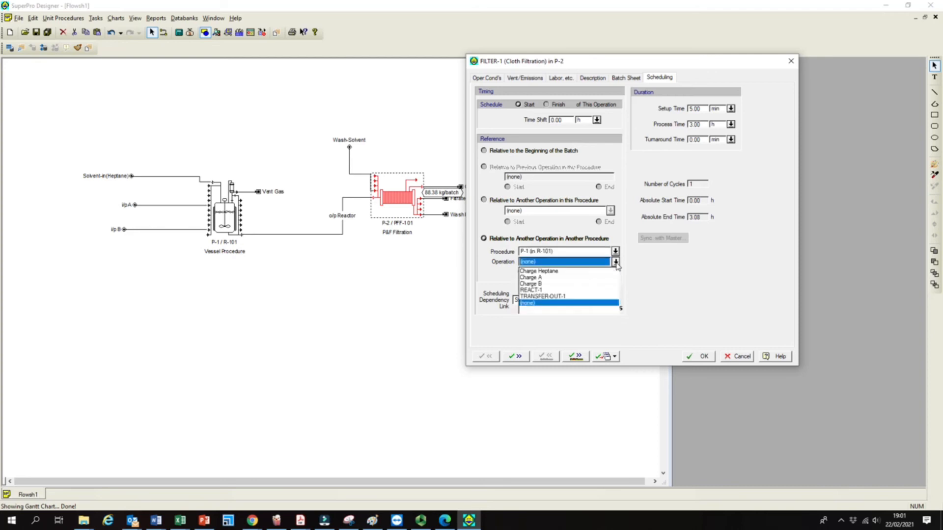
left_click(554, 296)
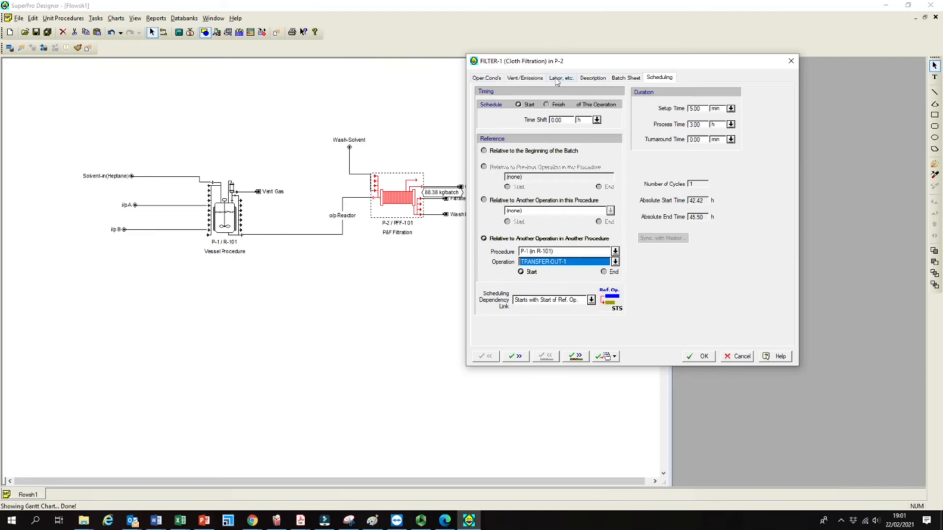
left_click(705, 356)
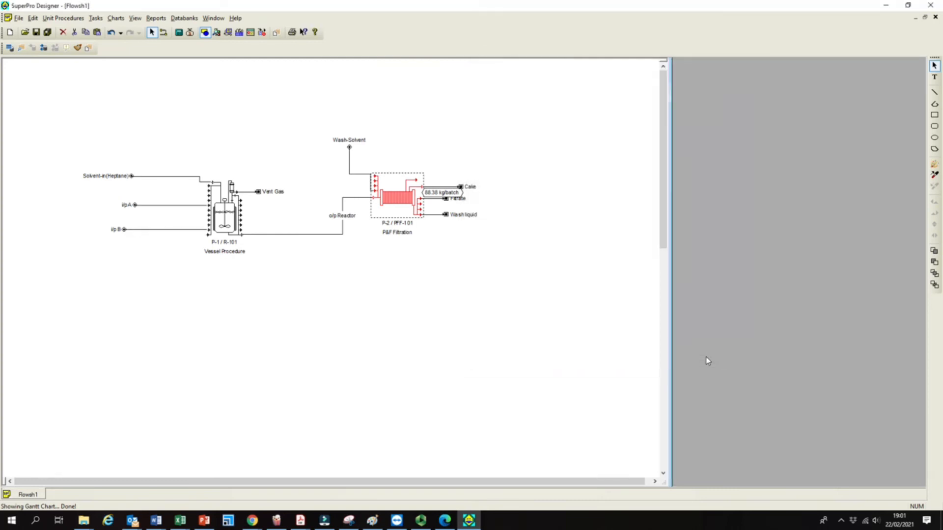
Re-solve the mass and energy balances and check the operation timing in the single-batch operations Gantt chart.
left_click(178, 33)
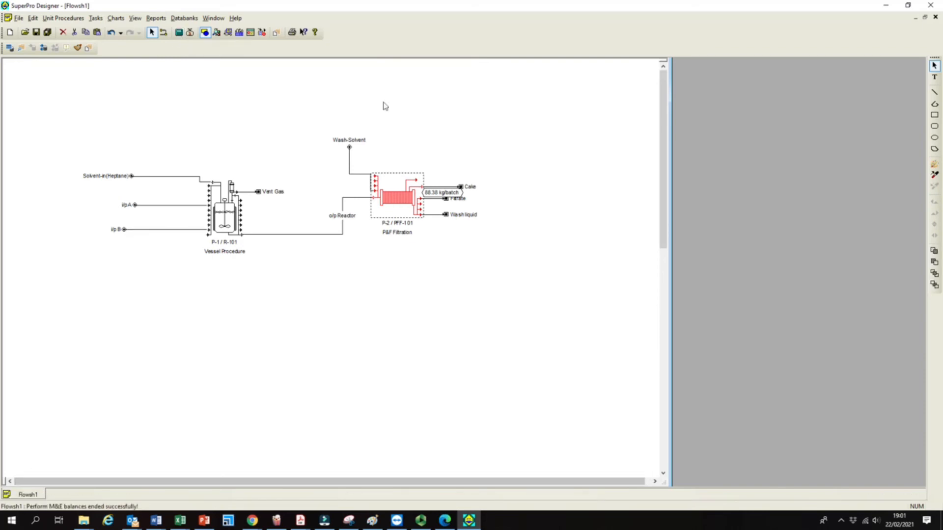
left_click(116, 18)
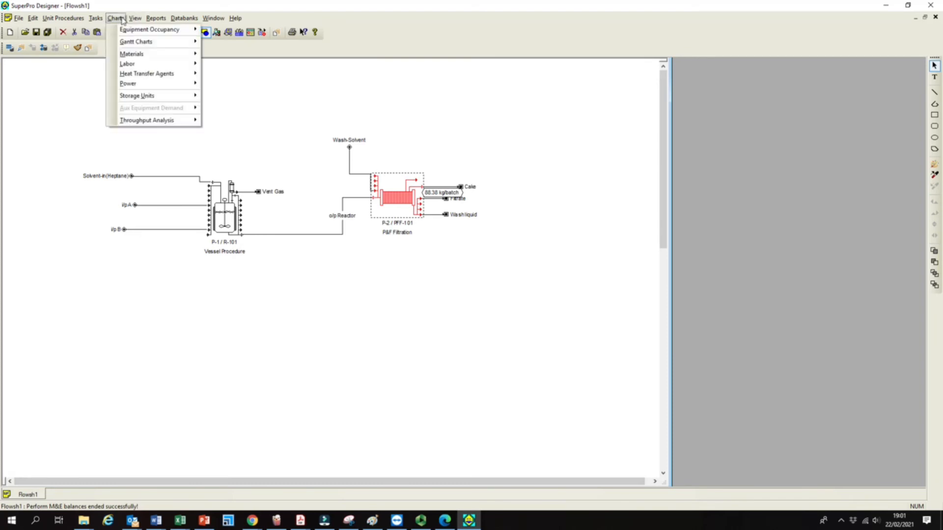
mouse_move(116, 44)
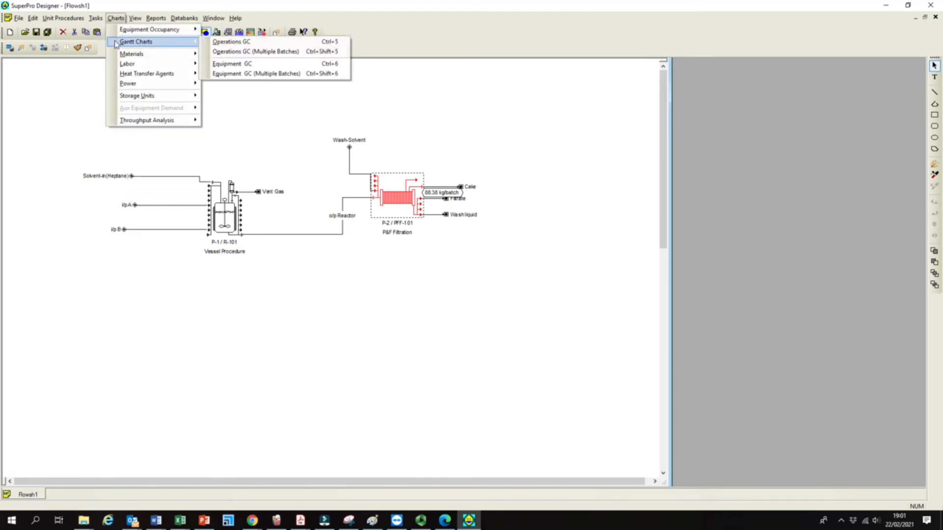
left_click(236, 43)
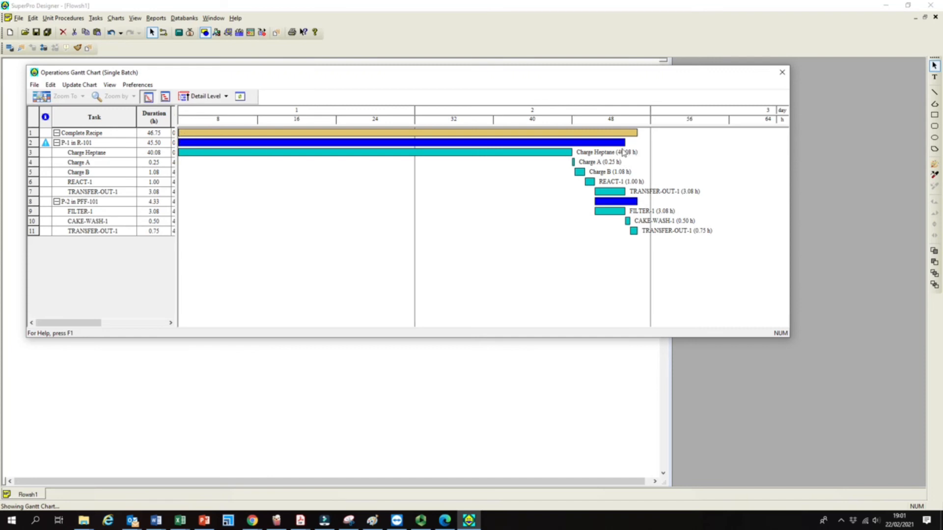
left_click(783, 72)
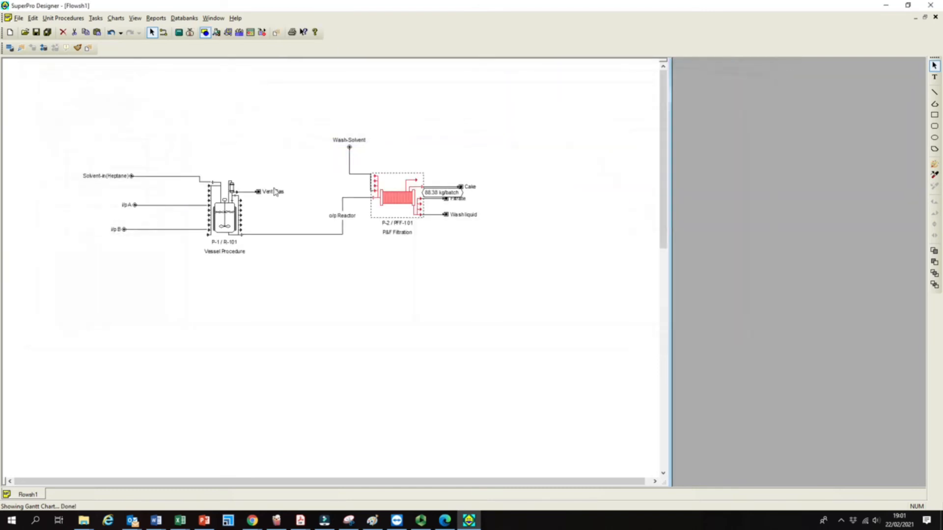
Set the volumetric flowrate of P-1's Charge Heptane operation to 30 L/min.
right_click(222, 216)
mouse_move(240, 234)
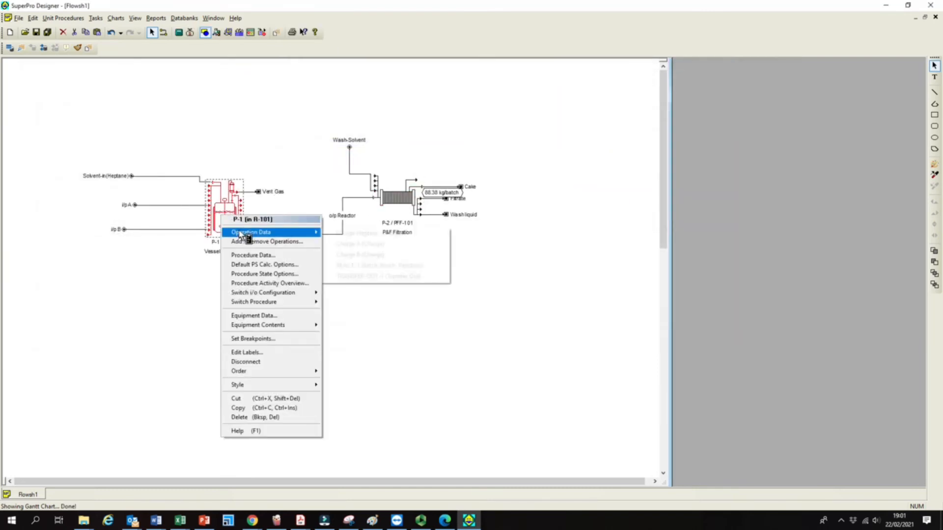
left_click(377, 235)
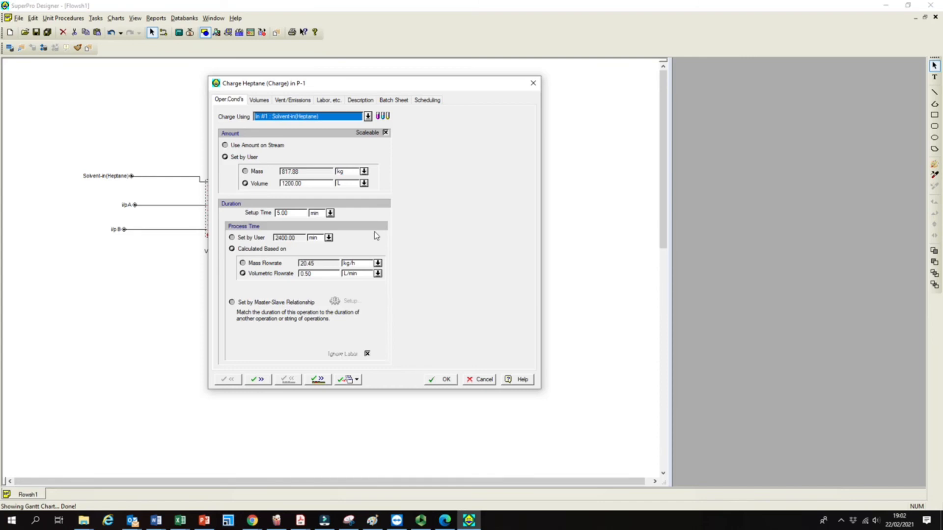
double_click(316, 273)
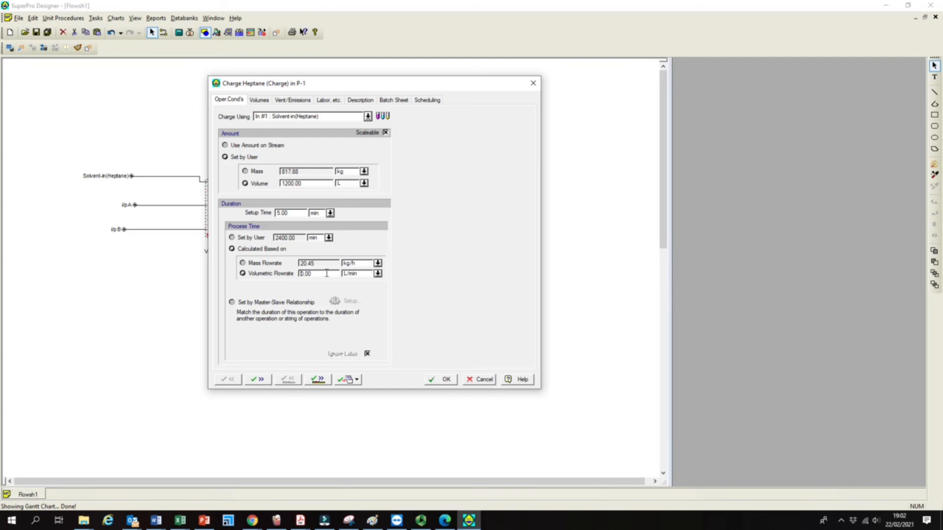
left_click(366, 278)
left_click(259, 382)
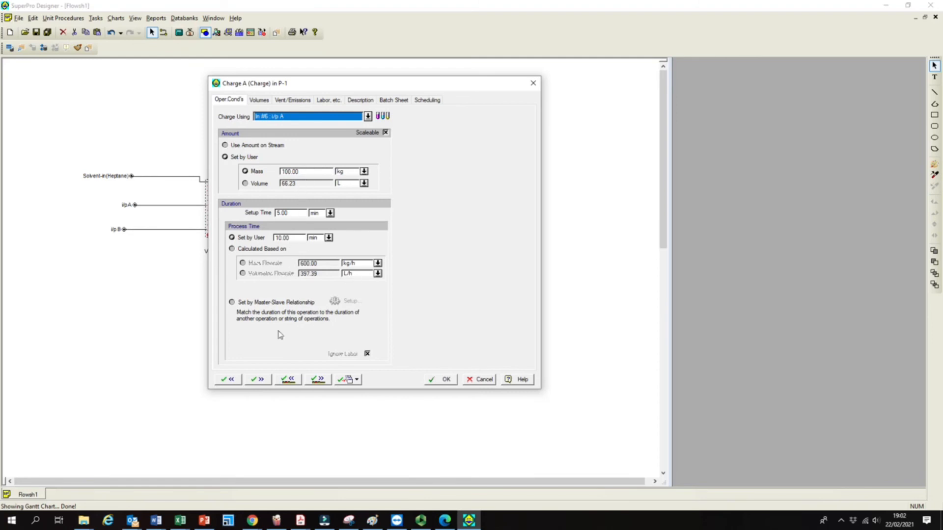
left_click(446, 381)
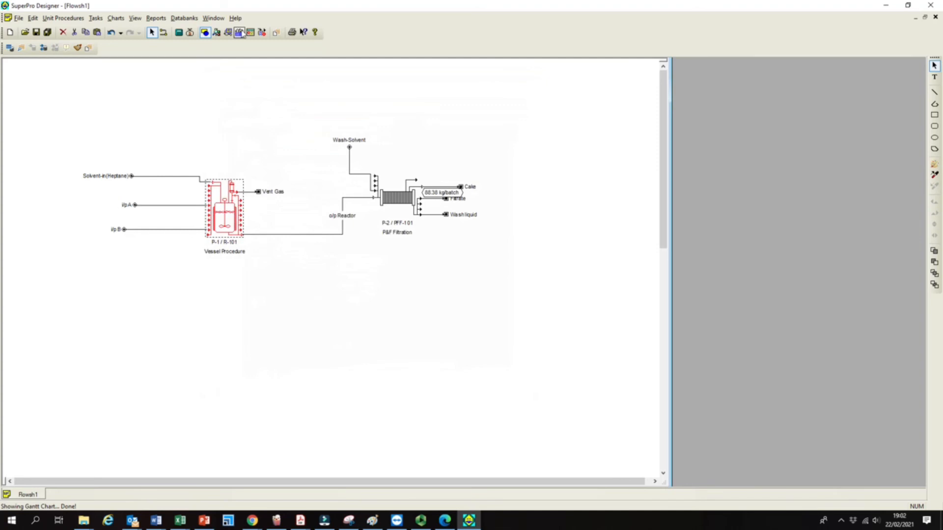
Re-solve the balances, display the single-batch operations Gantt chart enlarged, and examine the order and timing of the P-1 and P-2 operations.
left_click(179, 33)
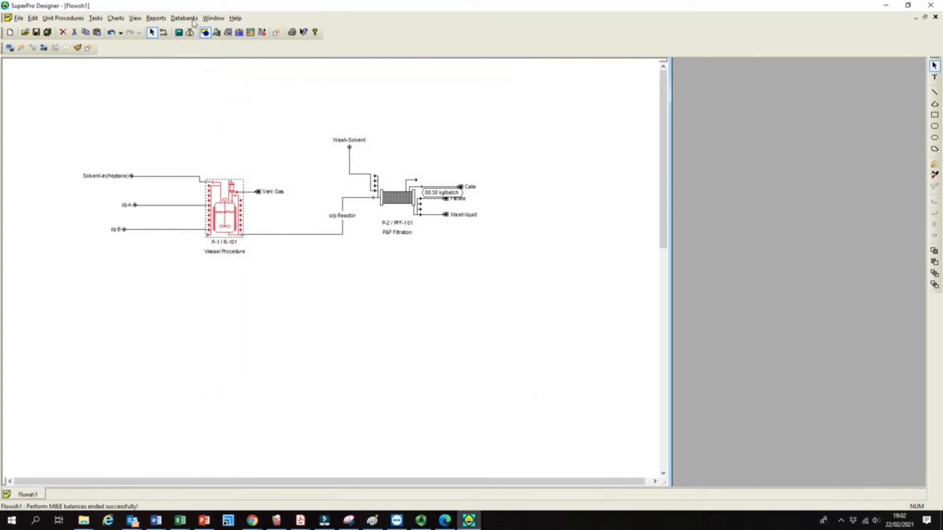
left_click(116, 18)
mouse_move(127, 46)
left_click(221, 43)
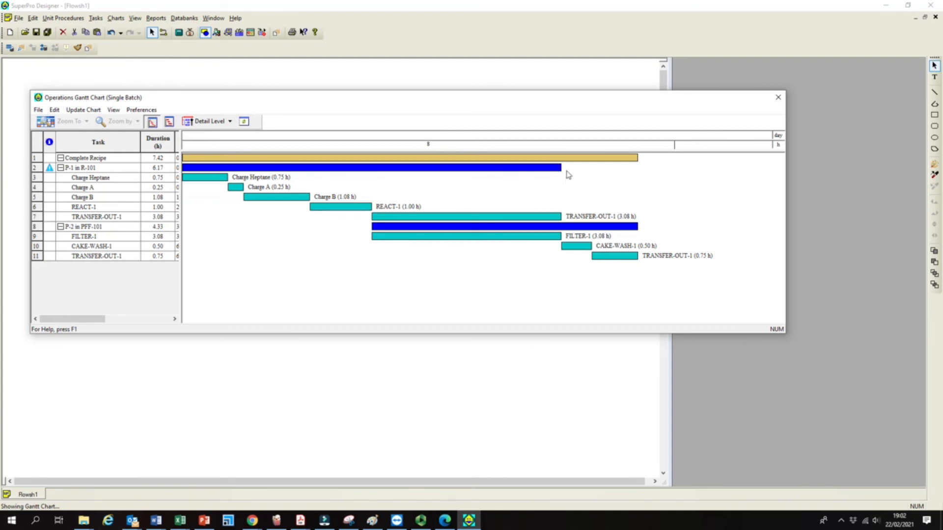
left_click_drag(786, 137, 862, 139)
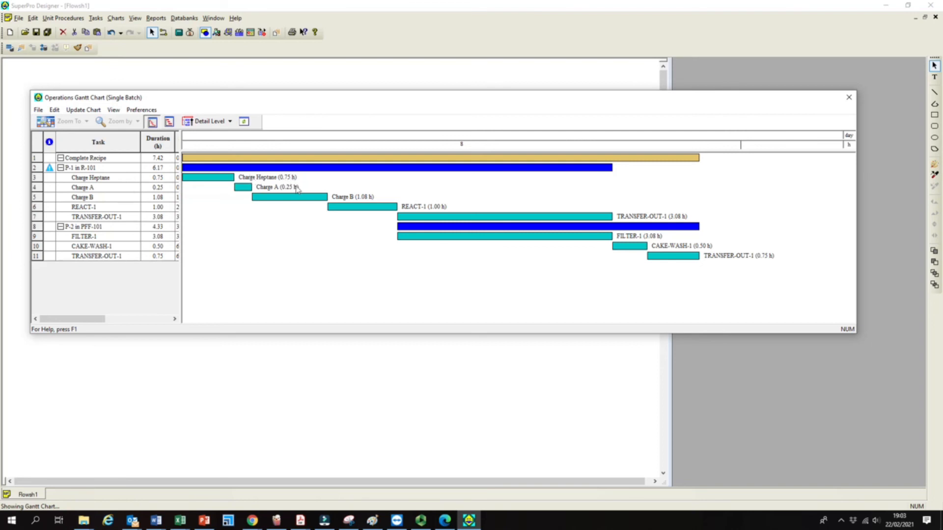
mouse_move(219, 184)
left_click_drag(532, 90, 527, 52)
left_click_drag(426, 333, 422, 438)
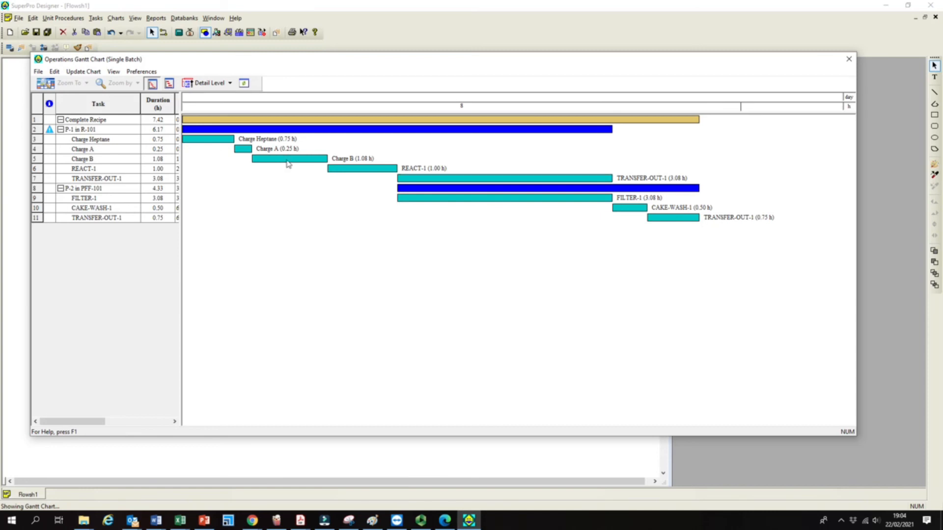
mouse_move(604, 182)
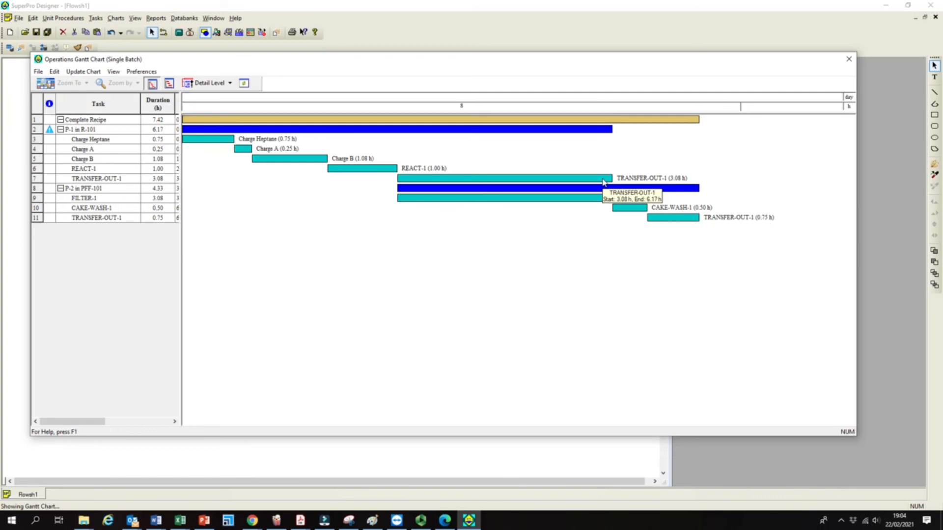
left_click(851, 68)
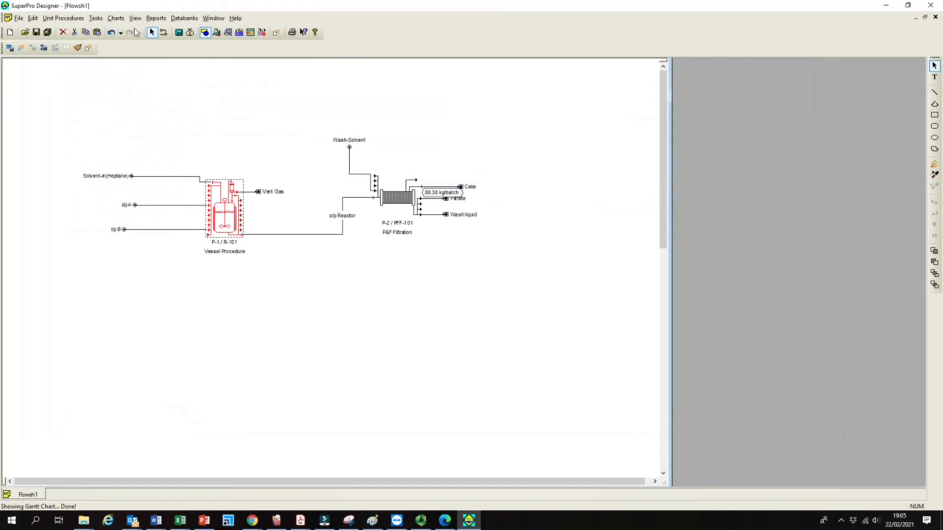
Display the multiple-batch operations Gantt chart, expand both batches' recipes, and examine how P-1 and P-2 overlap between the batches.
left_click(134, 19)
left_click(131, 18)
left_click(126, 20)
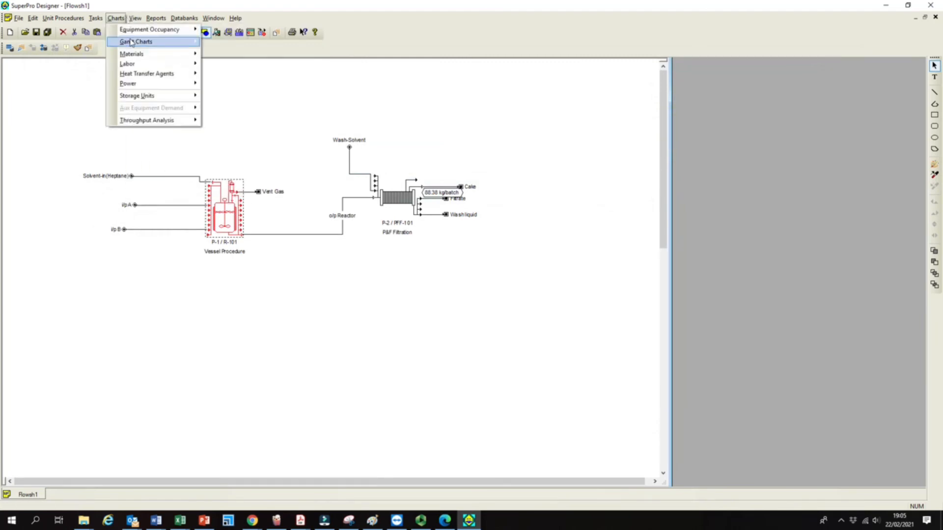
mouse_move(132, 42)
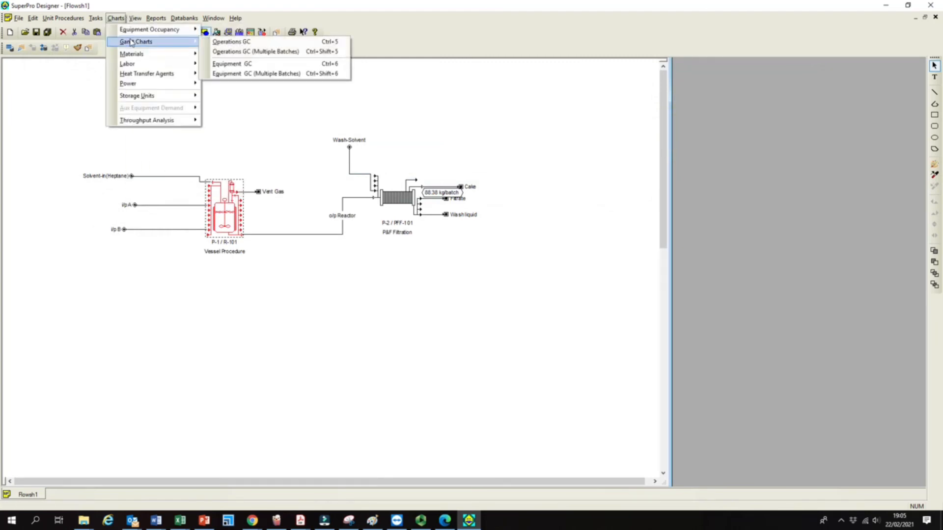
left_click(240, 52)
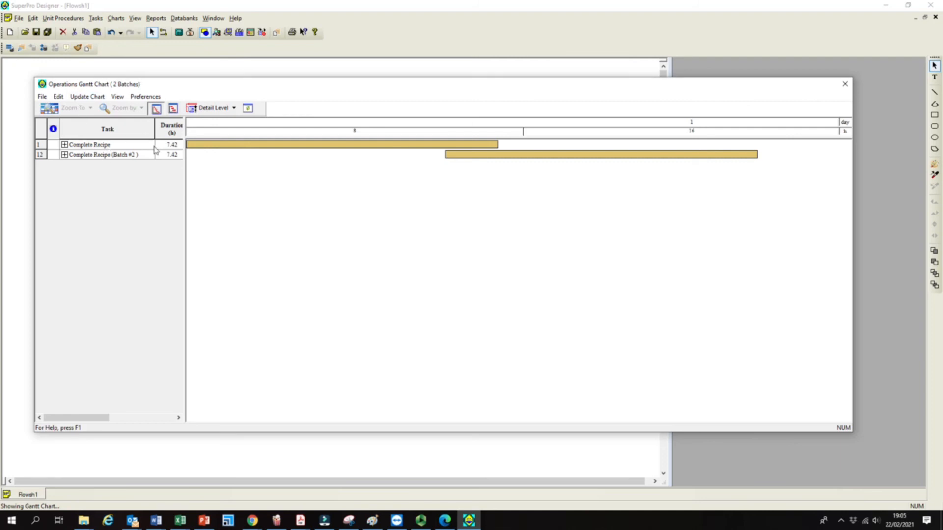
left_click(65, 144)
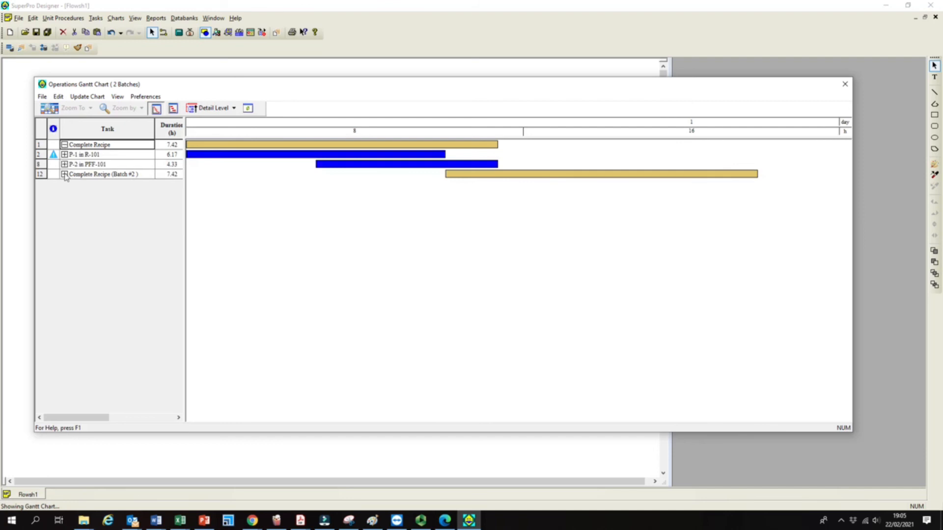
left_click(64, 174)
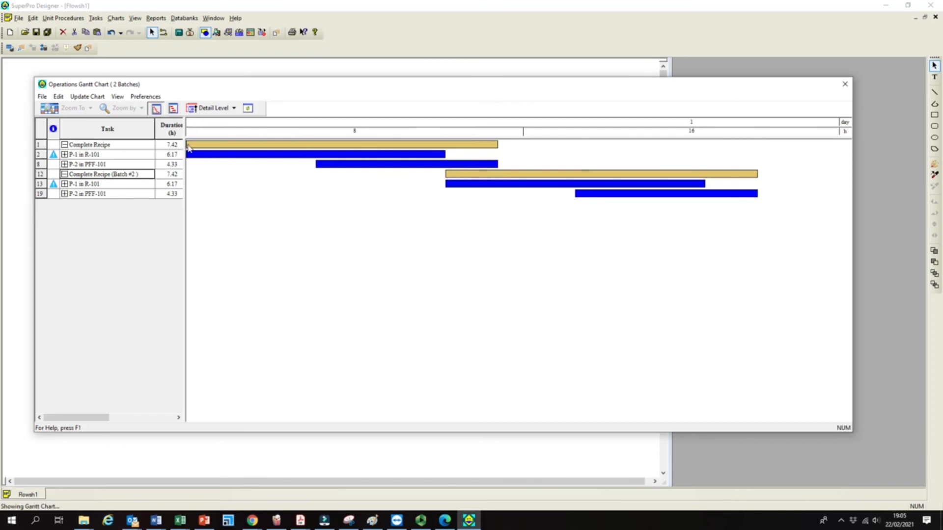
mouse_move(189, 149)
mouse_move(370, 145)
mouse_move(318, 162)
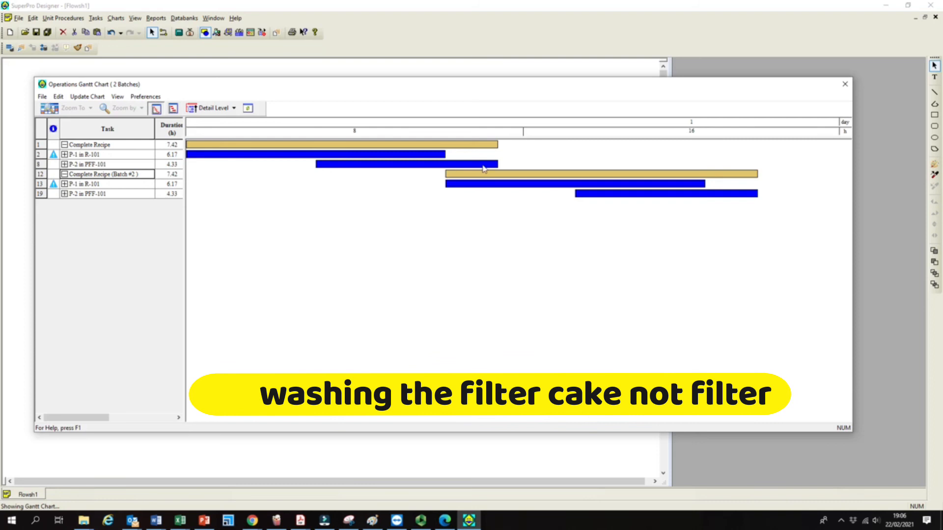
mouse_move(489, 168)
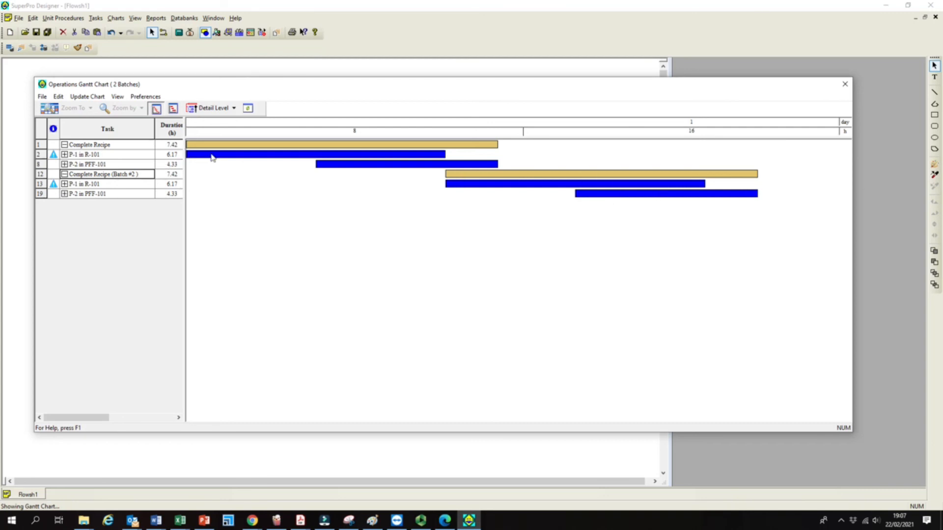
mouse_move(212, 158)
left_click(847, 86)
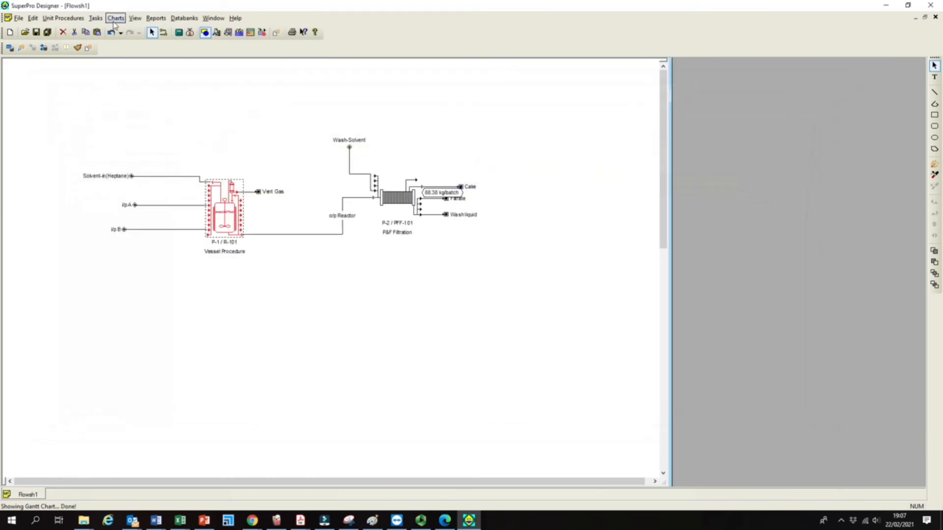
Try to generate the Materials & Streams report, re-solving the mass and energy balances before trying again.
left_click(158, 22)
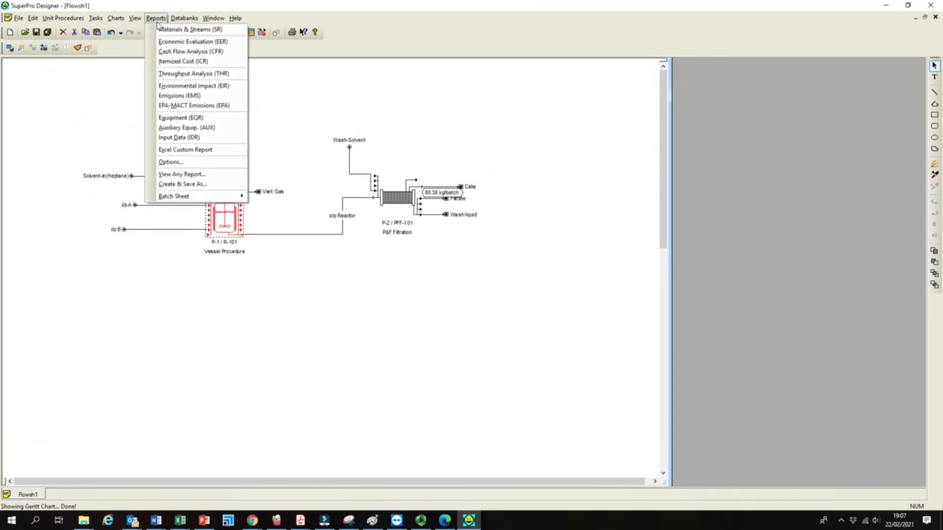
left_click(164, 30)
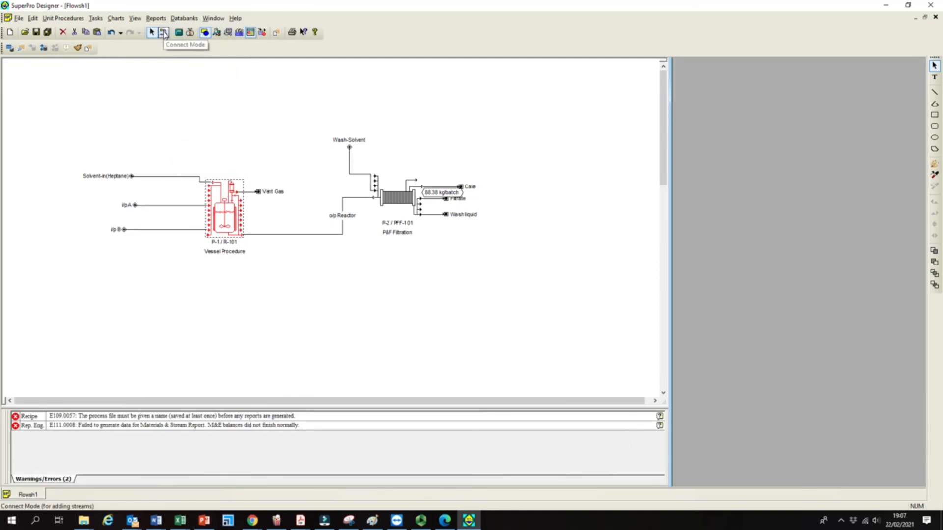
left_click(179, 33)
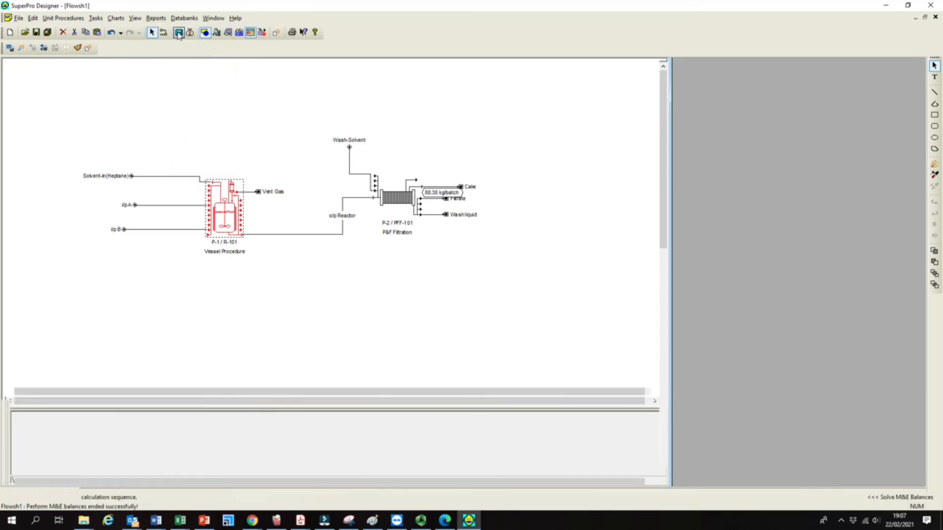
left_click(156, 19)
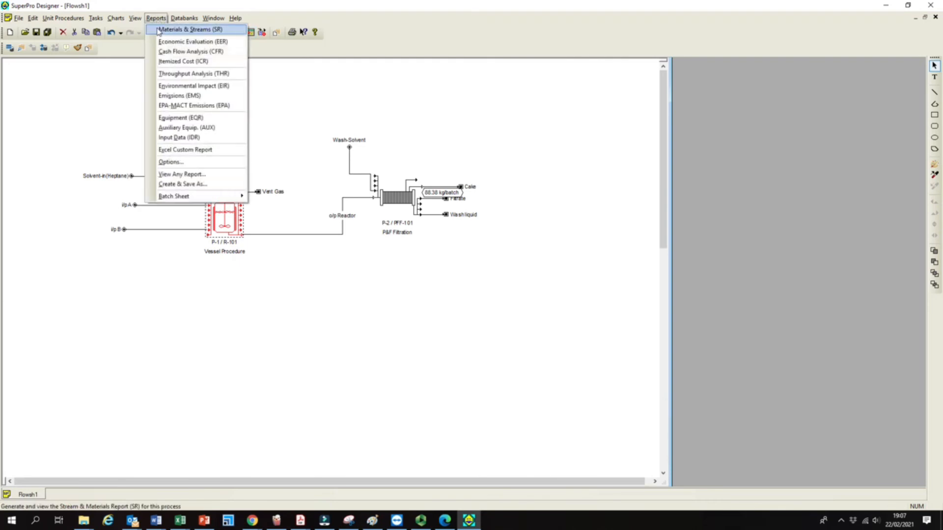
left_click(159, 30)
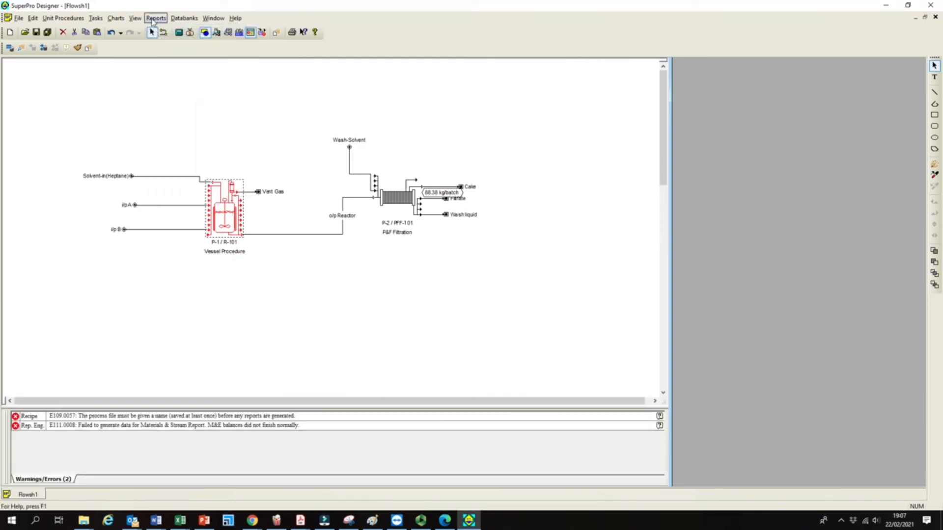
Try to generate the process batch sheet from the unsaved flowsheet.
left_click(154, 18)
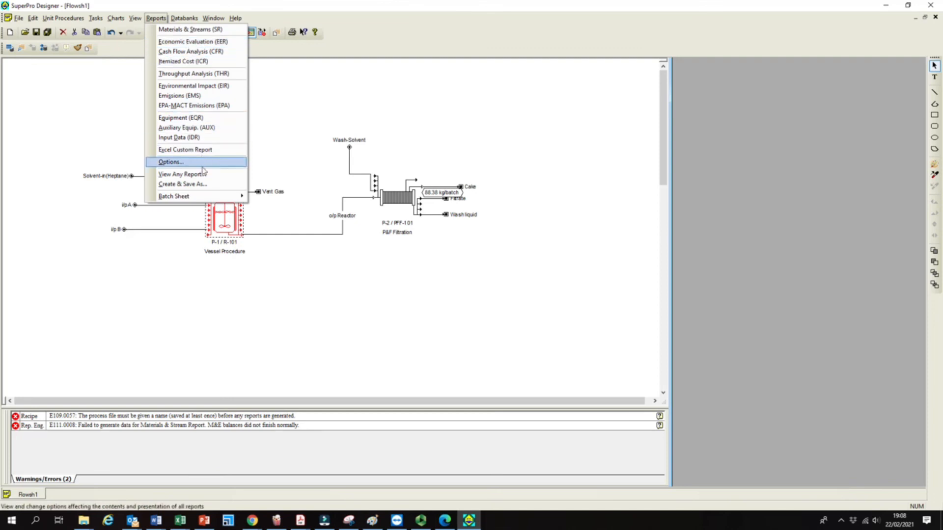
mouse_move(200, 202)
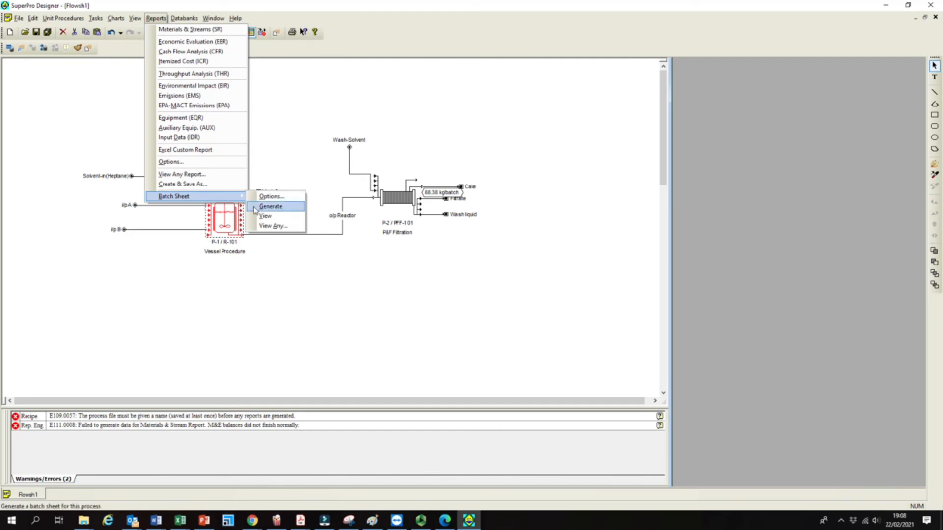
left_click(270, 206)
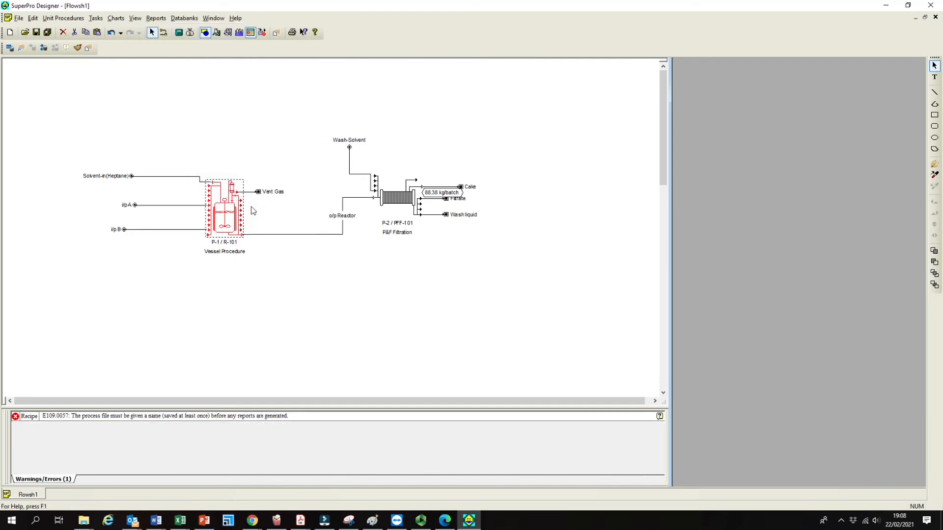
Save the flowsheet in the Documents folder as Example1.
left_click(36, 33)
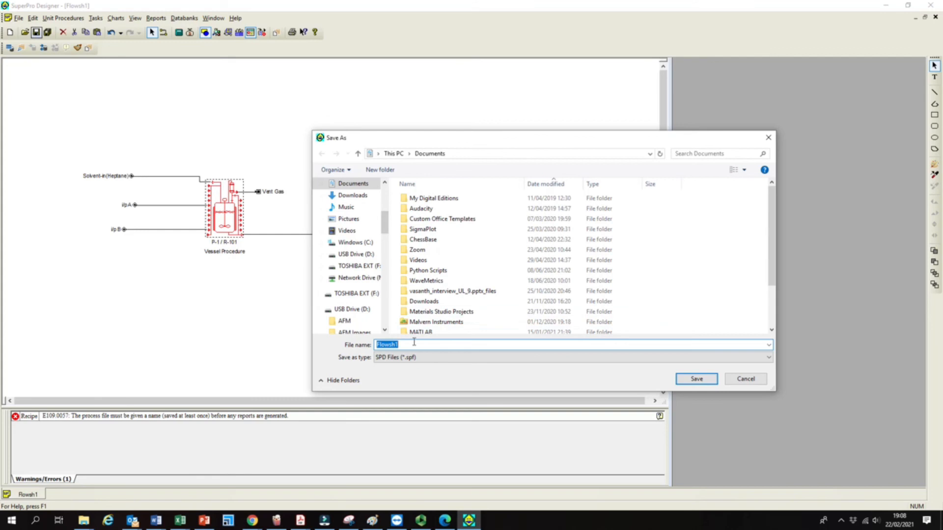
type("Example1")
left_click(697, 379)
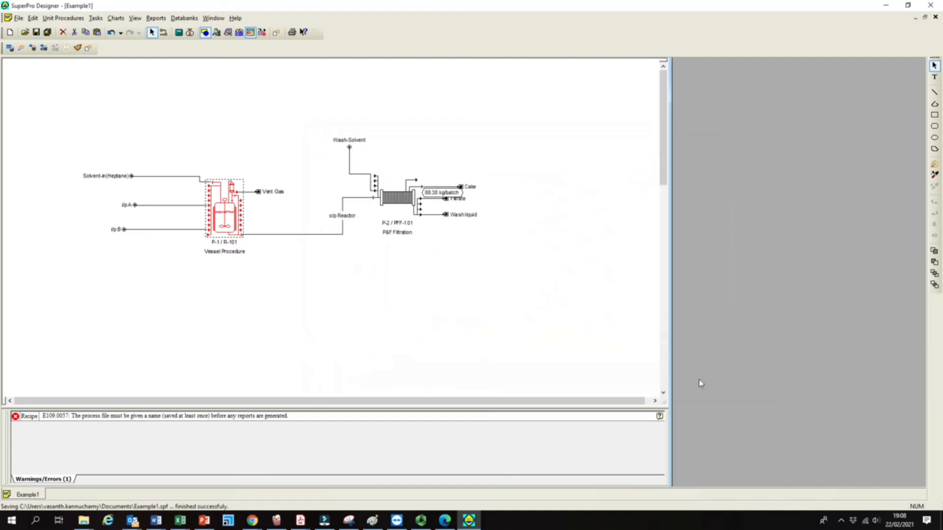
Generate the batch sheet for the saved Example1 process and enlarge the warnings and errors area.
left_click(178, 18)
mouse_move(156, 18)
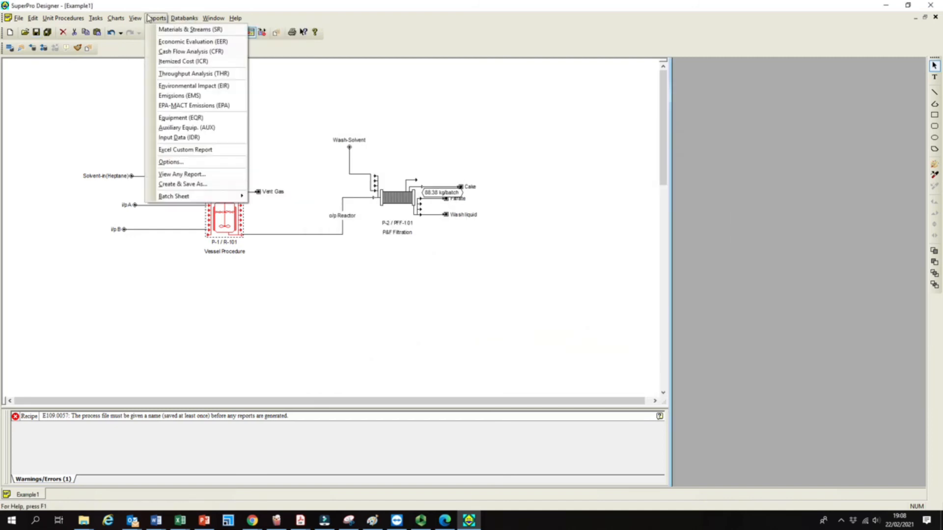
mouse_move(225, 197)
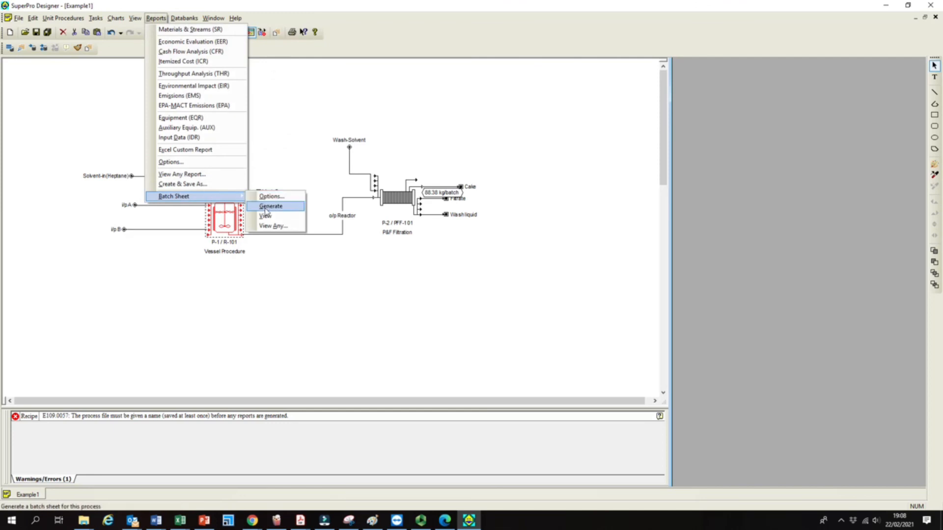
left_click(266, 207)
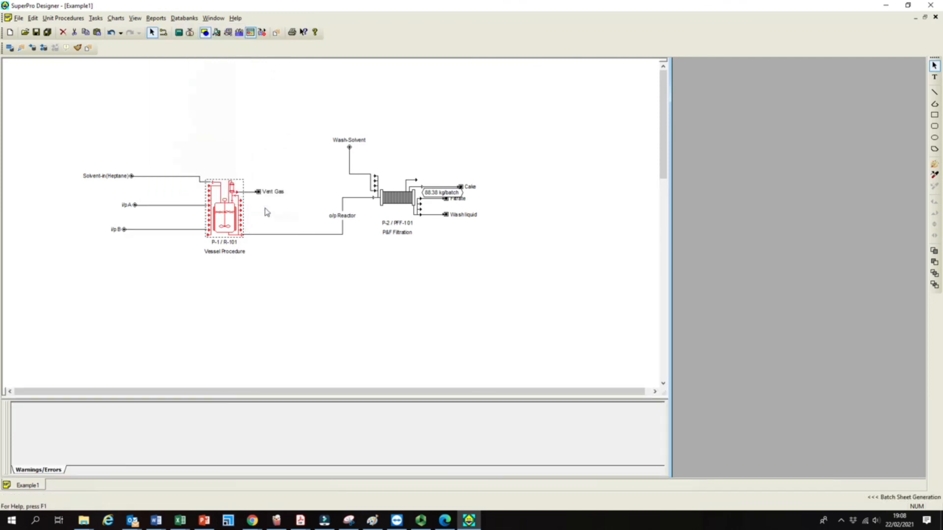
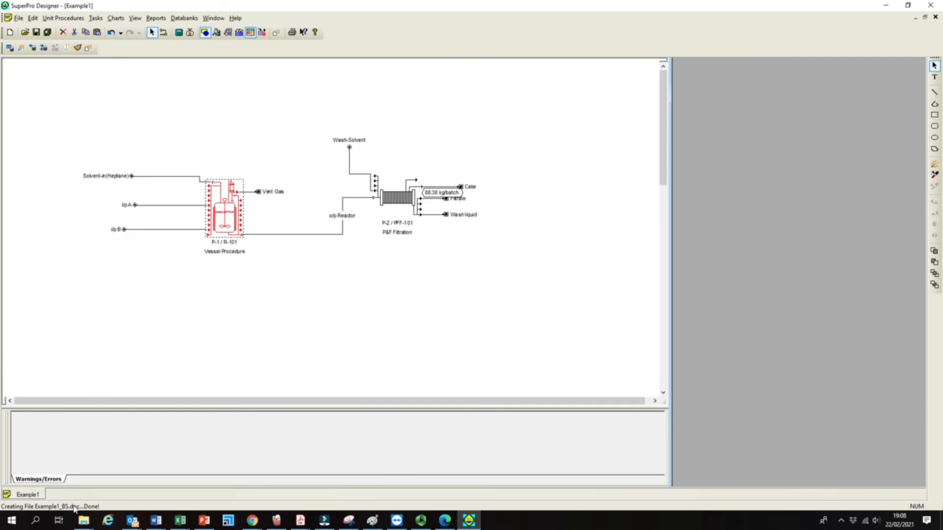
left_click_drag(93, 409, 111, 371)
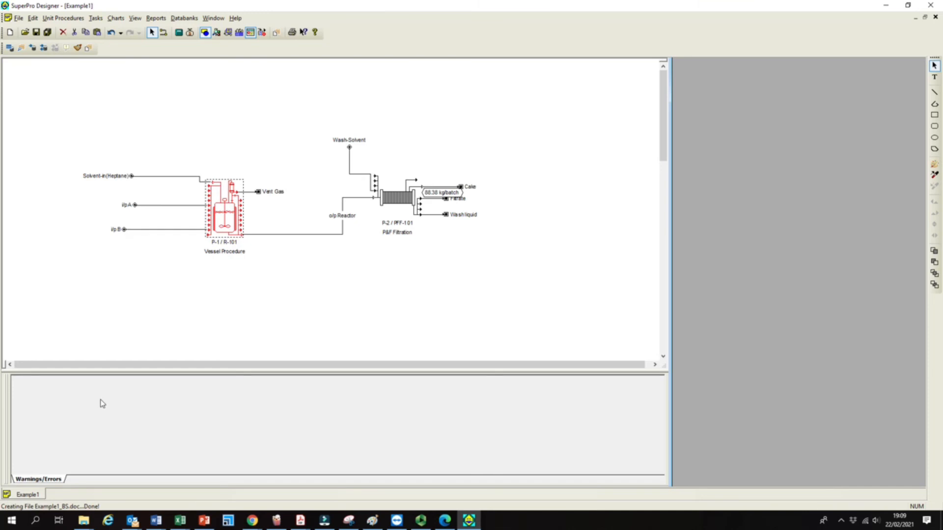
Search the computer for Example1_BS, open the batch sheet in Word, and reposition and enlarge its window.
left_click(36, 521)
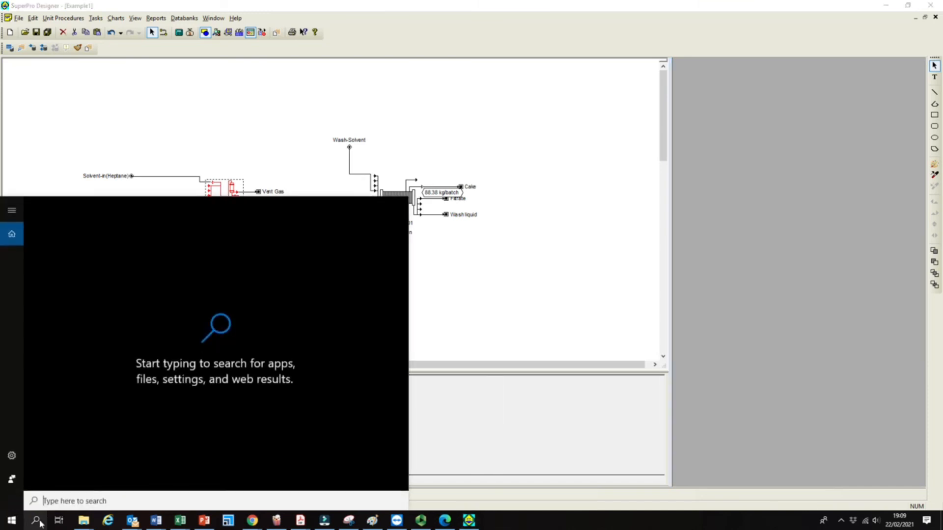
type("example1")
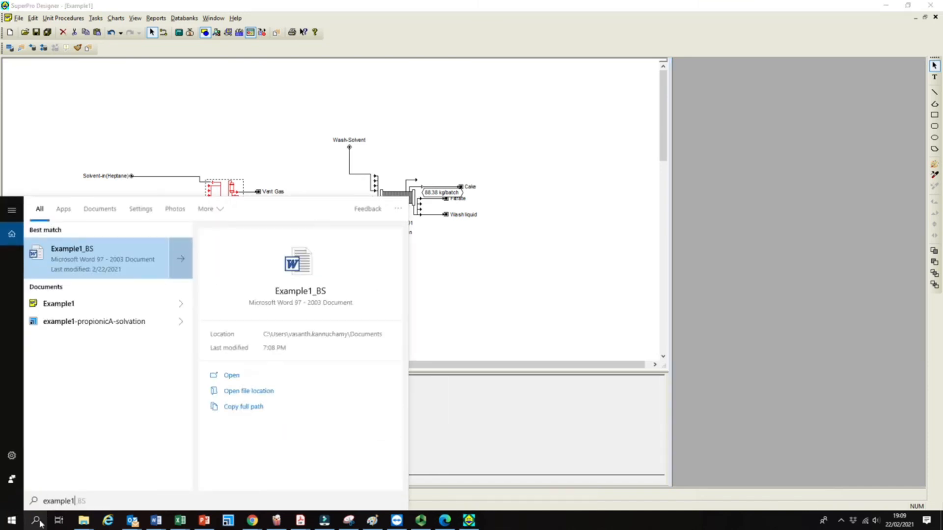
type("_bs")
key("Return")
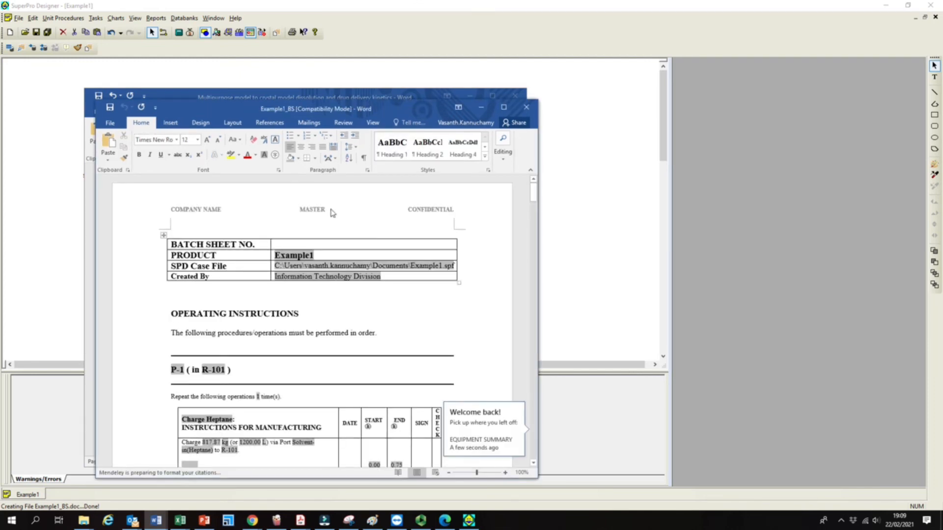
left_click_drag(389, 103, 392, 55)
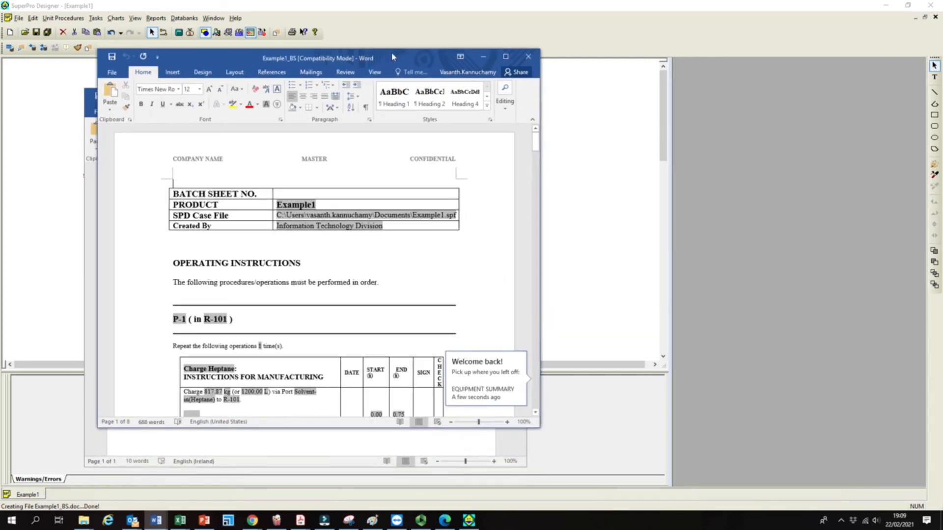
left_click_drag(539, 426, 574, 467)
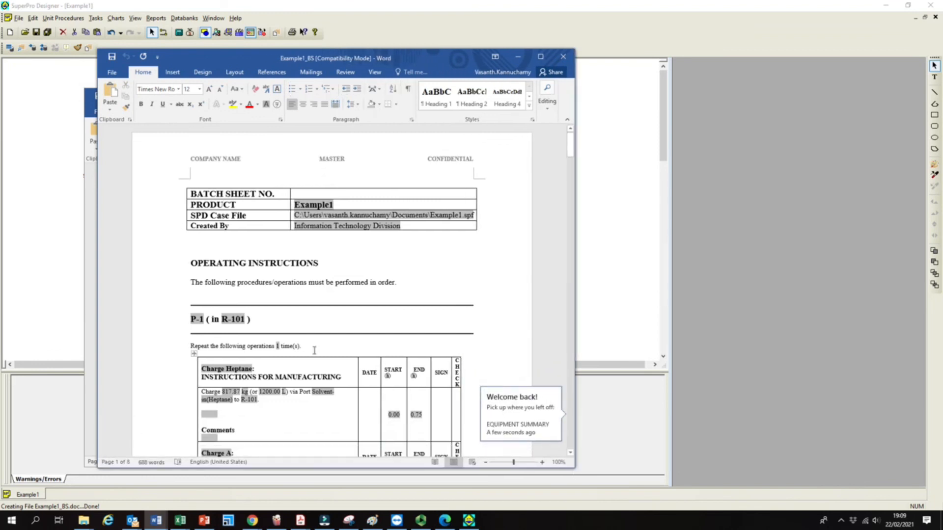
Examine the batch sheet header and the charged amounts, start times and end times of P-1's Charge Heptane, Charge A and Charge B operations.
left_click(302, 193)
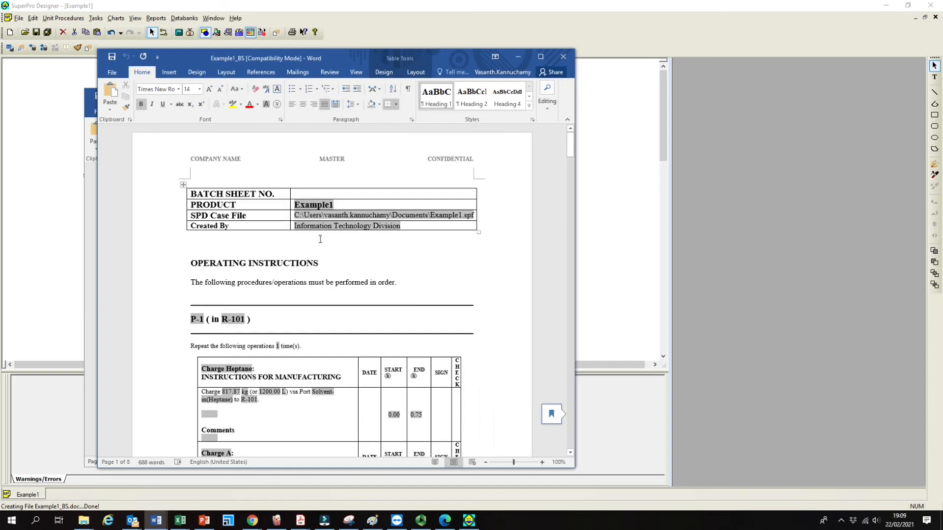
scroll(350, 282, "down", 5)
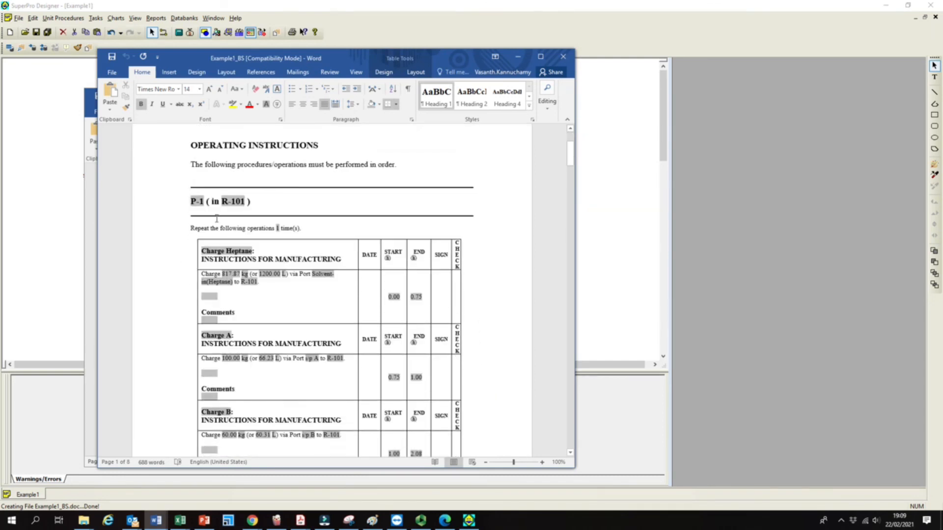
left_click_drag(191, 202, 218, 180)
scroll(300, 220, "down", 4)
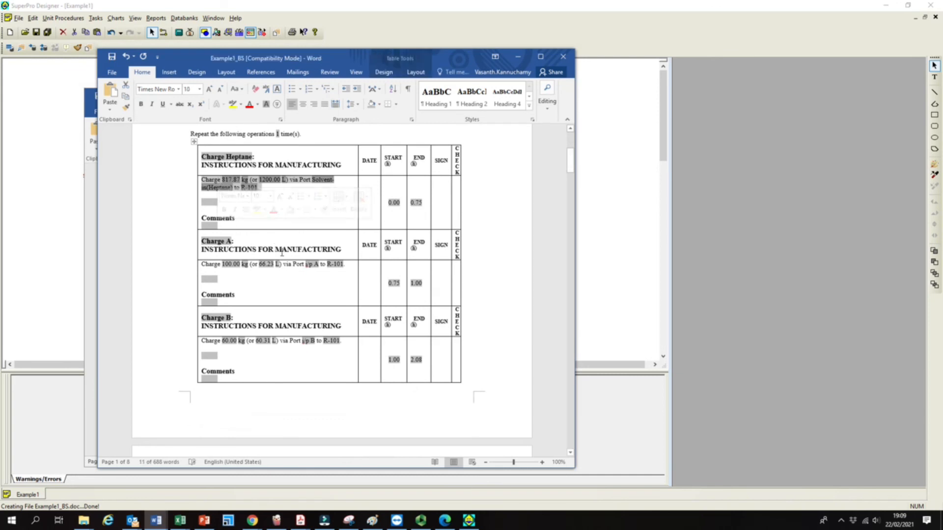
left_click_drag(211, 266, 240, 288)
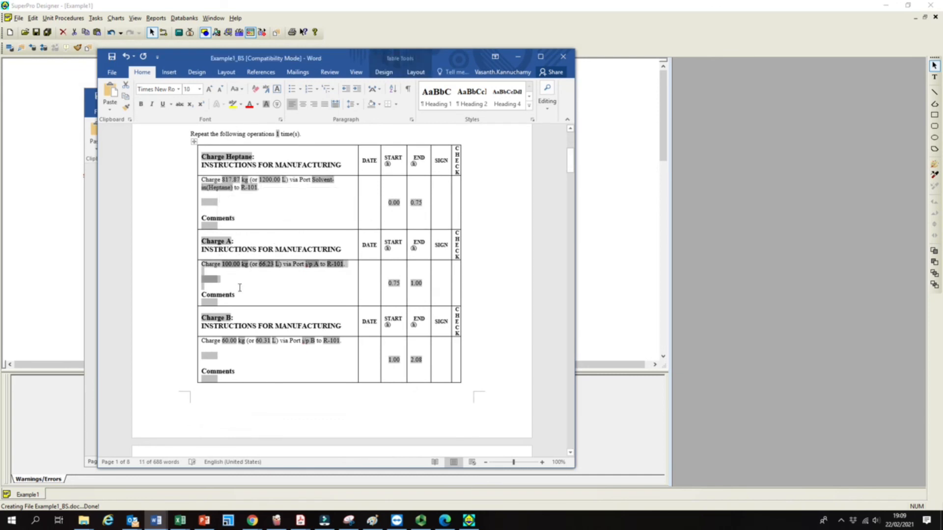
scroll(259, 320, "down", 2)
left_click(242, 310)
scroll(324, 333, "down", 2)
scroll(344, 324, "up", 2)
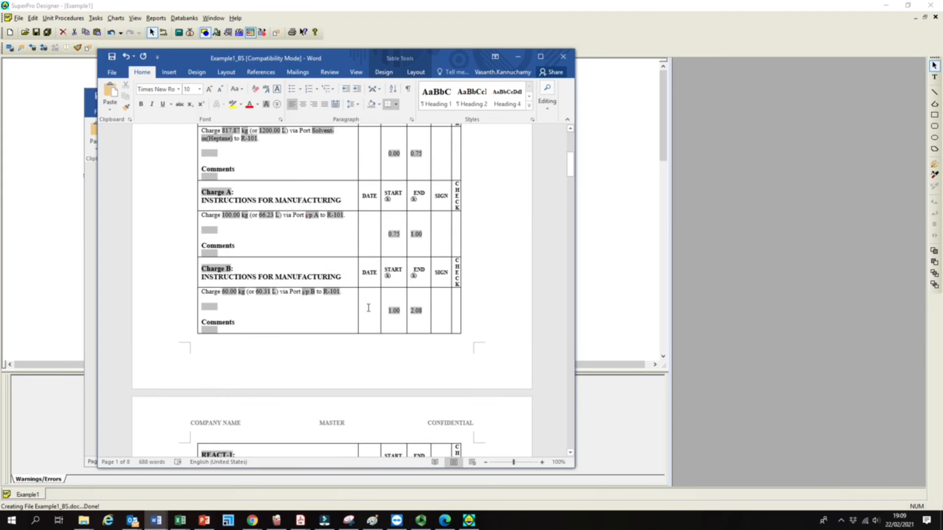
left_click_drag(400, 314, 389, 315)
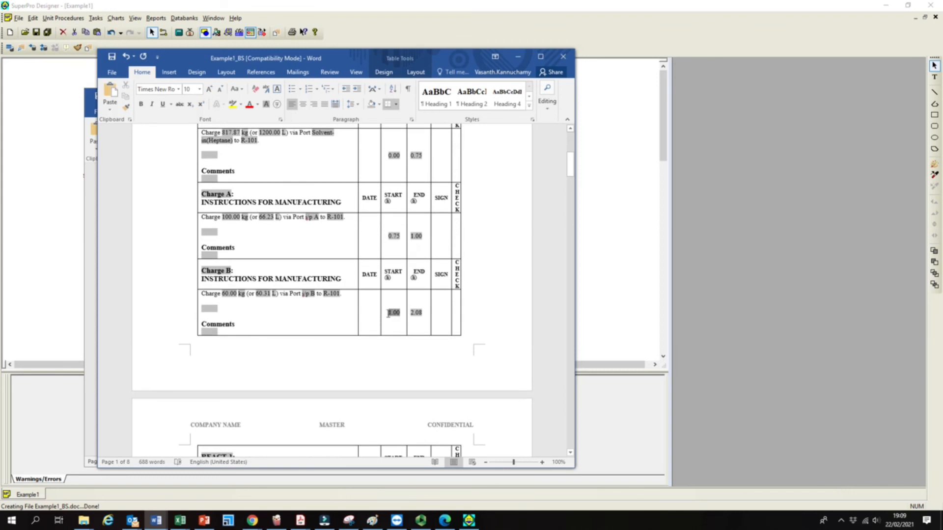
double_click(417, 313)
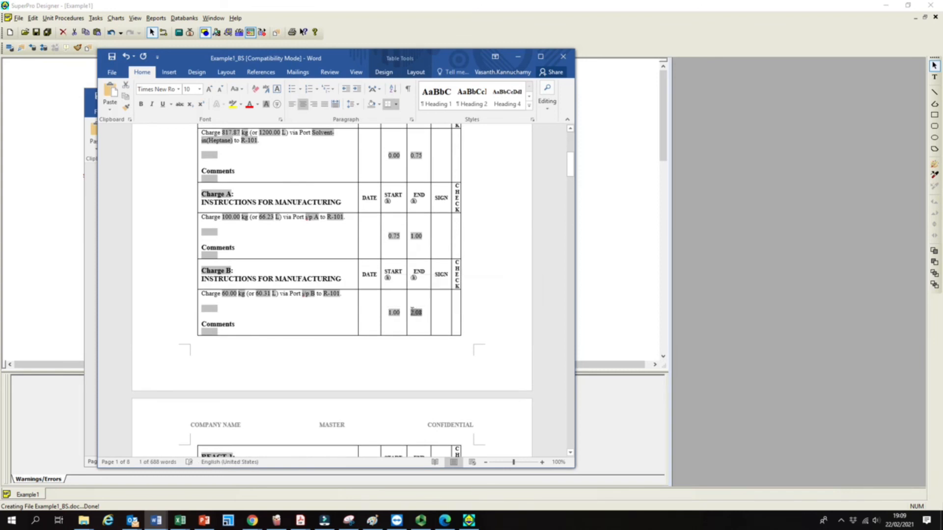
left_click(308, 343)
Review the rest of the batch sheet, covering the reaction, transfer, P-2 filtration and cake wash, equipment summary and heat transfer agents.
scroll(307, 344, "down", 10)
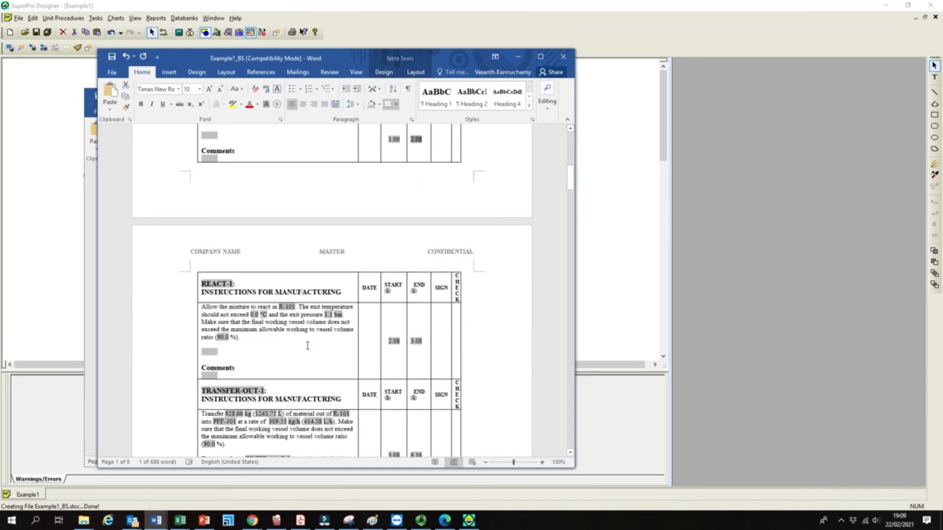
scroll(307, 346, "down", 6)
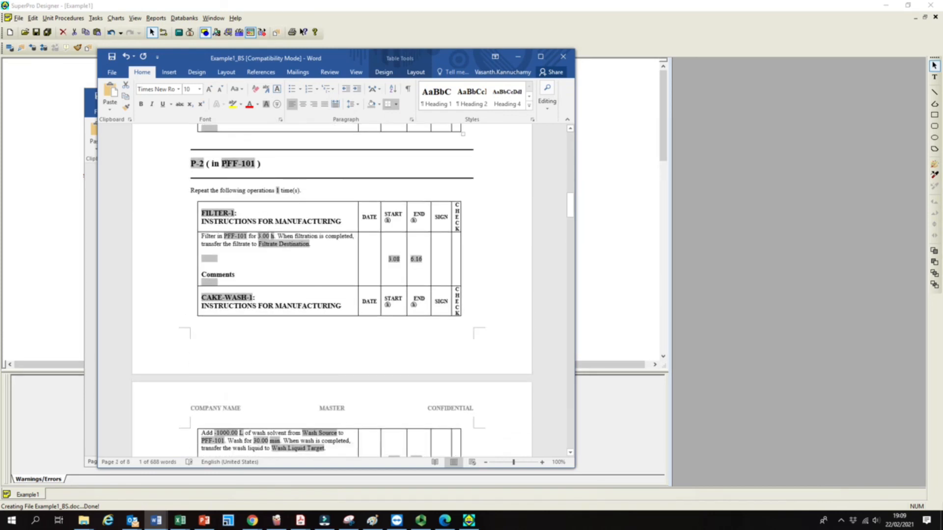
scroll(285, 335, "down", 20)
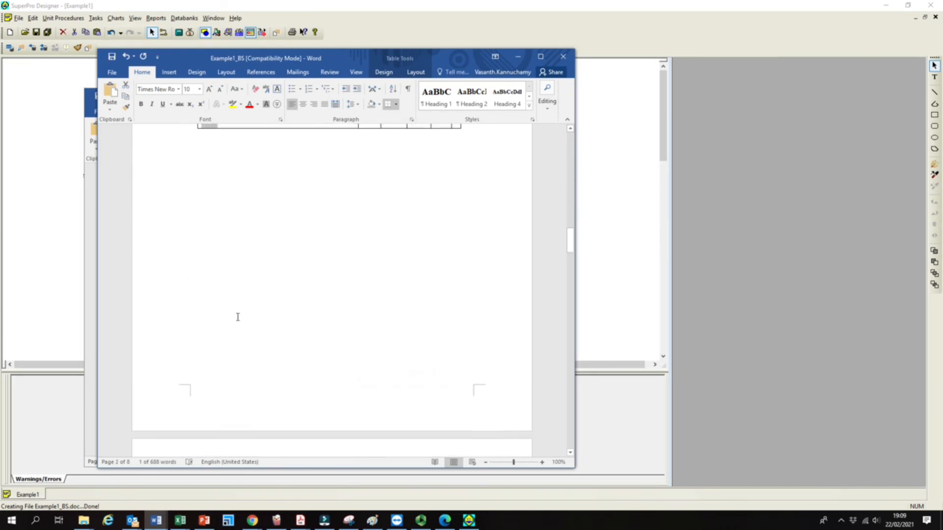
scroll(236, 295, "down", 20)
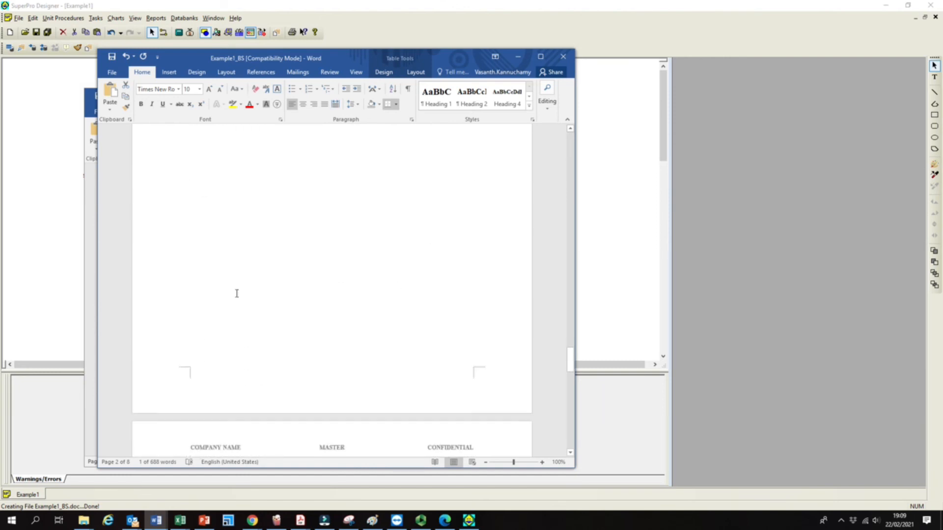
scroll(247, 272, "down", 15)
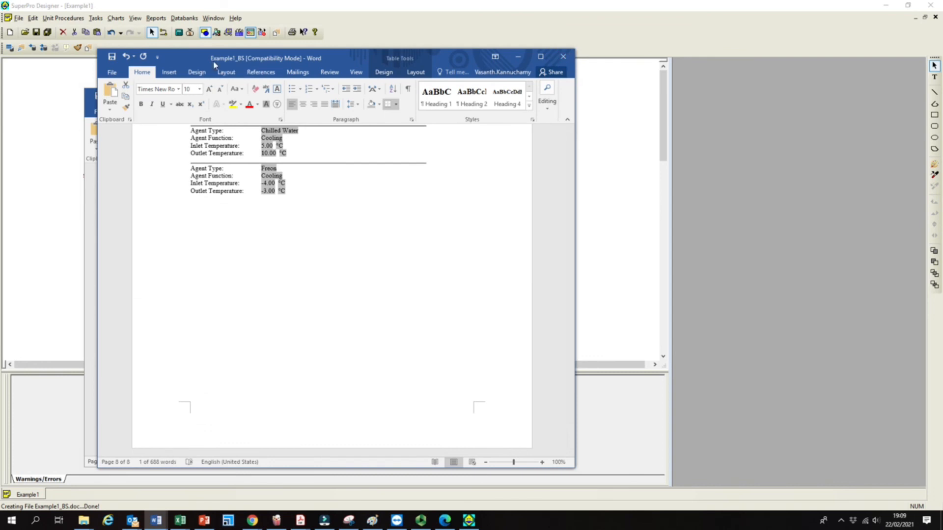
scroll(382, 208, "up", 5)
scroll(381, 209, "up", 5)
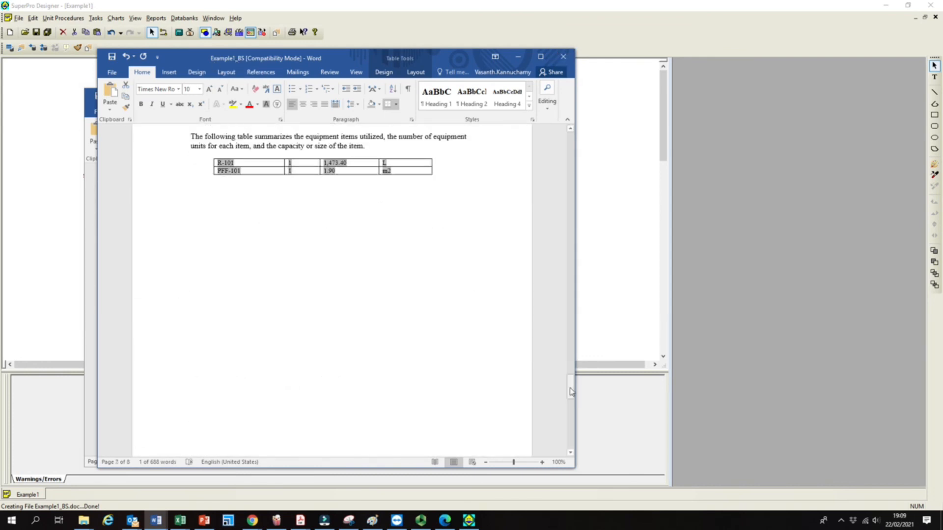
Return to the first page and enter 1 as the batch sheet number in the header table.
left_click_drag(572, 393, 570, 145)
left_click_drag(276, 195, 189, 195)
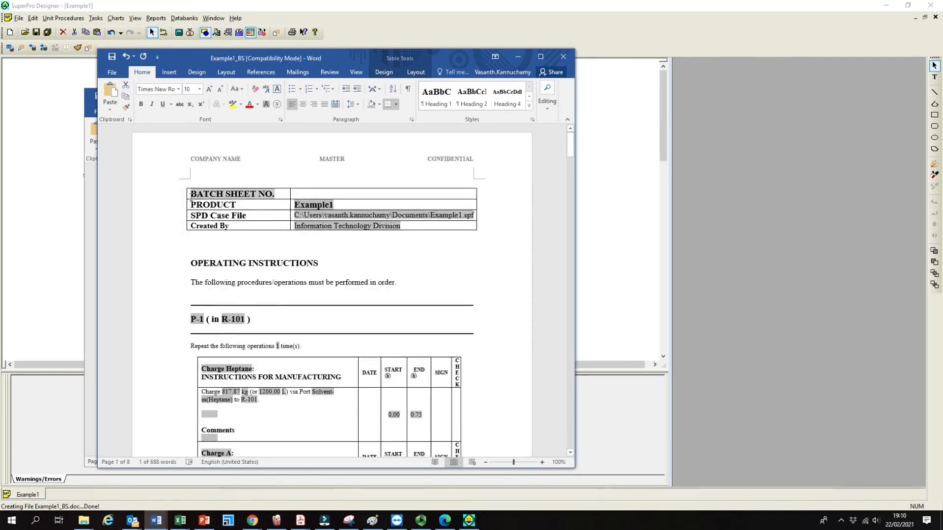
left_click(320, 194)
type("1")
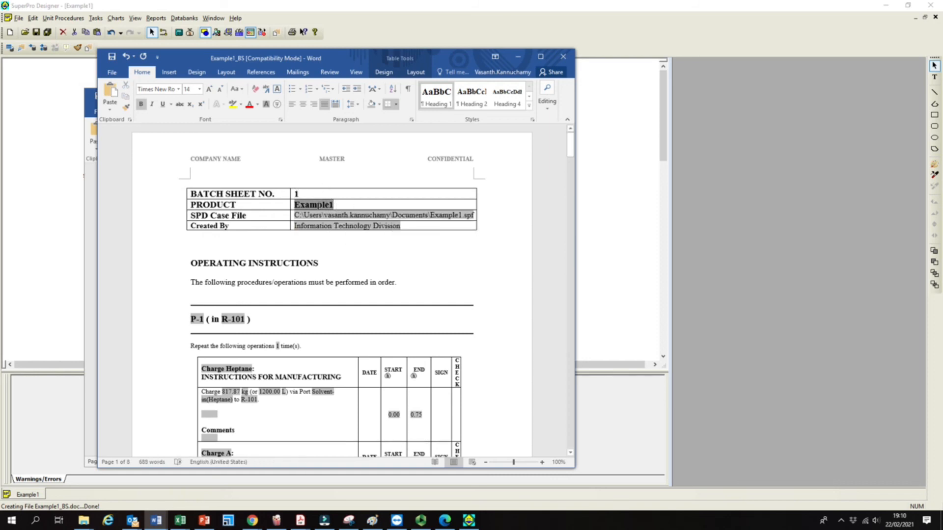
Page through the batch sheet from its header to the operations, general component information and stock mixtures sections.
double_click(296, 195)
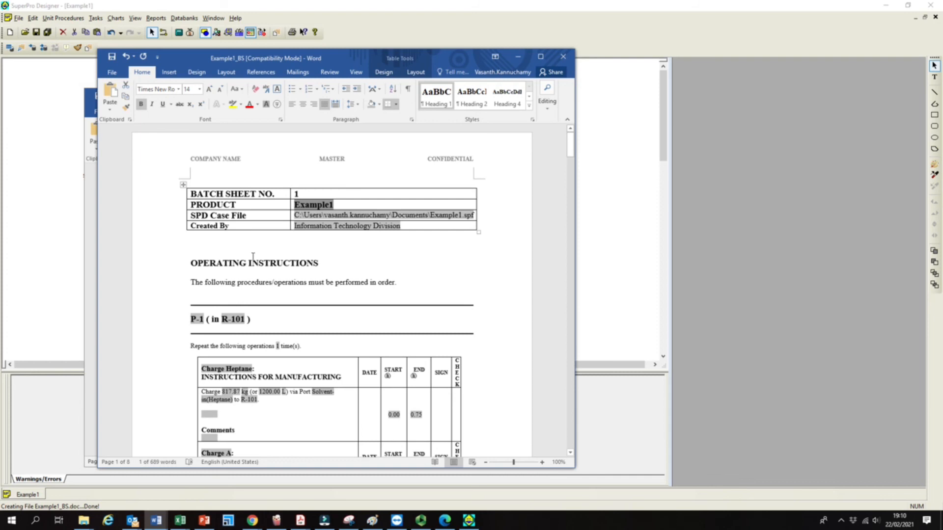
left_click(261, 273)
scroll(271, 303, "down", 20)
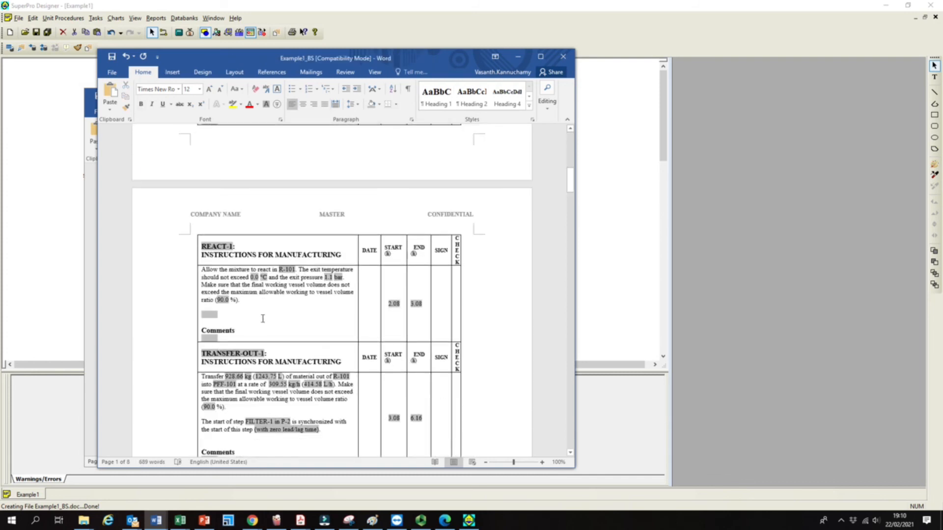
scroll(262, 315, "down", 20)
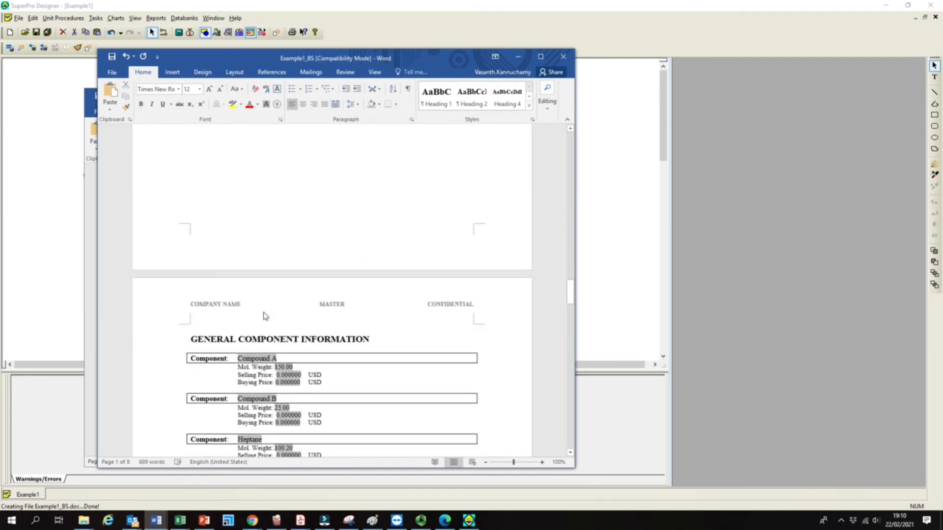
scroll(259, 308, "down", 8)
scroll(259, 308, "down", 10)
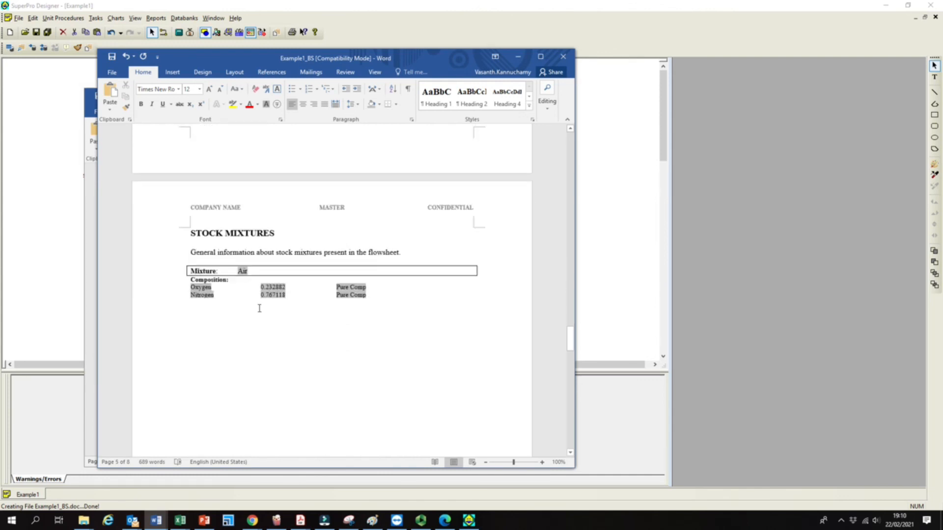
Save and close the Example1_BS batch sheet, and minimise the other Word document to return to the SuperPro Designer flowsheet.
left_click(563, 56)
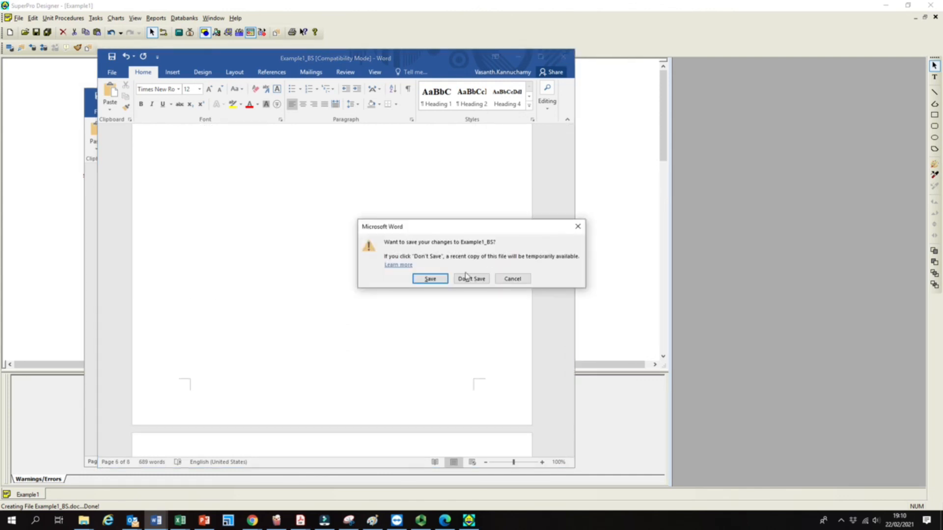
left_click(429, 278)
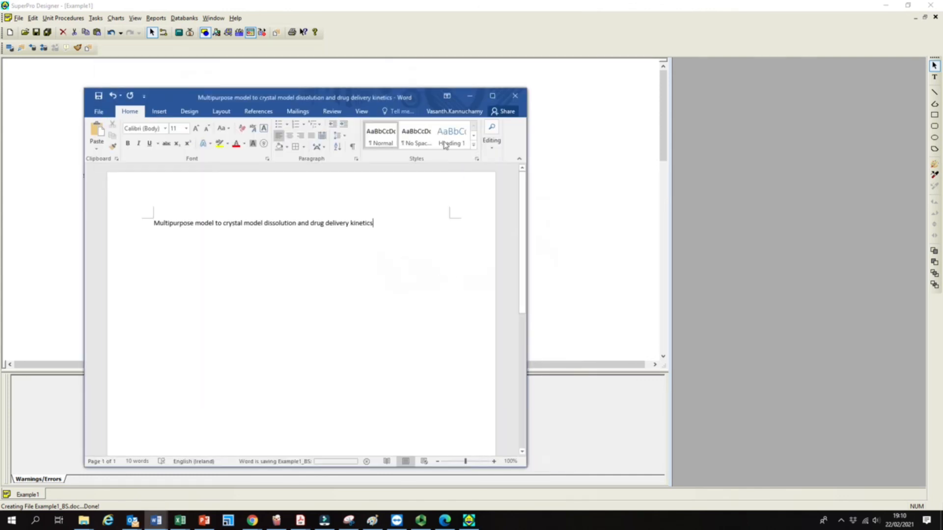
left_click(470, 97)
left_click(505, 156)
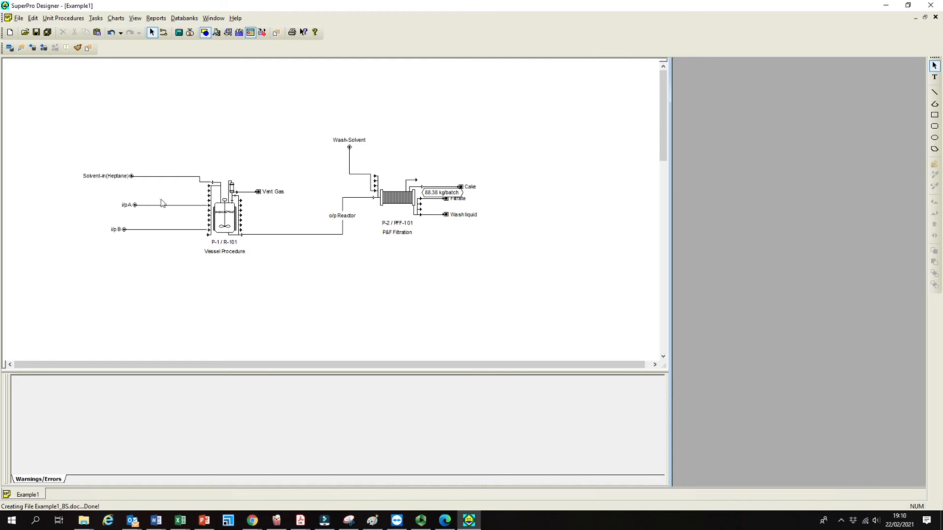
right_click(142, 180)
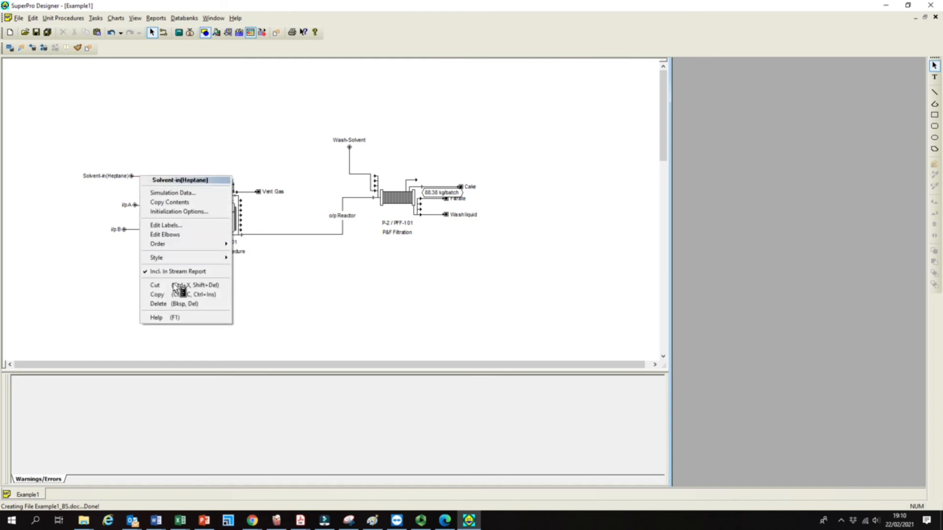
mouse_move(179, 264)
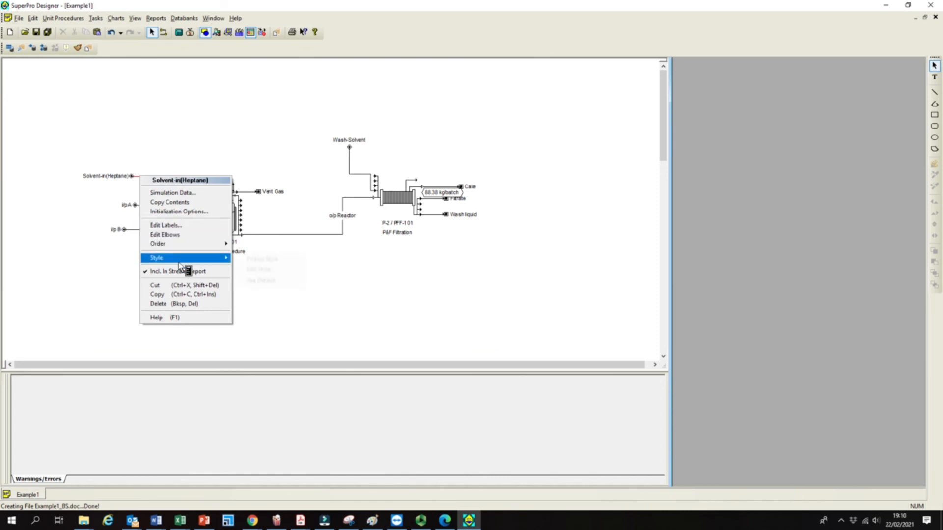
left_click(255, 269)
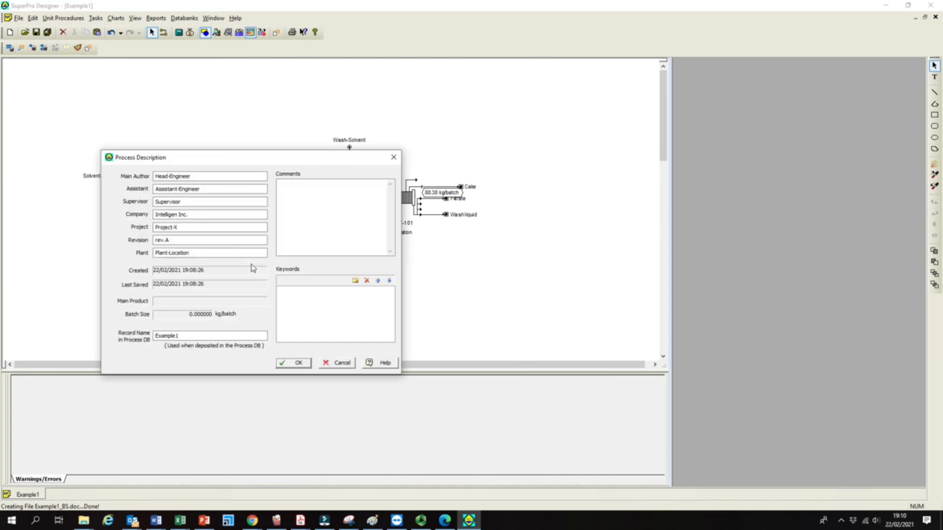
left_click(354, 361)
right_click(148, 174)
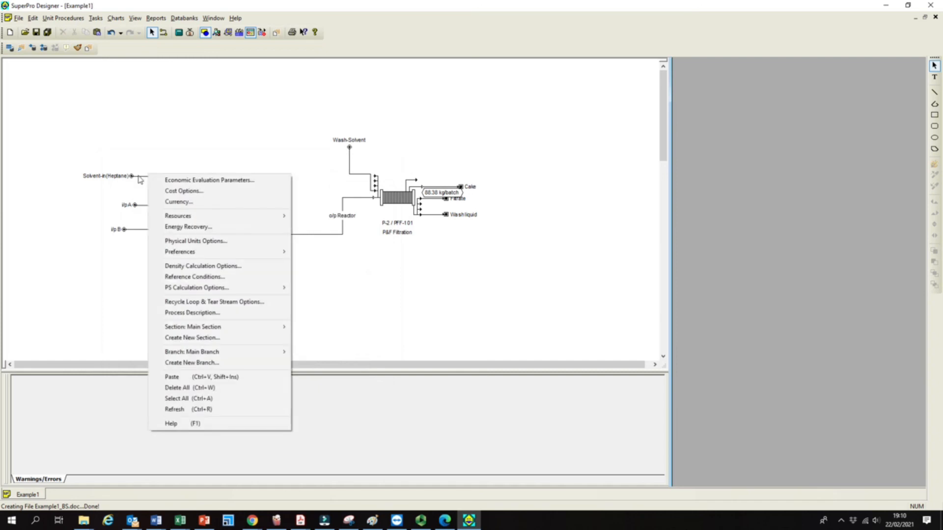
Edit the style of the Solvent-in(Heptane) stream so its info tag is displayed on the flowsheet.
right_click(139, 177)
mouse_move(187, 260)
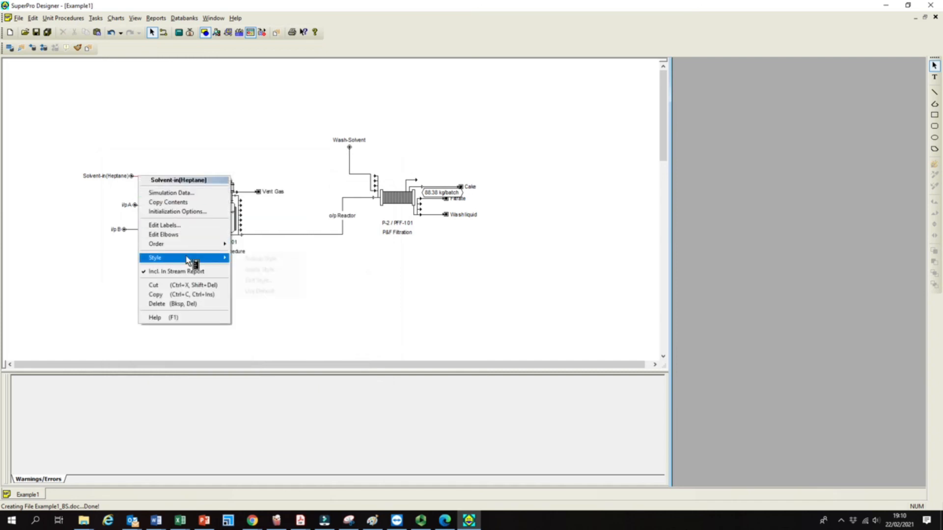
left_click(268, 281)
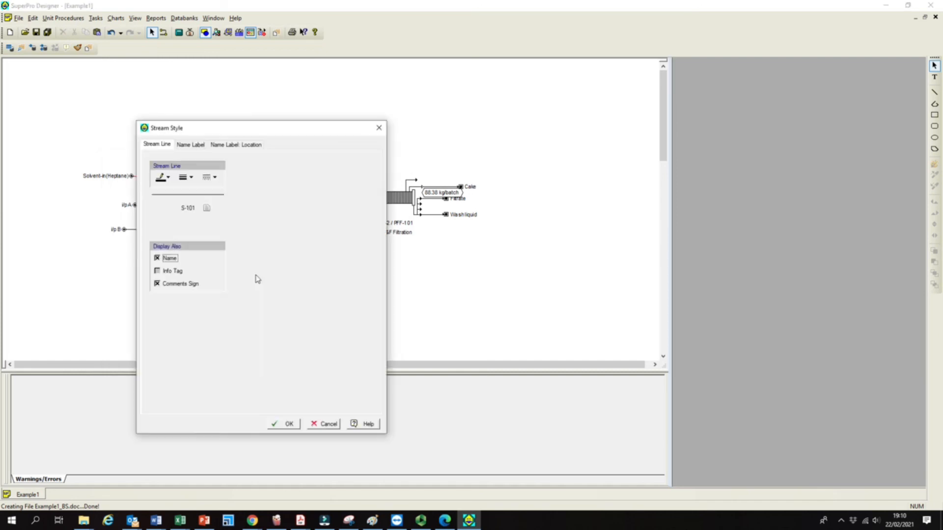
left_click(158, 271)
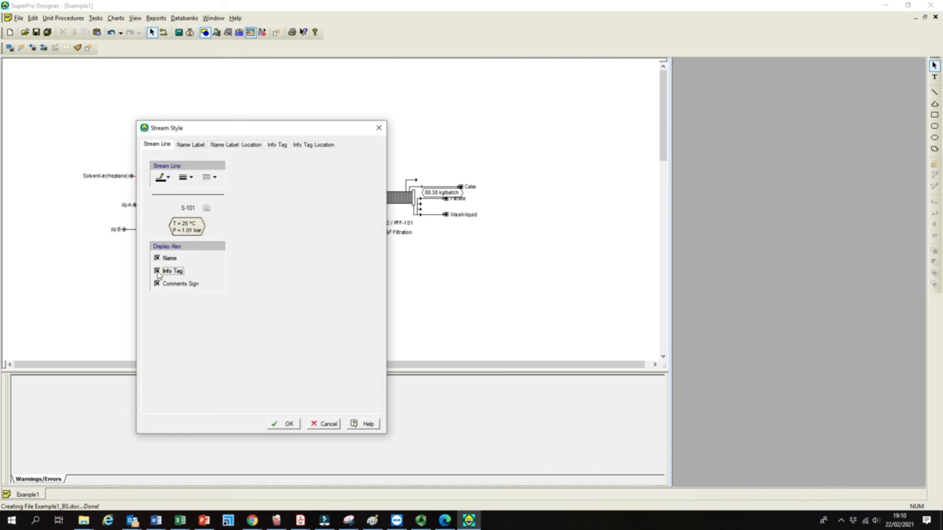
left_click(289, 424)
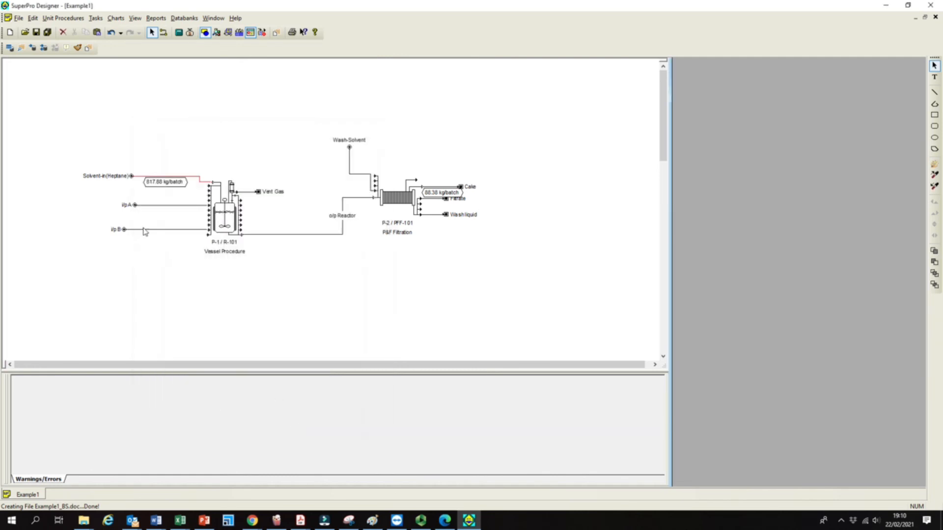
Enable the info tag in the stream style of the i/p A feed to the reactor.
right_click(149, 206)
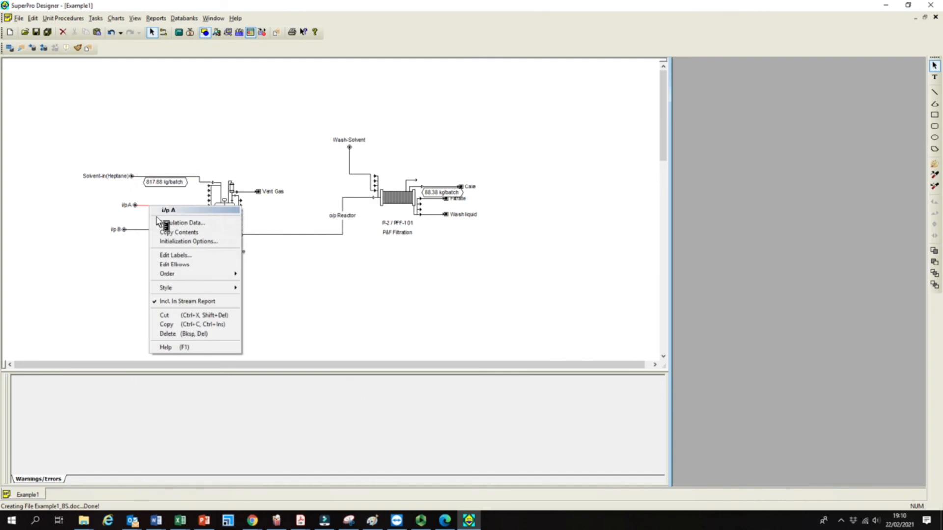
mouse_move(207, 287)
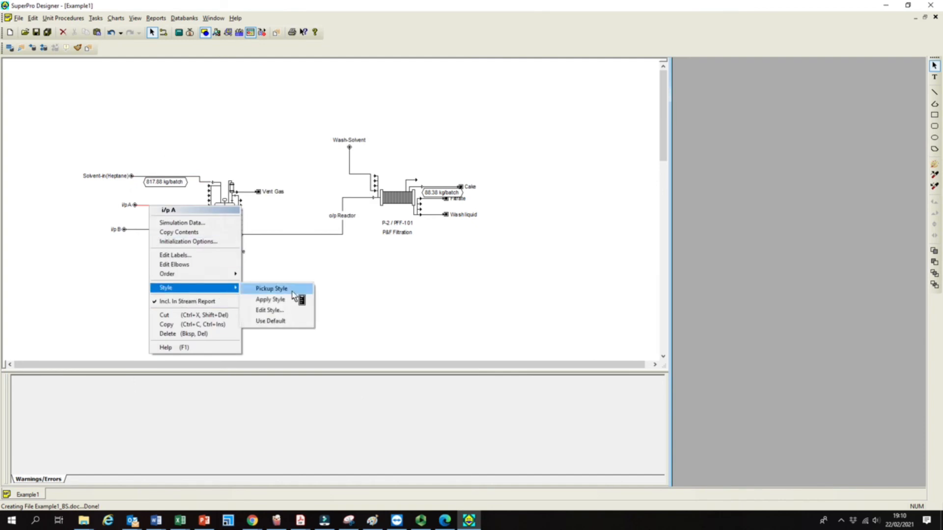
left_click(275, 313)
left_click(173, 303)
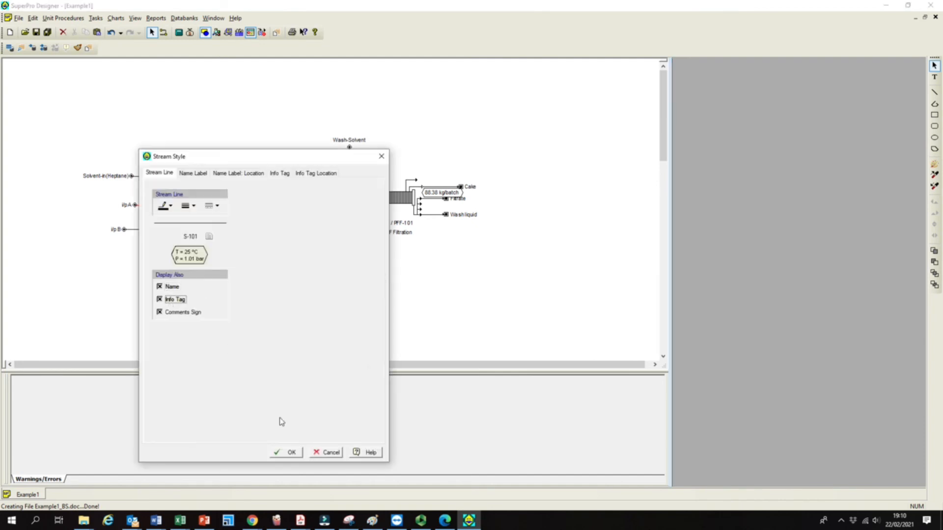
left_click(282, 451)
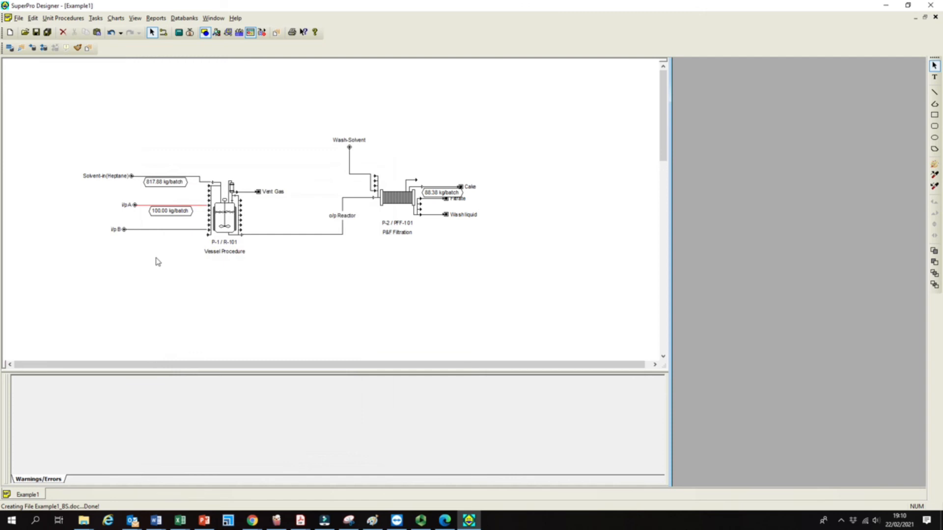
Enable the info tag in the stream style of the i/p B feed to the reactor.
right_click(144, 230)
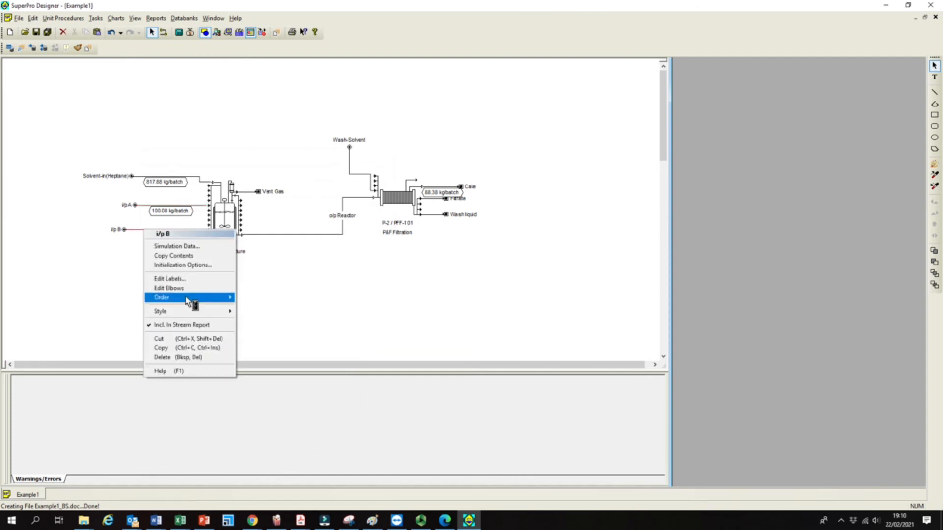
mouse_move(195, 315)
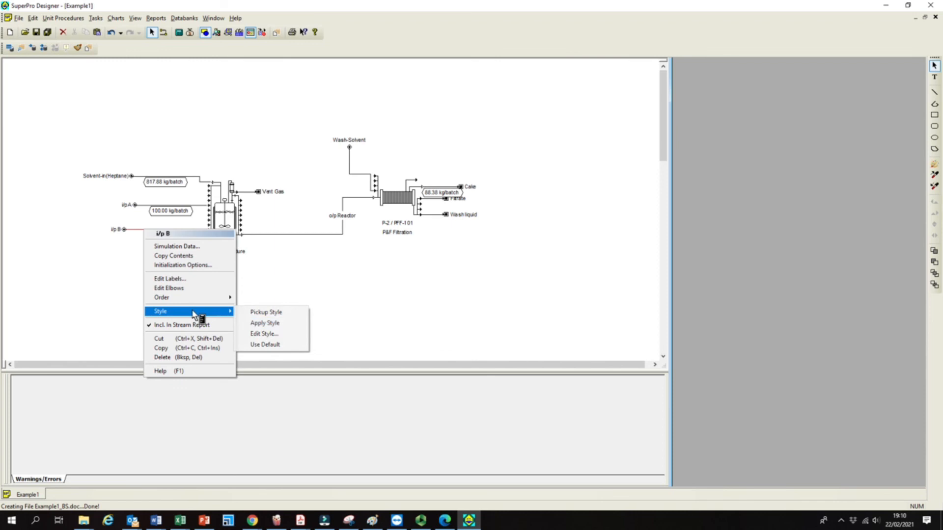
left_click(269, 333)
left_click(170, 323)
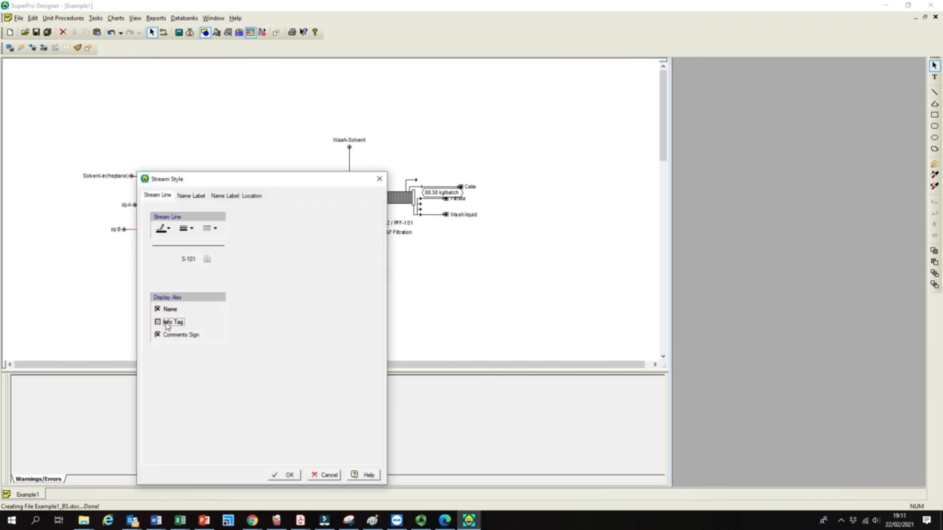
left_click(287, 474)
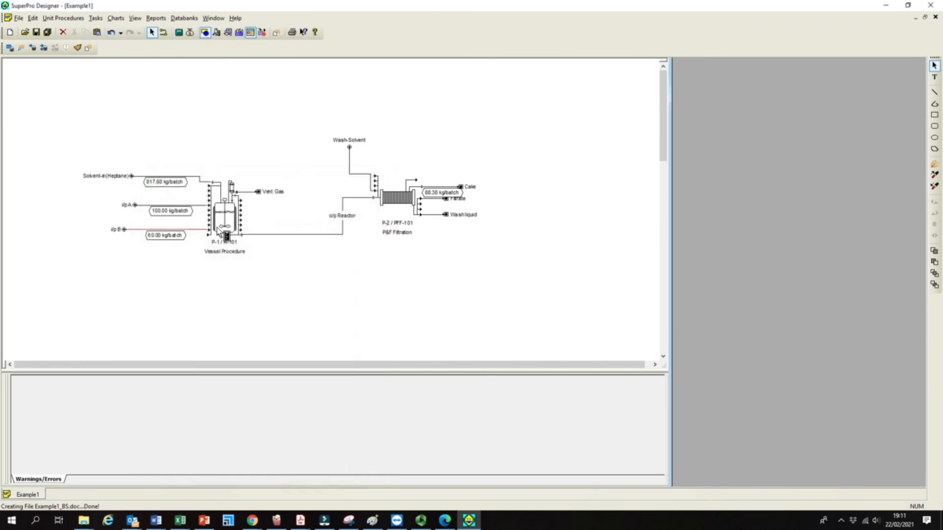
Display the info tag on the o/p Reactor stream running from the reactor to the filter.
right_click(293, 237)
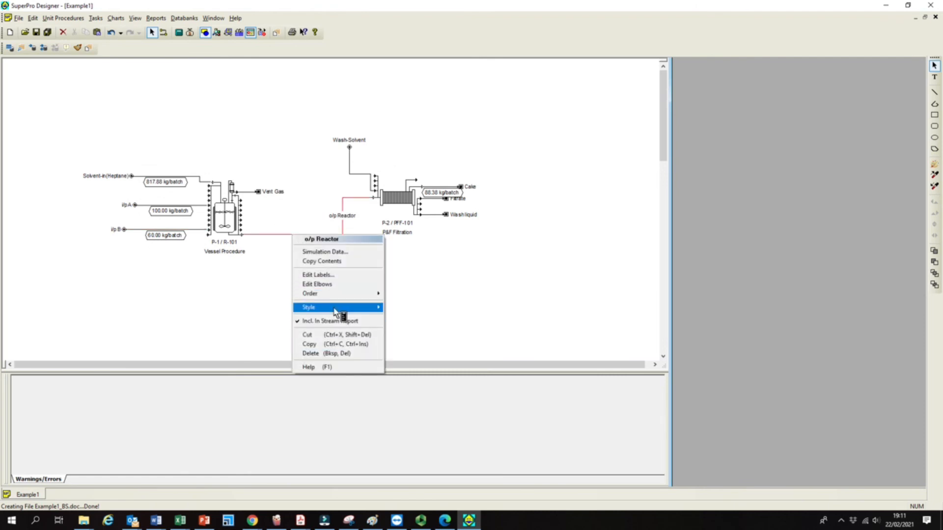
mouse_move(340, 309)
left_click(411, 330)
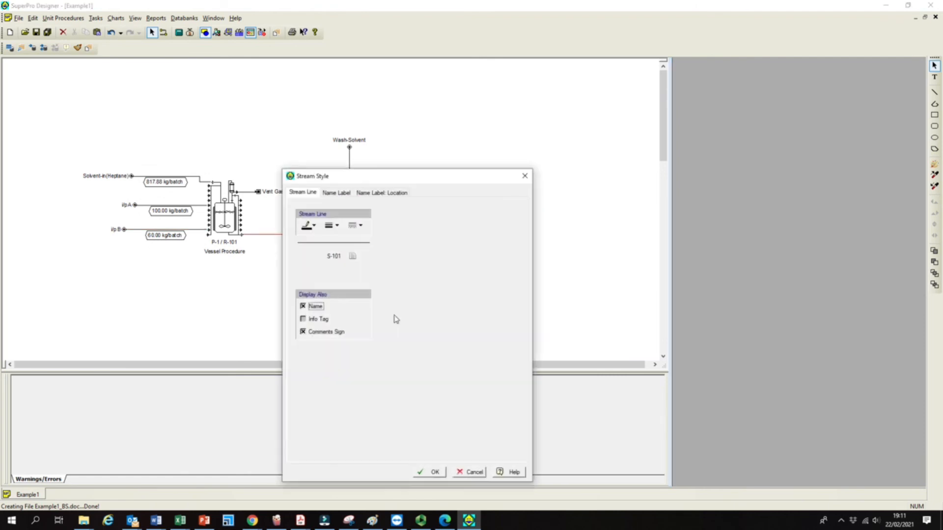
left_click(309, 320)
left_click(427, 472)
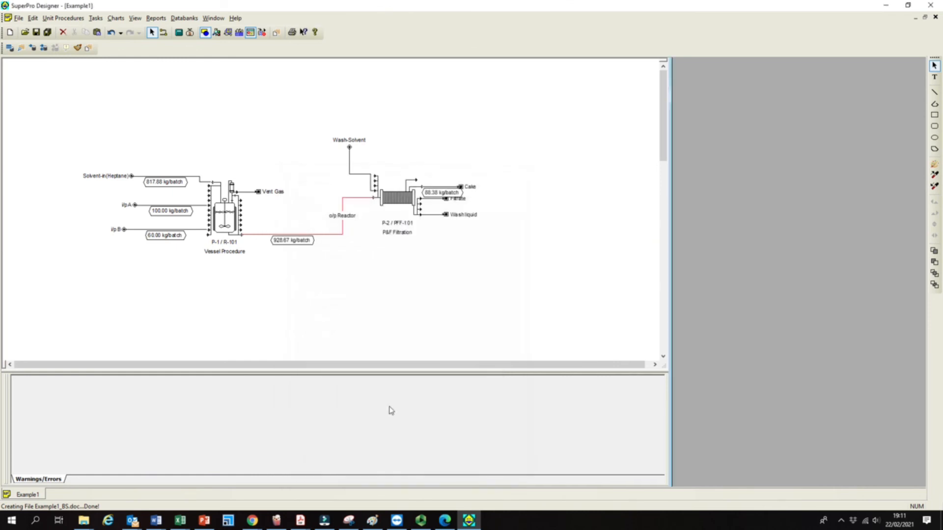
right_click(446, 200)
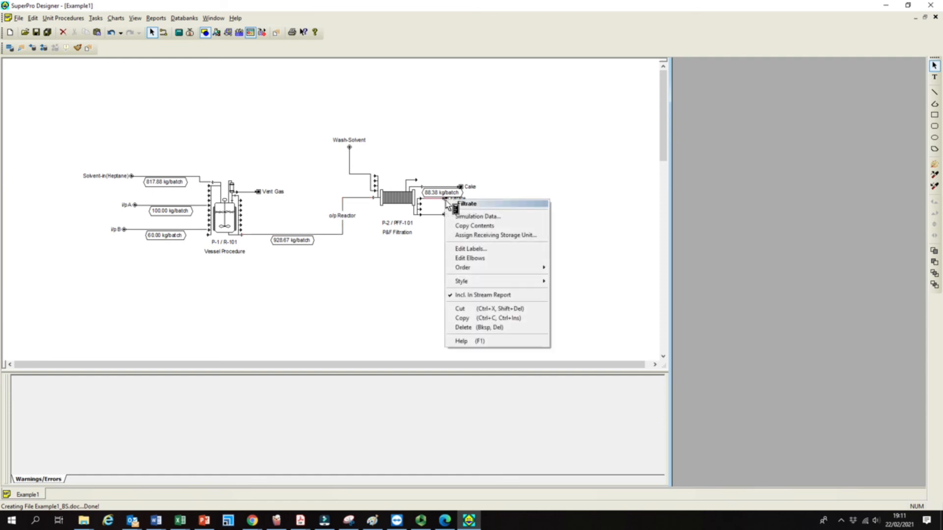
left_click(485, 252)
left_click(483, 285)
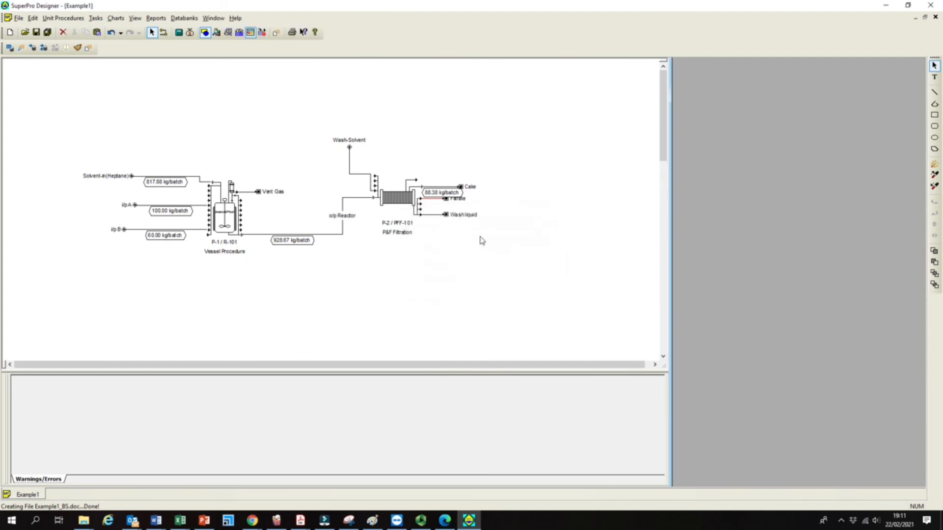
Display the info tag on the Filtrate stream leaving the plate-and-frame filter by editing its stream style.
right_click(439, 204)
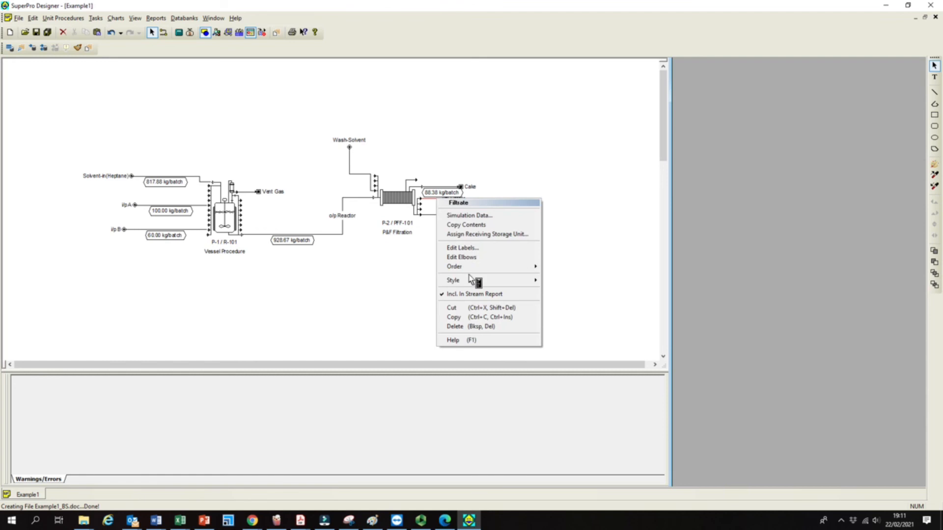
mouse_move(478, 281)
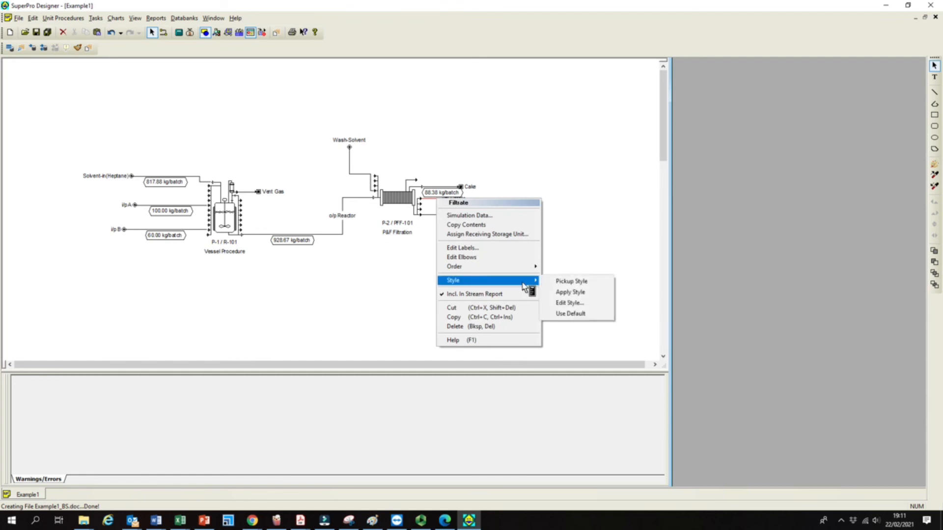
left_click(569, 303)
left_click(464, 294)
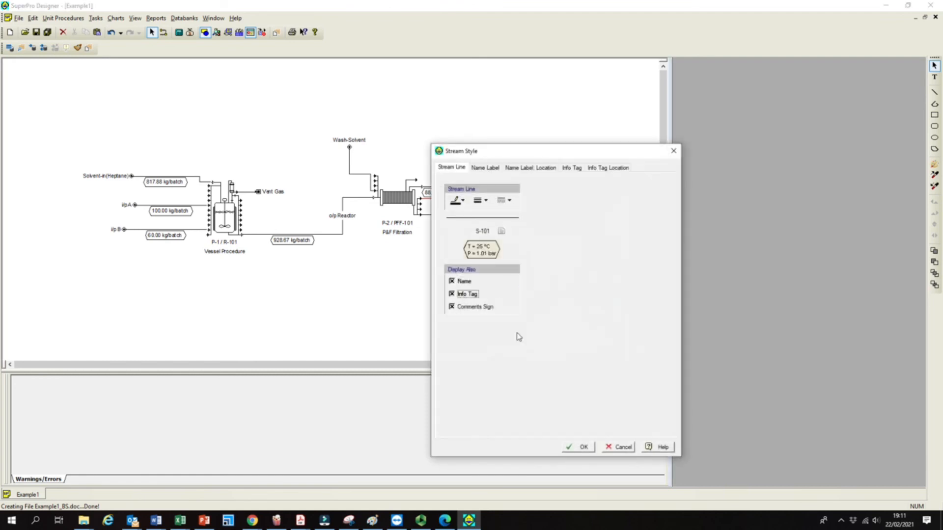
left_click(579, 447)
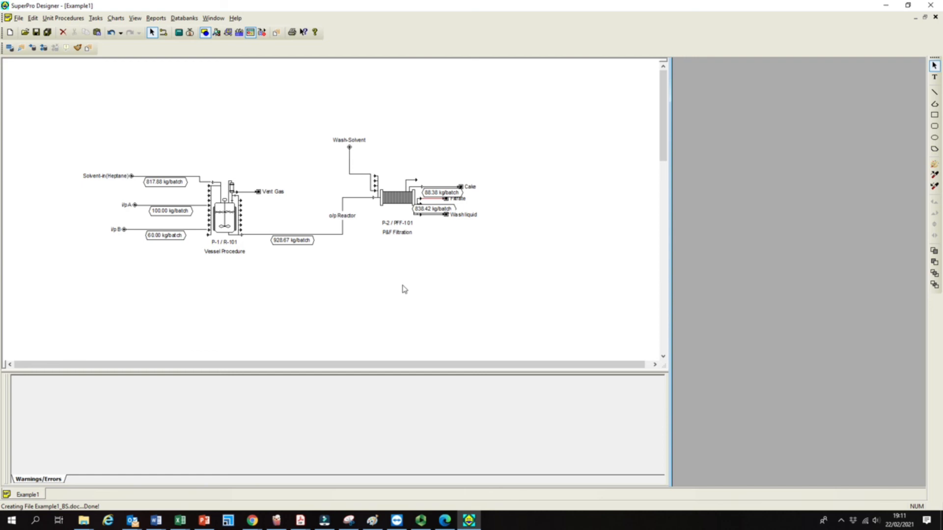
right_click(442, 215)
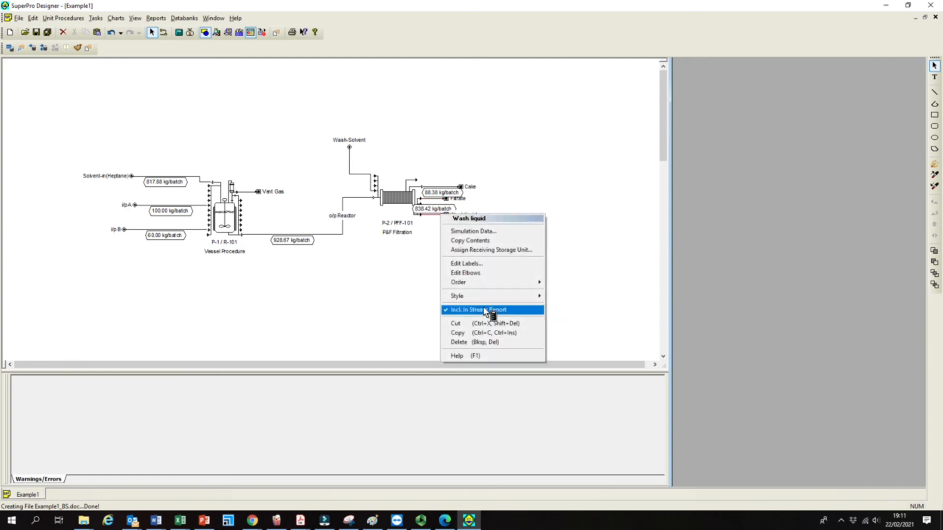
left_click(487, 266)
left_click(494, 296)
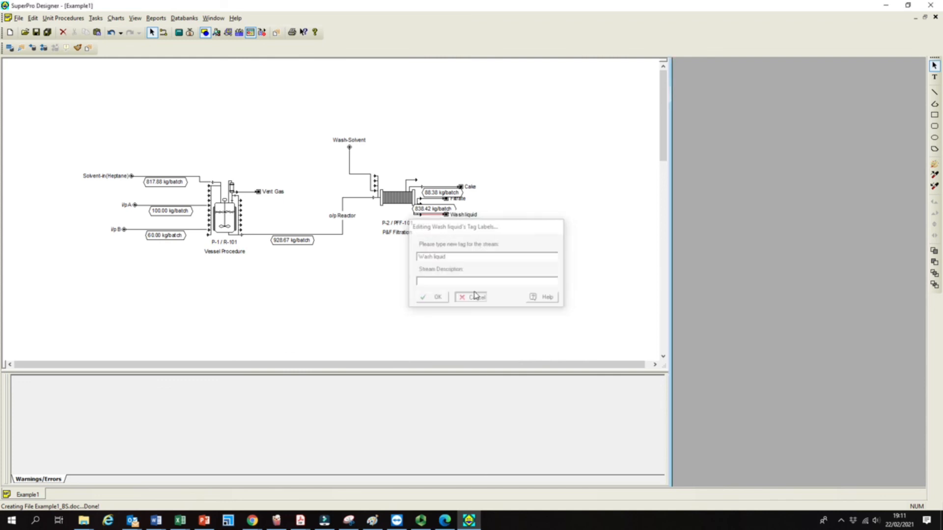
Display the info tag on the Wash liquid stream leaving the plate-and-frame filter by editing its stream style.
right_click(438, 216)
mouse_move(466, 297)
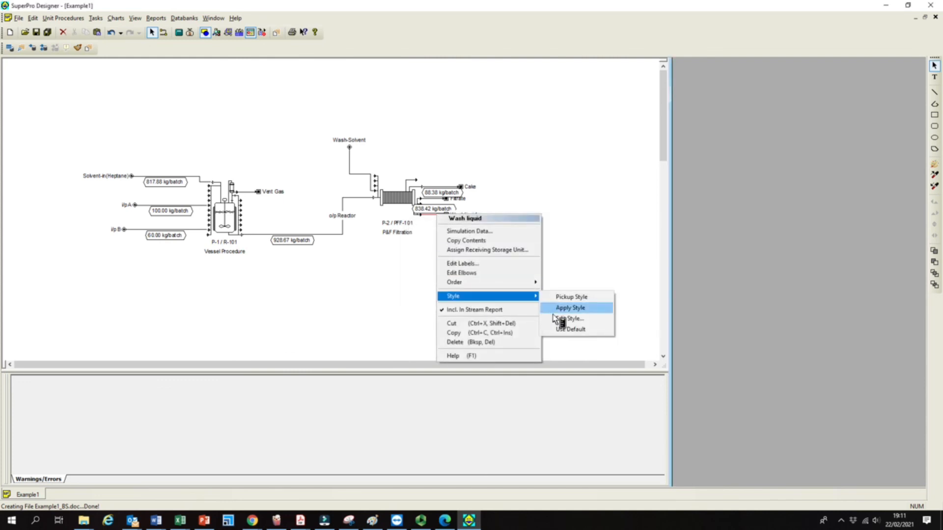
left_click(560, 319)
left_click(454, 309)
left_click(580, 461)
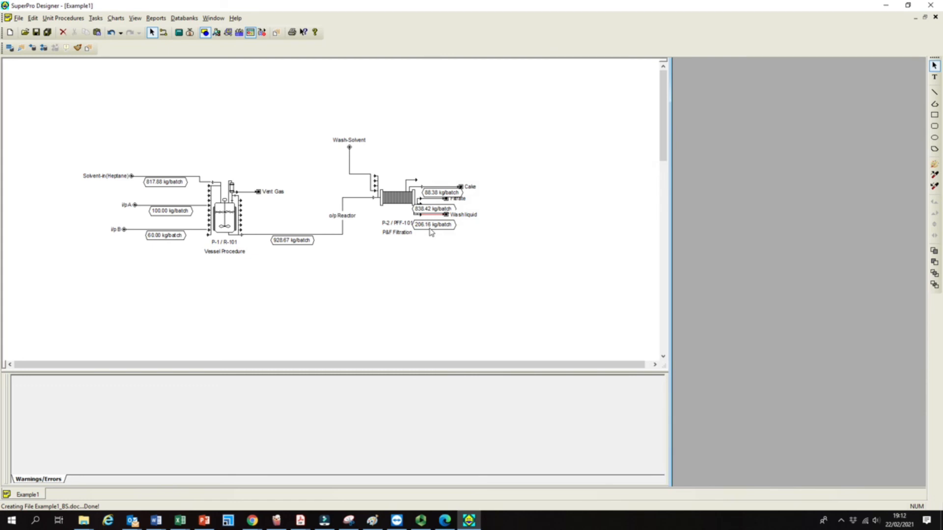
left_click(443, 230)
Set the cake LOD to 60% in the FILTER-1 cloth filtration operation of P-2 and solve the mass and energy balances.
right_click(390, 198)
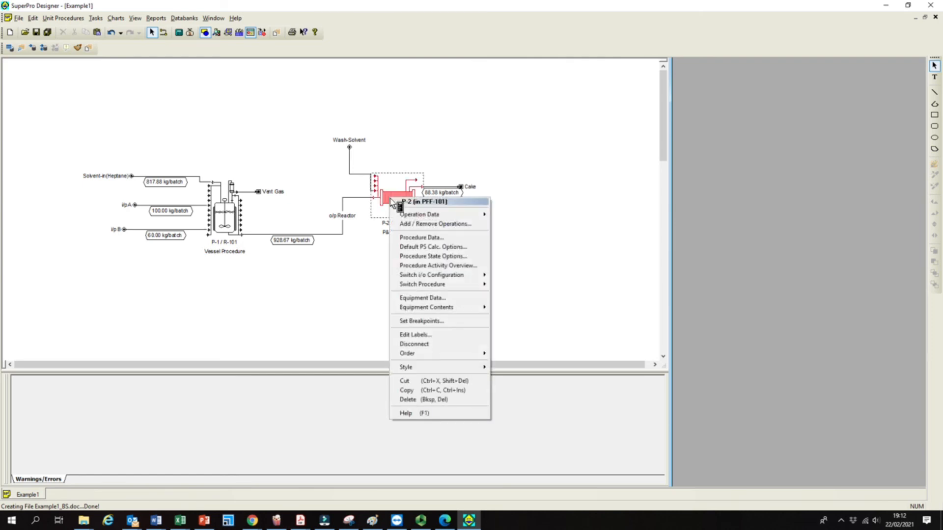
mouse_move(423, 219)
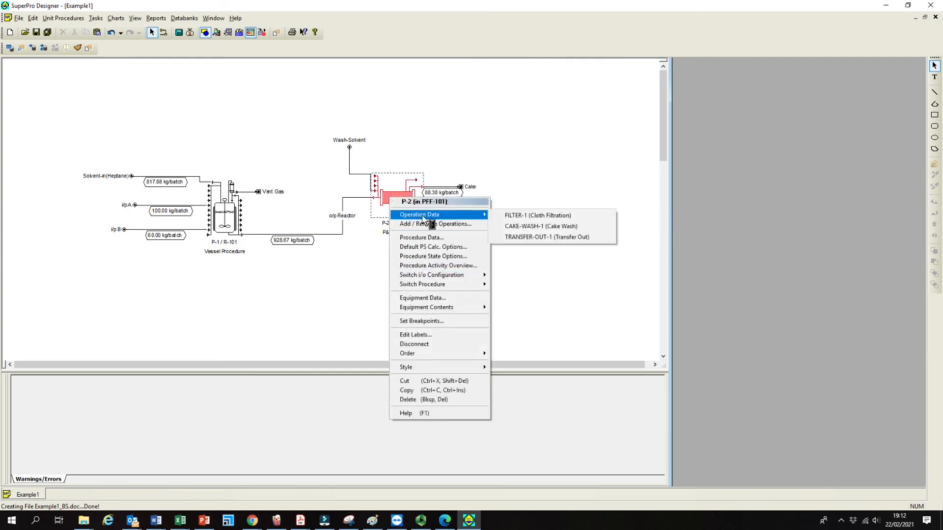
left_click(526, 219)
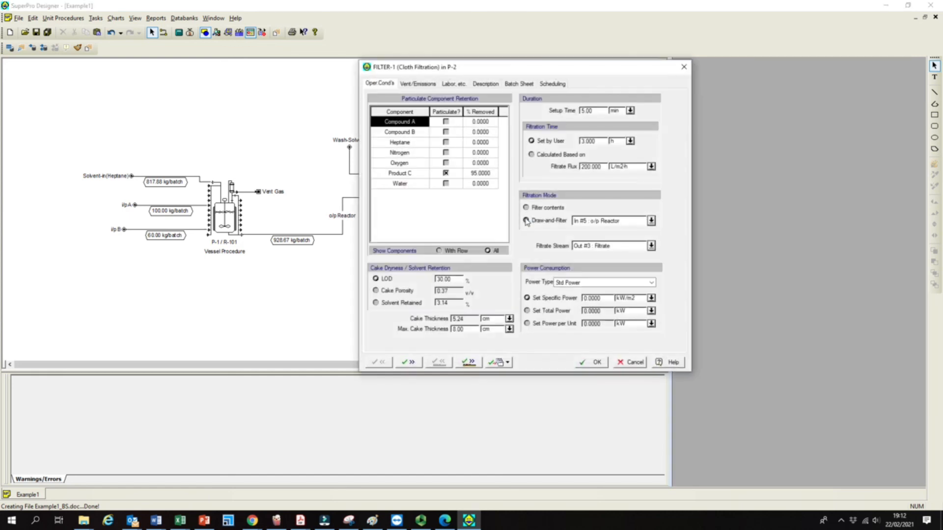
double_click(445, 279)
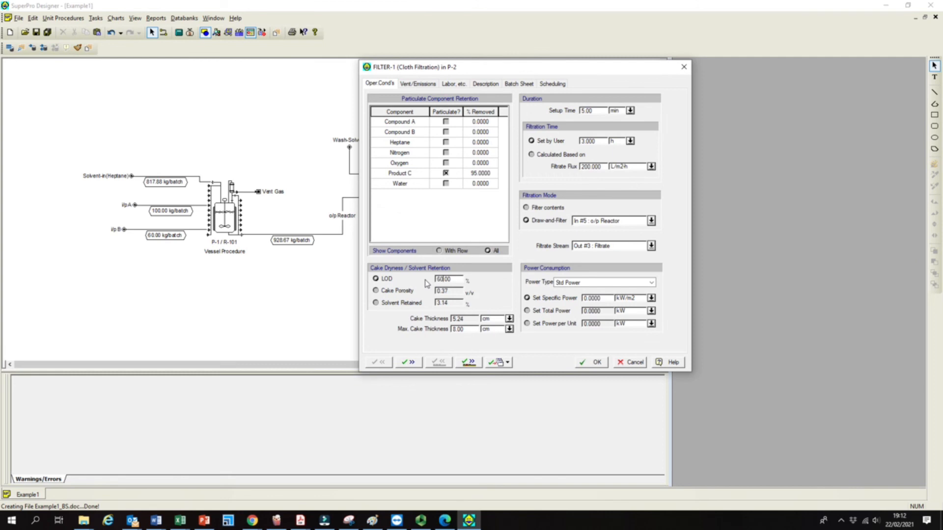
left_click(635, 363)
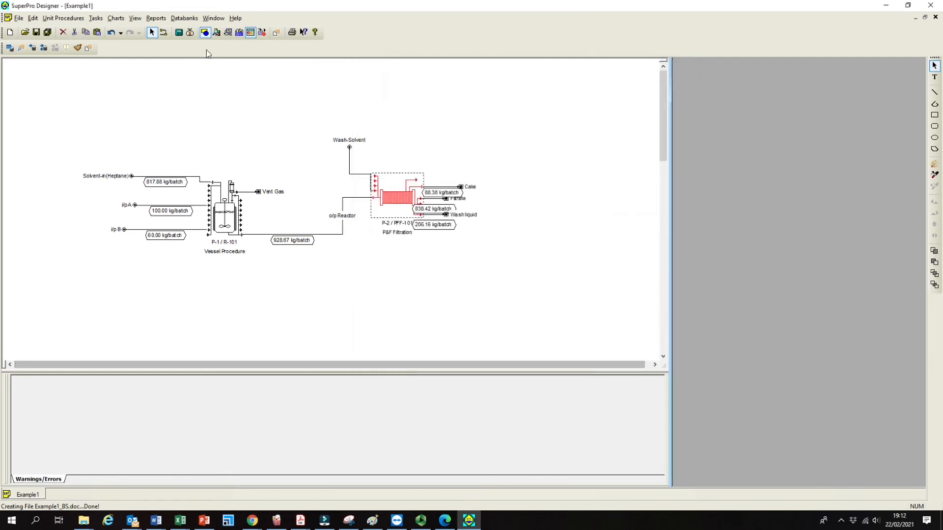
left_click(178, 36)
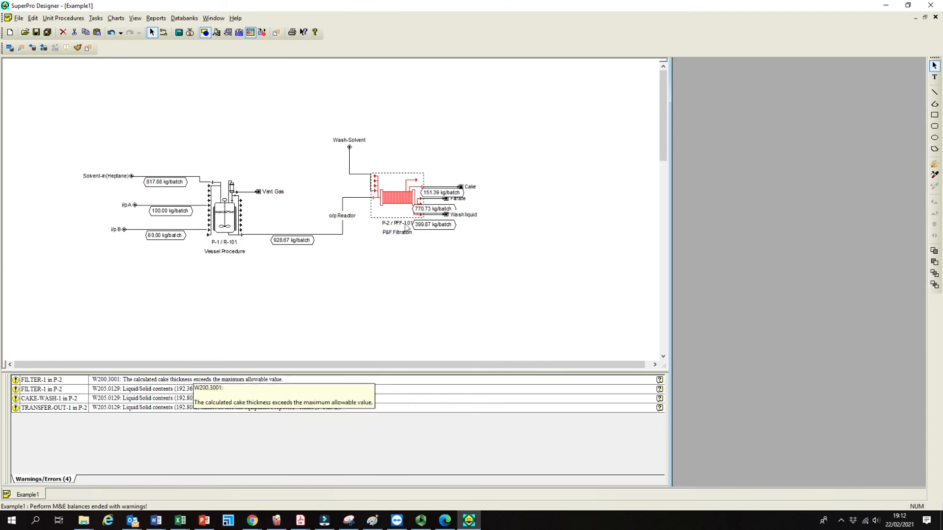
Lower the cake LOD in the FILTER-1 cloth filtration operation of P-2 and solve the mass and energy balances again.
right_click(392, 199)
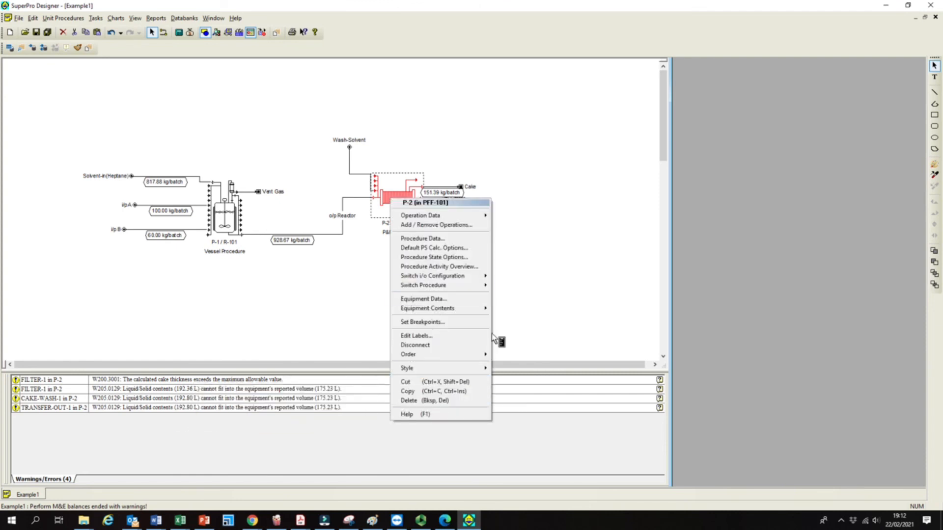
mouse_move(457, 219)
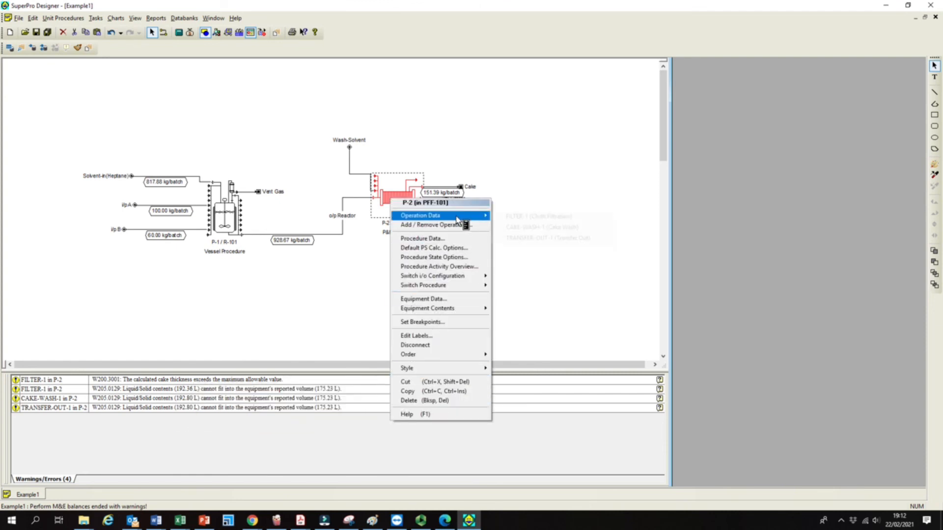
left_click(528, 217)
double_click(438, 278)
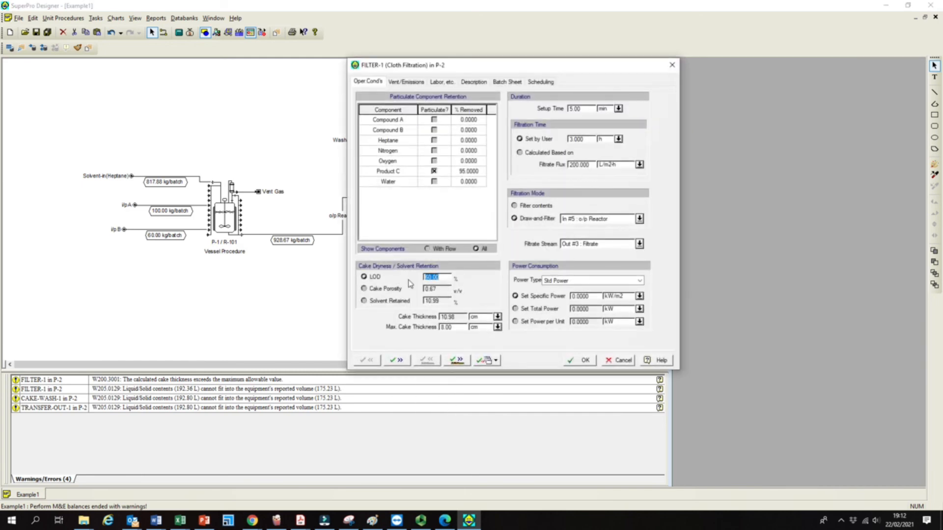
left_click(583, 360)
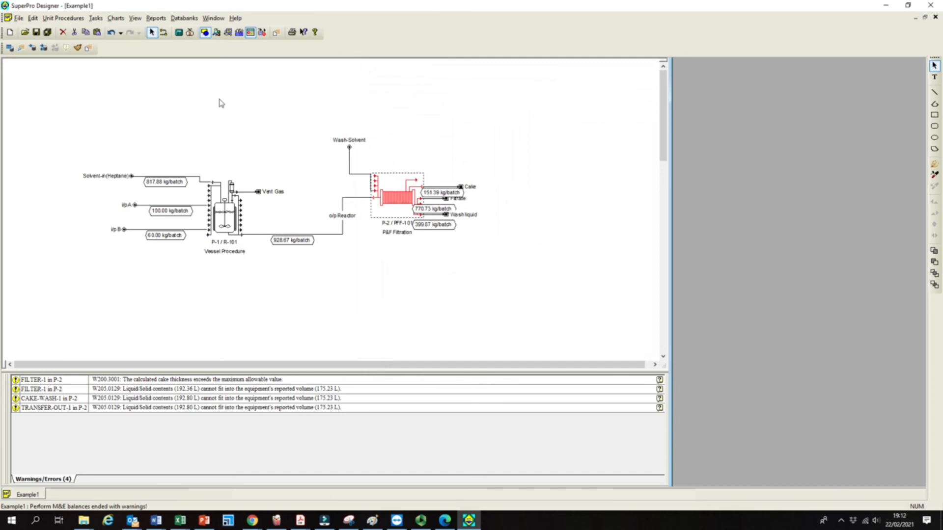
left_click(178, 35)
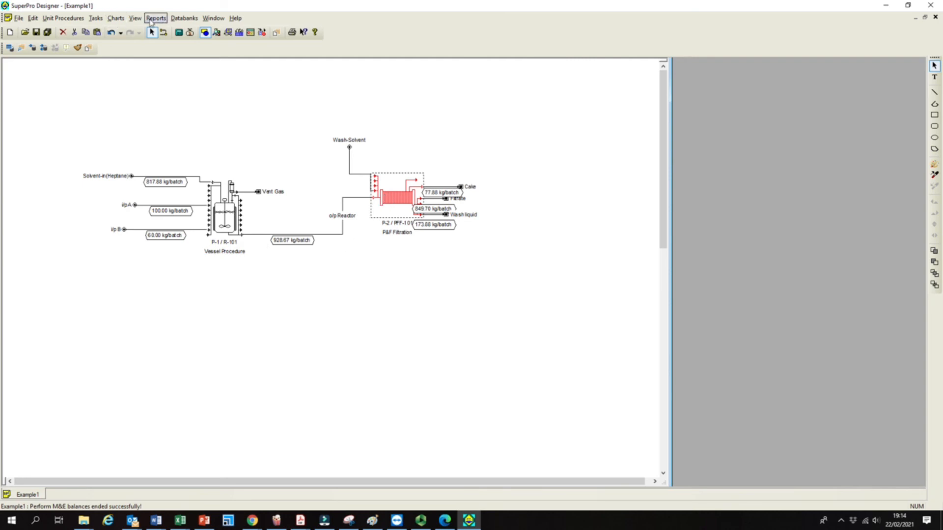
left_click(116, 19)
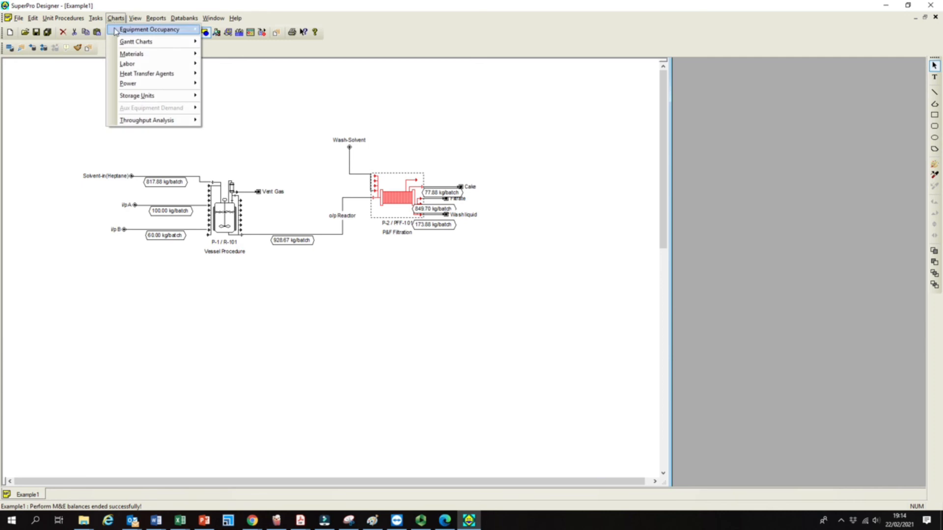
mouse_move(138, 47)
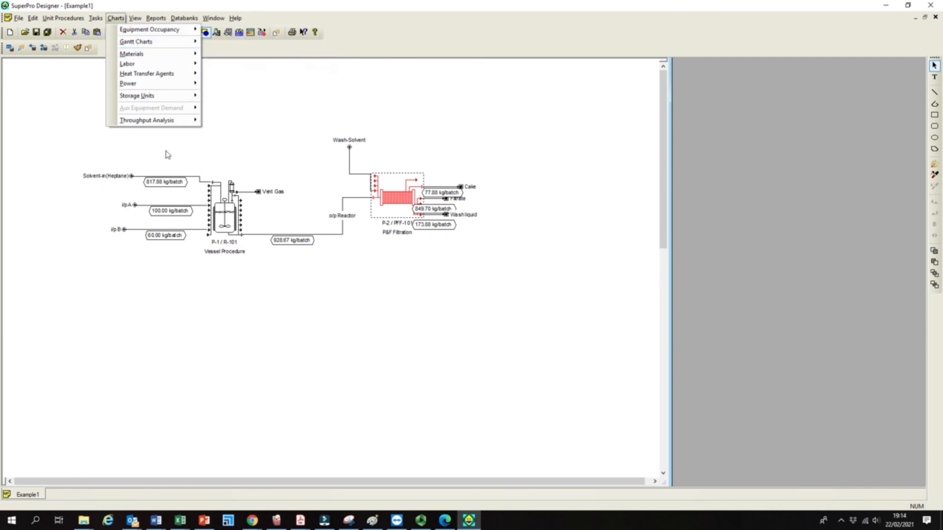
left_click(386, 328)
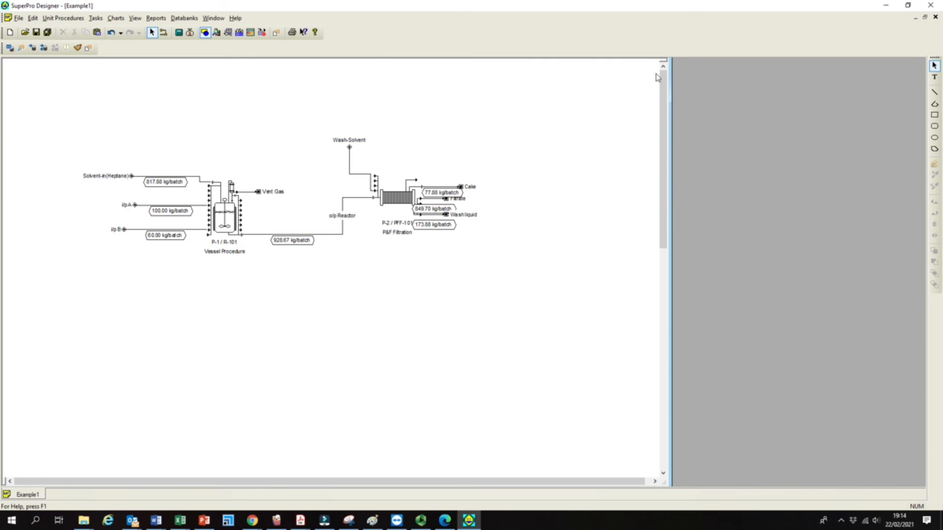
left_click_drag(663, 91, 669, 358)
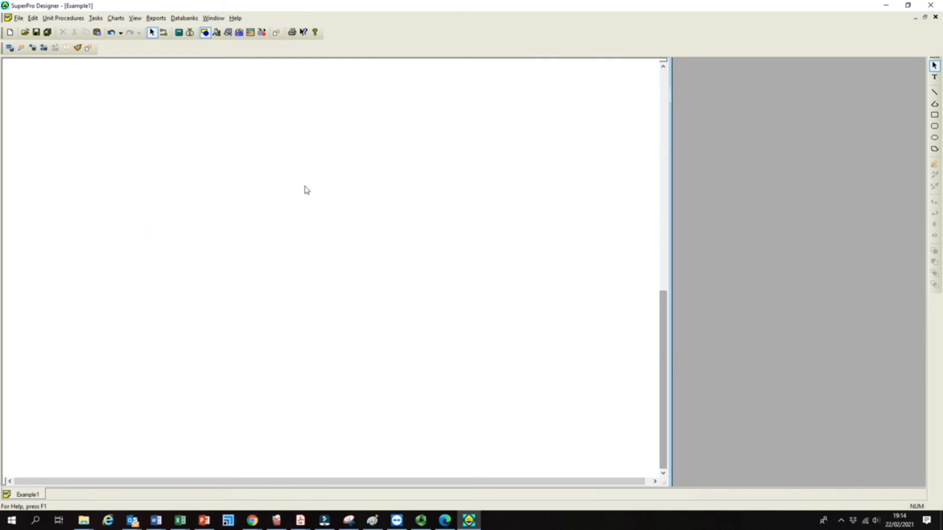